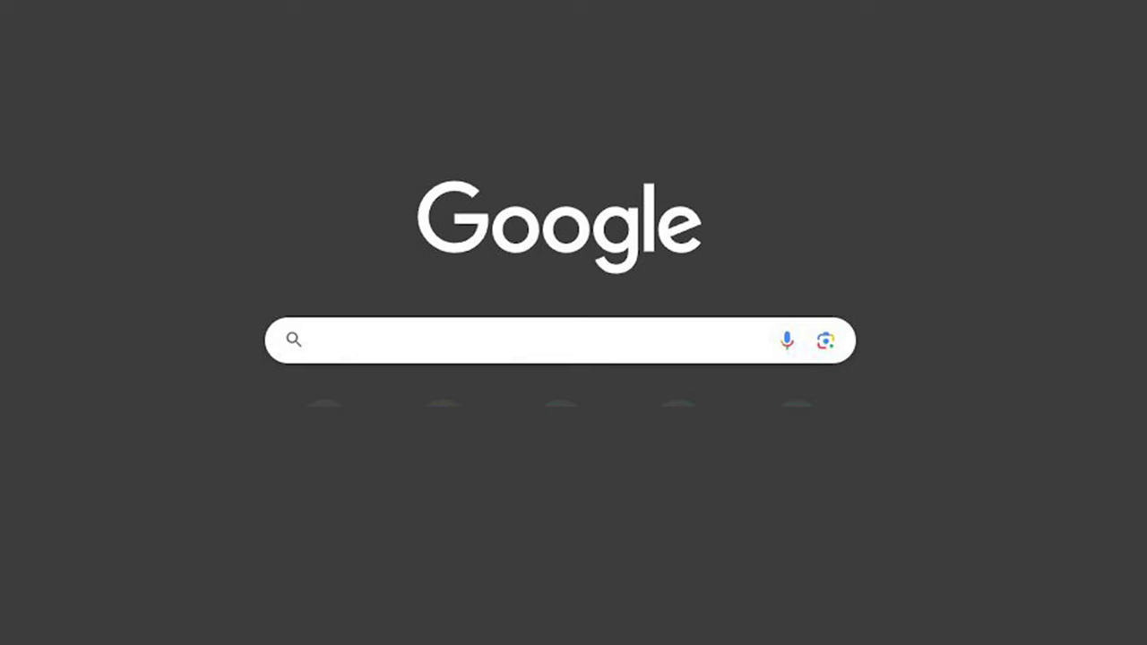
Step: Search Google for GIMP and reach the gimp.org Download 2.10.36 page
type("GIMP")
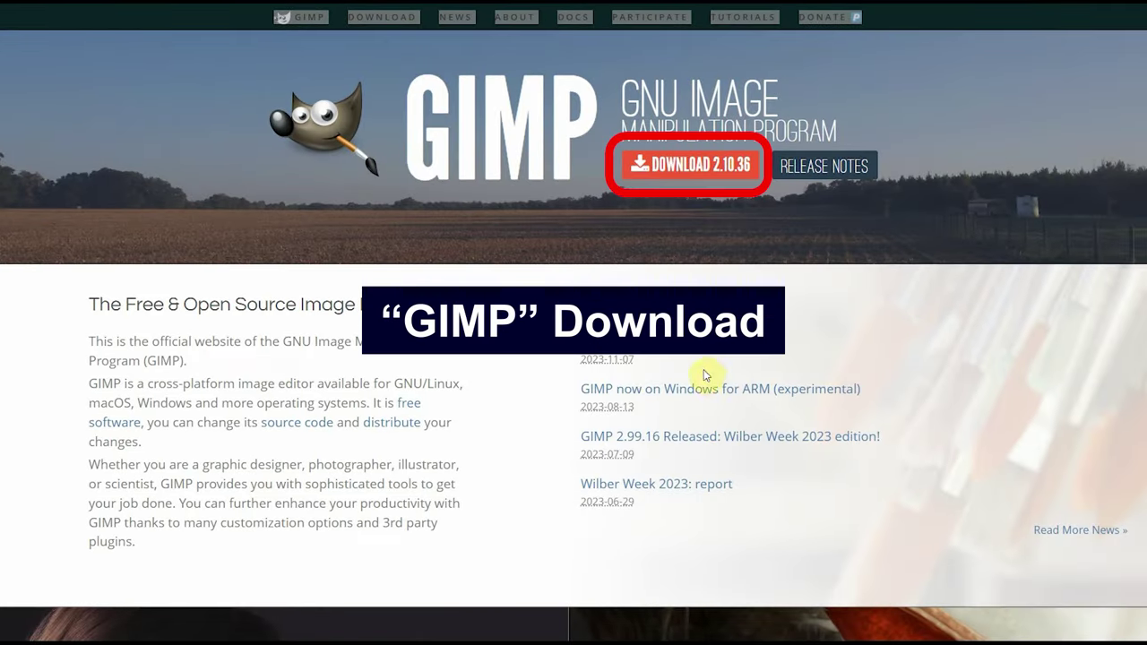
left_click(698, 170)
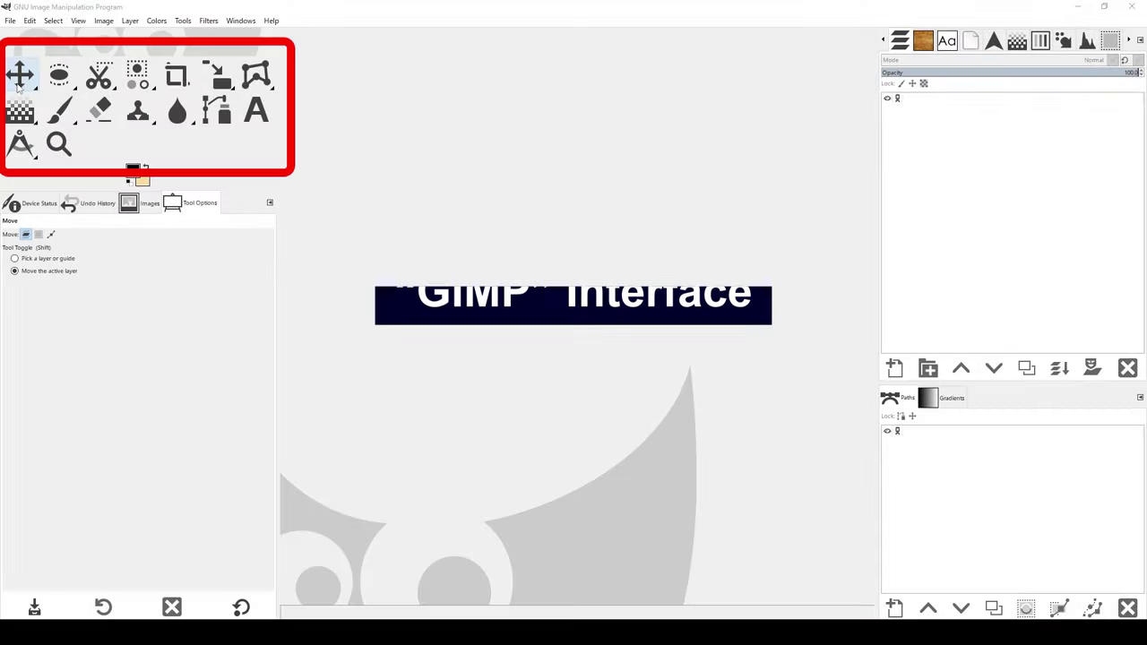
Step: Reveal the Move, Select and Scissors tool group flyouts, then bring up the Edit menu
left_click(18, 81)
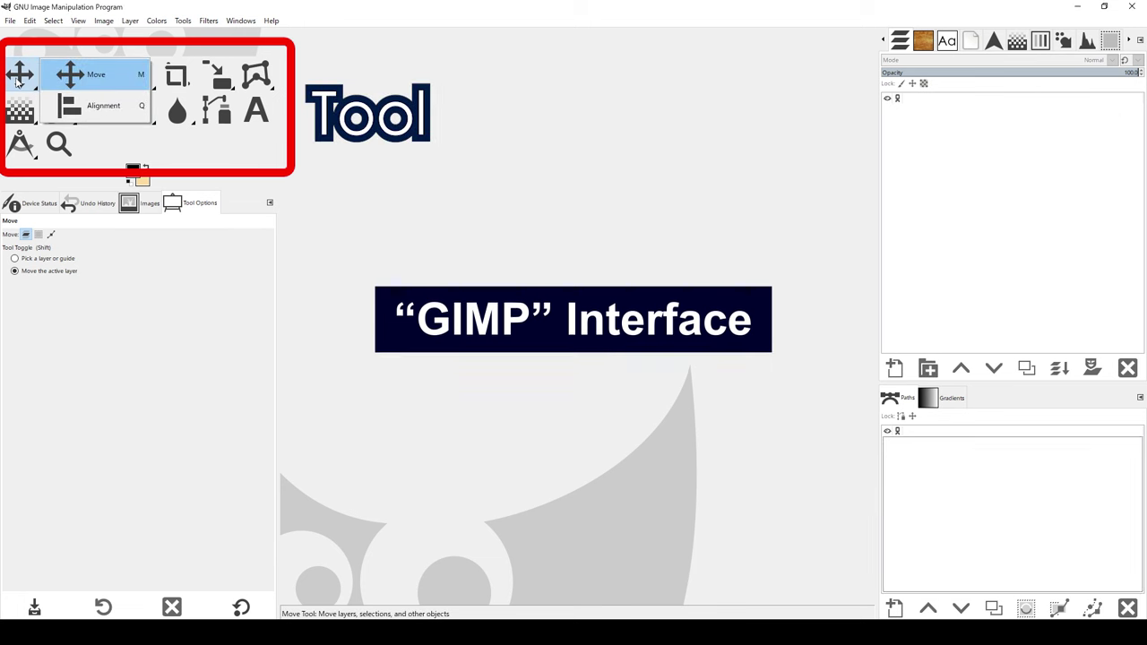
left_click(59, 79)
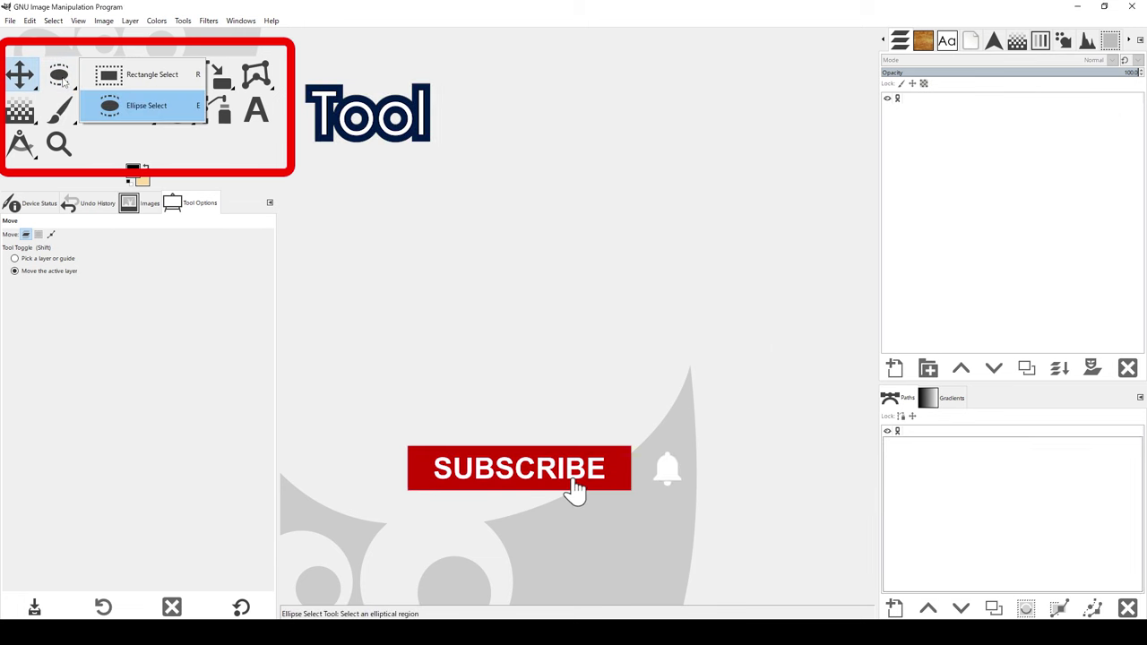
left_click(98, 77)
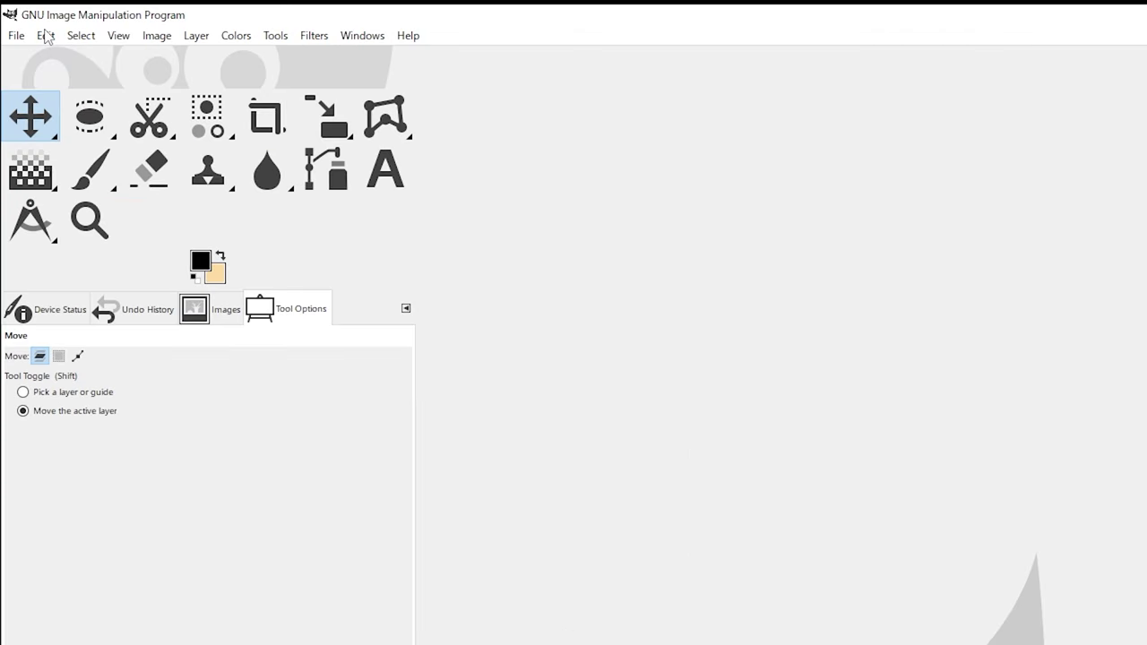
left_click(30, 20)
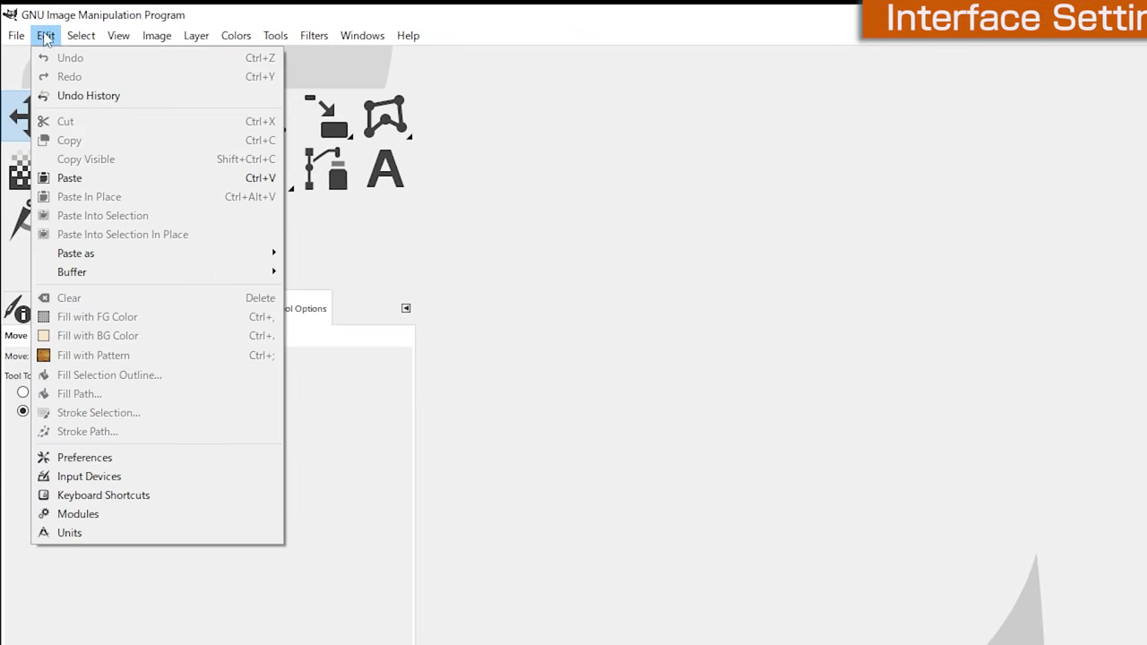
Step: In Preferences, turn off Use tool groups and choose the Color icon theme and Dark theme
left_click(184, 456)
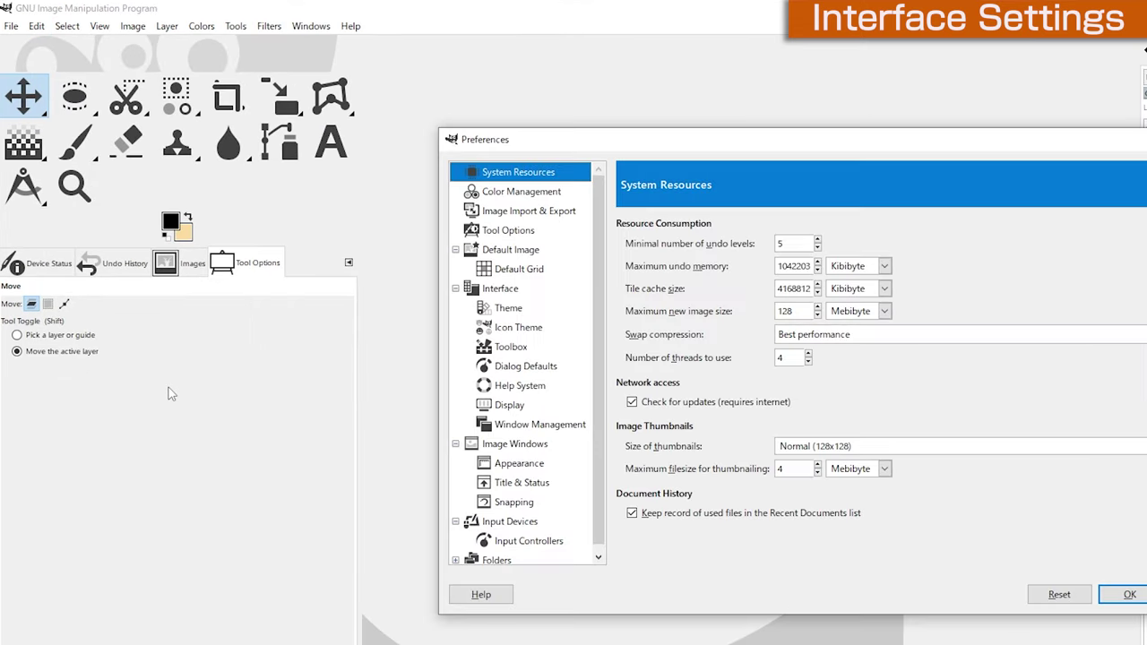
left_click(511, 349)
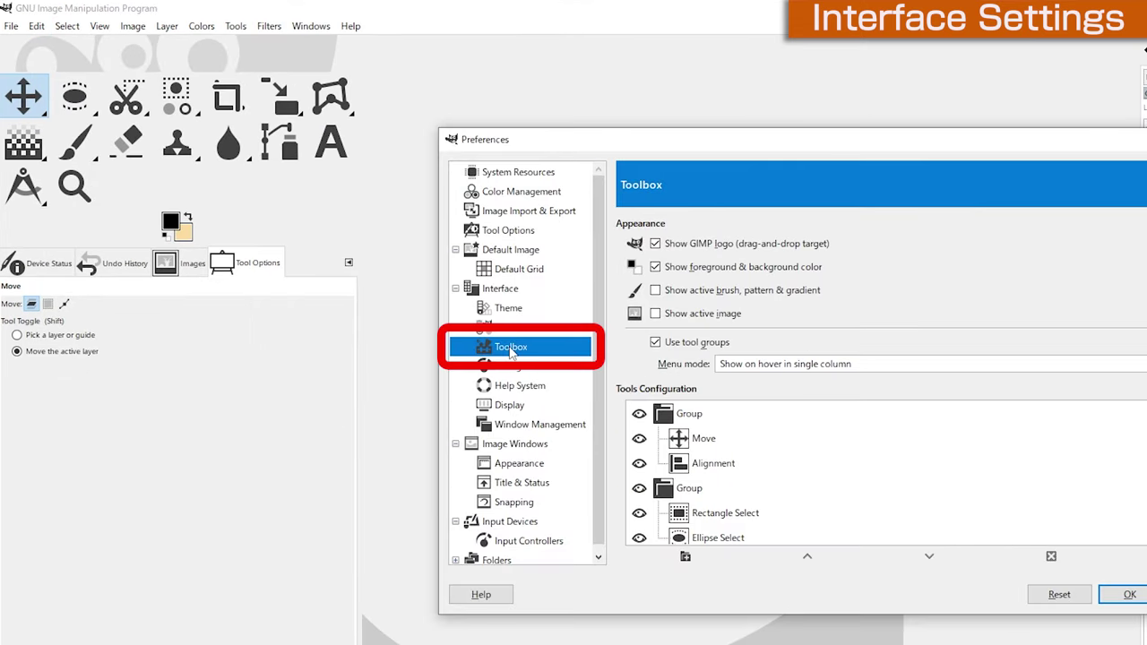
left_click(656, 343)
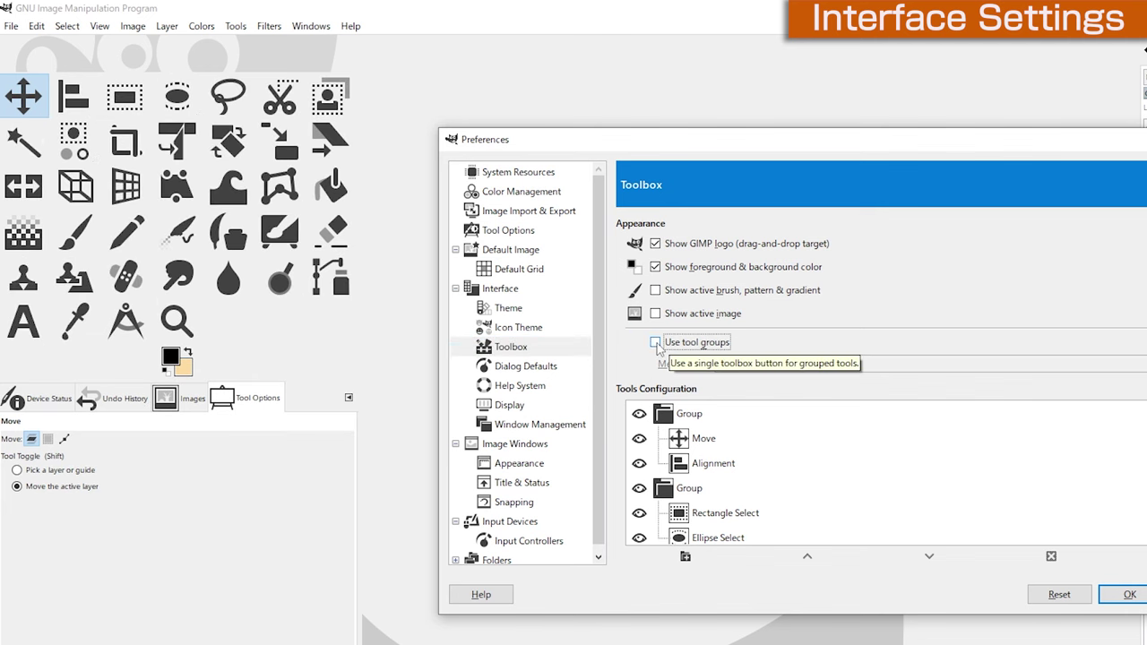
left_click(515, 329)
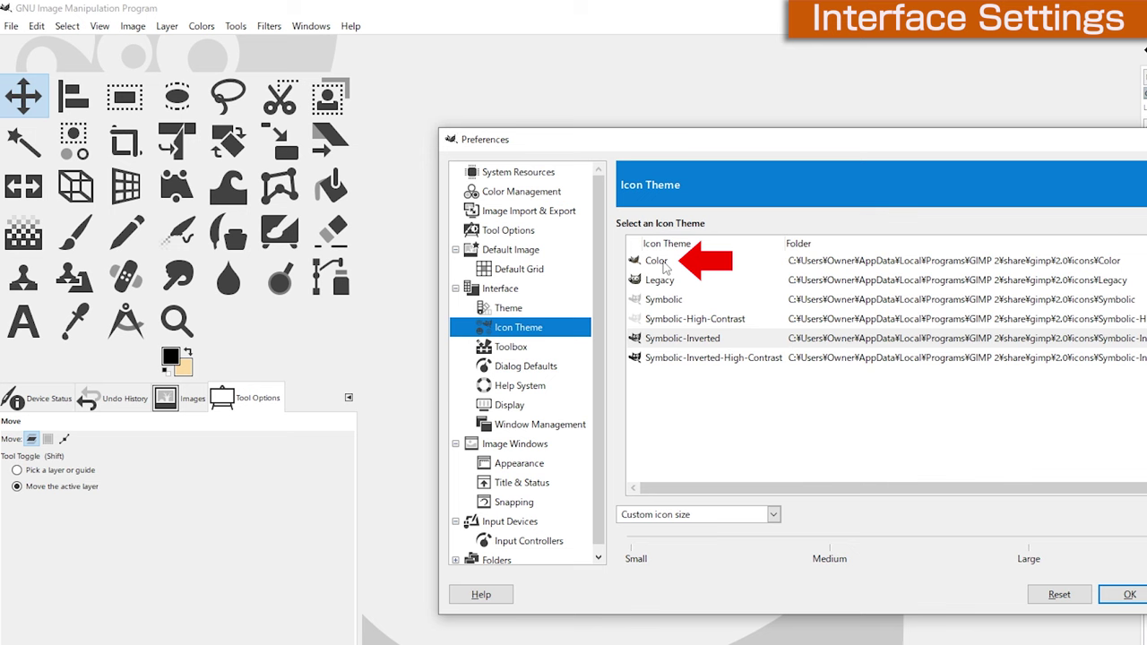
left_click(663, 262)
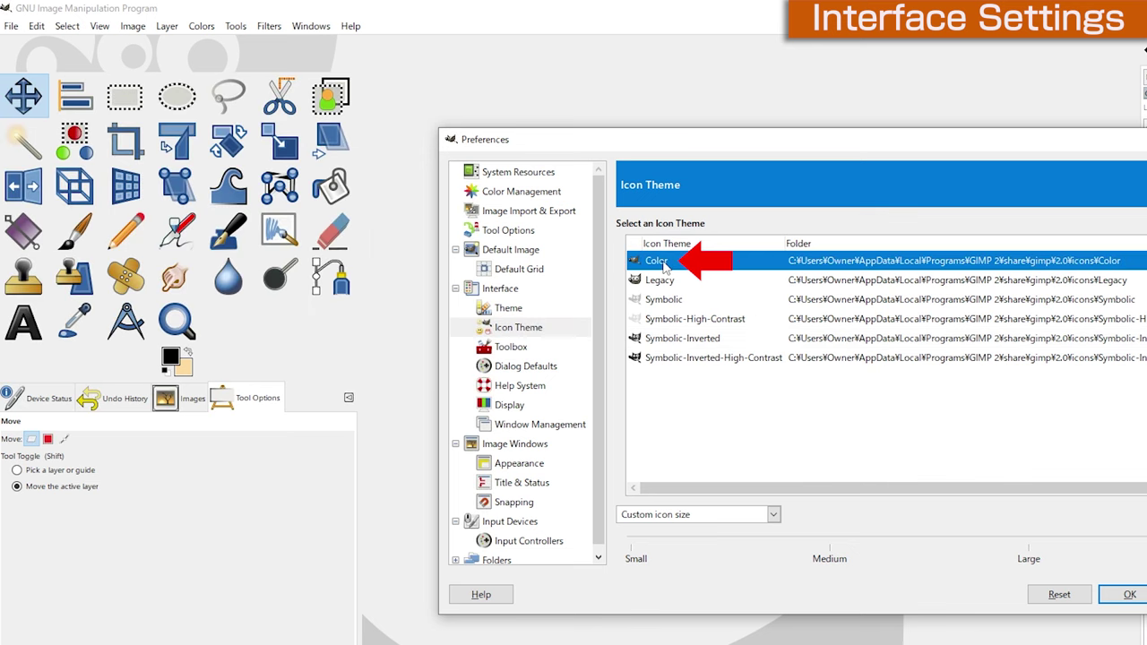
left_click(508, 310)
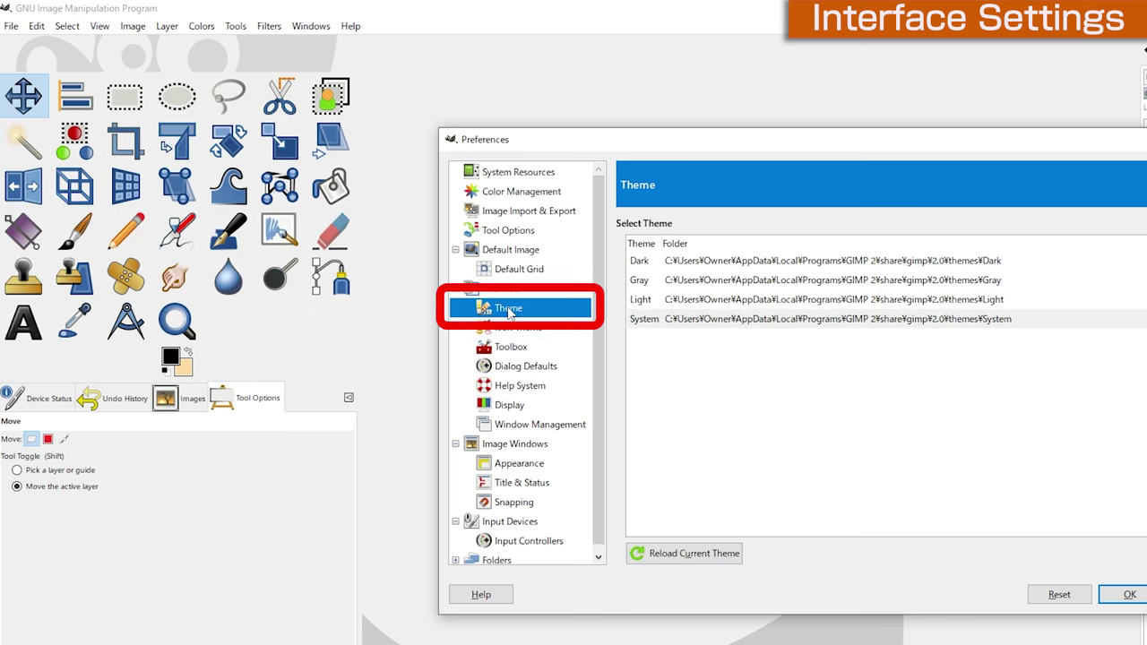
left_click(645, 261)
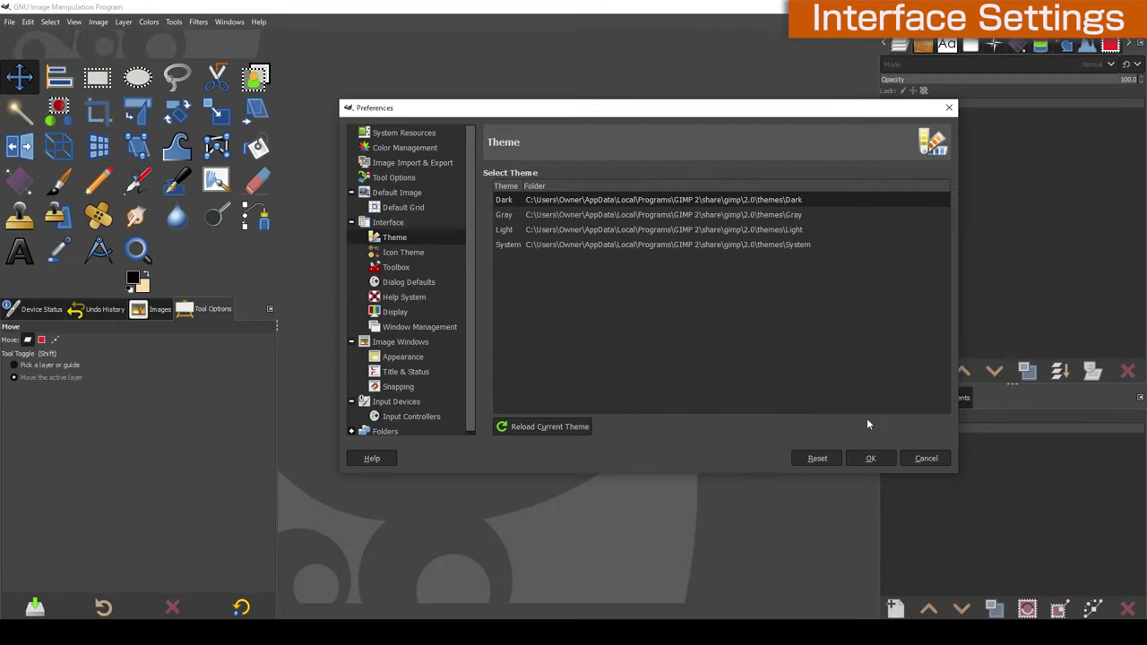
left_click(872, 458)
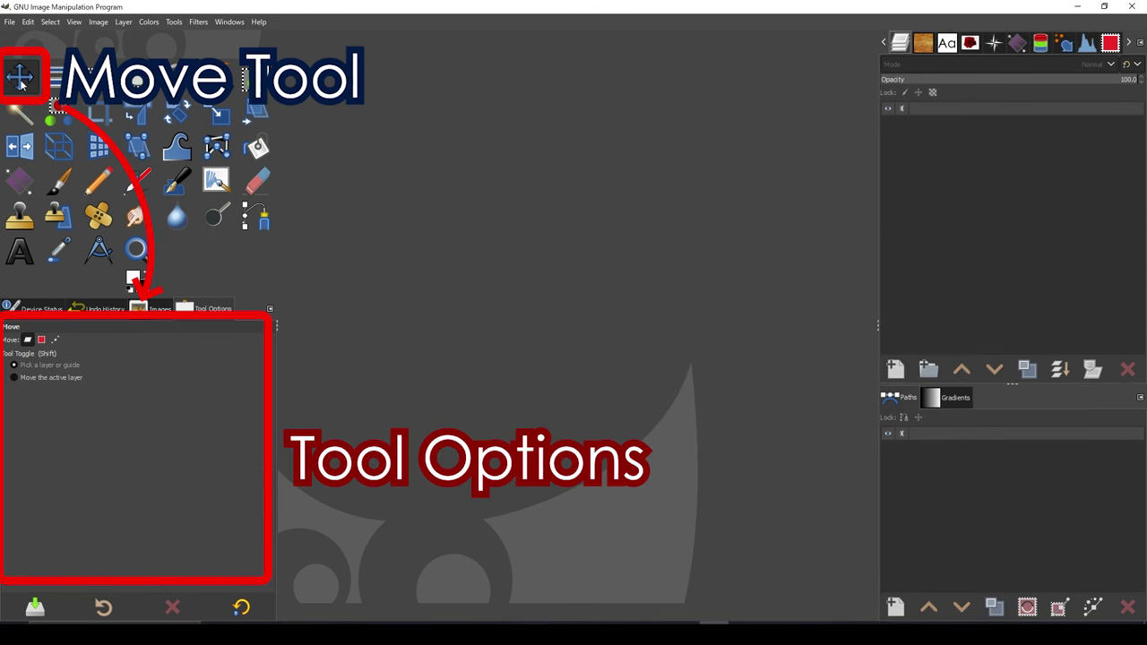
Step: Switch from Alignment to Crop to Paintbrush, comparing each tool's options
left_click(59, 80)
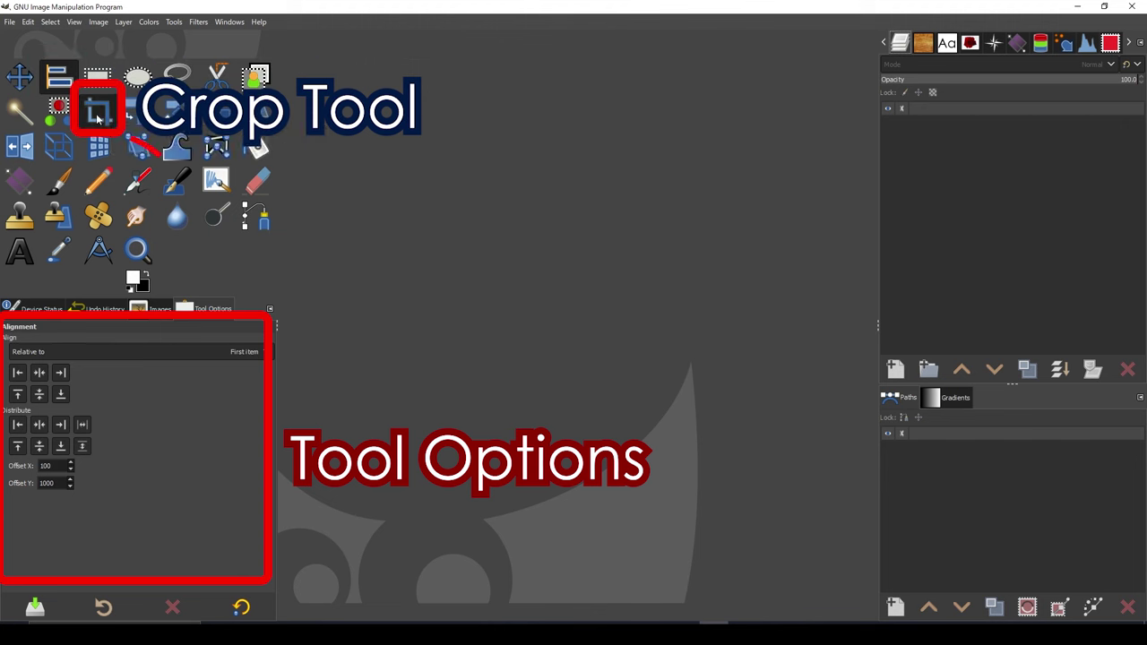
left_click(97, 115)
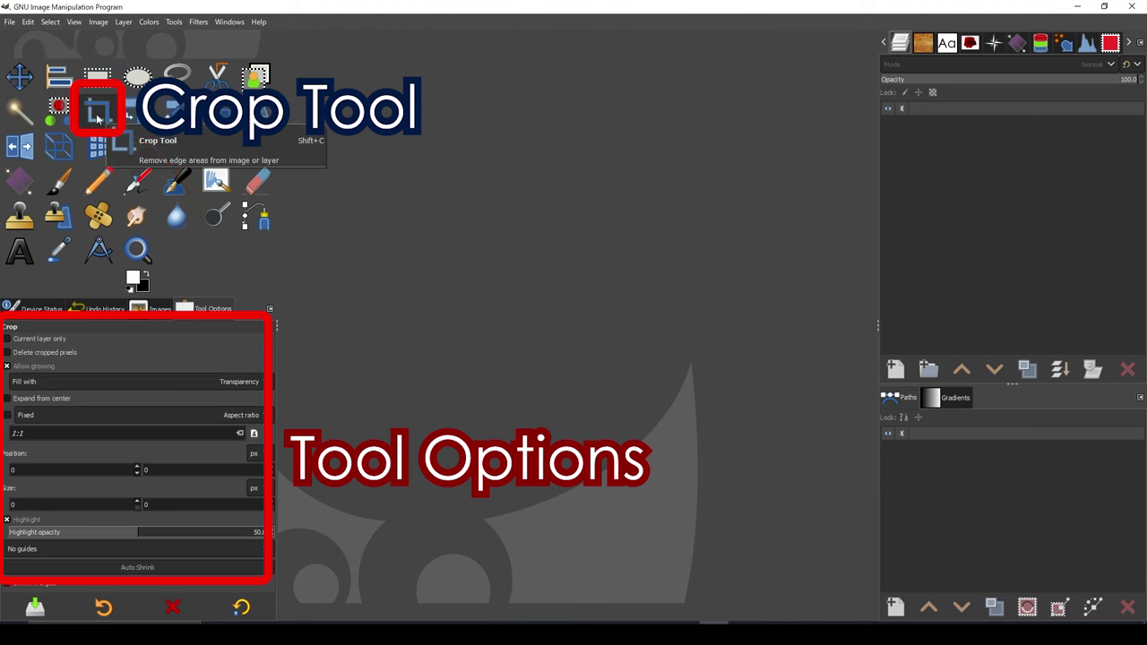
left_click(54, 187)
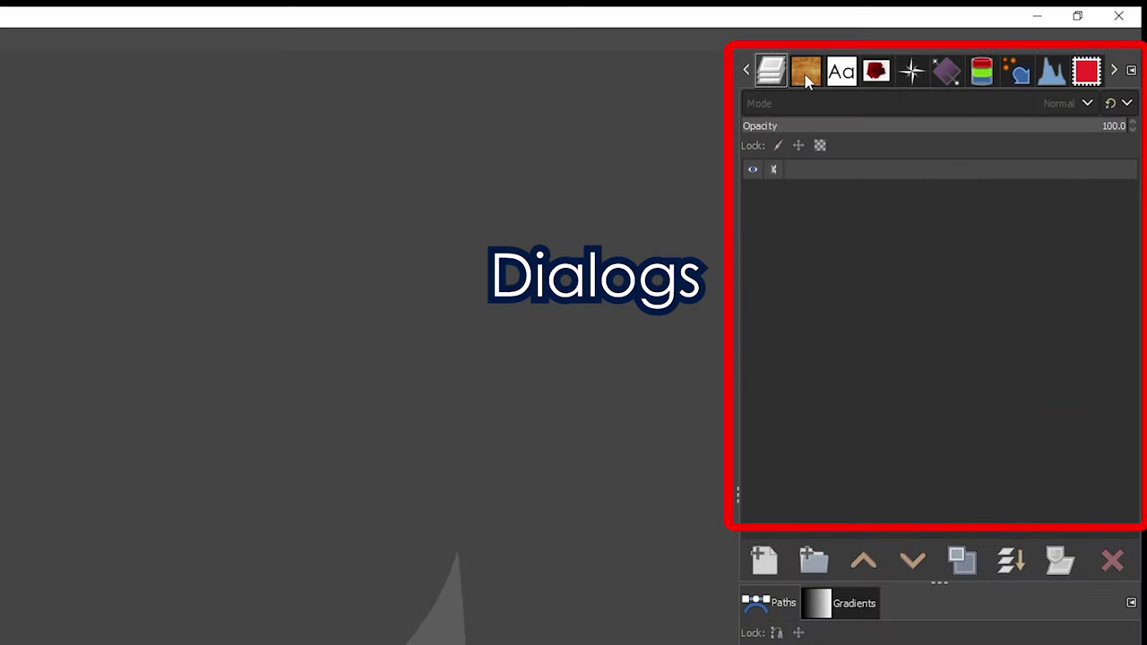
Step: View the Patterns and Fonts panels, then reopen the Layers dialog from Dockable Dialogs
left_click(925, 49)
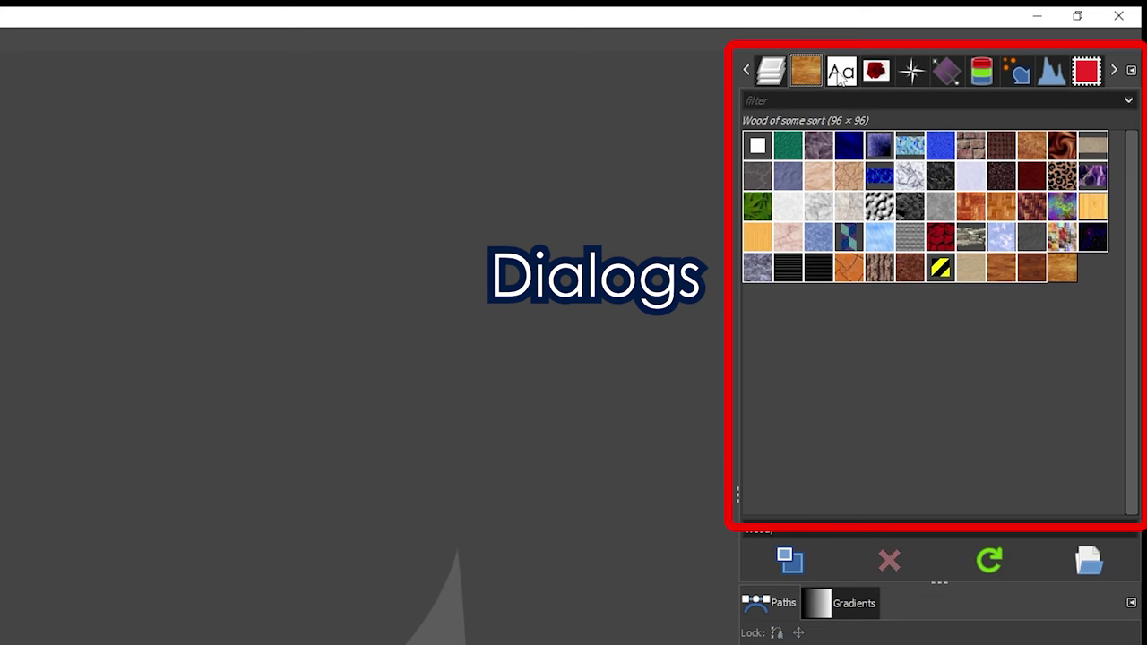
left_click(842, 77)
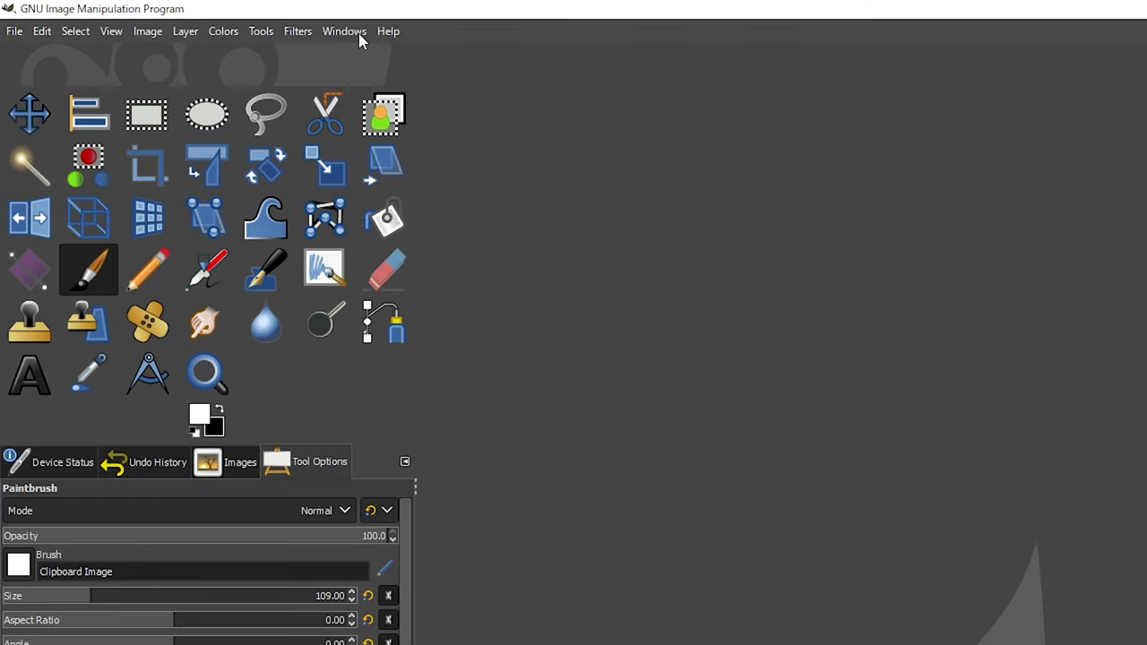
left_click(240, 27)
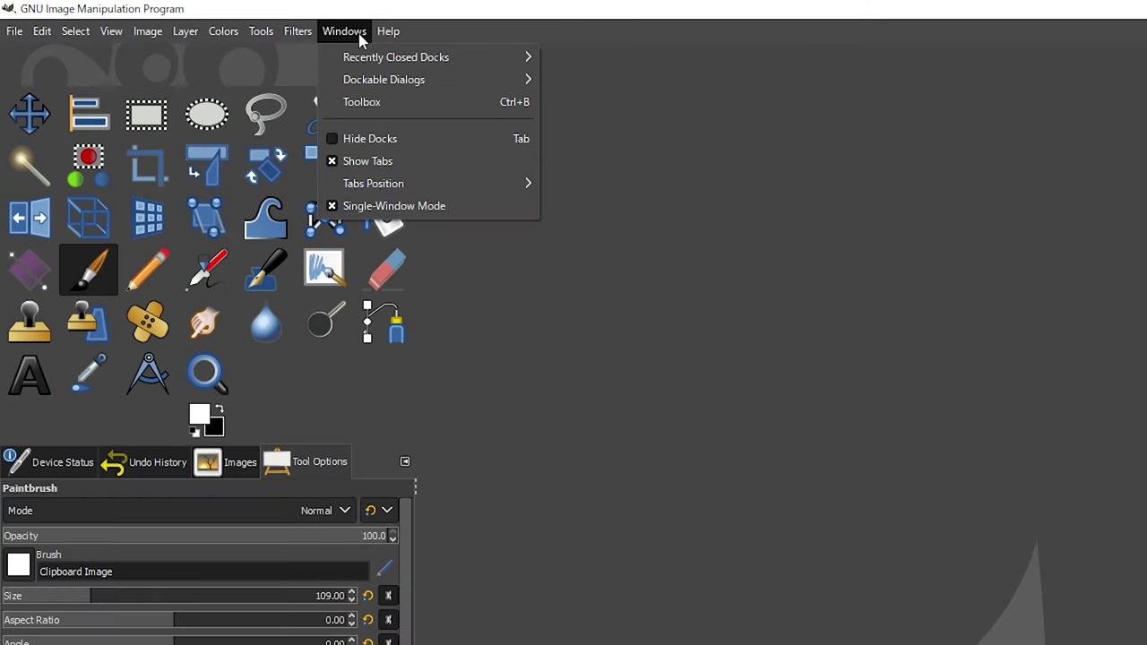
mouse_move(36, 82)
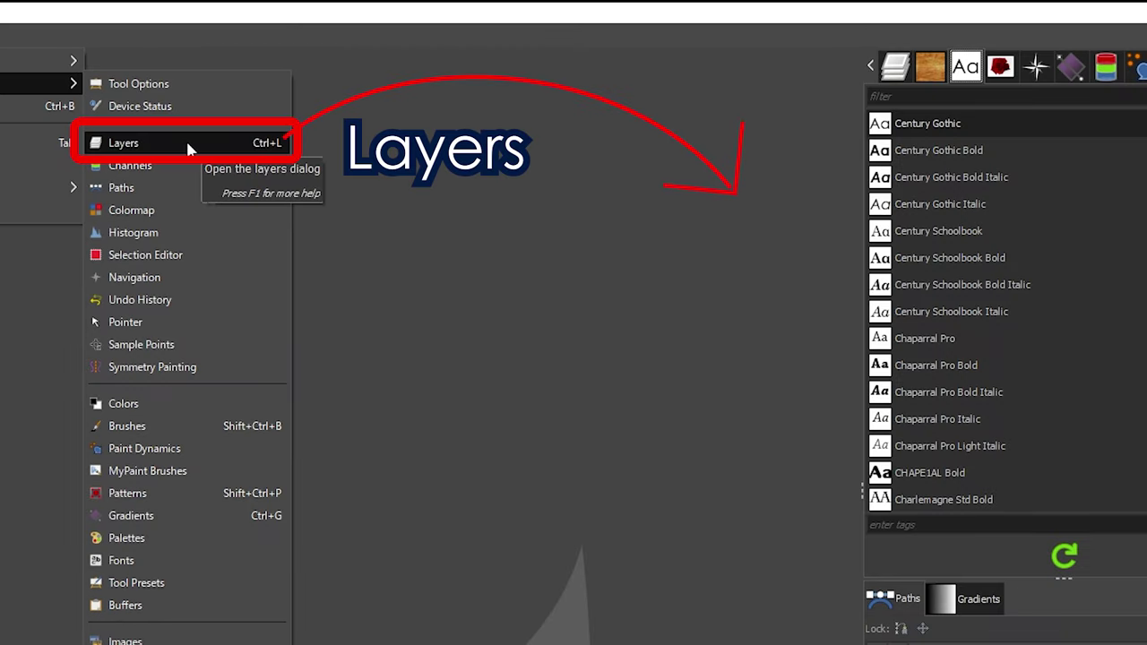
left_click(188, 146)
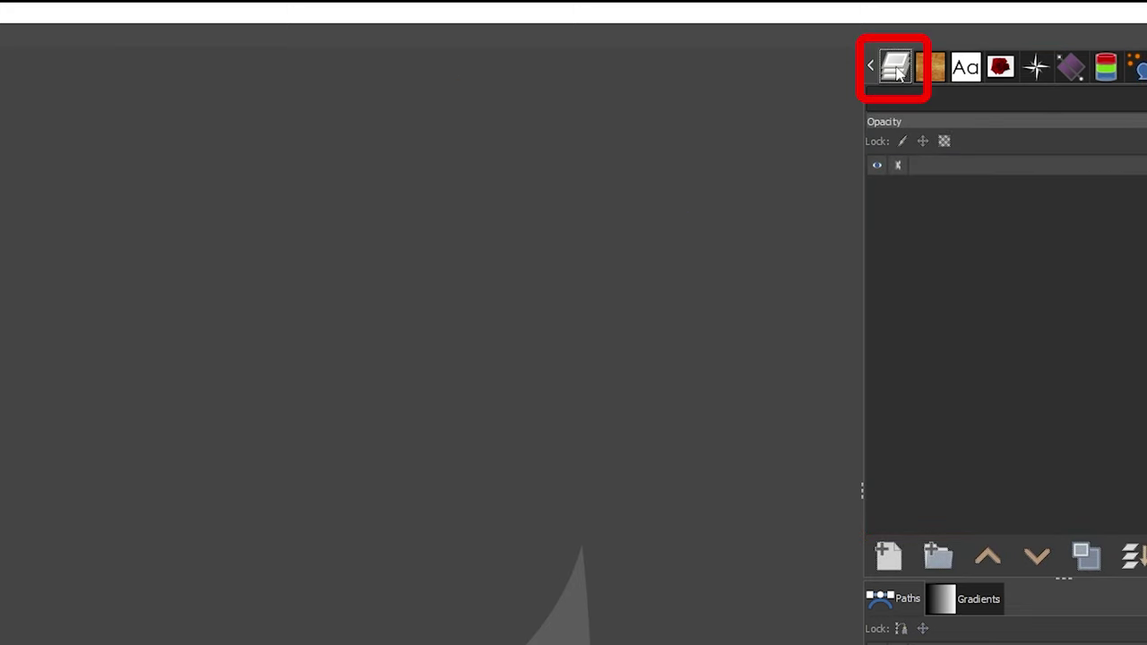
Step: Dock the Layers panel as a tab beside the Paths and Gradients panels
left_click_drag(896, 72, 978, 321)
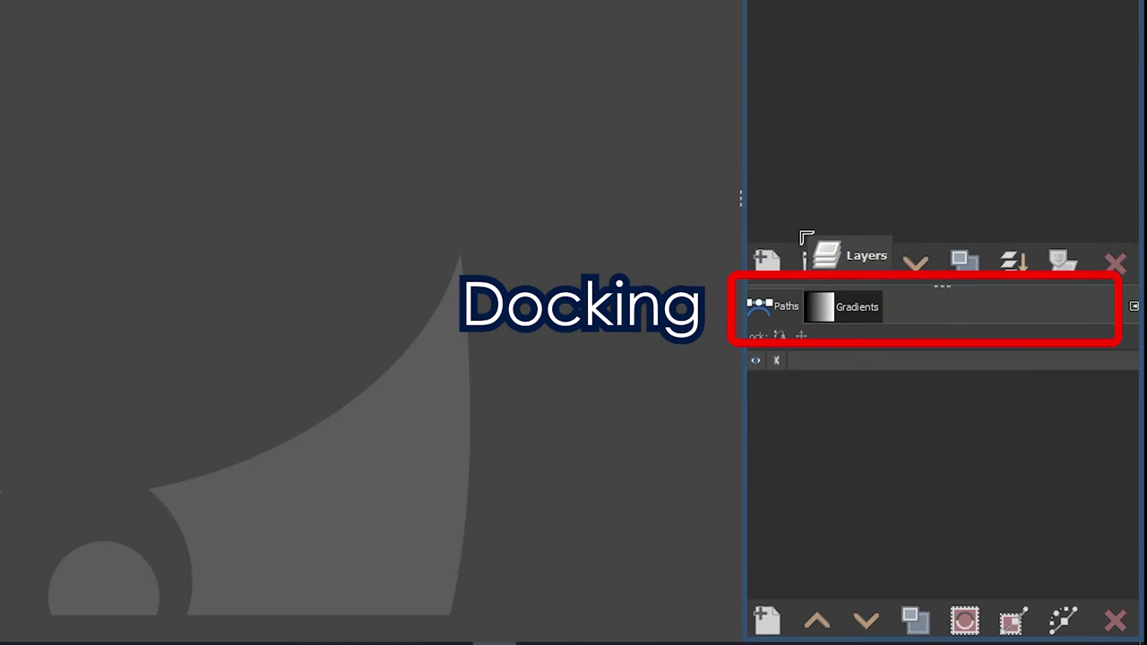
left_click_drag(978, 321, 762, 301)
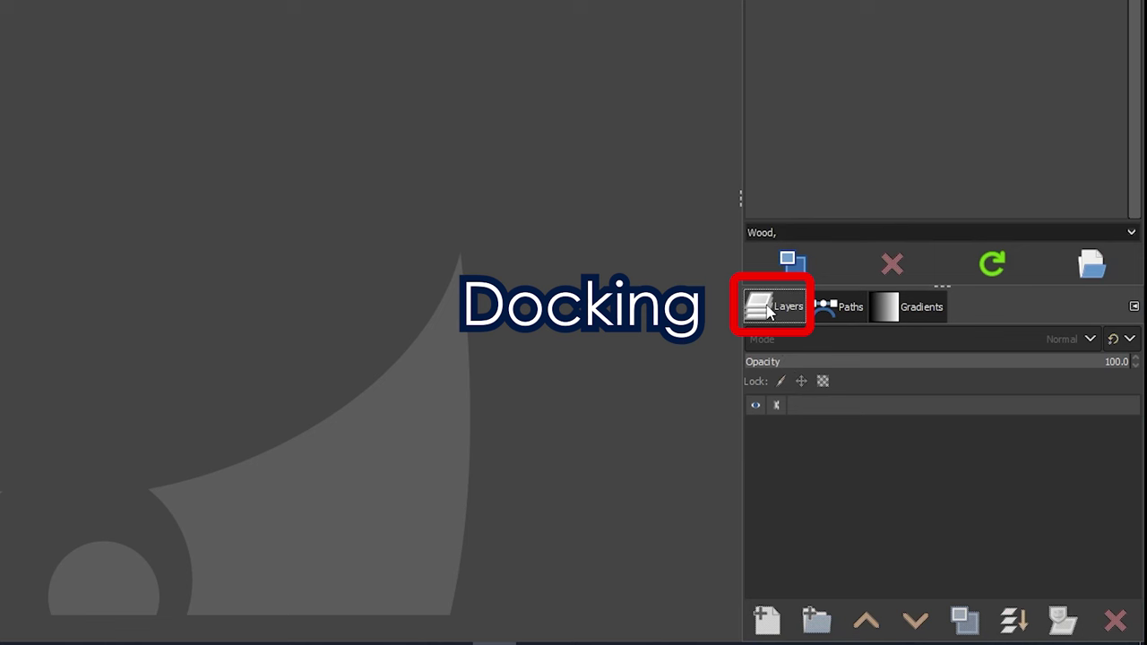
left_click(831, 309)
left_click(912, 309)
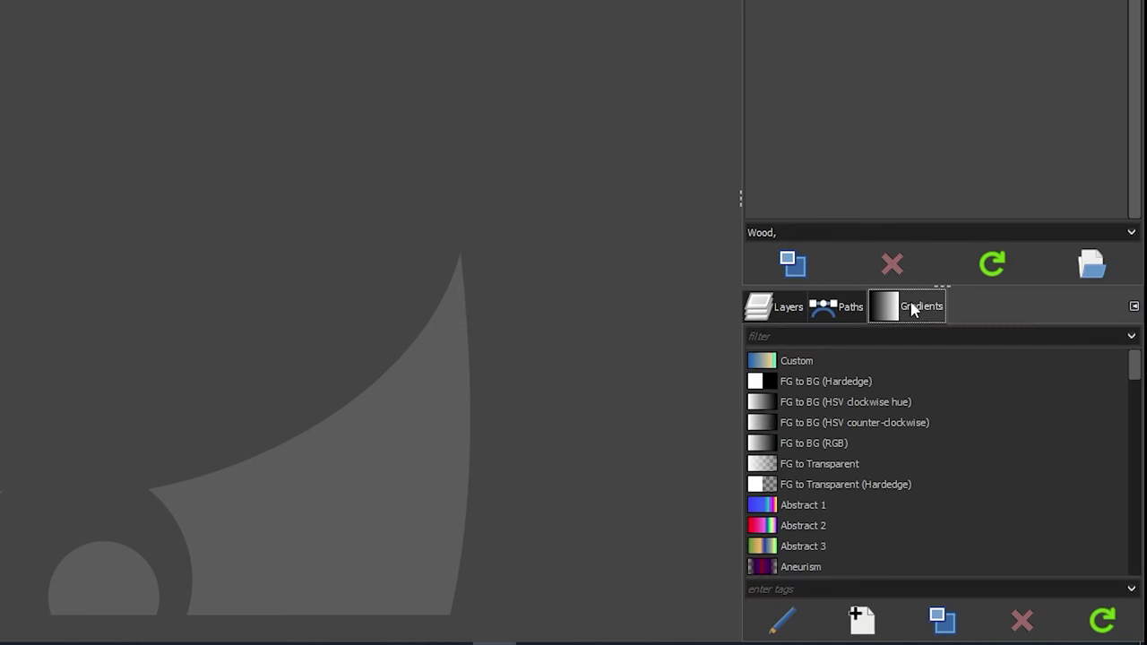
left_click(777, 311)
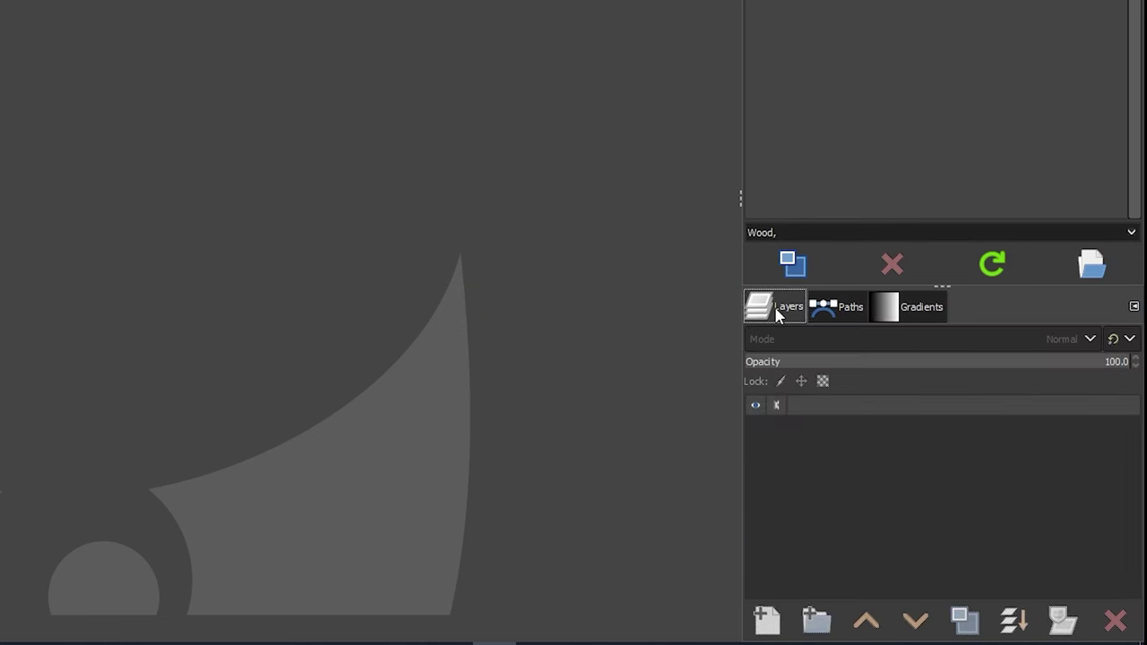
Step: Move the Layers panel back to the top dock alongside Patterns and Fonts
left_click_drag(768, 314, 936, 100)
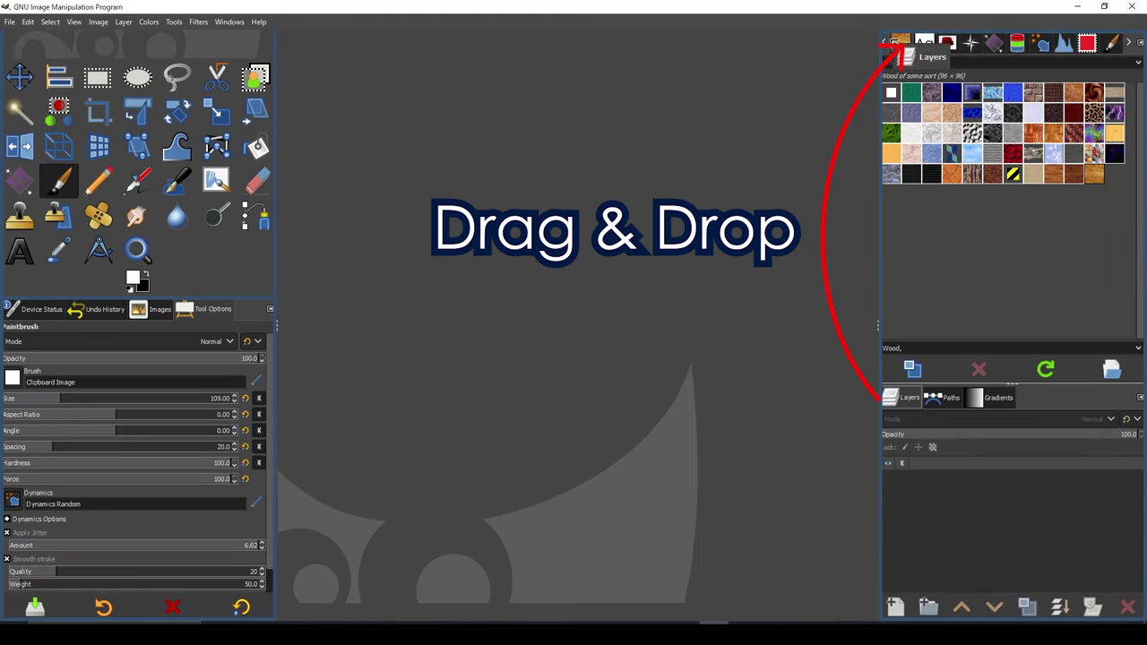
left_click_drag(937, 100, 898, 44)
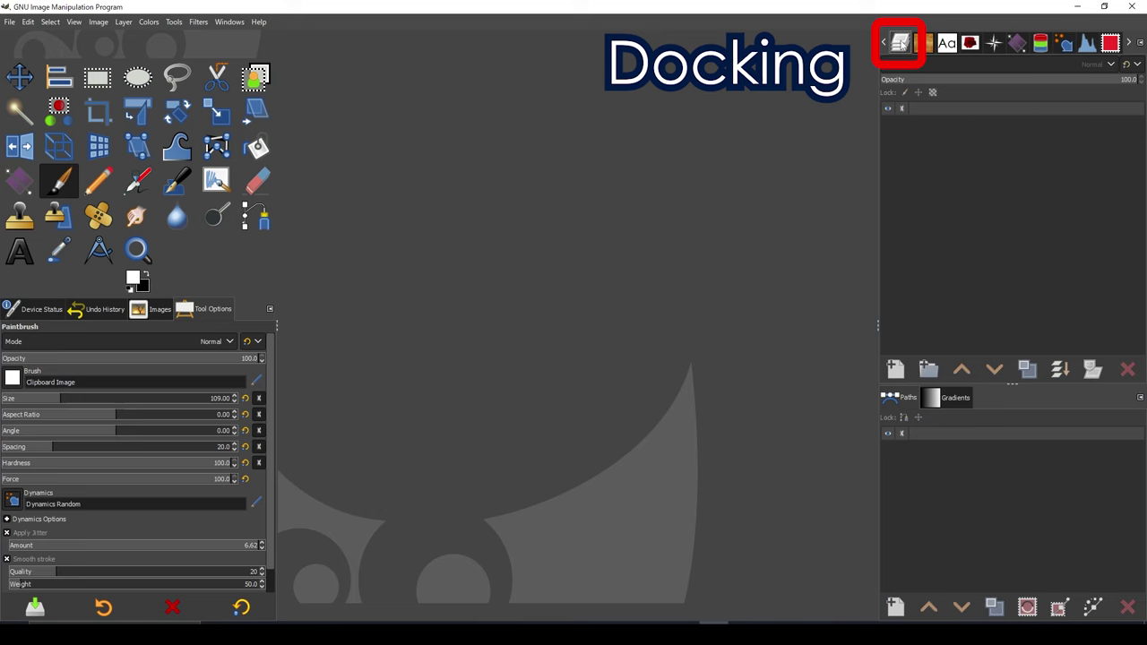
left_click(925, 44)
left_click(946, 45)
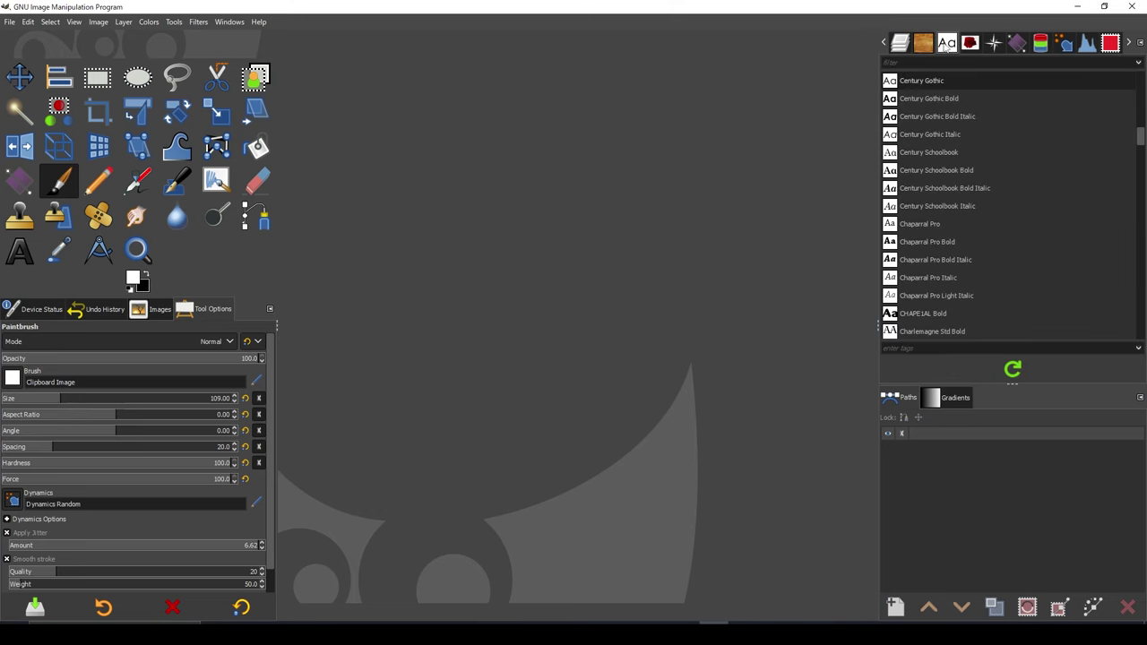
left_click(900, 45)
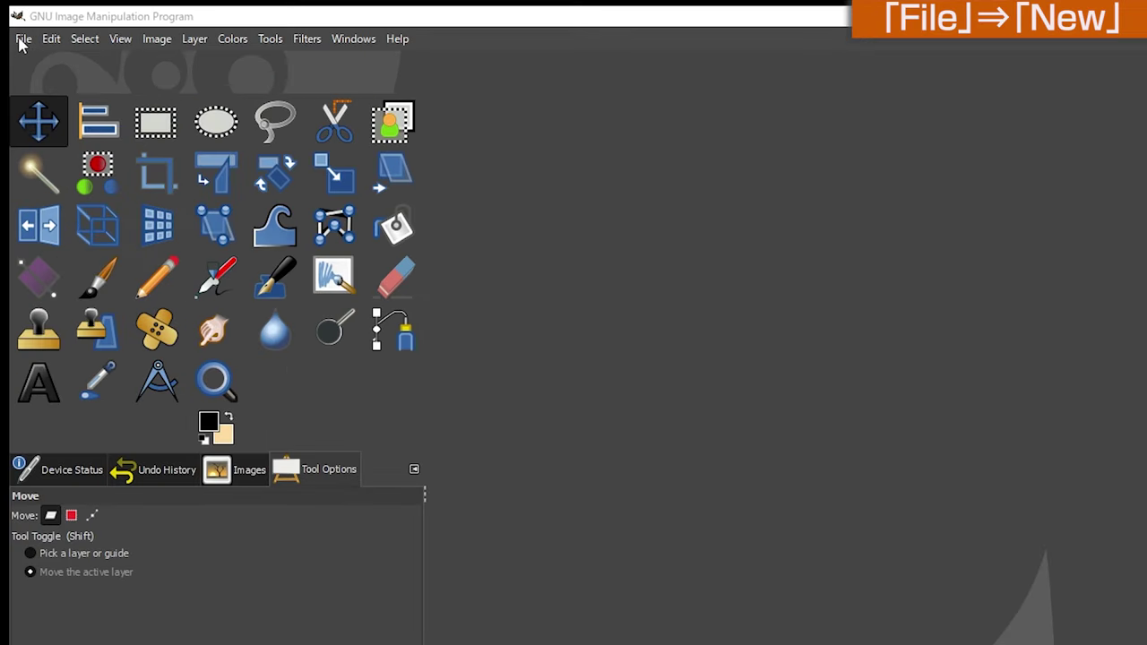
Step: Create a new 2550×3300 image from the US Letter (300 ppi) template, filled with White
left_click(8, 22)
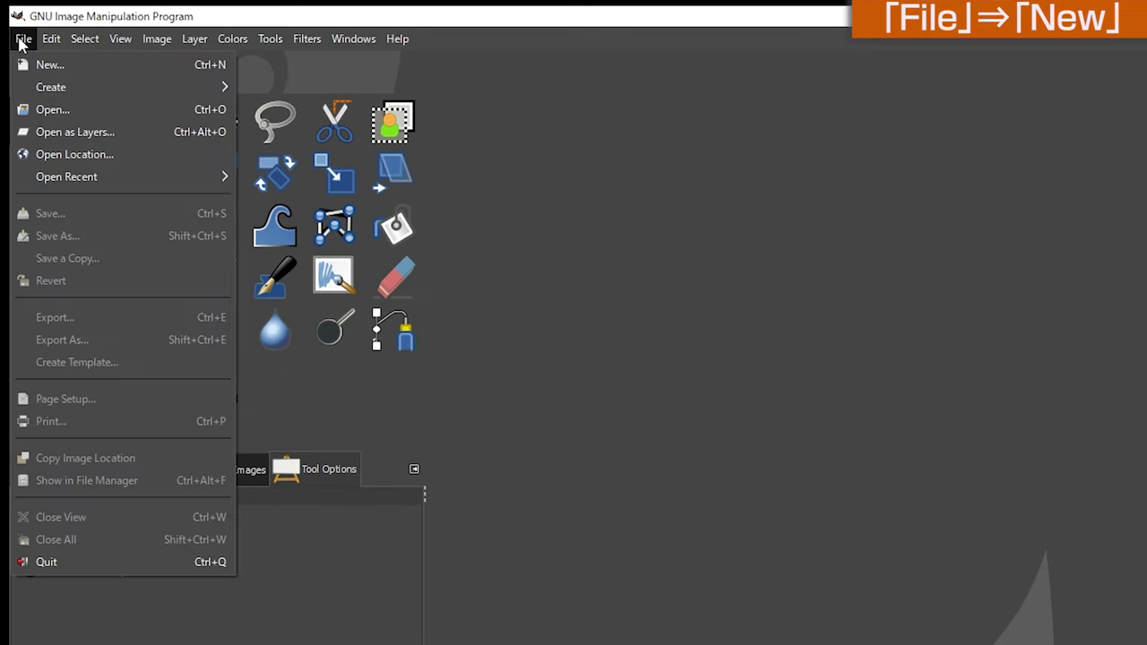
left_click(87, 66)
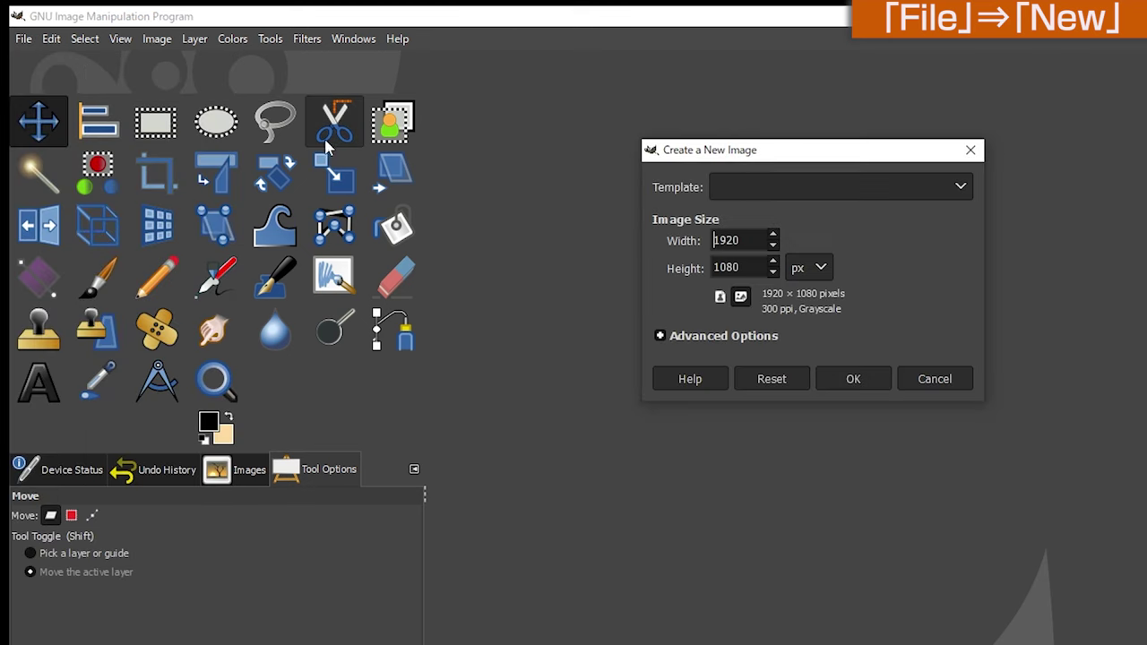
left_click(922, 191)
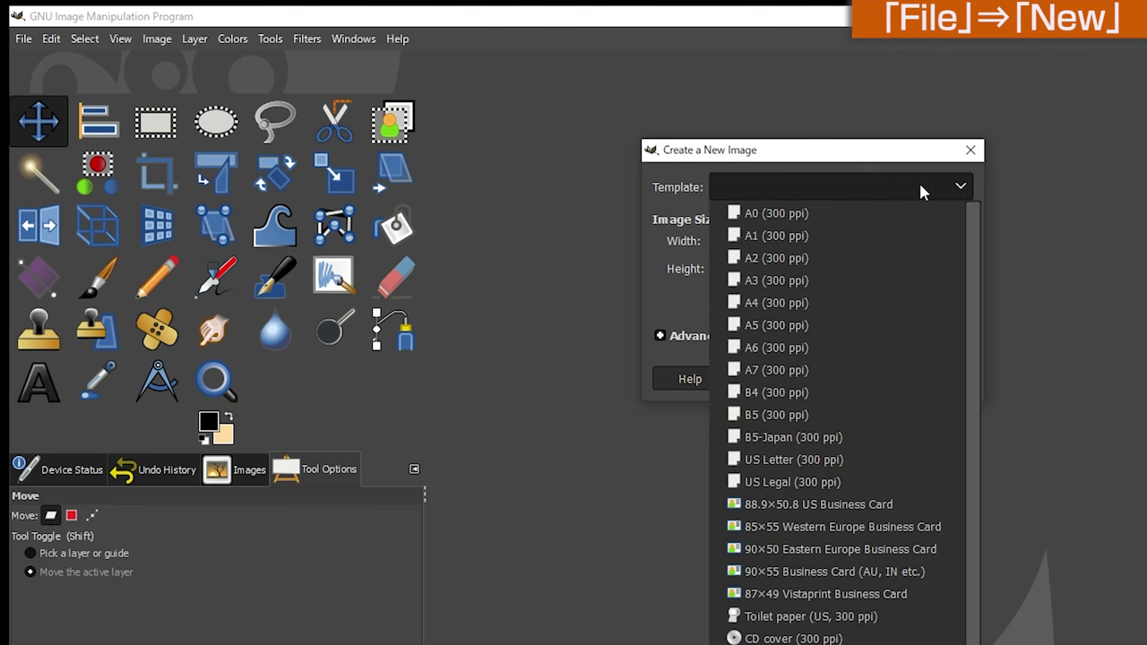
left_click(896, 462)
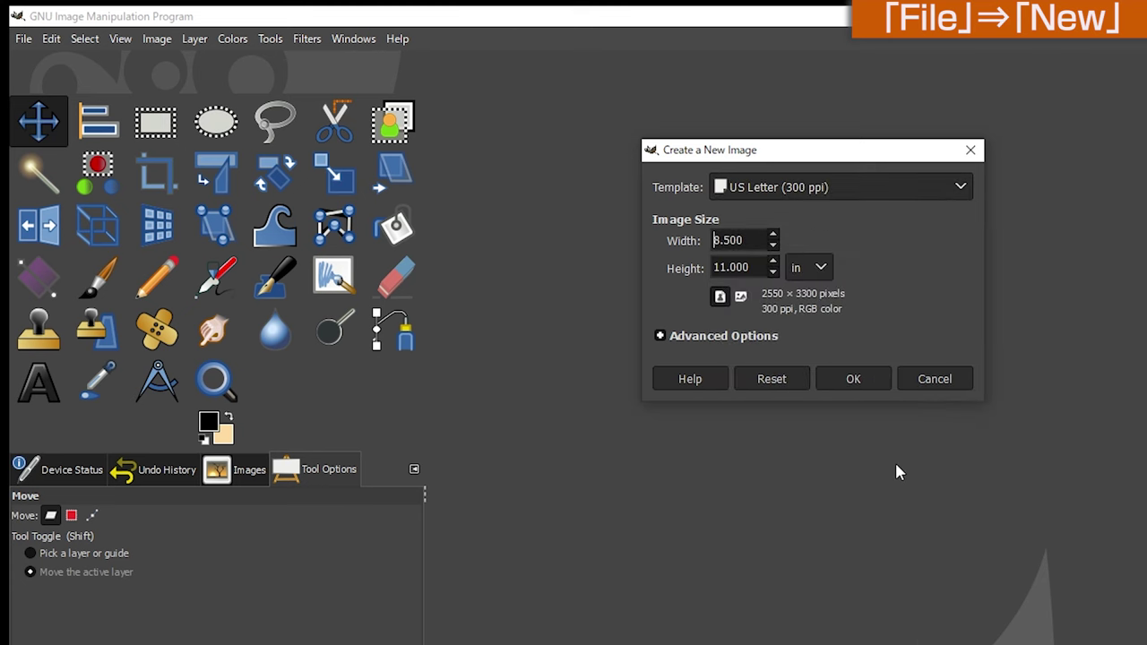
left_click(660, 336)
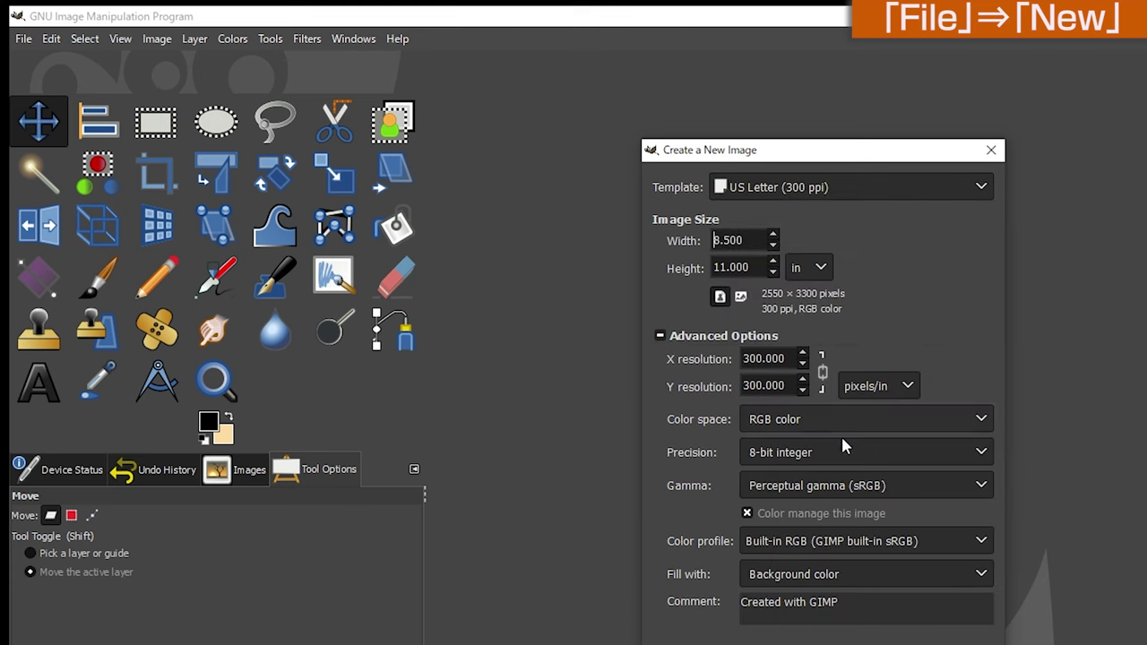
left_click(880, 581)
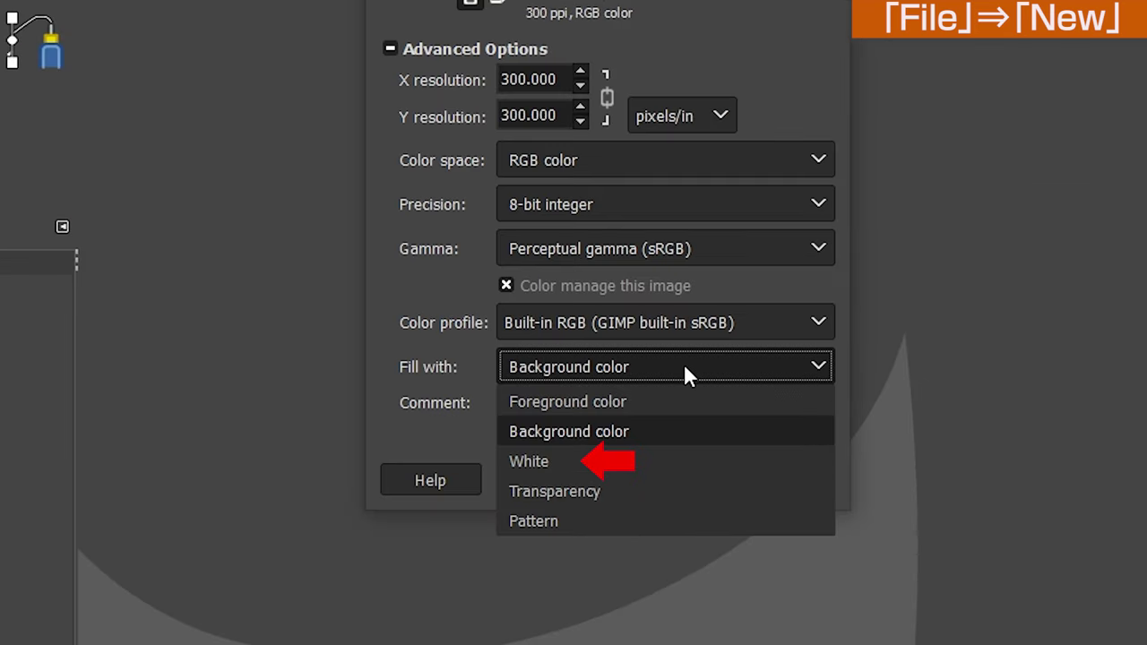
left_click(651, 461)
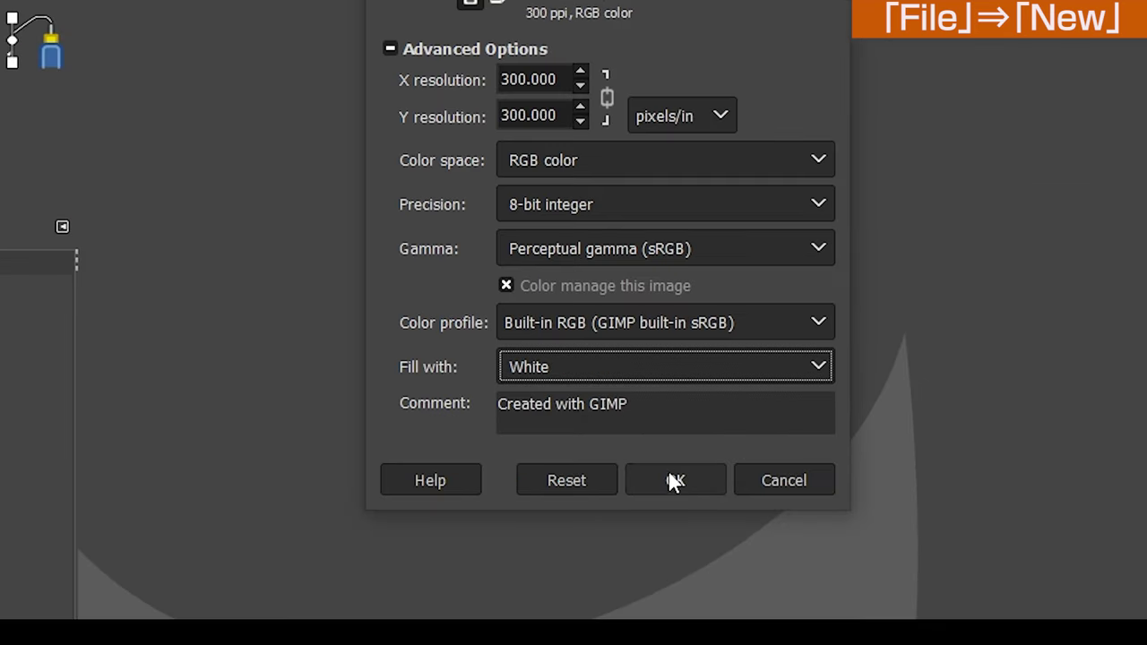
left_click(676, 480)
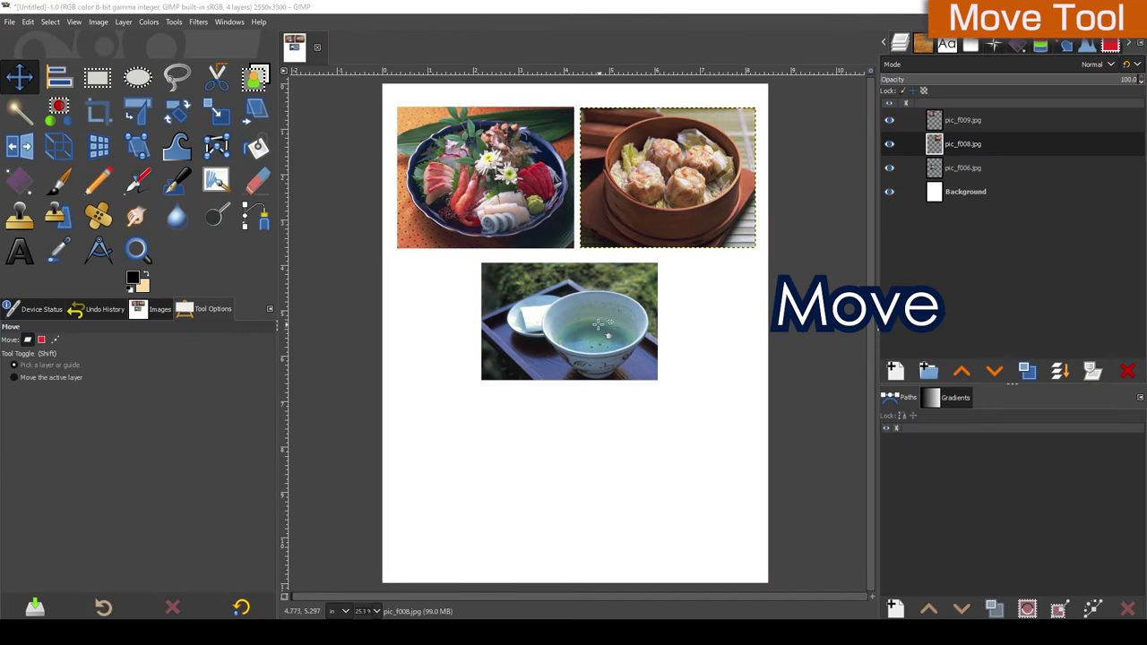
Step: Drag the tea-bowl, dumpling and sashimi photos around, ending with the sashimi centred on top
mouse_move(594, 339)
left_mouse_down()
mouse_move(633, 393)
mouse_move(680, 515)
left_mouse_up()
left_click(643, 235)
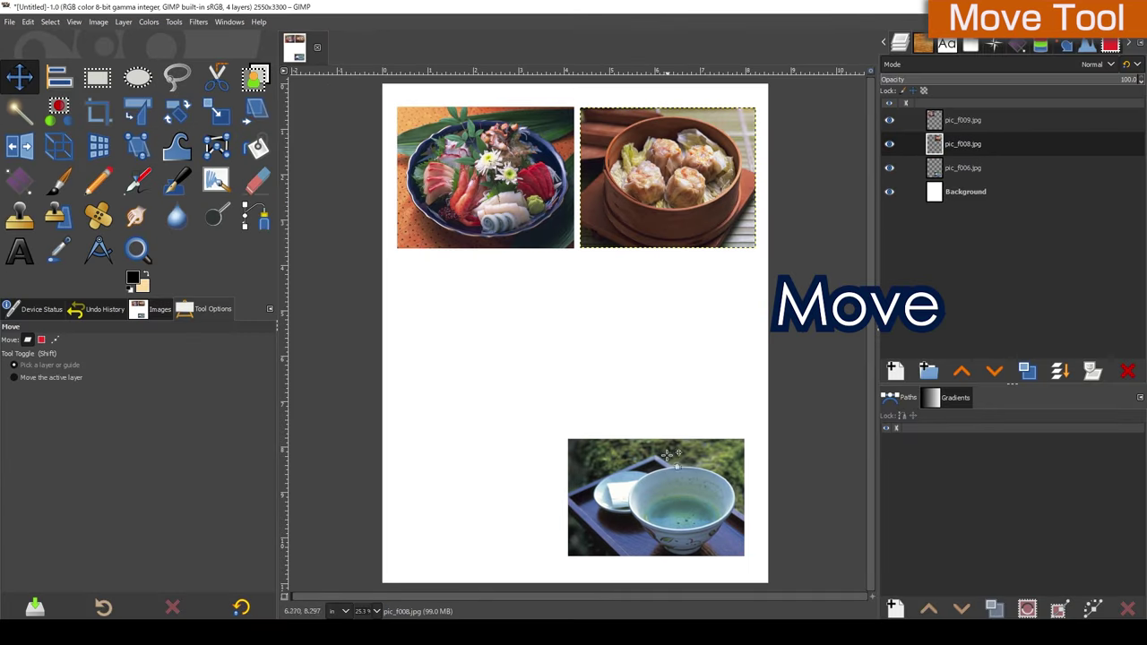
mouse_move(643, 235)
left_mouse_down()
mouse_move(491, 370)
mouse_move(495, 385)
left_mouse_up()
left_click_drag(499, 201, 670, 207)
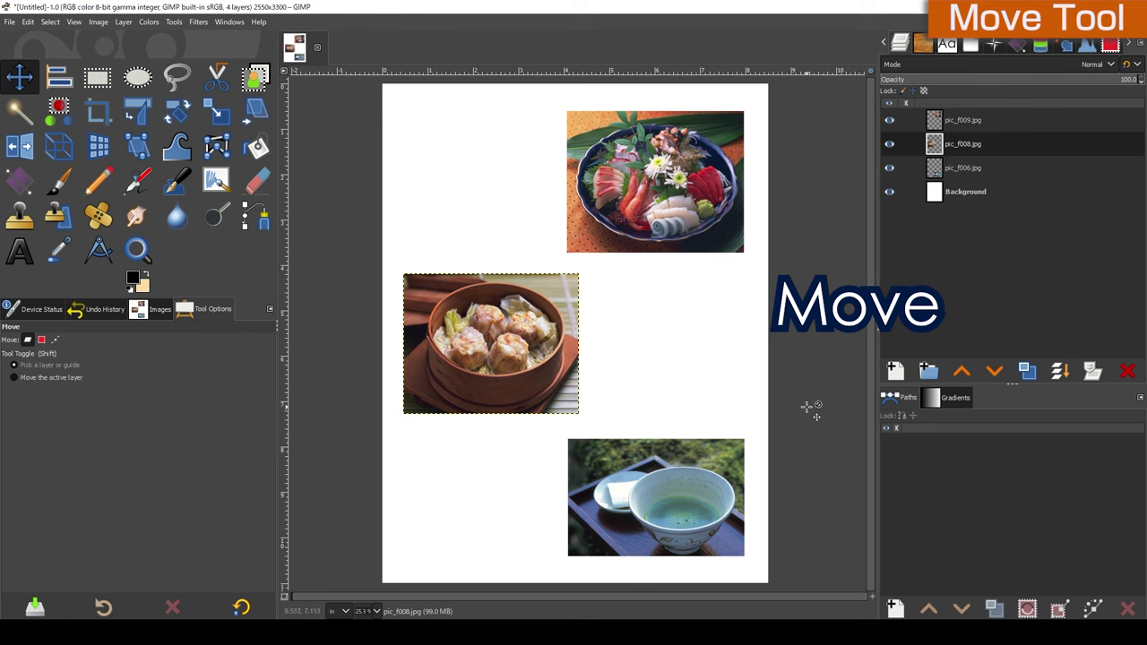
left_click_drag(713, 513, 628, 389)
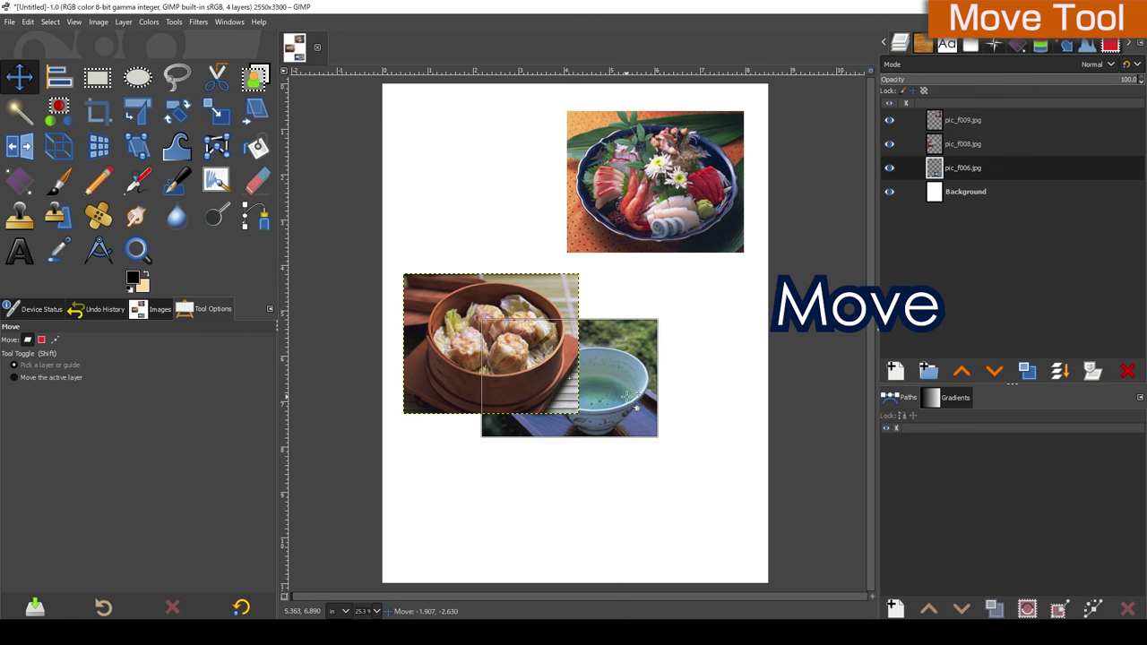
left_click_drag(489, 323, 565, 337)
mouse_move(667, 201)
left_mouse_down()
mouse_move(555, 237)
mouse_move(569, 366)
left_mouse_up()
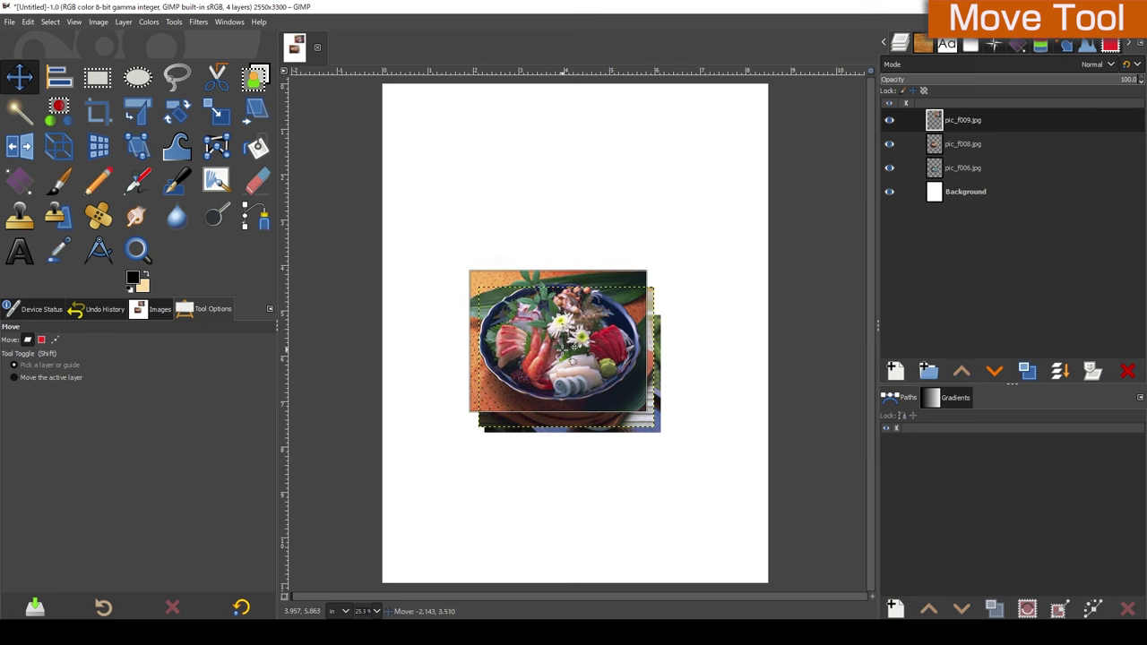
left_click(656, 358)
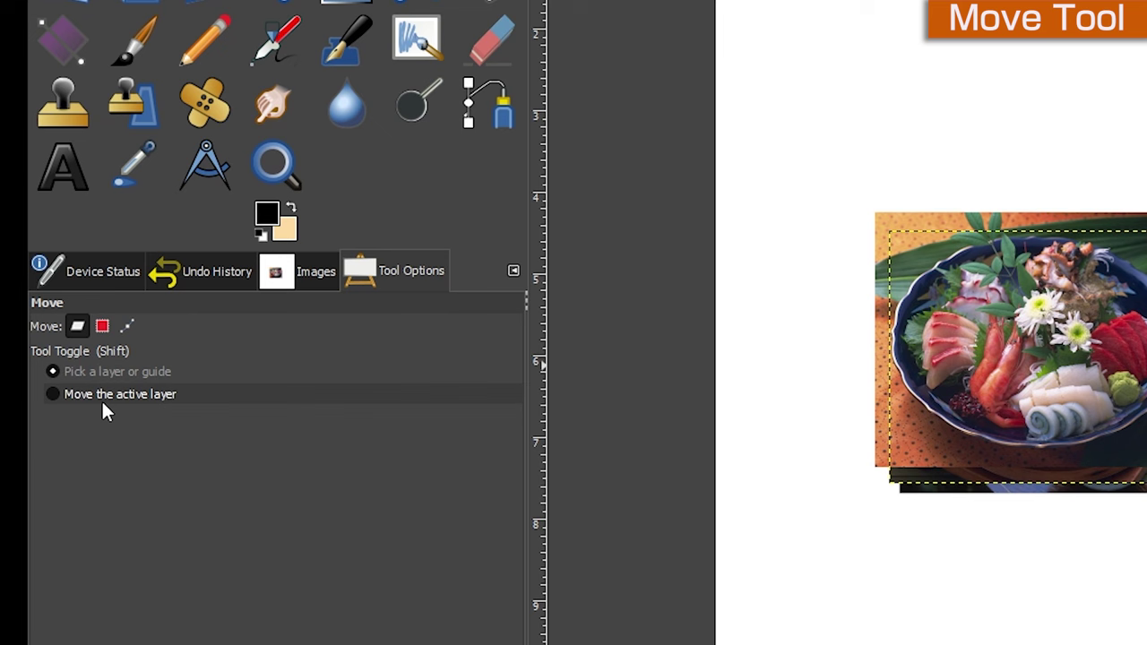
Step: Set Move to the active layer, then drag pic_f006.jpg and pic_f008.jpg to the page top
left_click(52, 394)
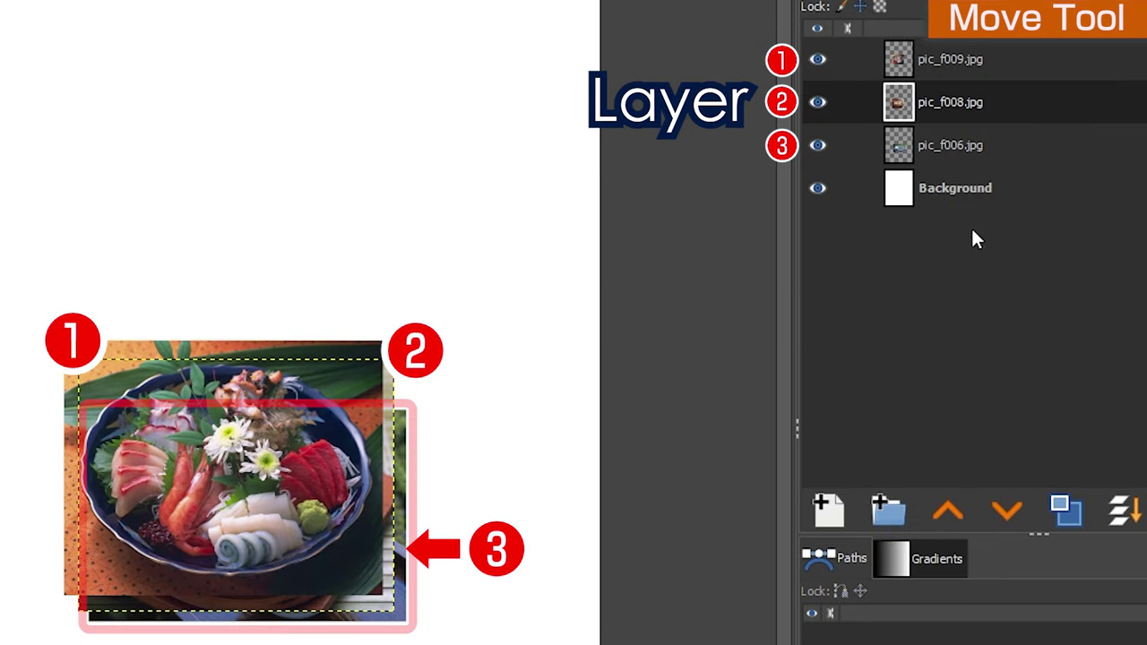
left_click(955, 155)
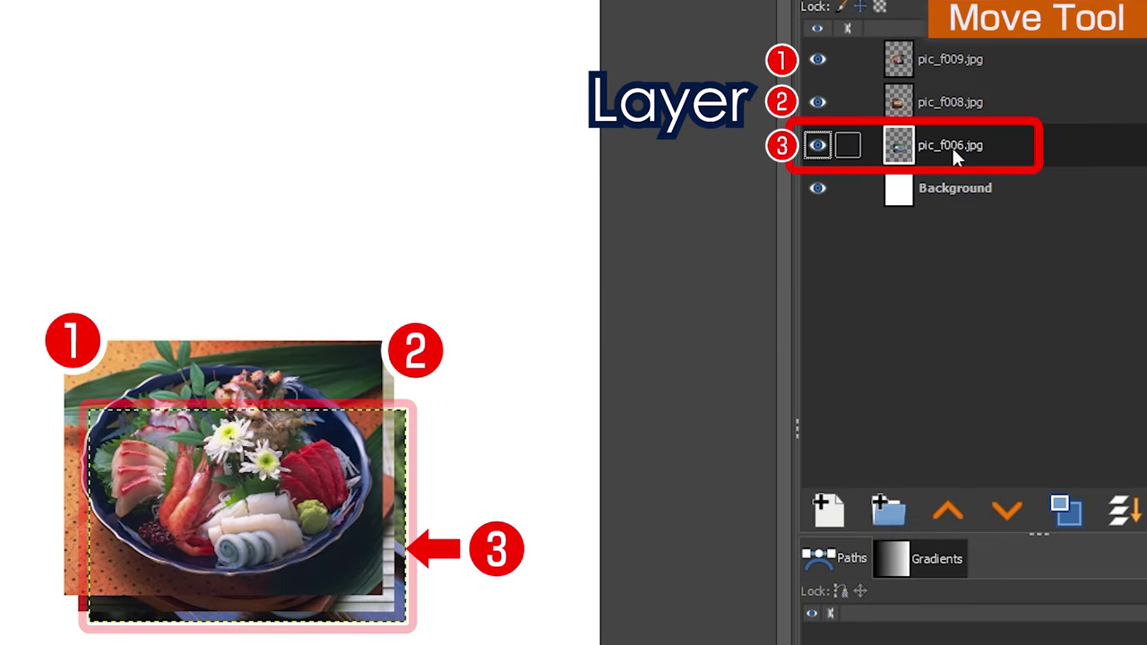
left_click(244, 463)
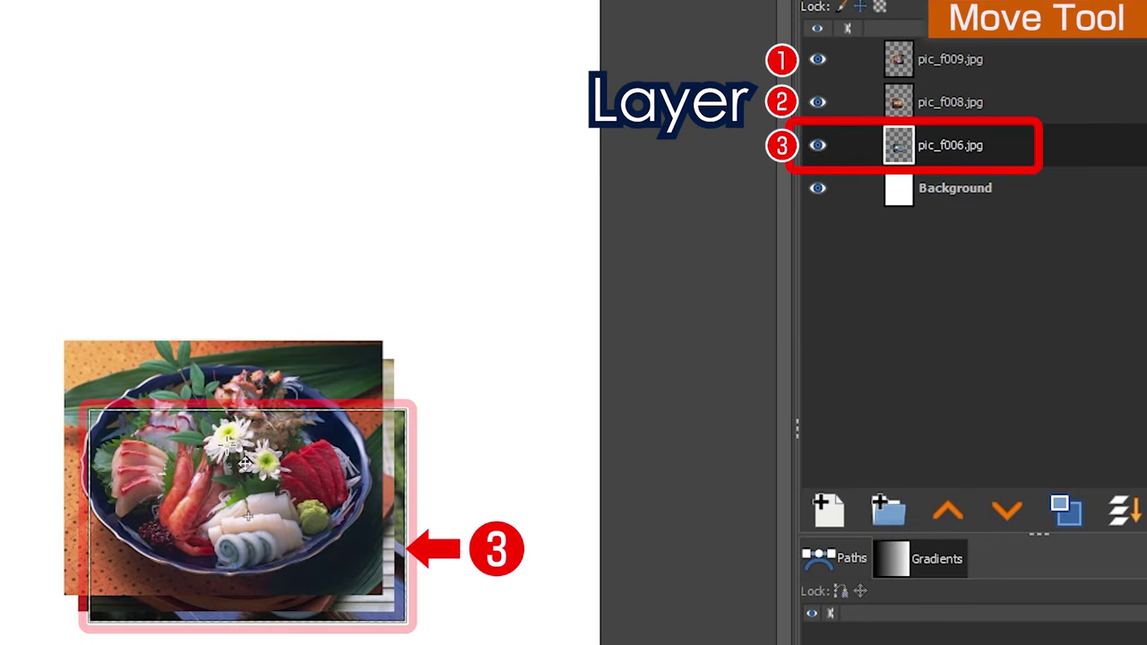
left_click_drag(245, 463, 413, 119)
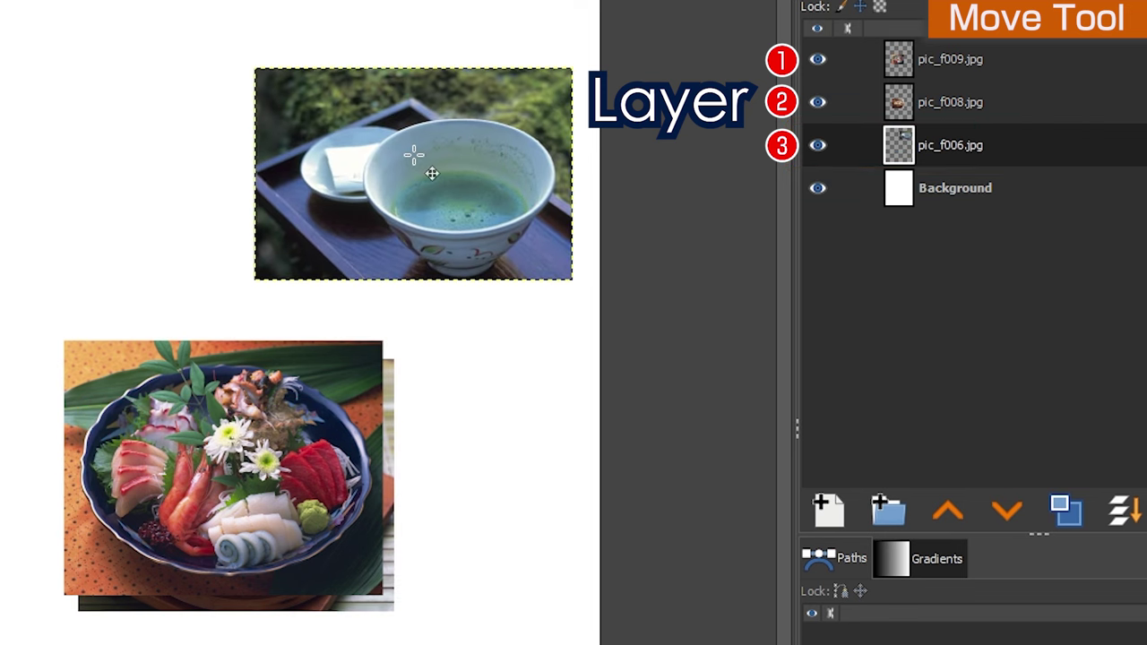
left_click(965, 110)
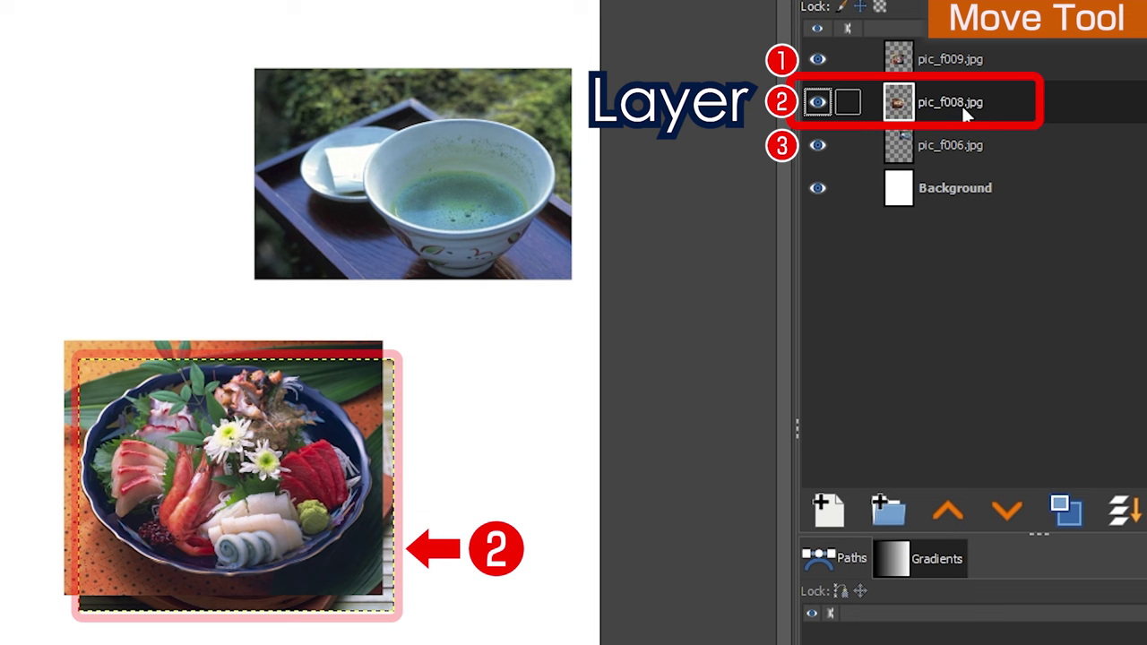
mouse_move(233, 467)
left_mouse_down()
mouse_move(52, 210)
mouse_move(480, 178)
left_mouse_up()
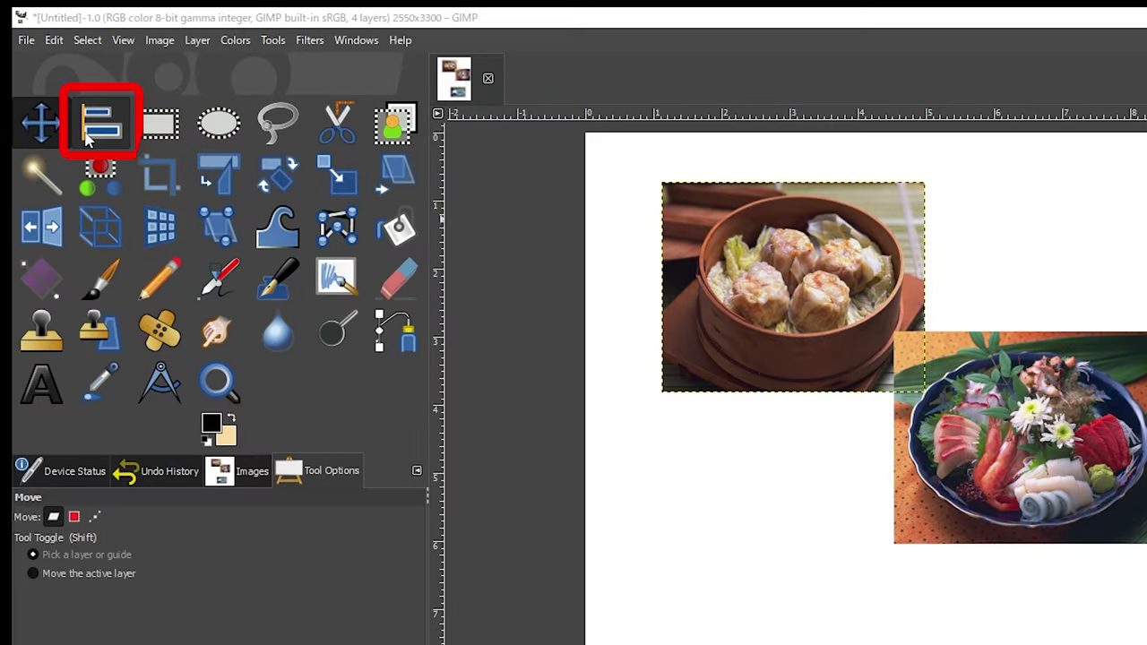
Step: With the Alignment tool, try aligning the photos' left edges, then undo it
left_click(88, 132)
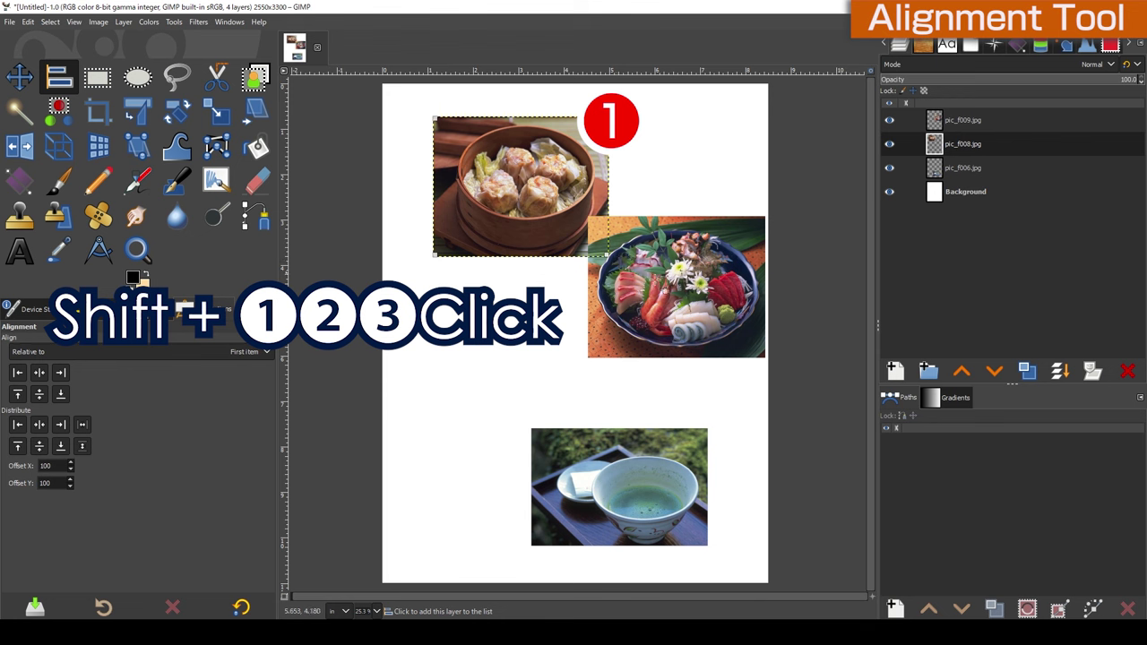
left_click(663, 280, "shift")
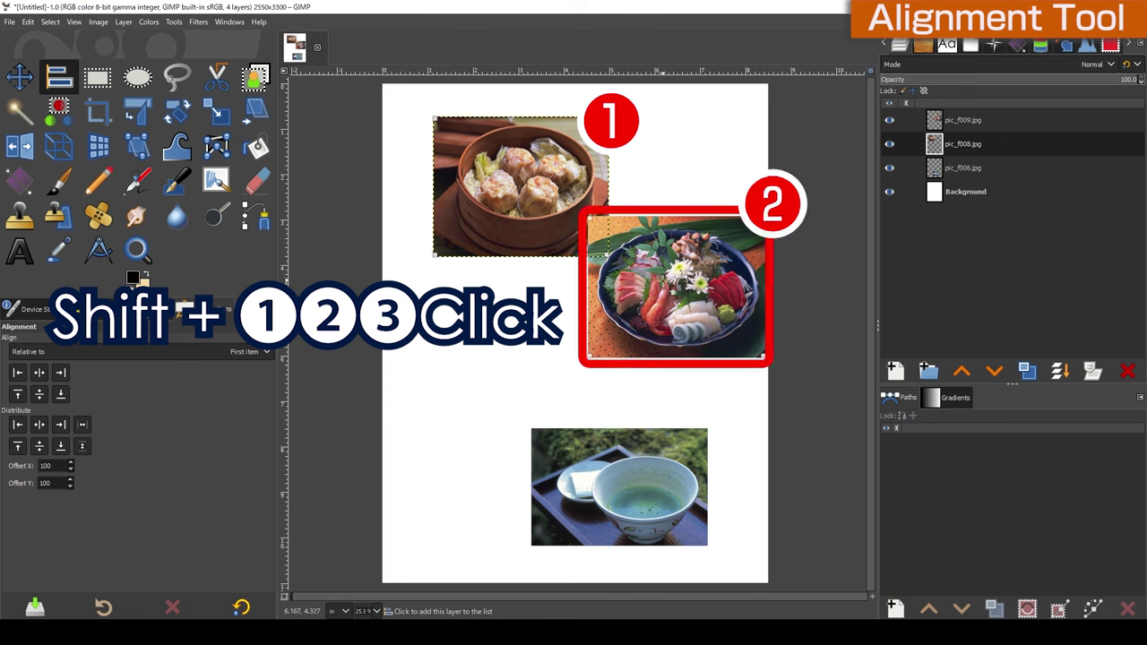
left_click(612, 477, "shift")
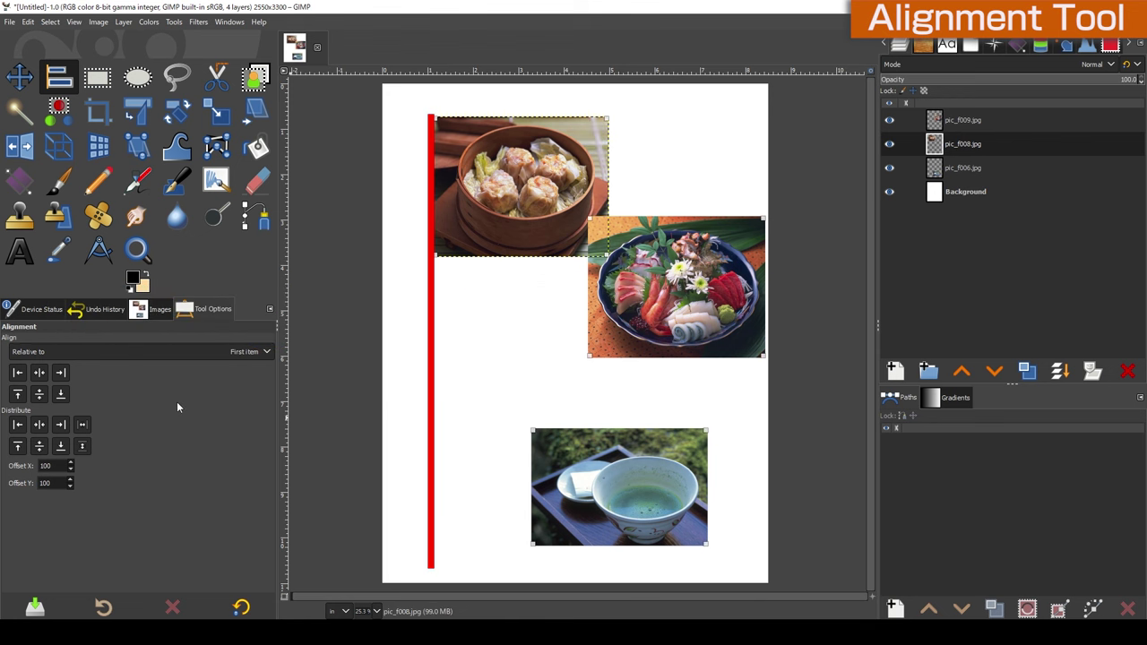
left_click(18, 375)
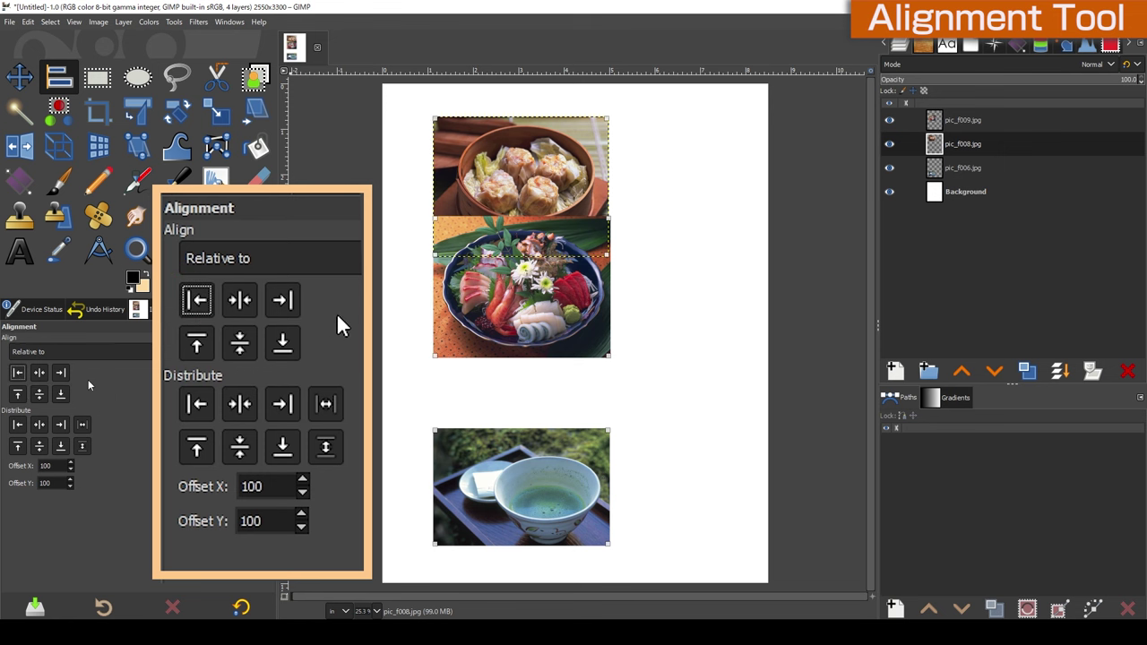
key("ctrl+z")
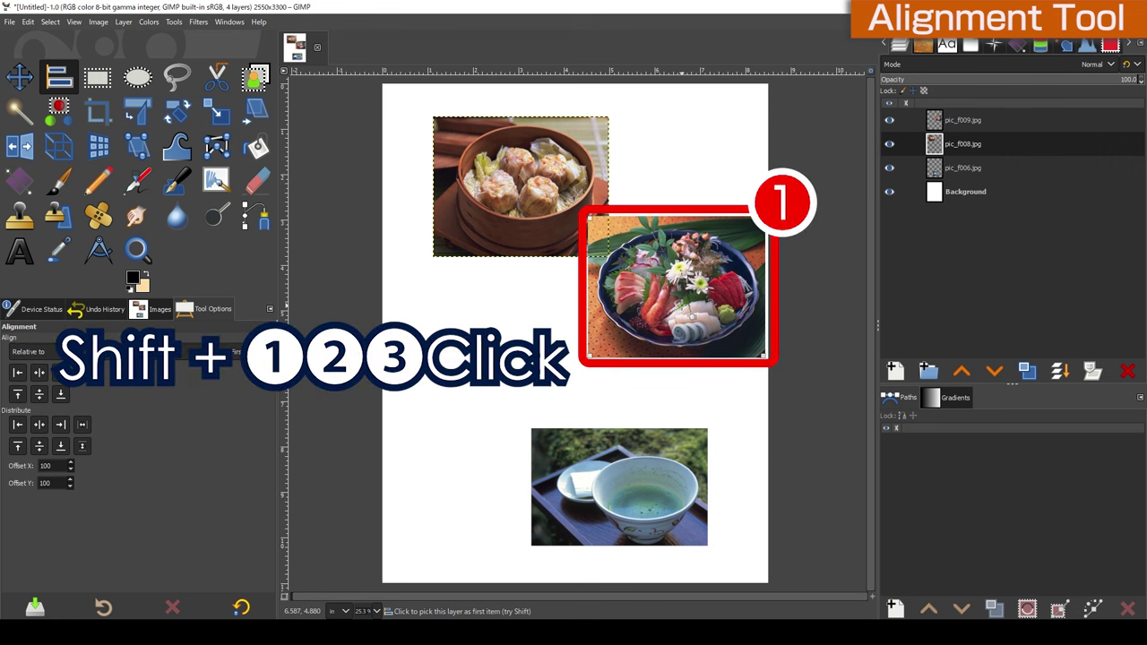
Step: Select the dumpling, sashimi and tea-bowl photos, align their left edges, then centre them horizontally
left_click(519, 185, "shift")
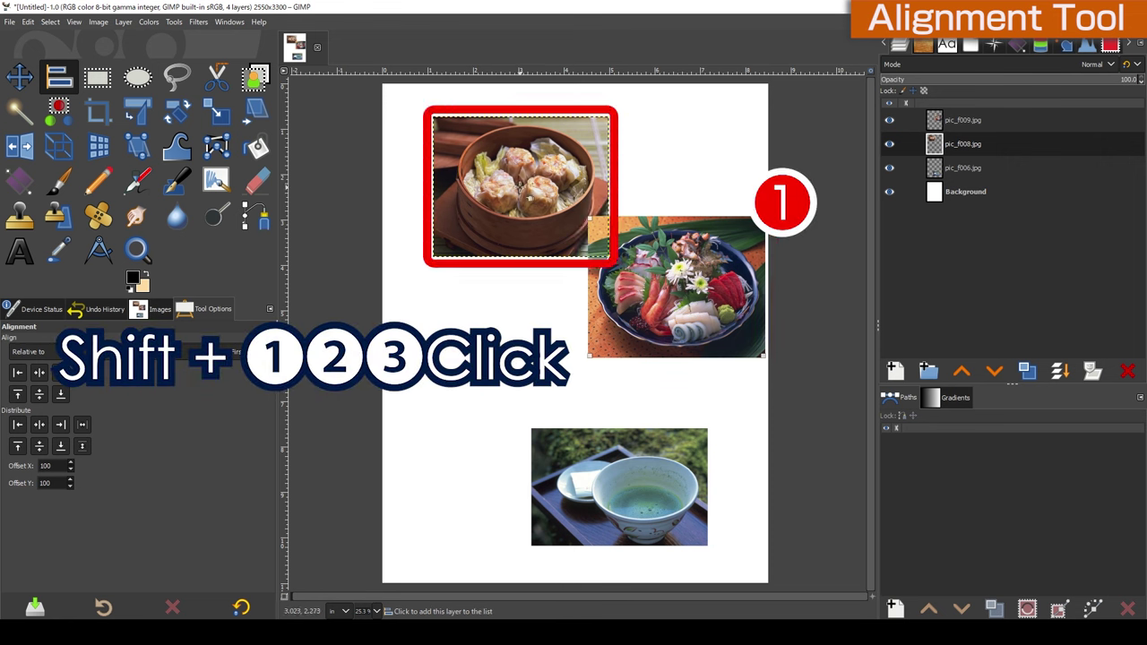
left_click(594, 448, "shift")
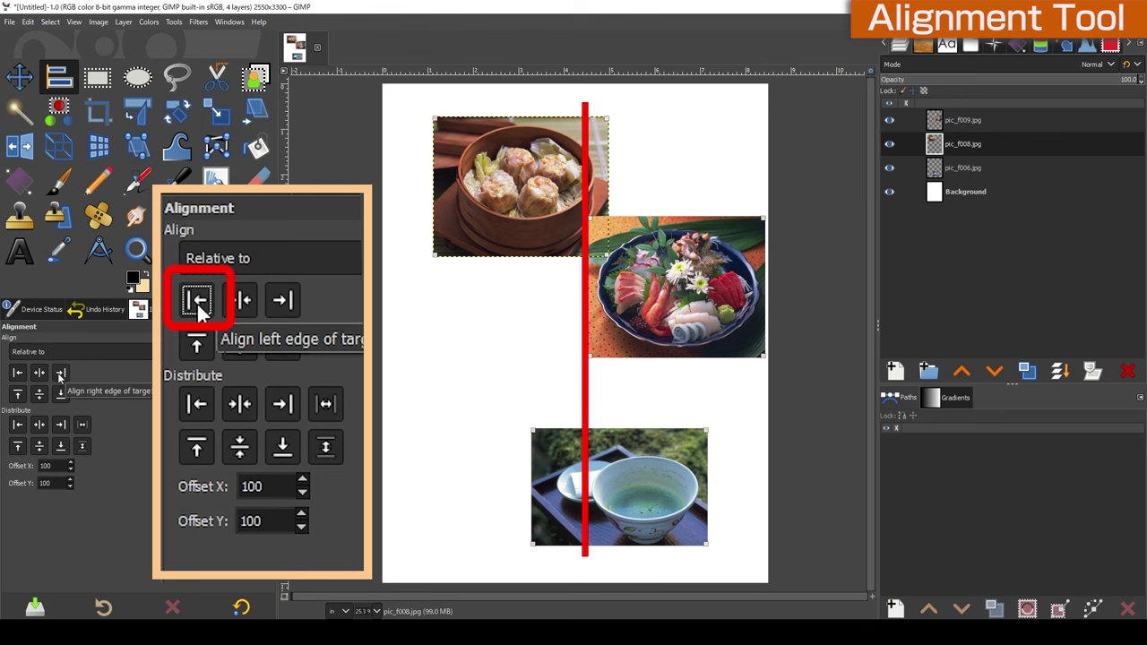
left_click(197, 303)
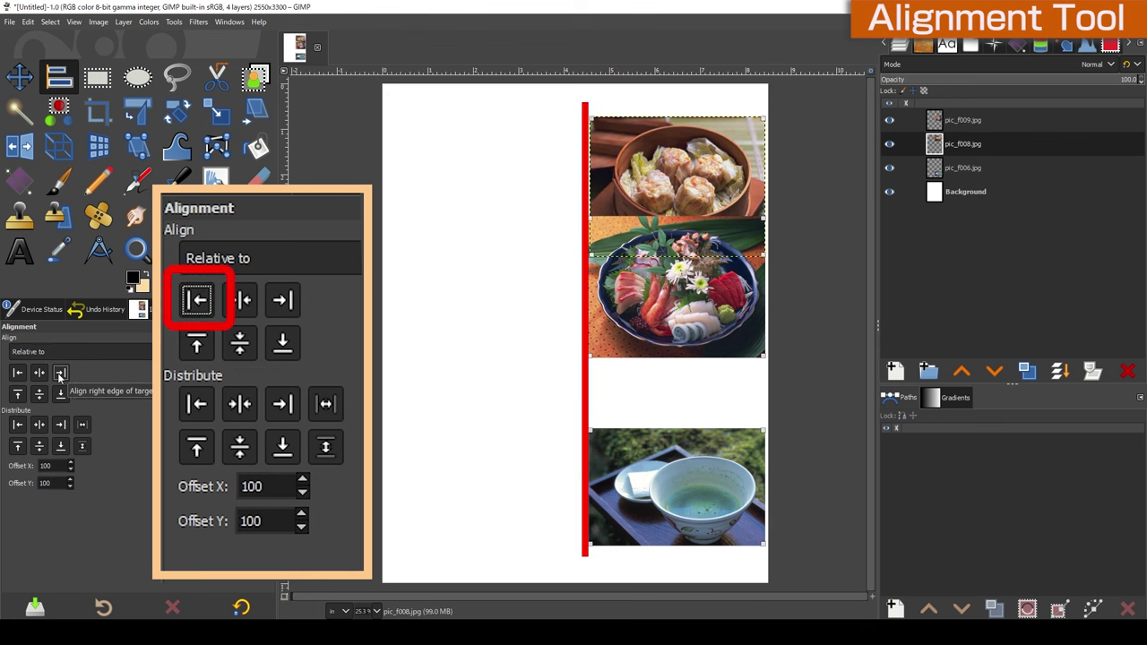
left_click(38, 372)
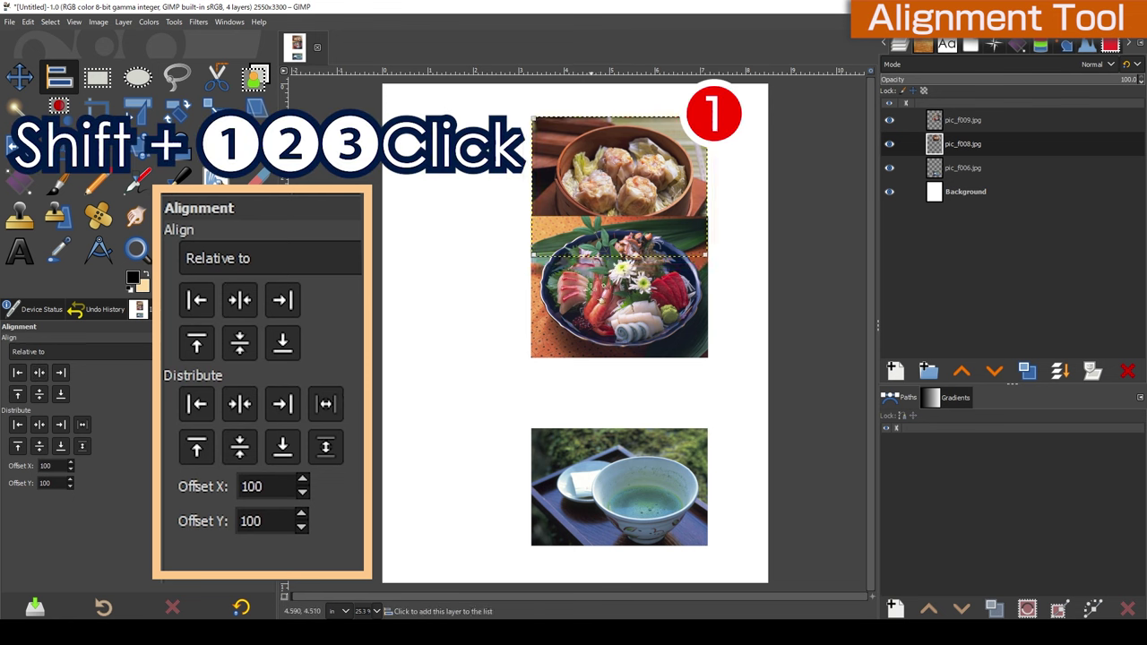
Step: Distribute the sashimi and tea-bowl photos by top edges, then redistribute with Offset Y 1000
left_click(590, 322, "shift")
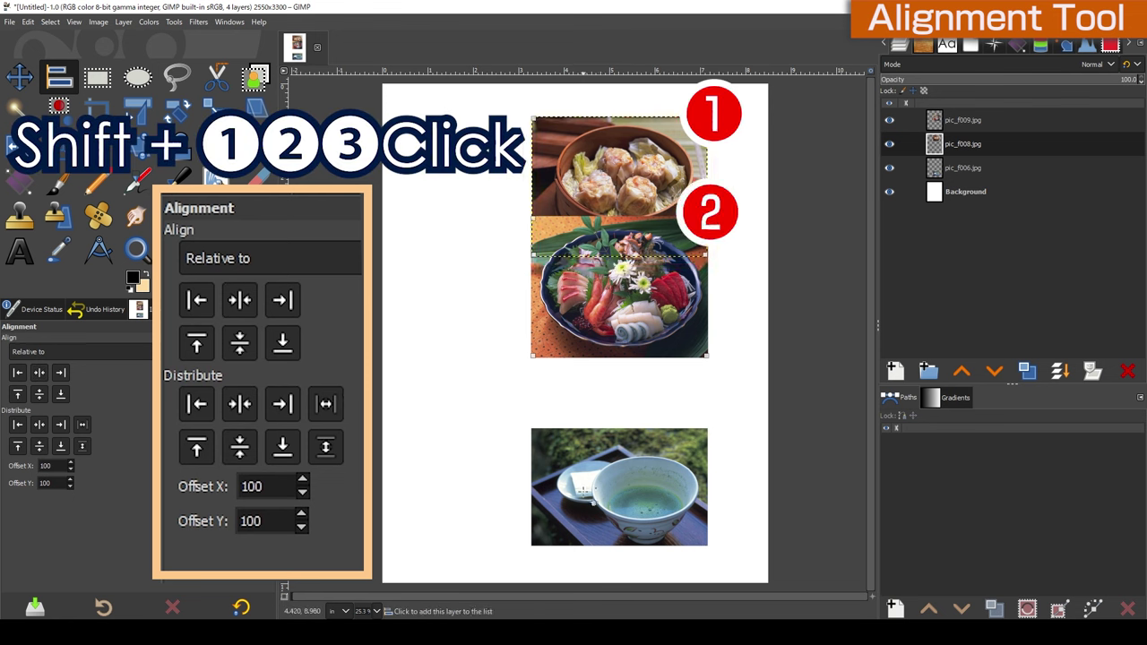
left_click(618, 488, "shift")
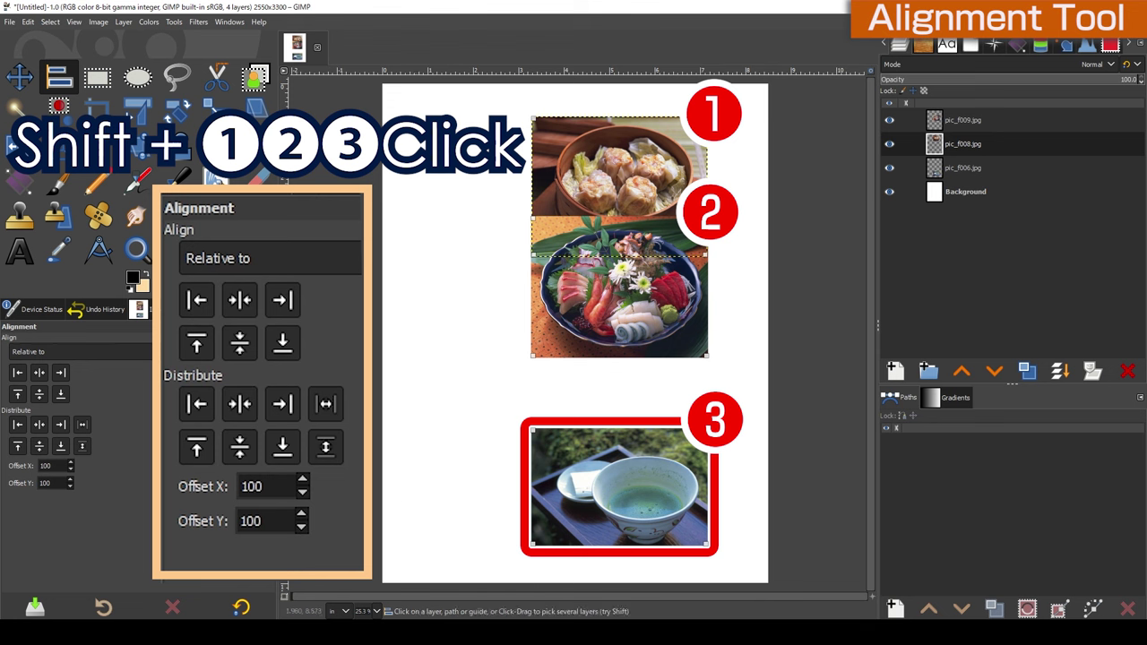
left_click(199, 446)
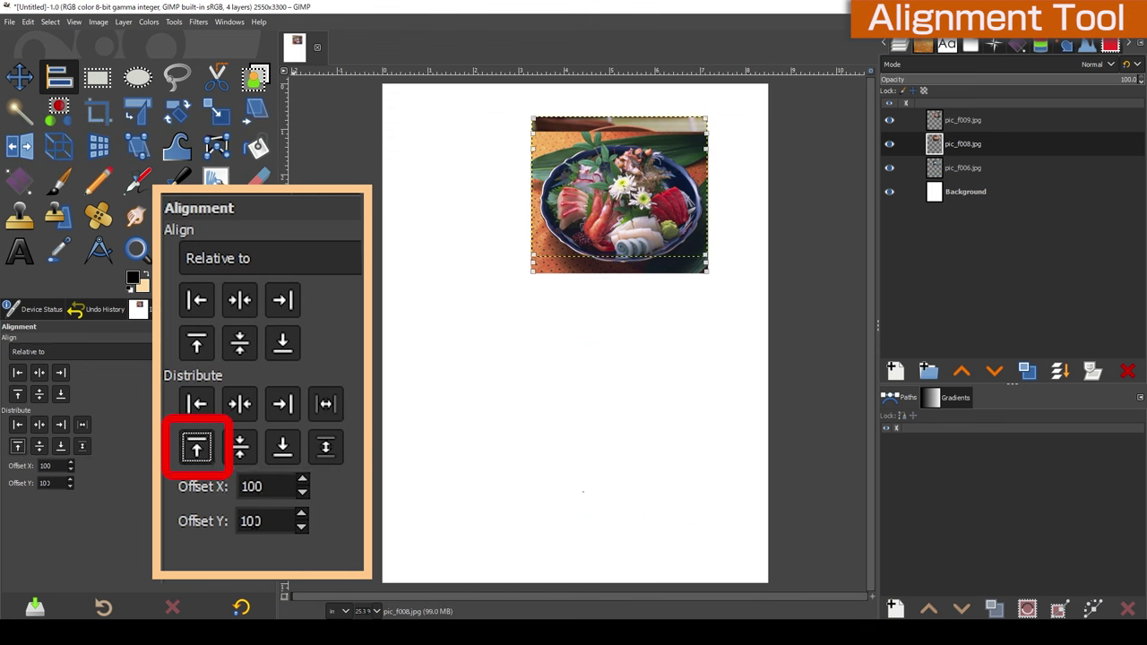
left_click(268, 509)
type("0")
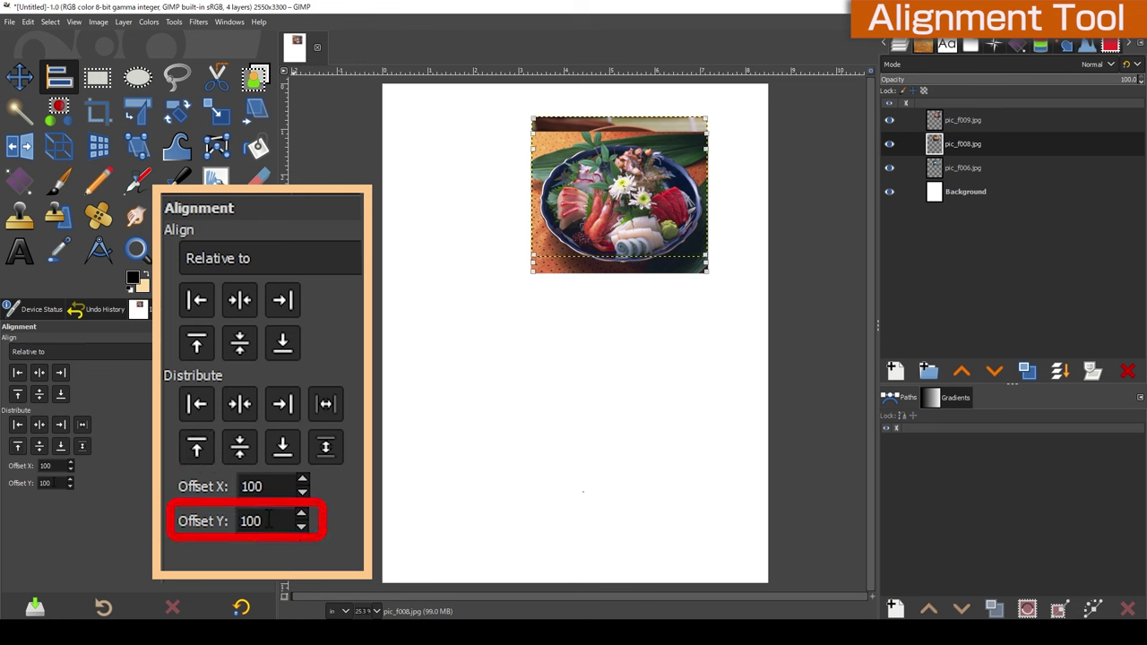
left_click(197, 455)
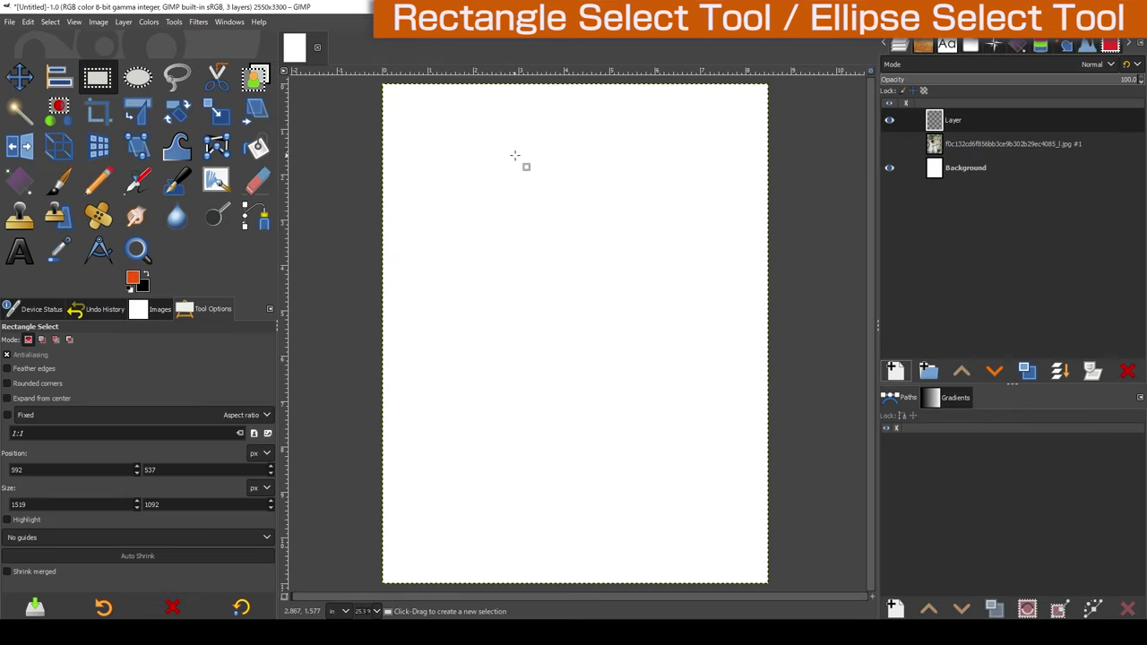
Step: Select a rectangle near the page's top centre and fill it with bright green
left_click_drag(492, 142, 666, 293)
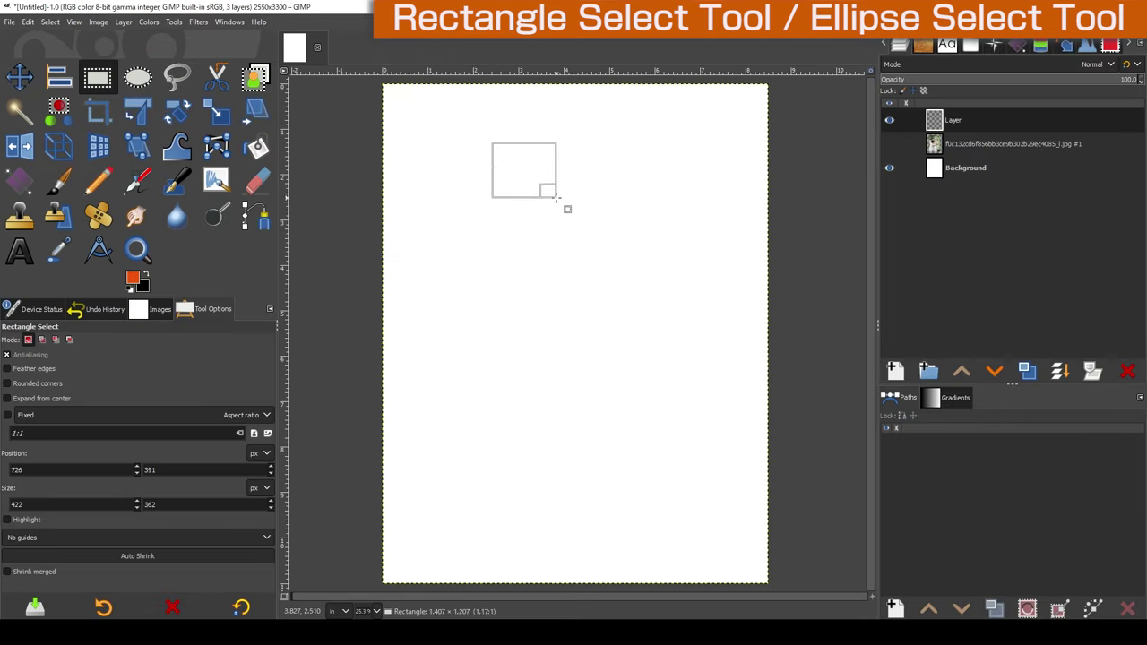
left_click_drag(676, 295, 675, 295)
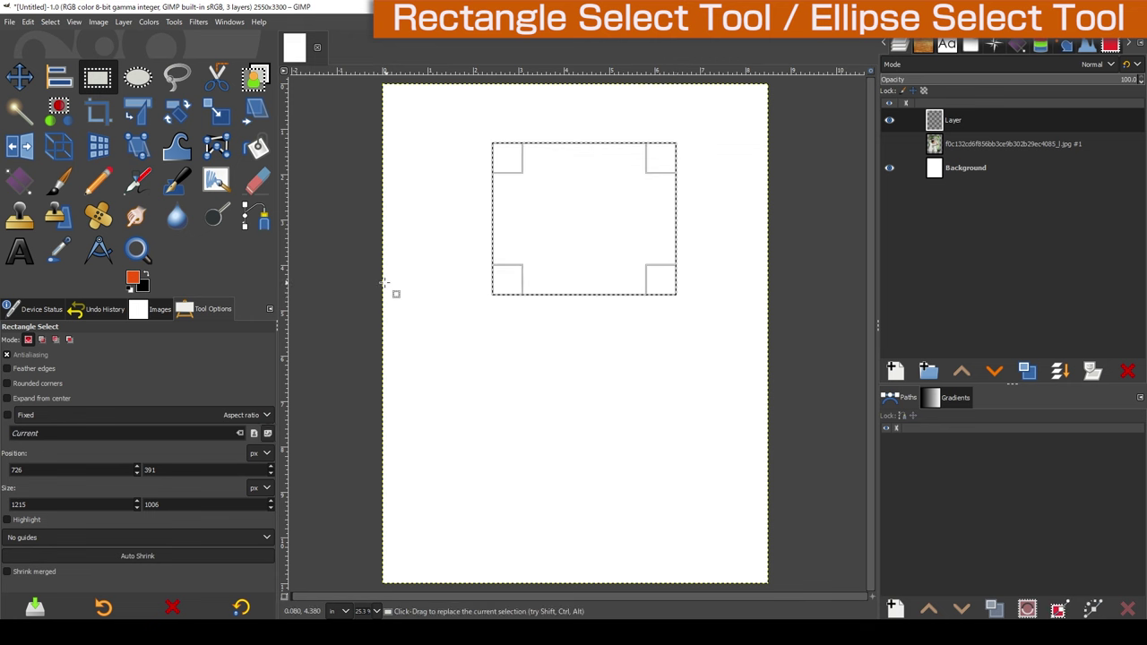
left_click(132, 278)
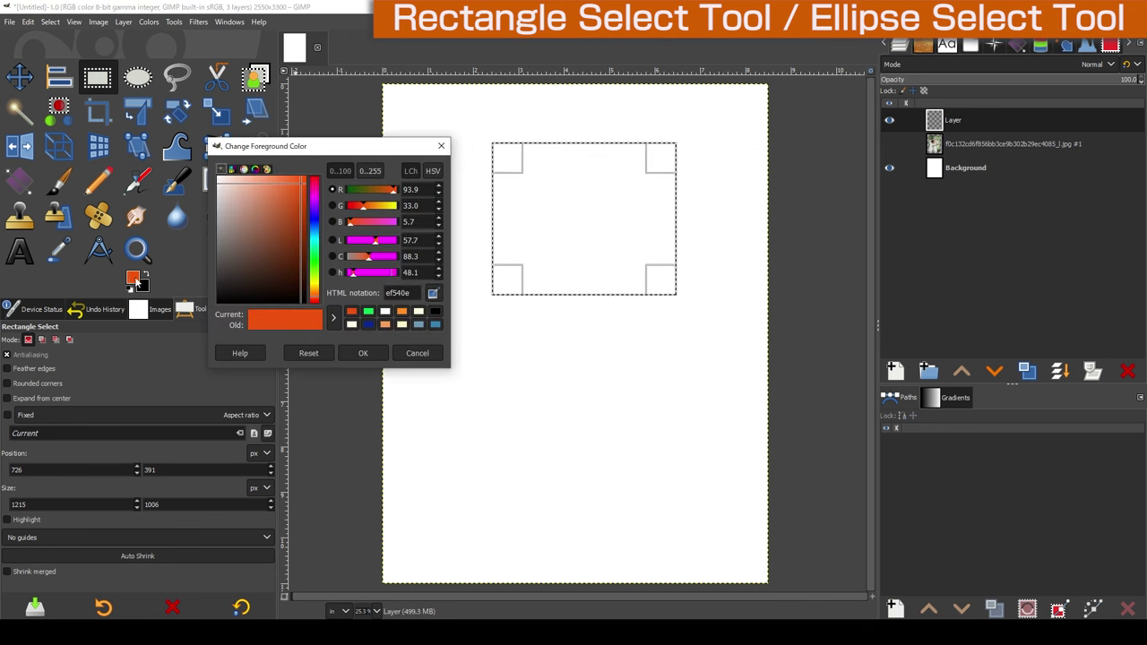
left_click(318, 271)
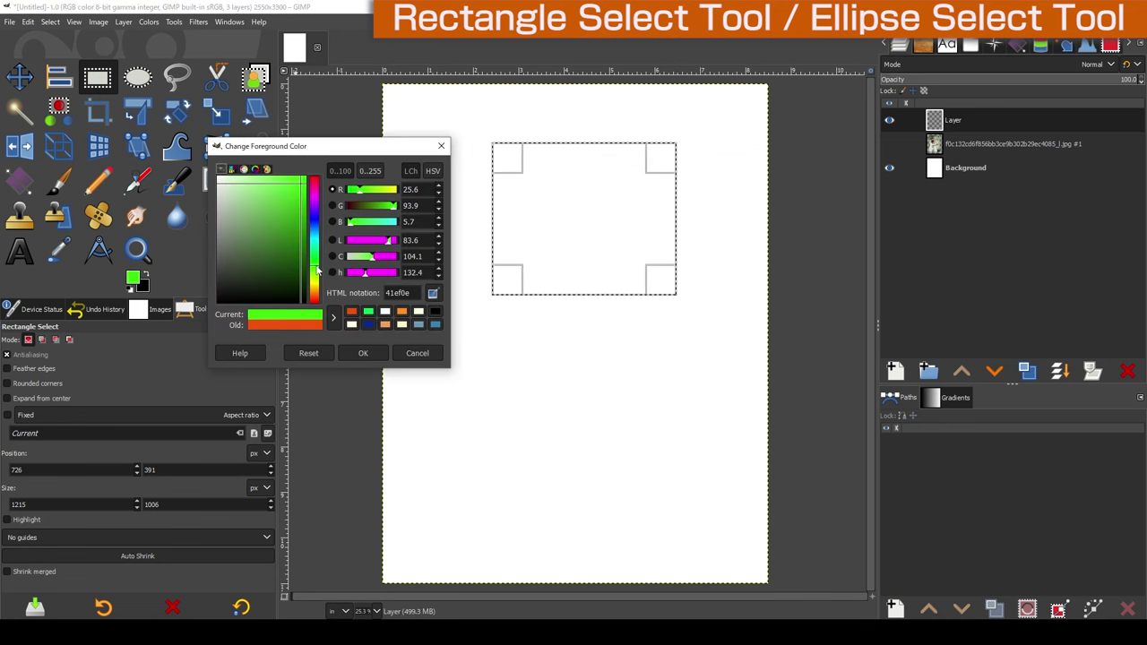
left_click_drag(285, 180, 305, 199)
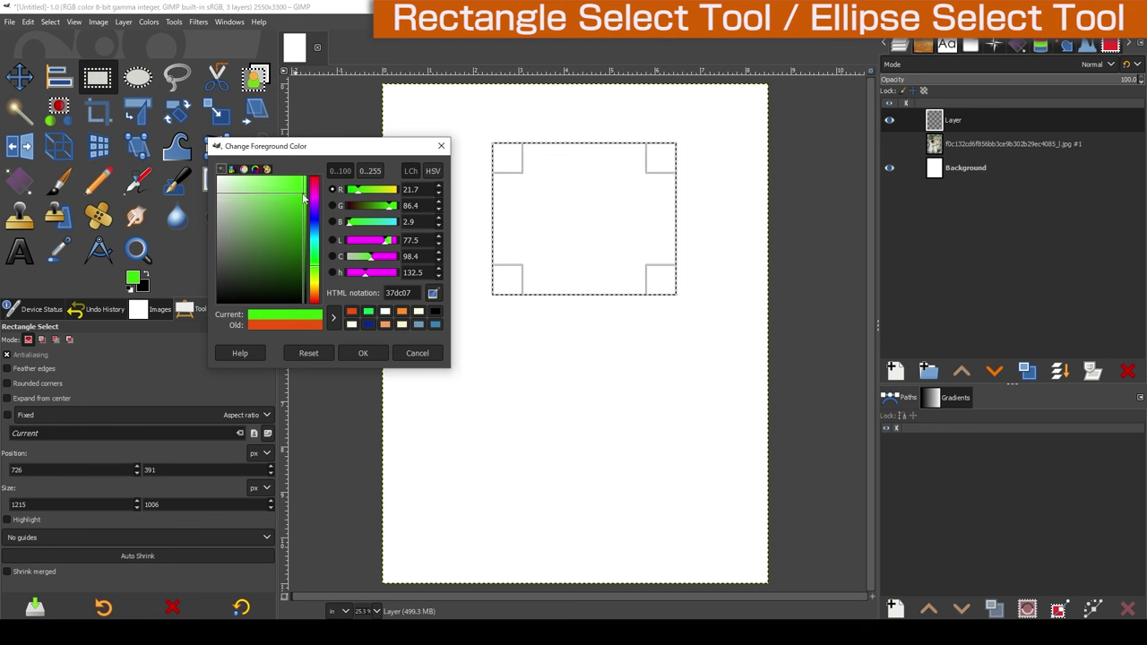
left_click(362, 353)
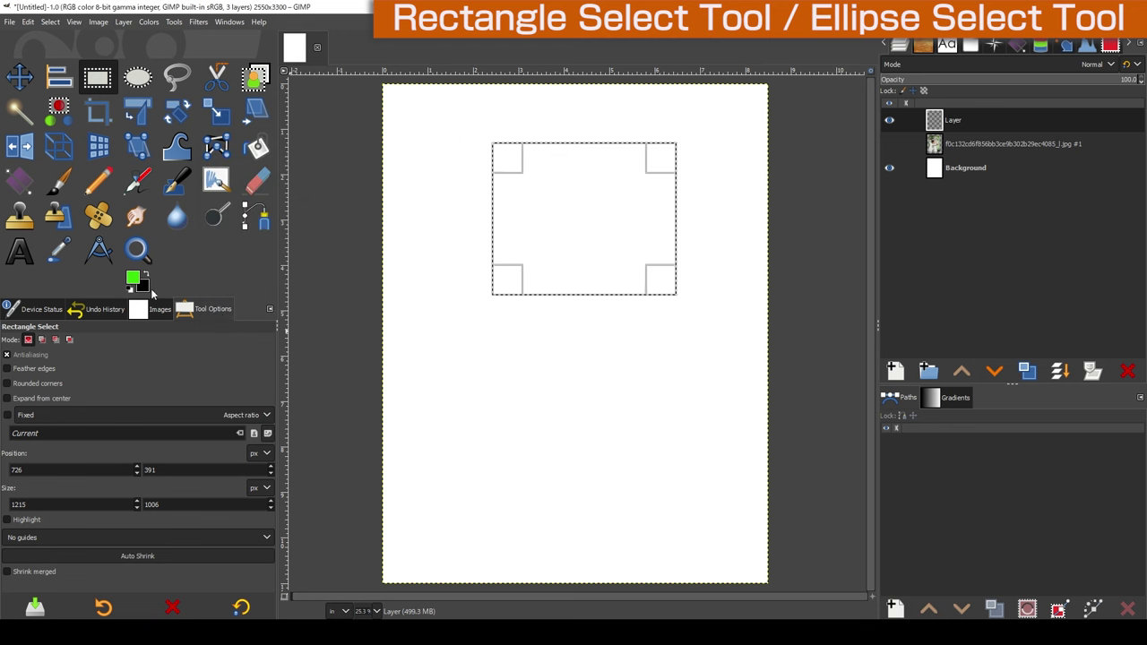
mouse_move(135, 279)
left_mouse_down()
mouse_move(372, 254)
mouse_move(564, 217)
left_mouse_up()
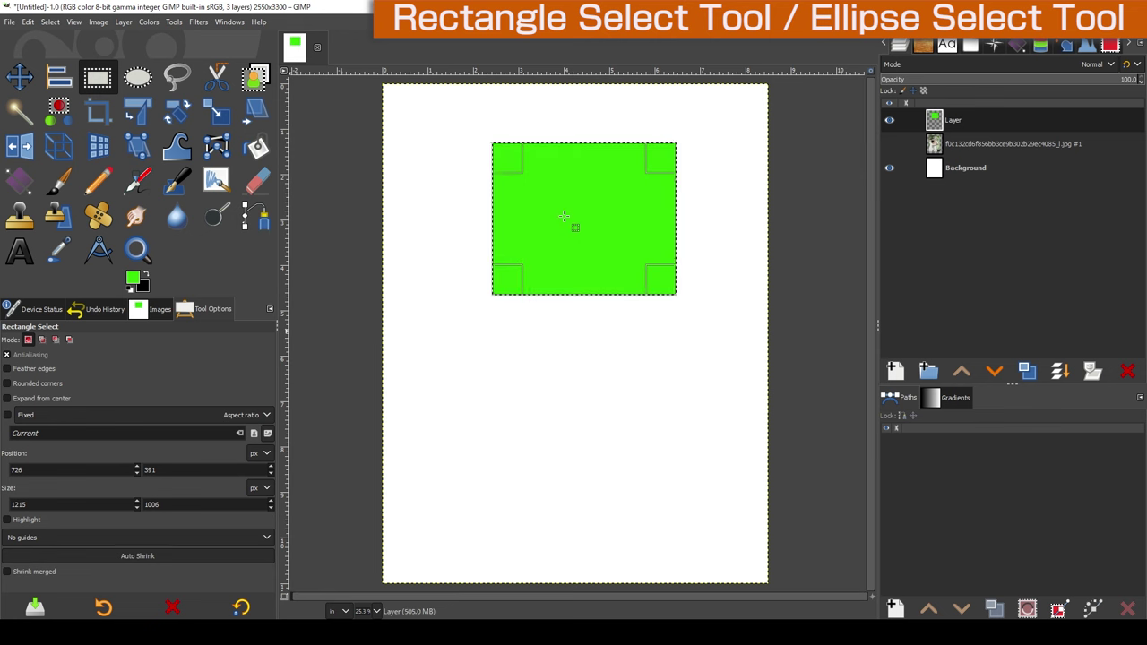
left_click(49, 22)
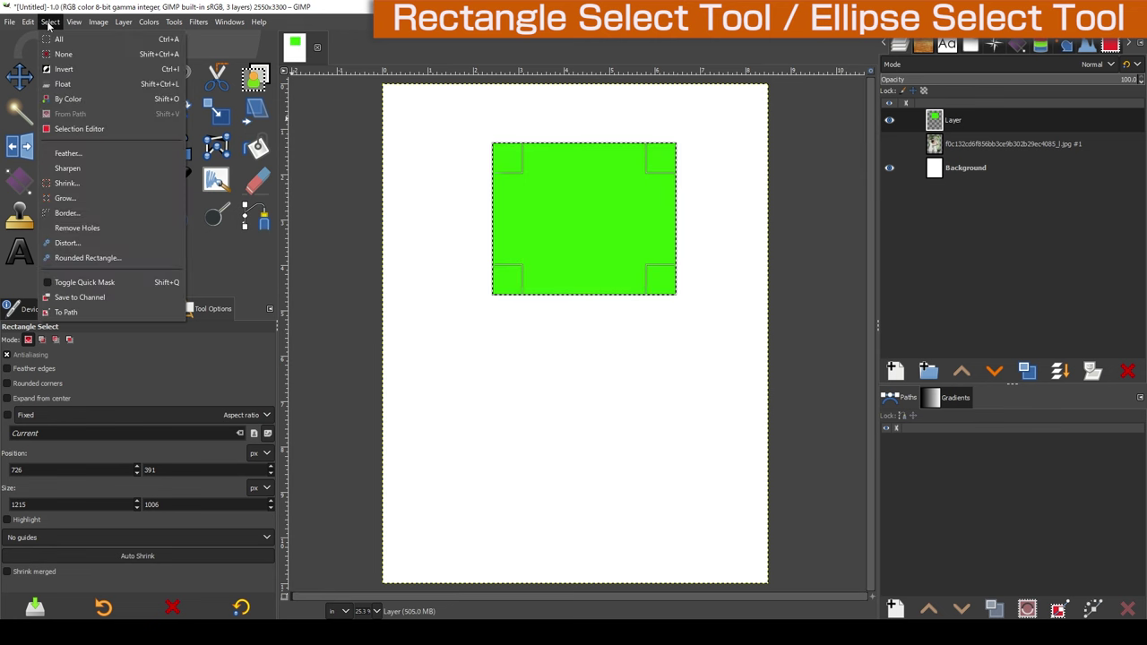
Step: Clear the selection and draw a circular selection in the lower half of the page
left_click(77, 54)
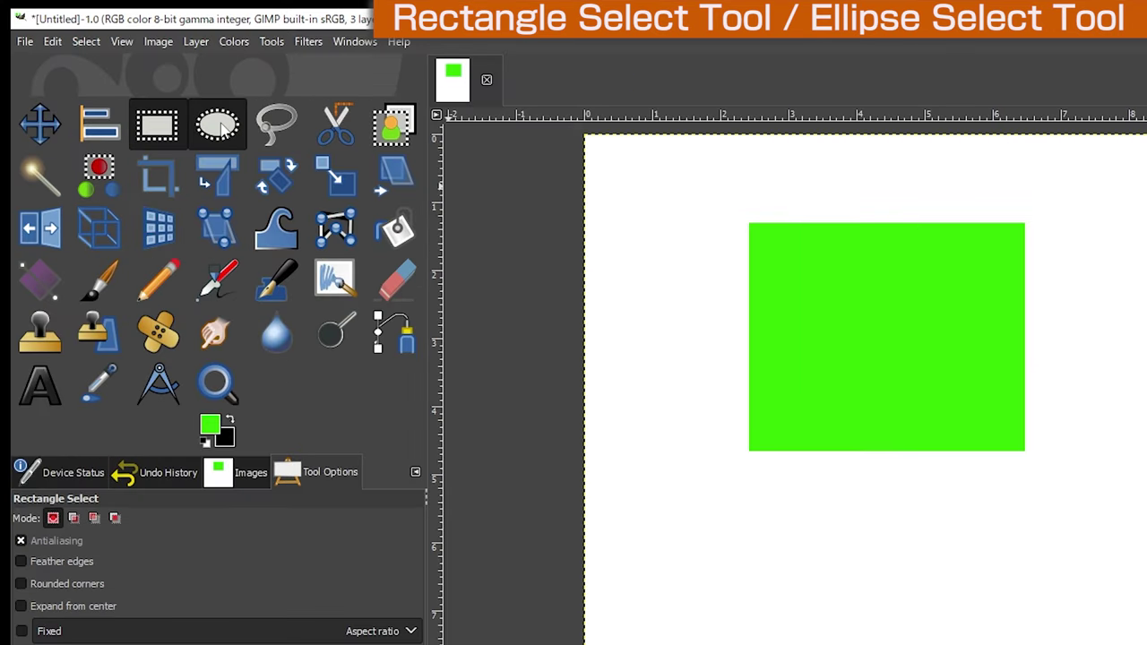
left_click(219, 127)
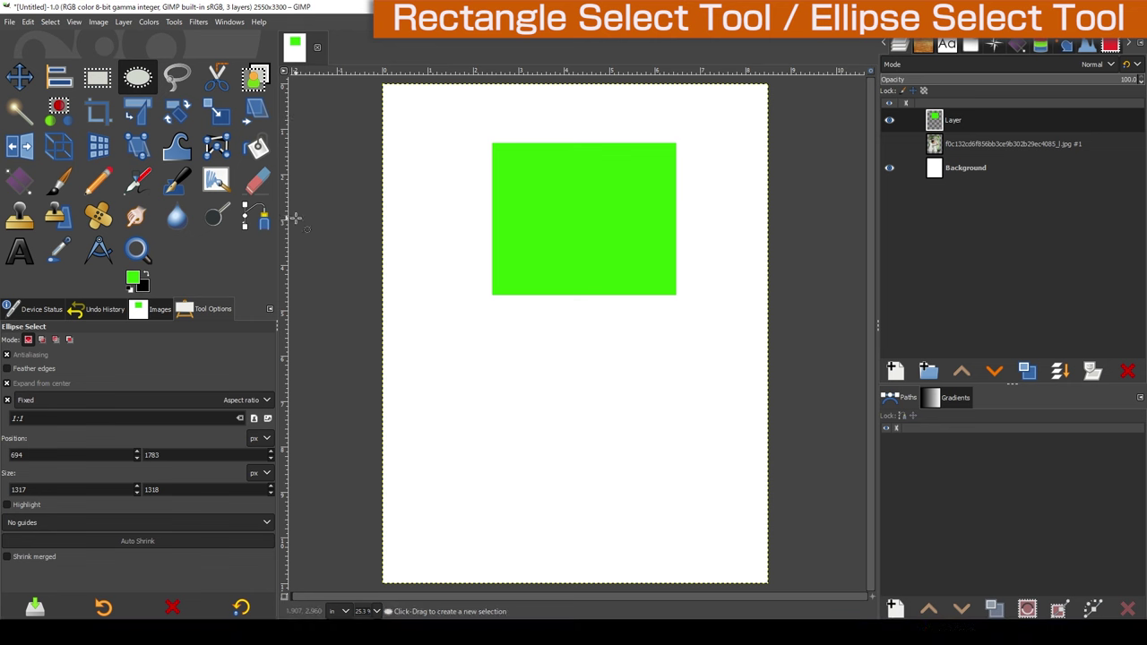
mouse_move(575, 442)
left_mouse_down()
mouse_move(670, 481)
mouse_move(655, 448)
mouse_move(549, 452)
mouse_move(610, 457)
left_mouse_up()
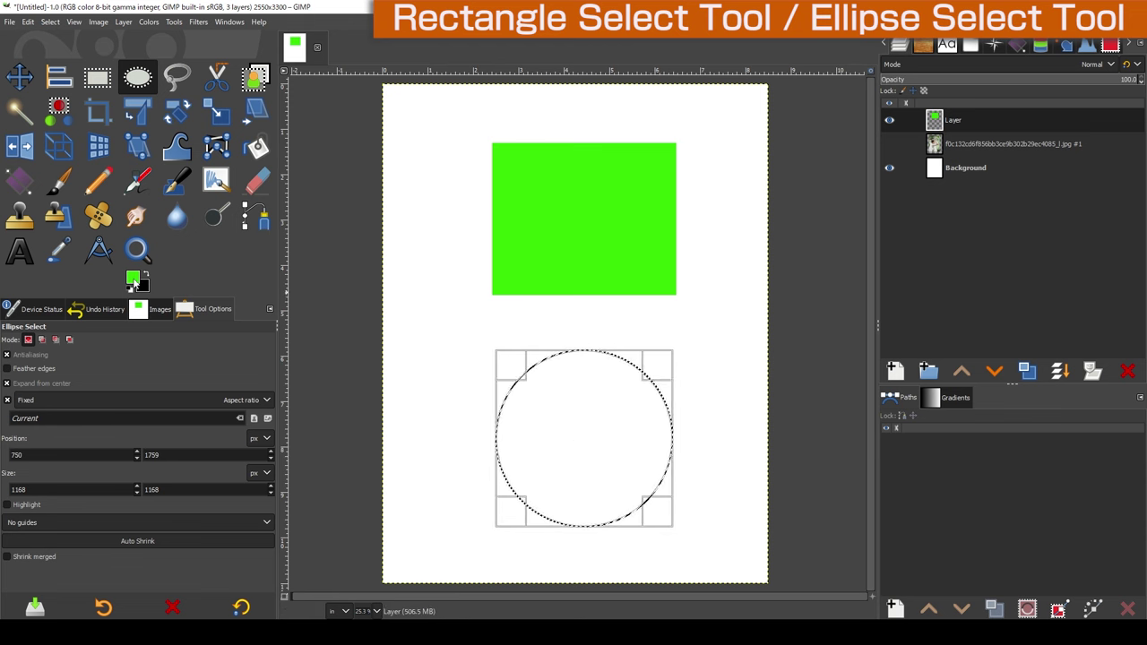
Step: Set the foreground to magenta, fill the circle with it, and deselect
left_click(132, 280)
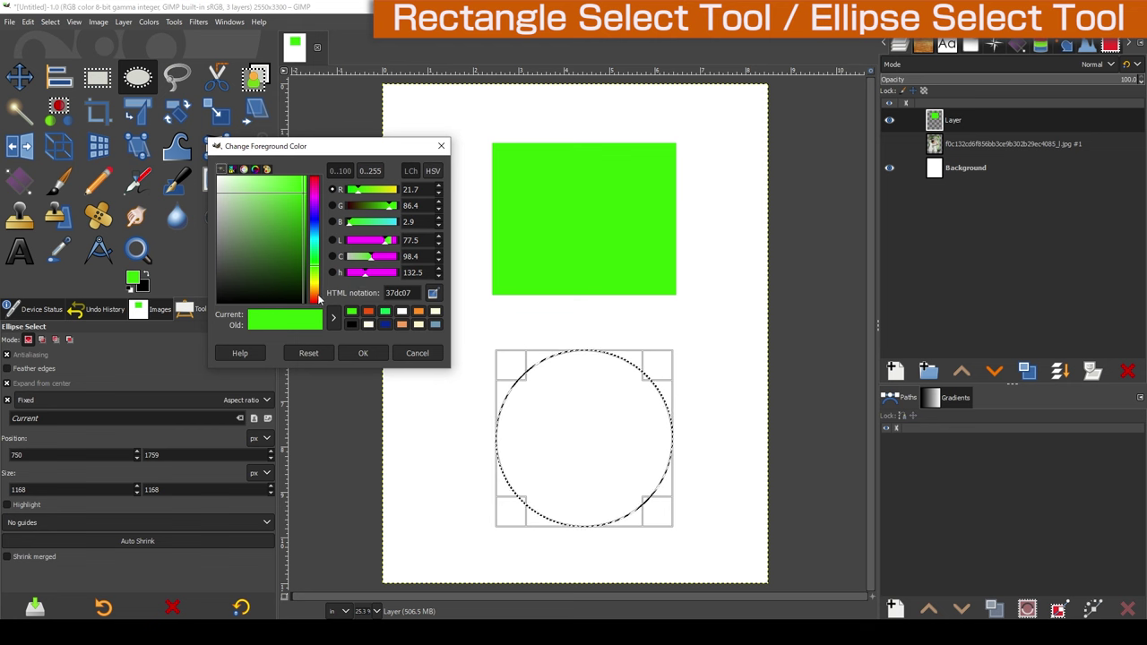
left_click(316, 301)
mouse_move(316, 301)
left_mouse_down()
mouse_move(313, 199)
mouse_move(292, 201)
left_mouse_up()
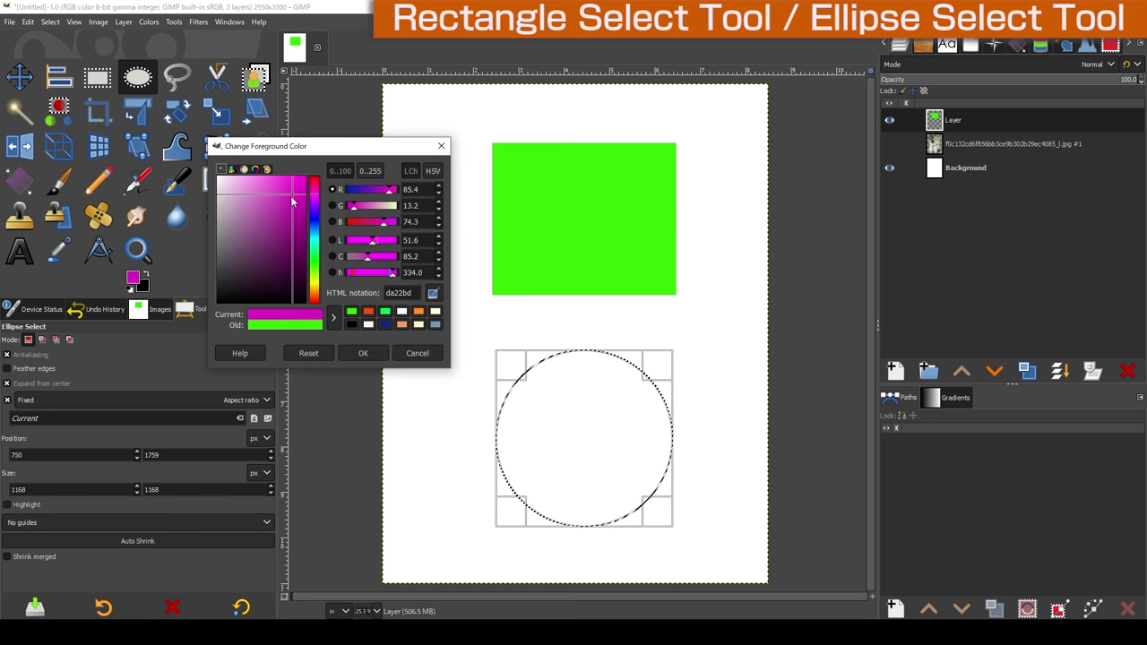
left_click(356, 352)
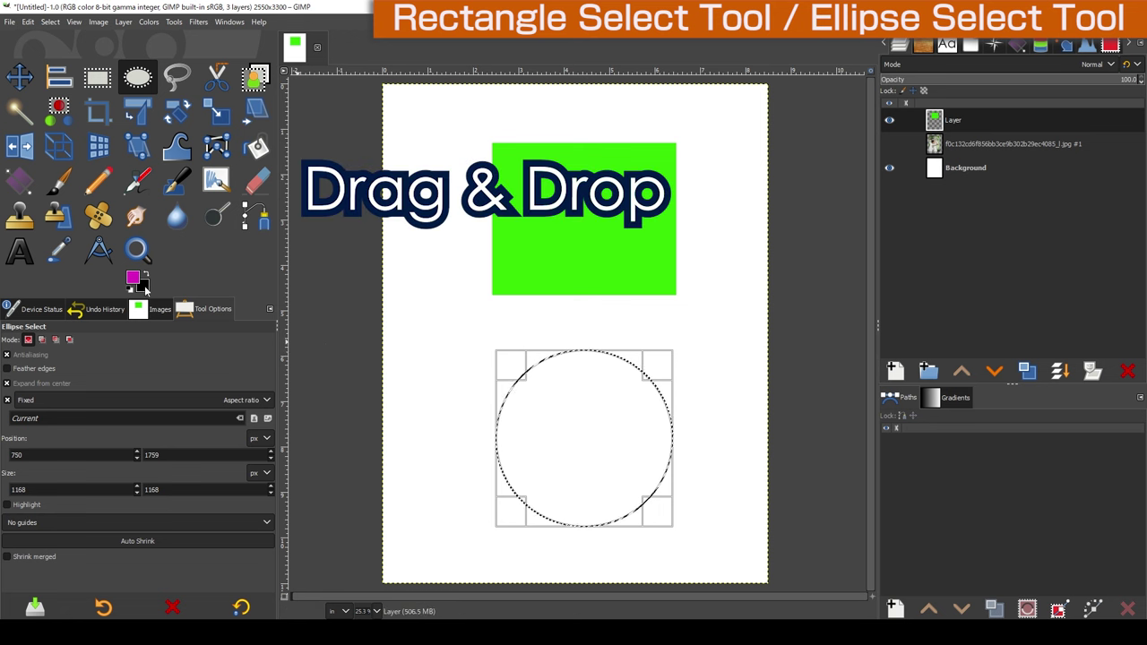
left_click_drag(132, 282, 579, 413)
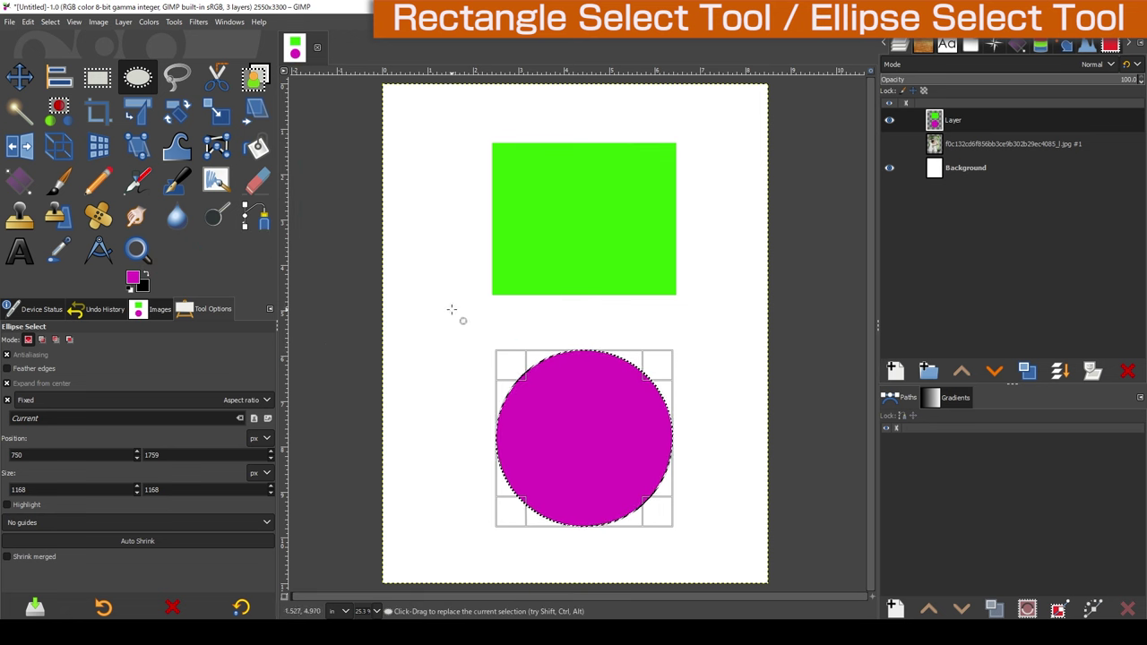
left_click(51, 22)
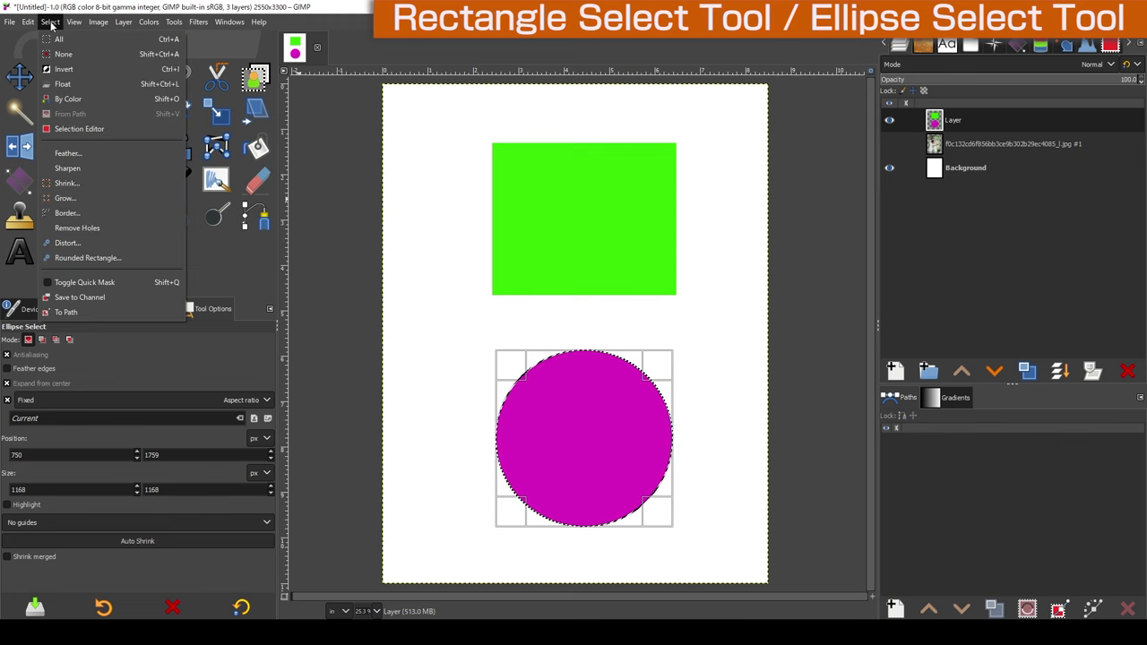
left_click(99, 54)
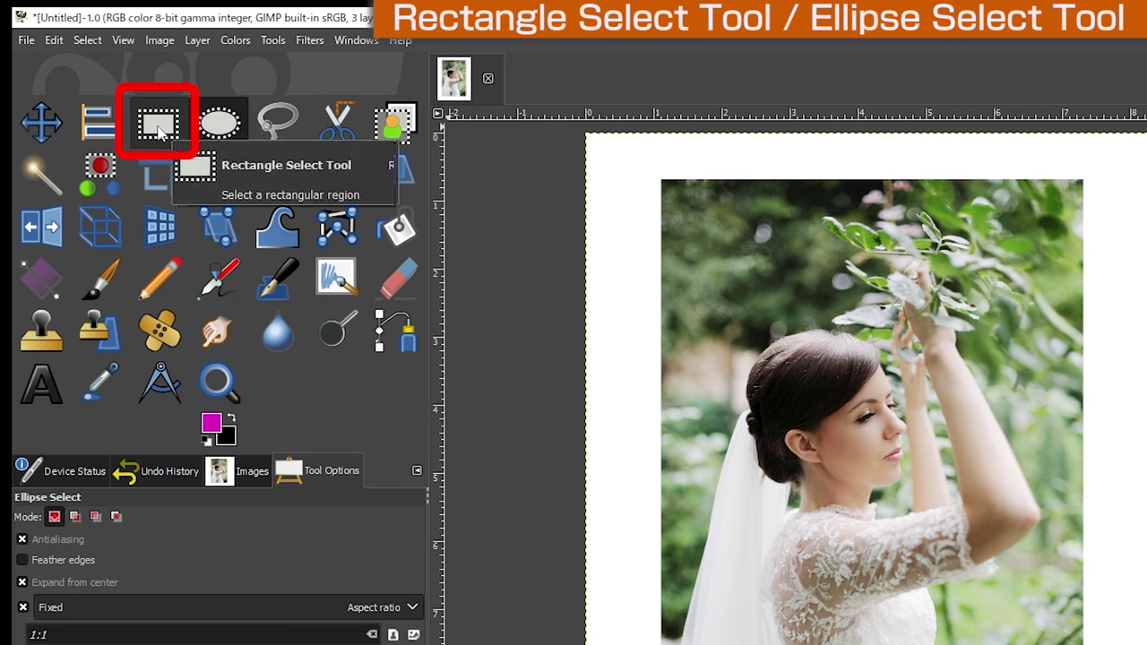
Step: Box the woman's head and shoulders and darken it in Curves (input 149, output 34)
left_click(158, 127)
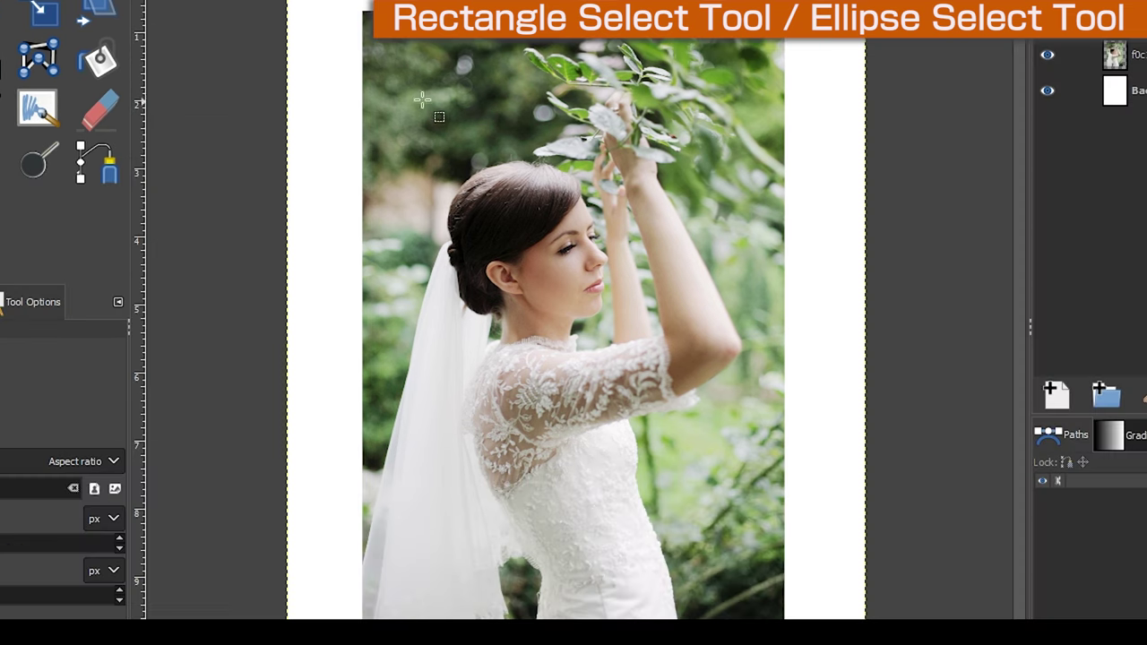
left_click_drag(414, 97, 749, 405)
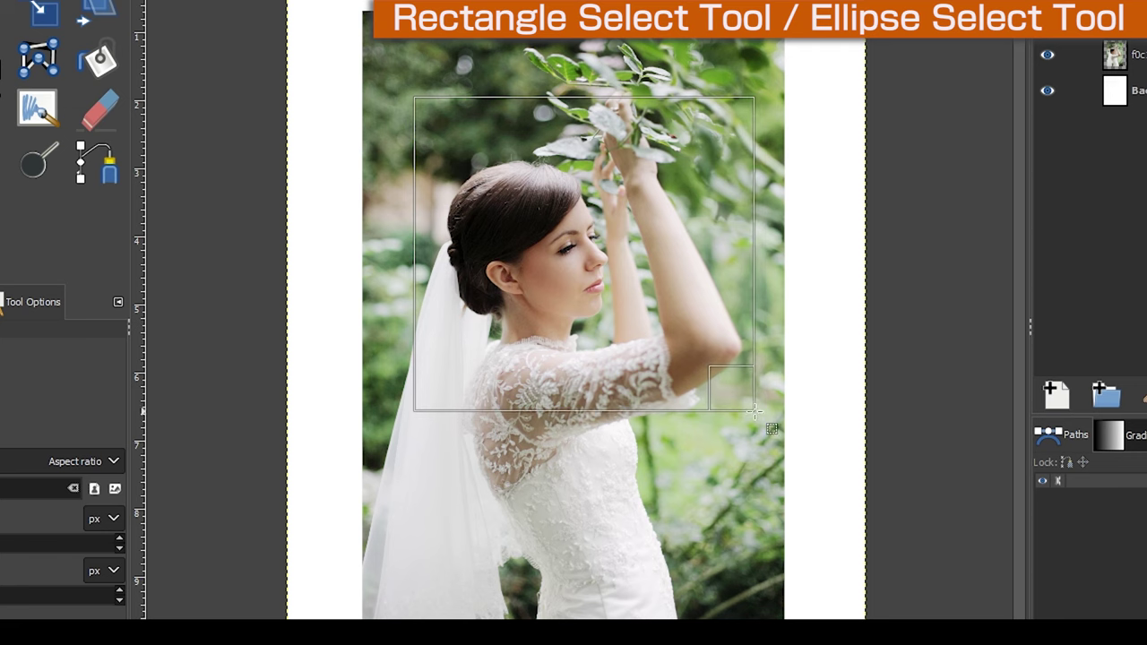
left_click_drag(749, 405, 750, 407)
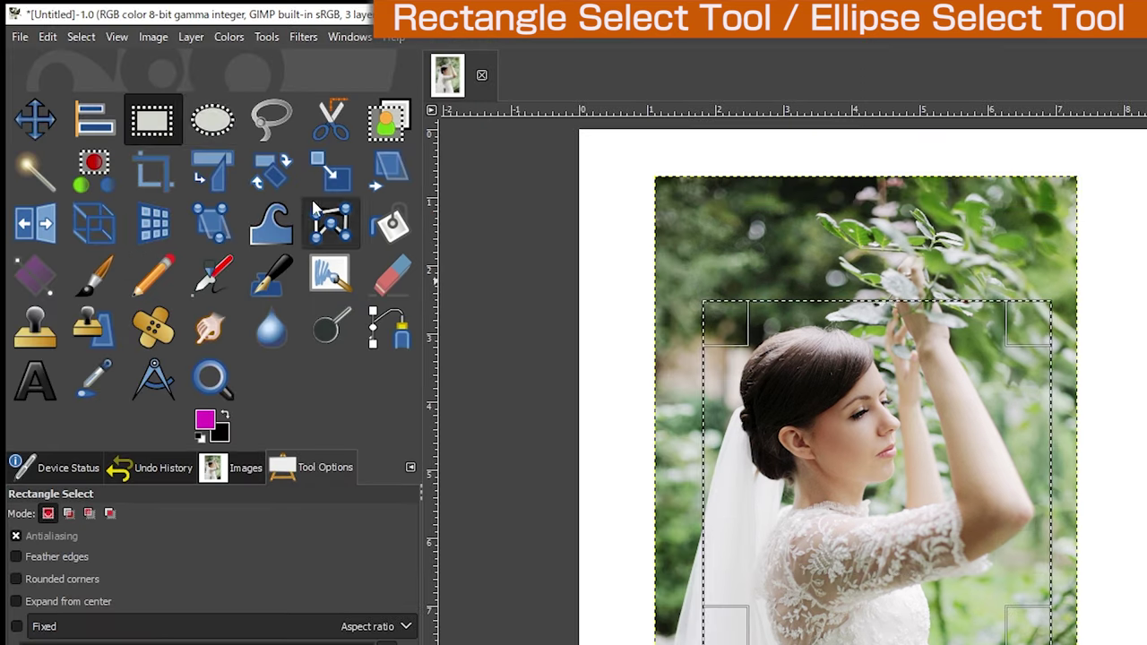
left_click(238, 38)
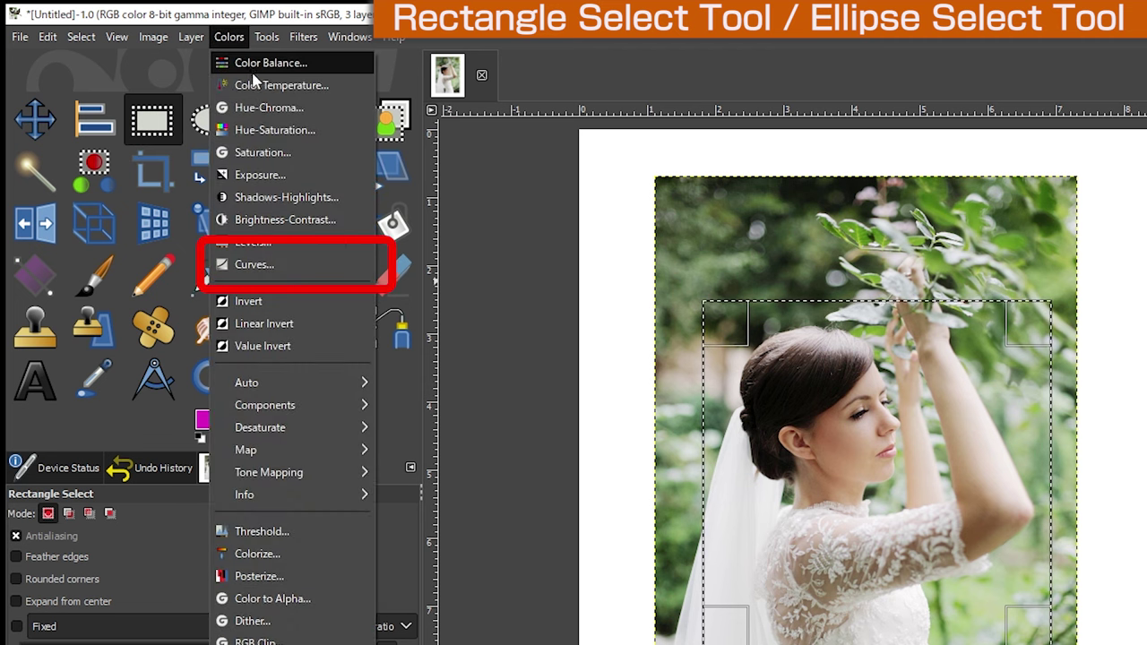
left_click(302, 262)
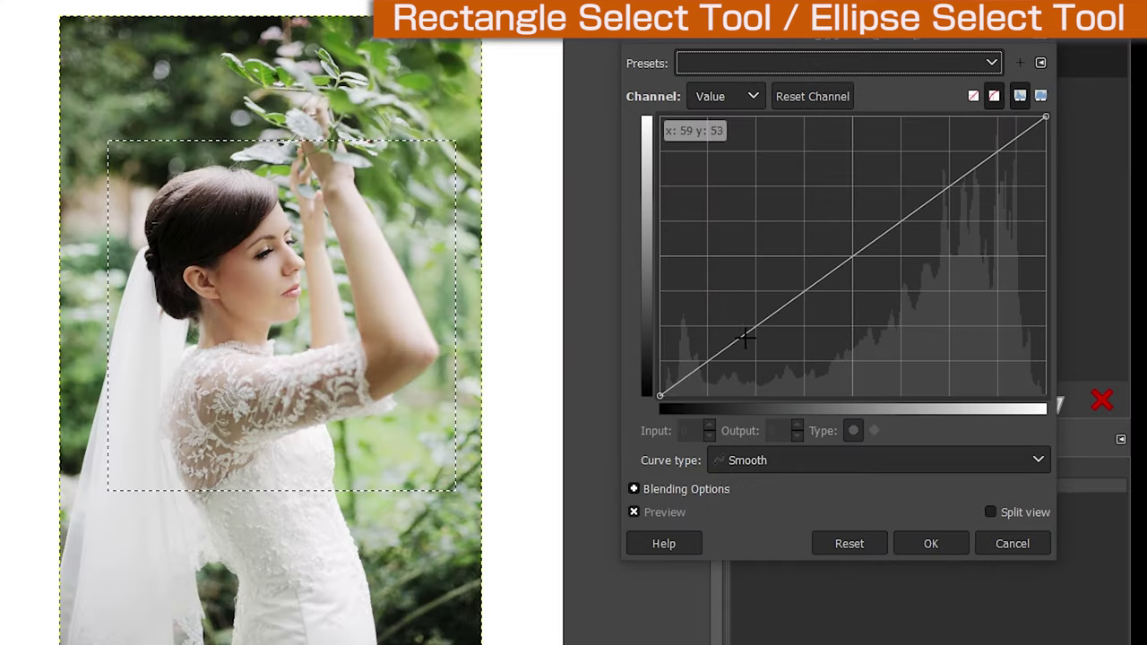
mouse_move(740, 336)
left_mouse_down()
mouse_move(717, 284)
mouse_move(754, 326)
mouse_move(837, 372)
mouse_move(798, 260)
mouse_move(760, 249)
mouse_move(888, 358)
left_mouse_up()
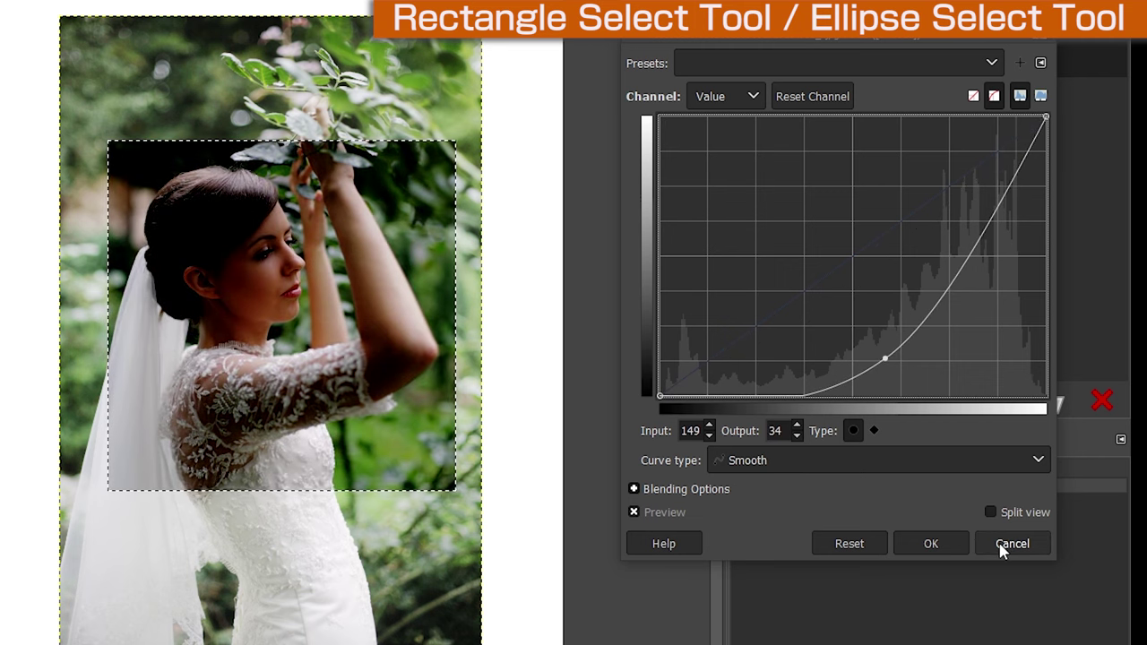
Step: Discard the curves preview, deselect, and add a black mask to the photo layer
left_click(1000, 544)
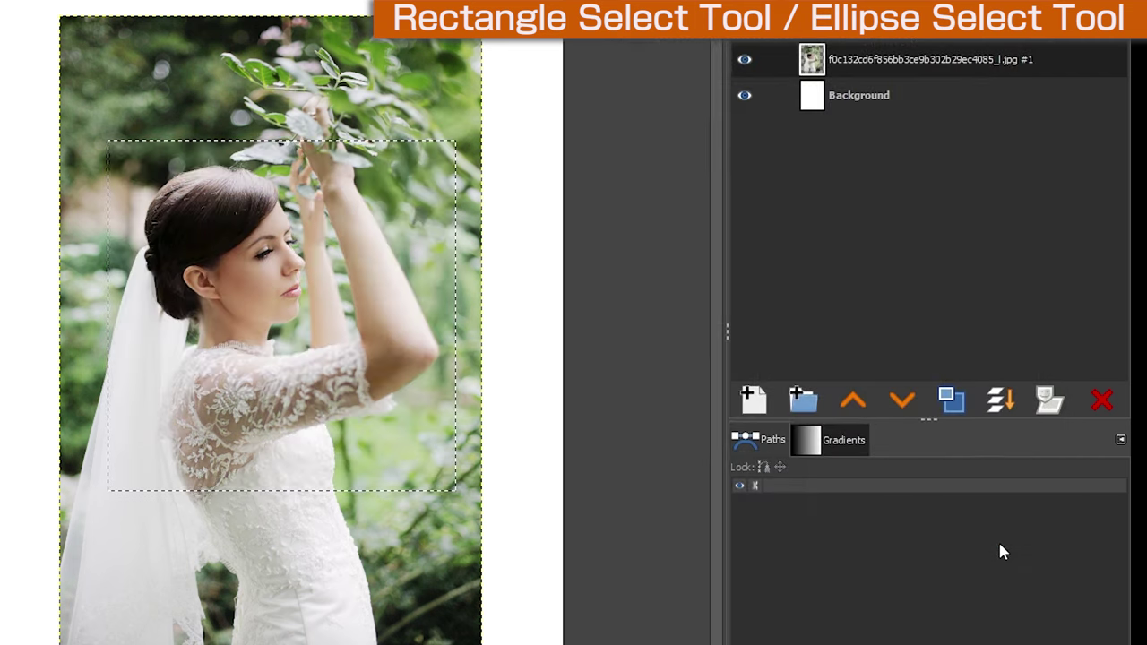
key("ctrl+shift+a")
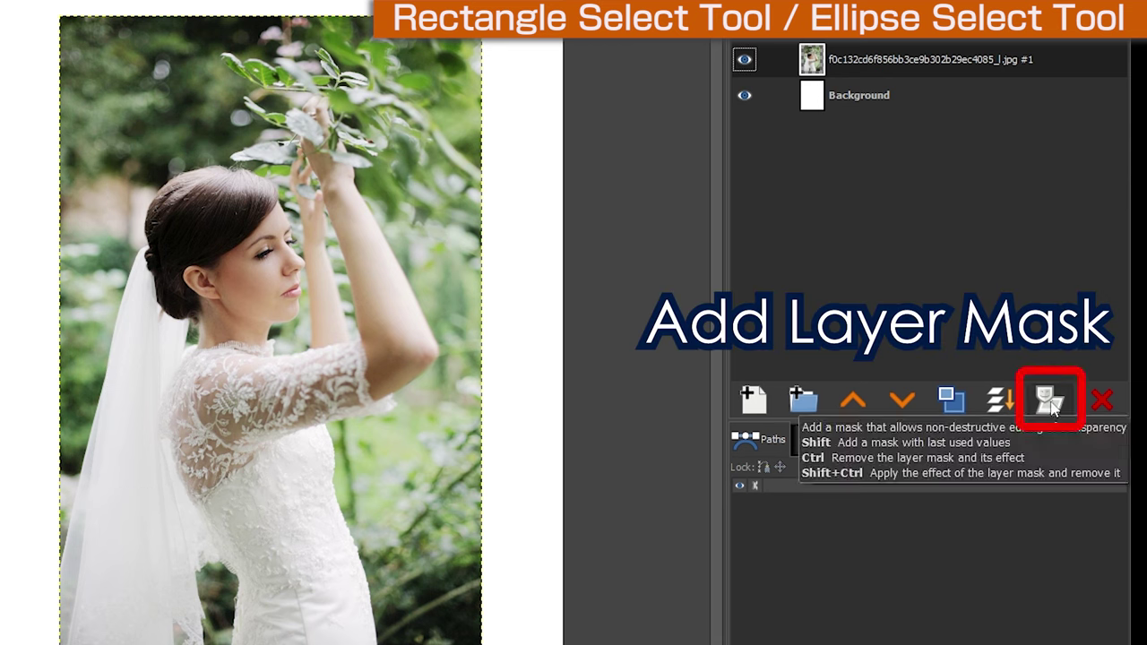
left_click(1052, 408)
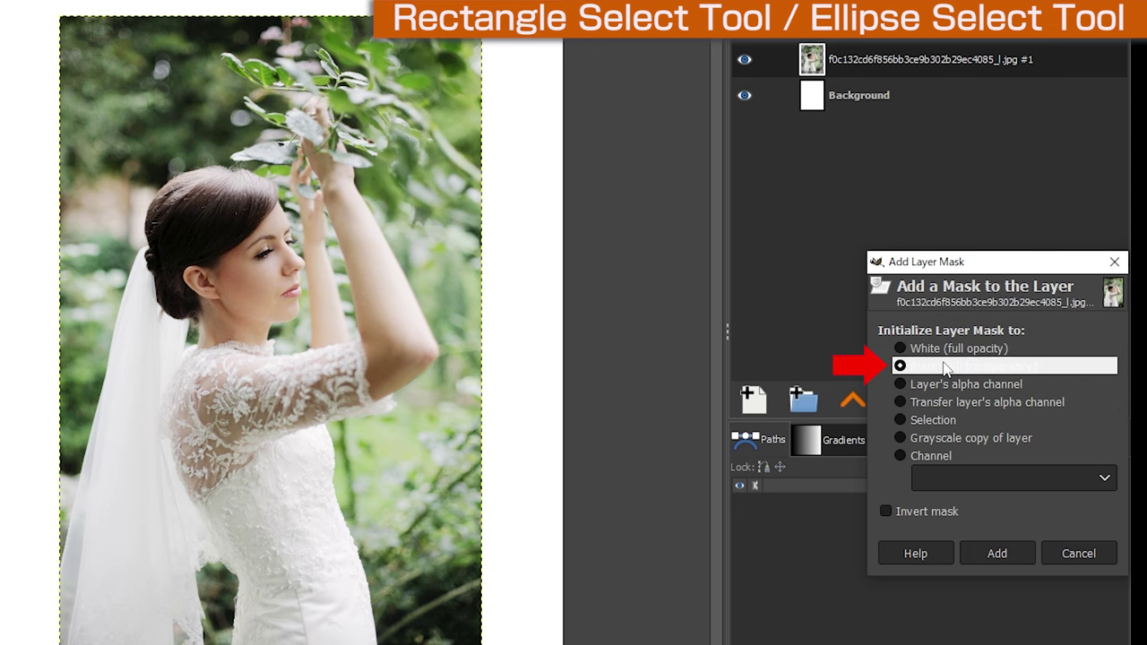
left_click(997, 553)
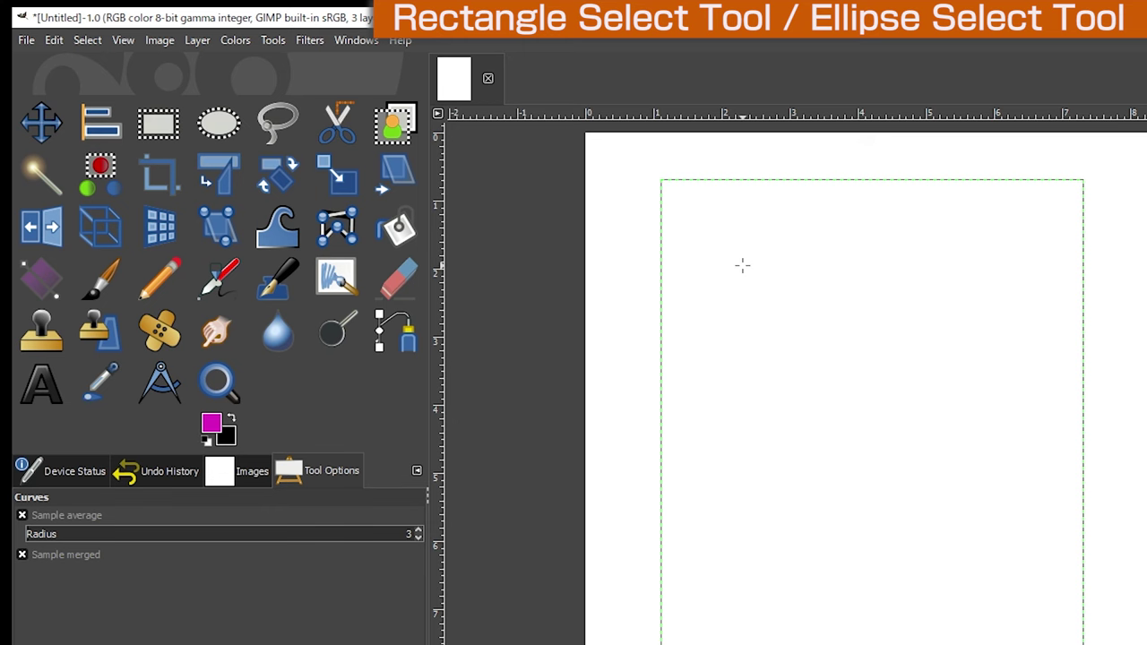
Step: Draw a circular selection on the page and set the foreground colour to white
left_click(217, 123)
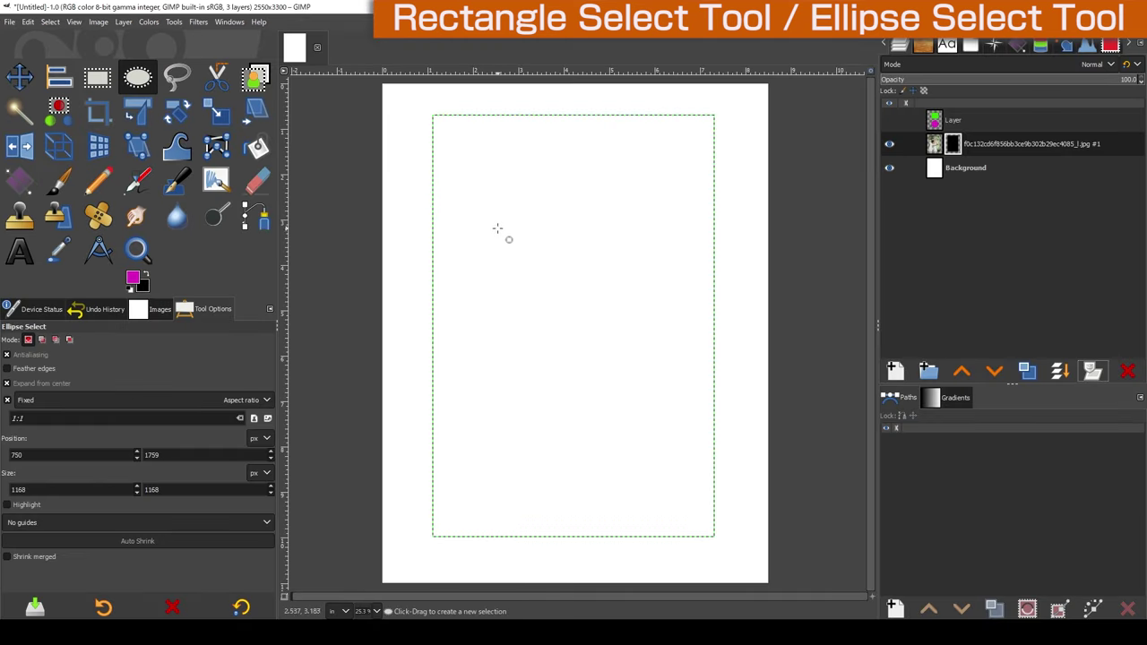
left_click_drag(418, 147, 578, 307)
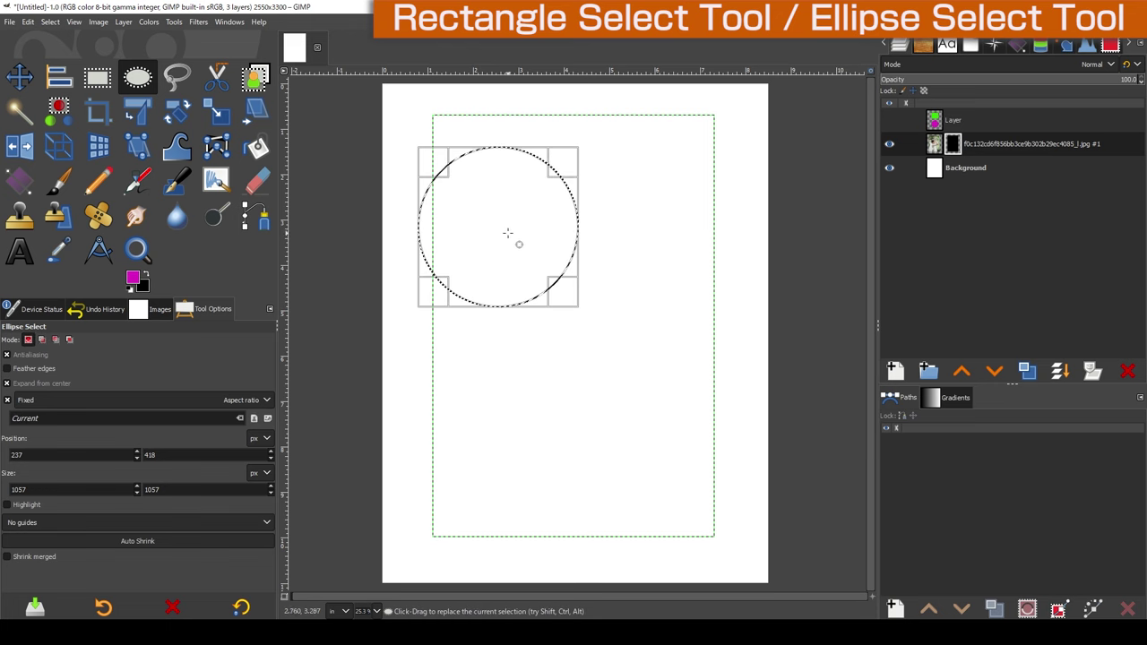
left_click_drag(507, 233, 578, 292)
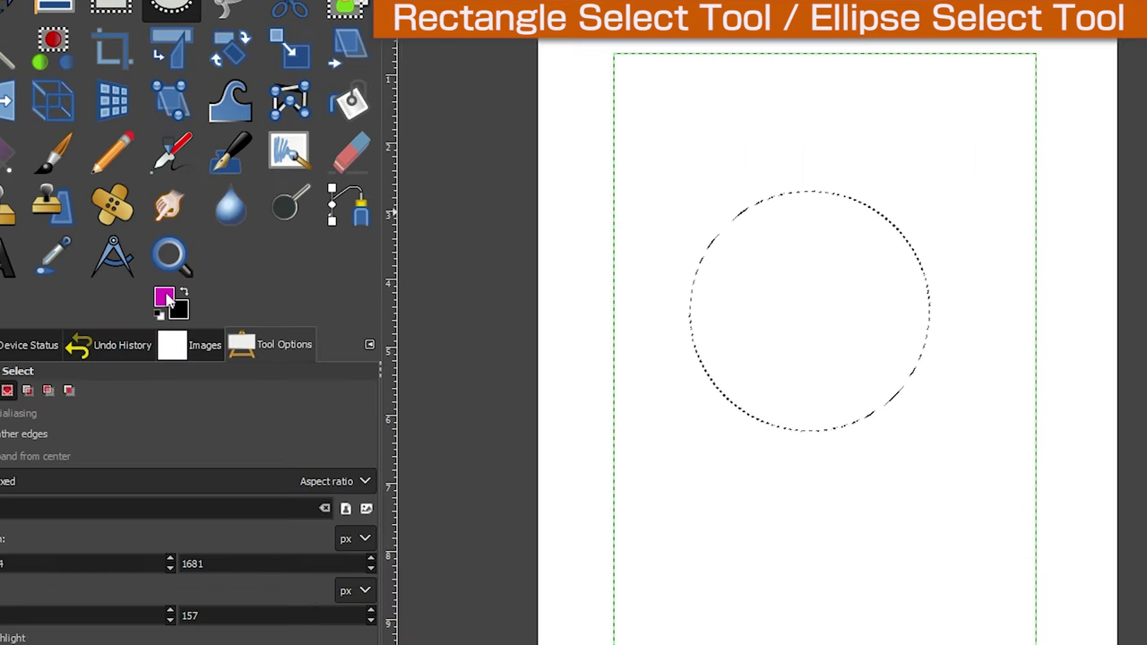
left_click(164, 298)
left_click_drag(314, 240, 292, 145)
left_click(509, 410)
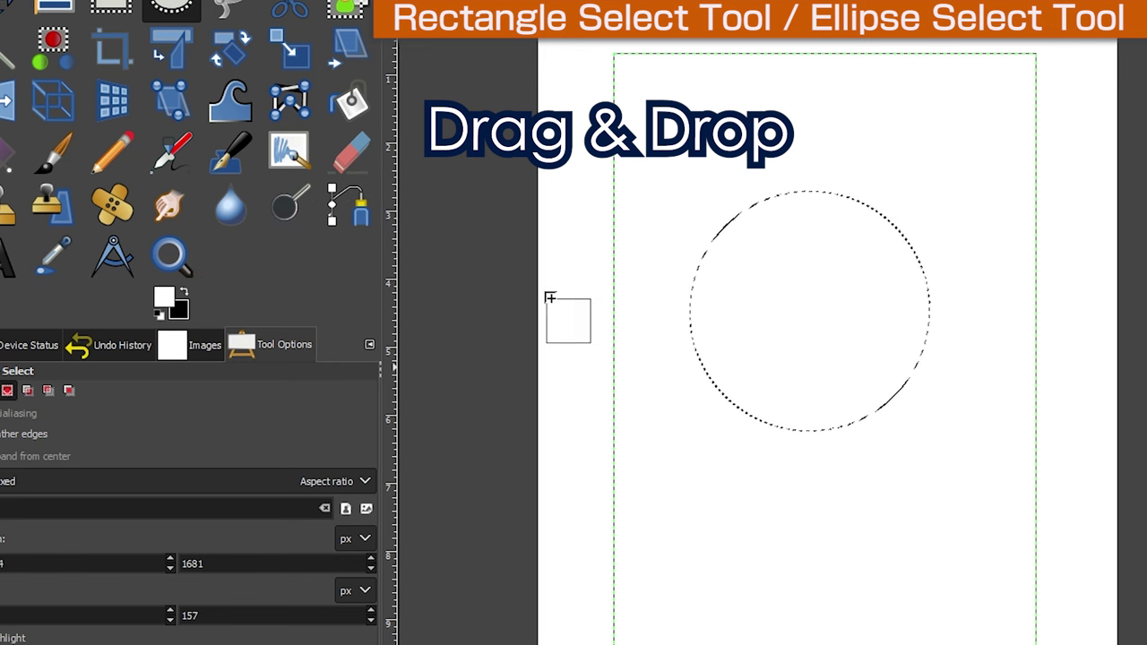
Step: Reveal the photo inside the circle as a round portrait, then deselect
left_click_drag(320, 310, 795, 301)
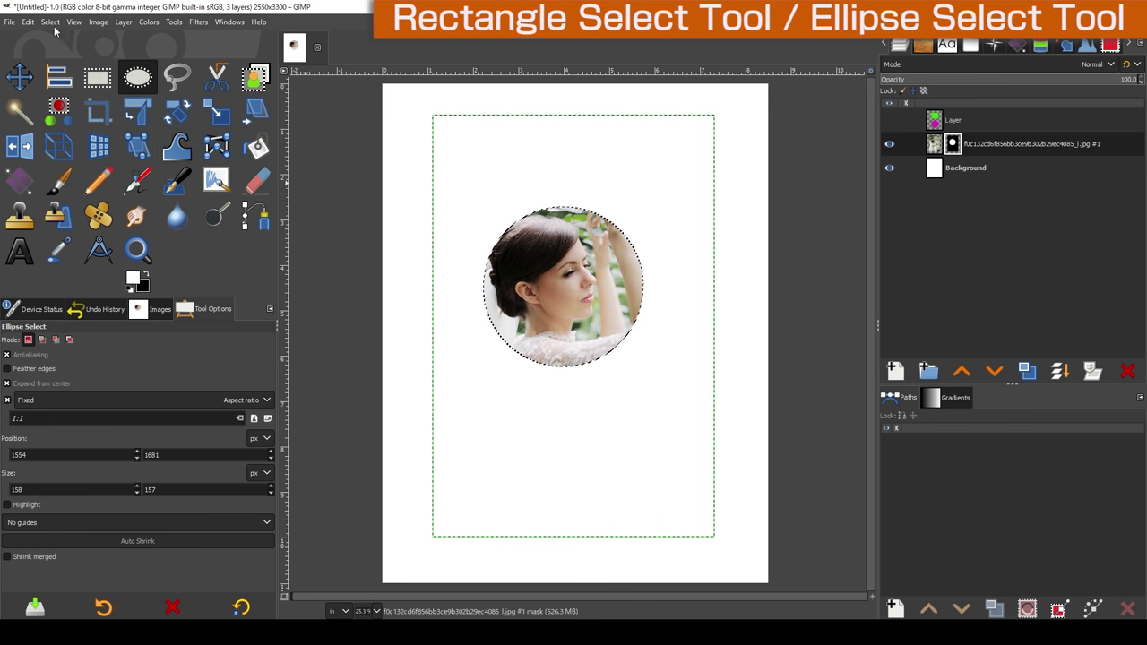
left_click(51, 21)
left_click(64, 55)
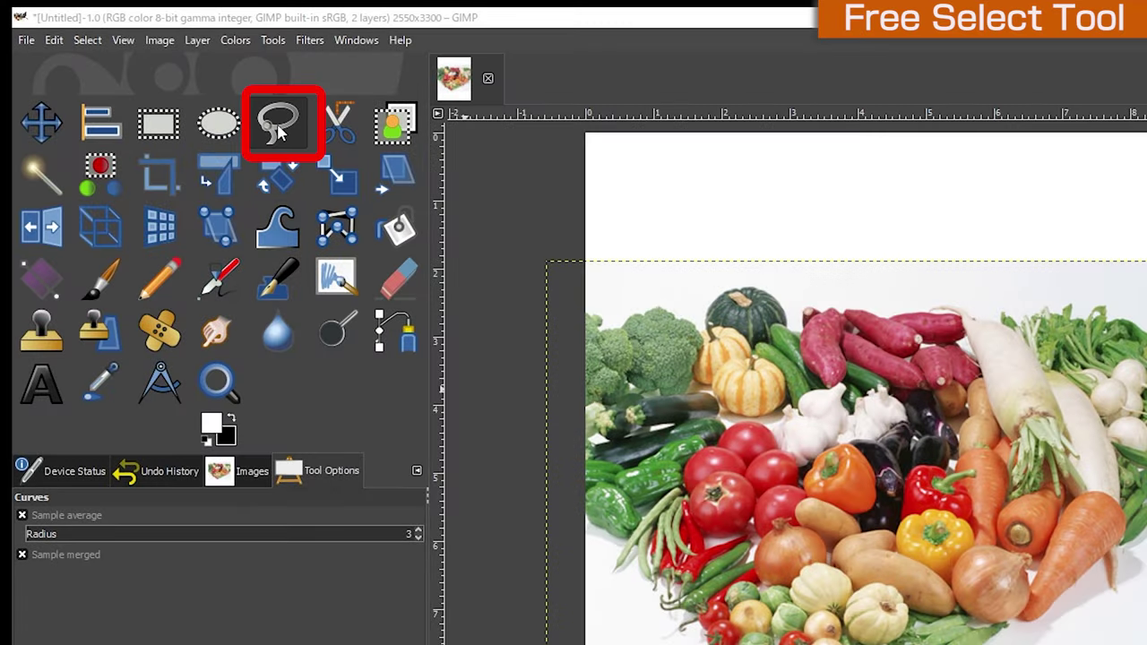
Step: Draw a closed Free Select outline around the cluster of red tomatoes
left_click(279, 132)
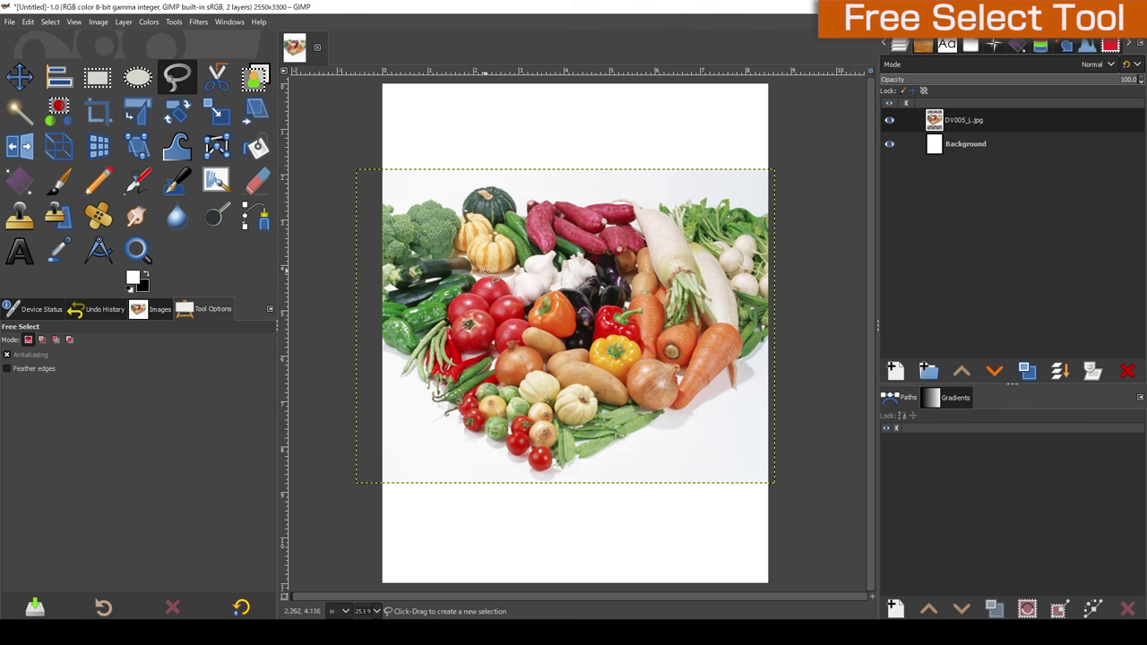
left_click(475, 274)
left_click_drag(454, 289, 459, 351)
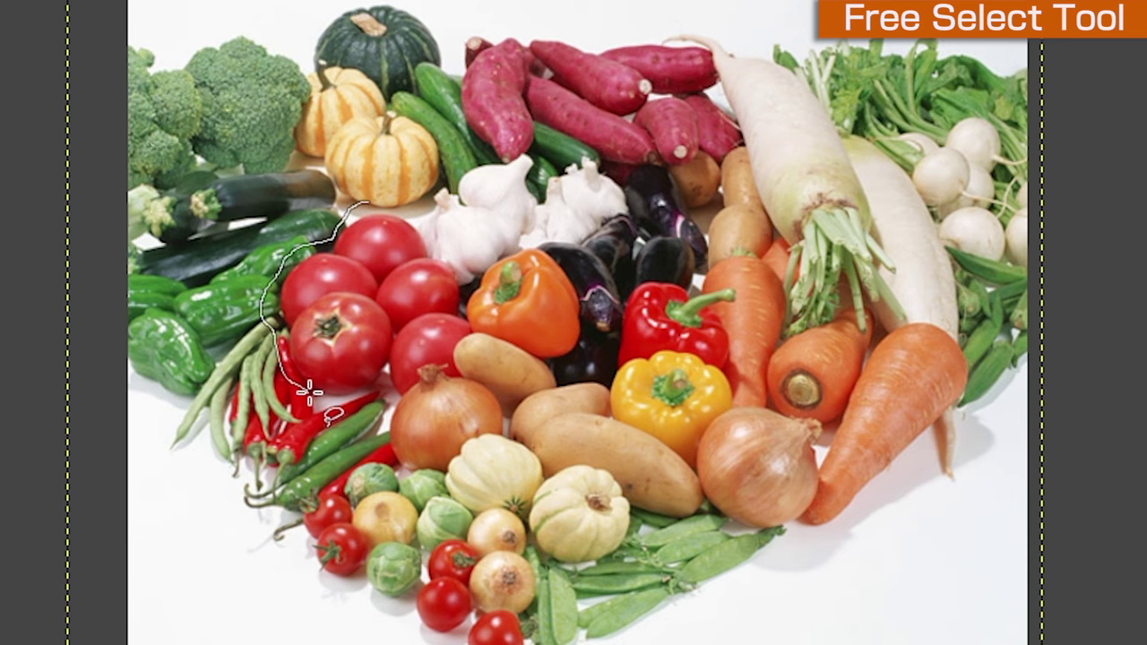
mouse_move(308, 389)
left_mouse_down()
mouse_move(488, 352)
mouse_move(492, 309)
mouse_move(474, 261)
mouse_move(439, 223)
mouse_move(360, 201)
left_mouse_up()
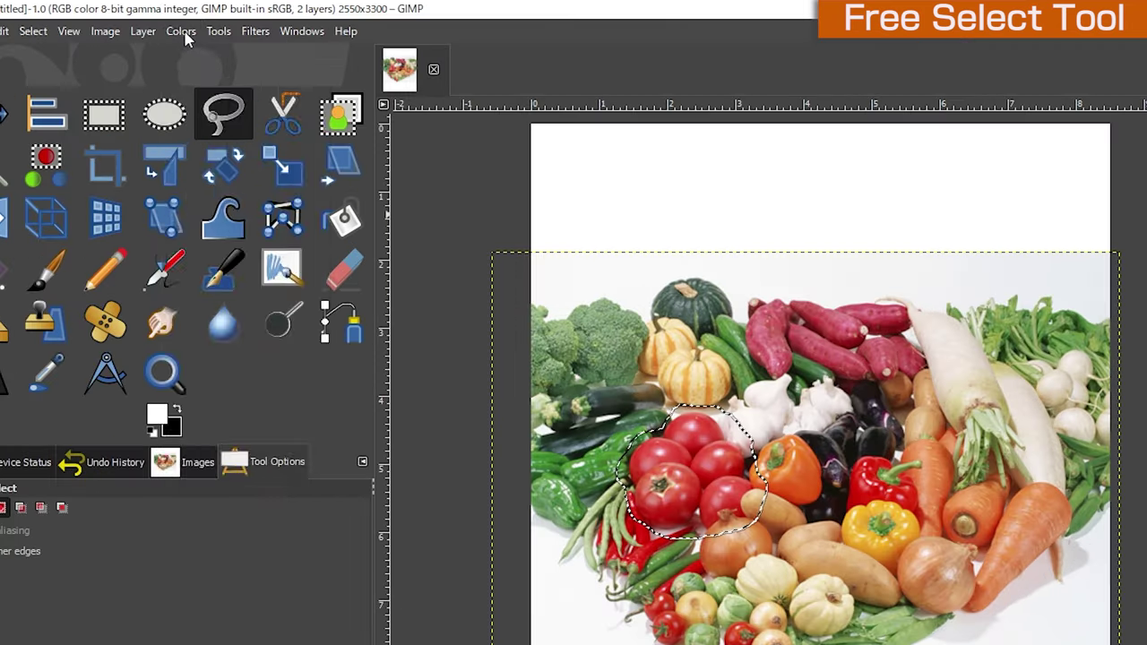
Step: Apply a Red-channel Curves boost (input 208, output 250) to the selected tomatoes
left_click(148, 22)
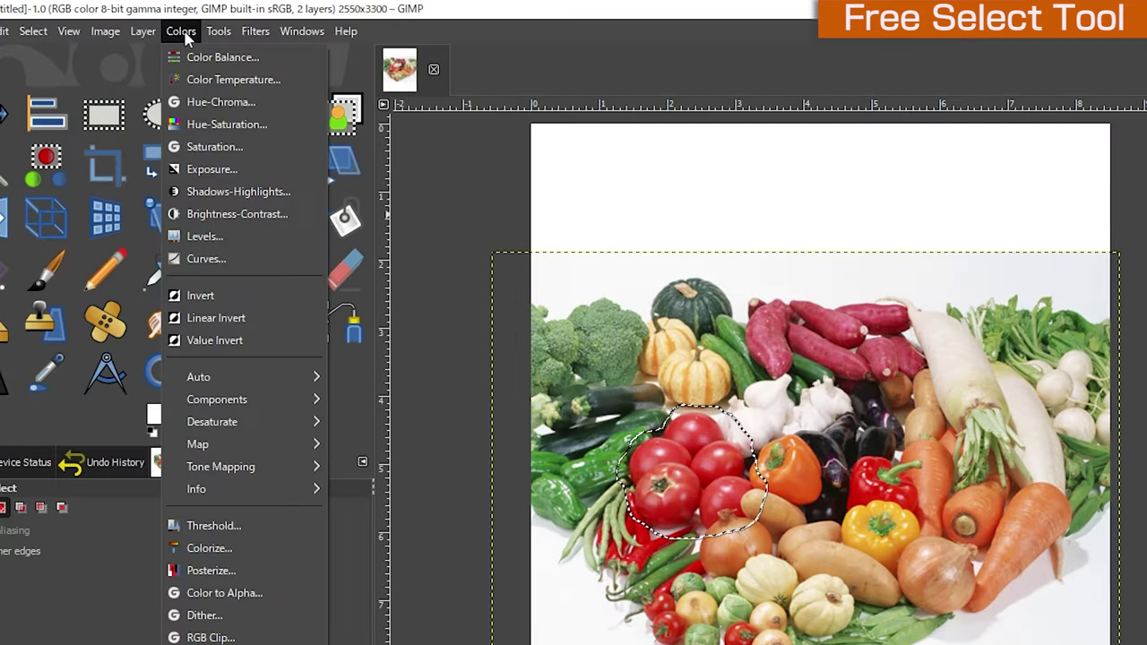
left_click(227, 255)
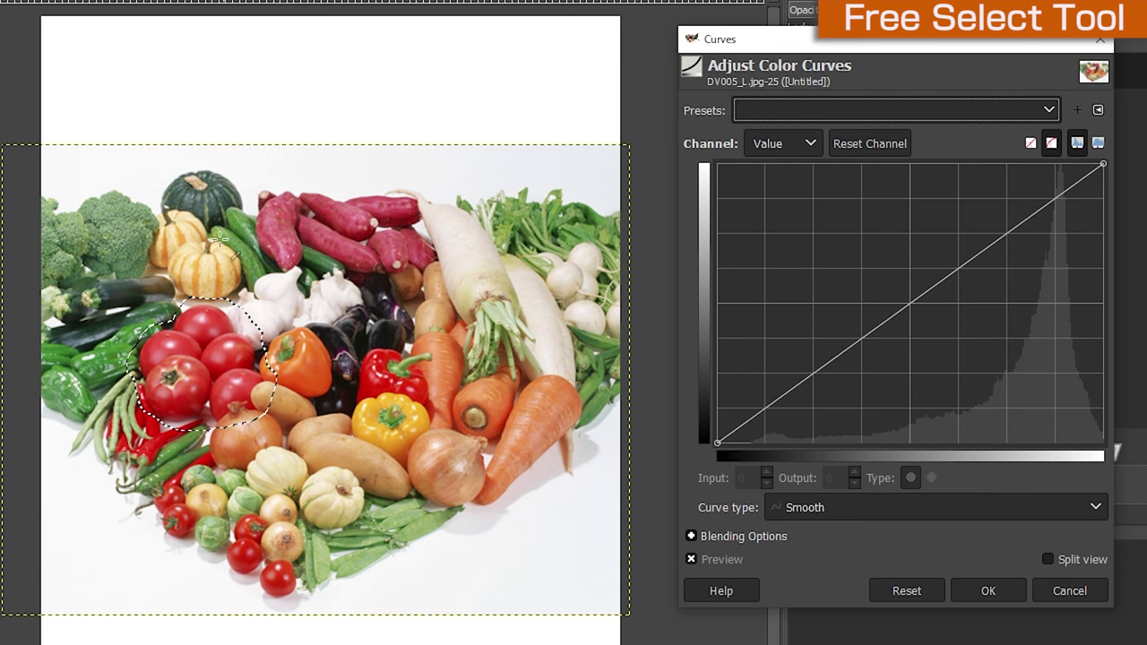
left_click(150, 361)
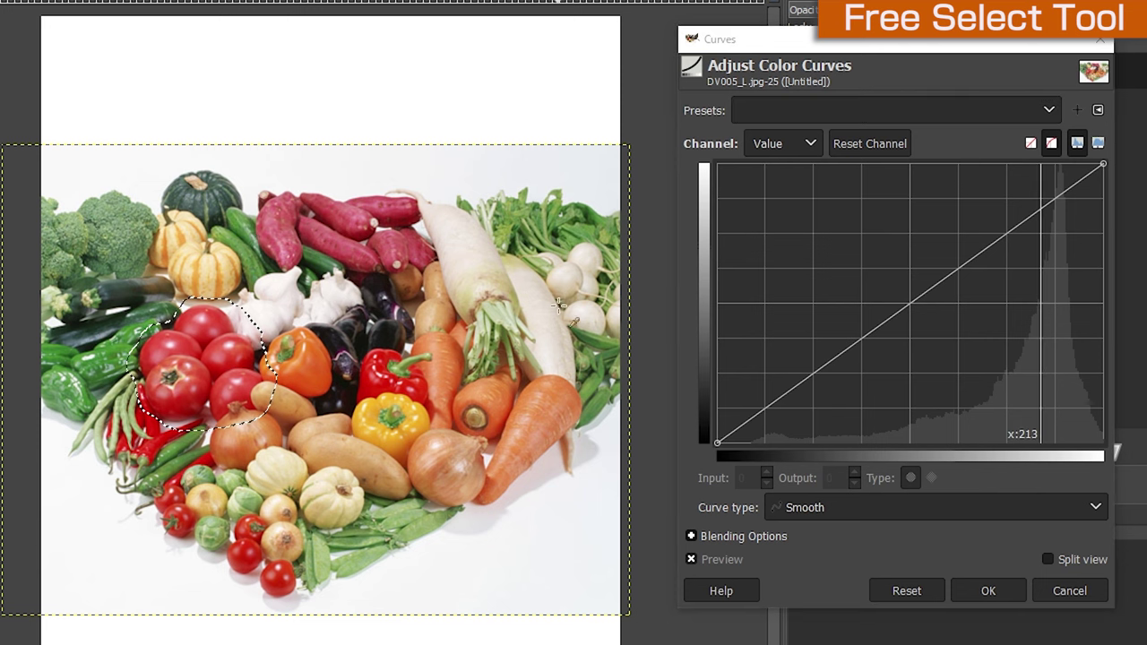
left_click(810, 146)
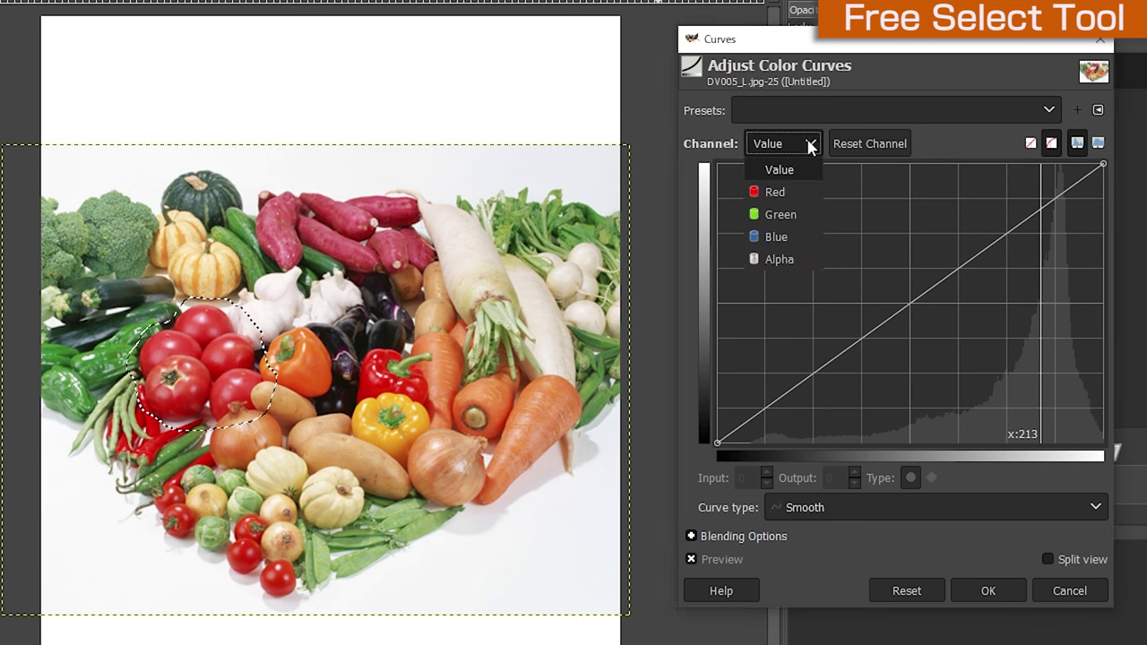
left_click(799, 192)
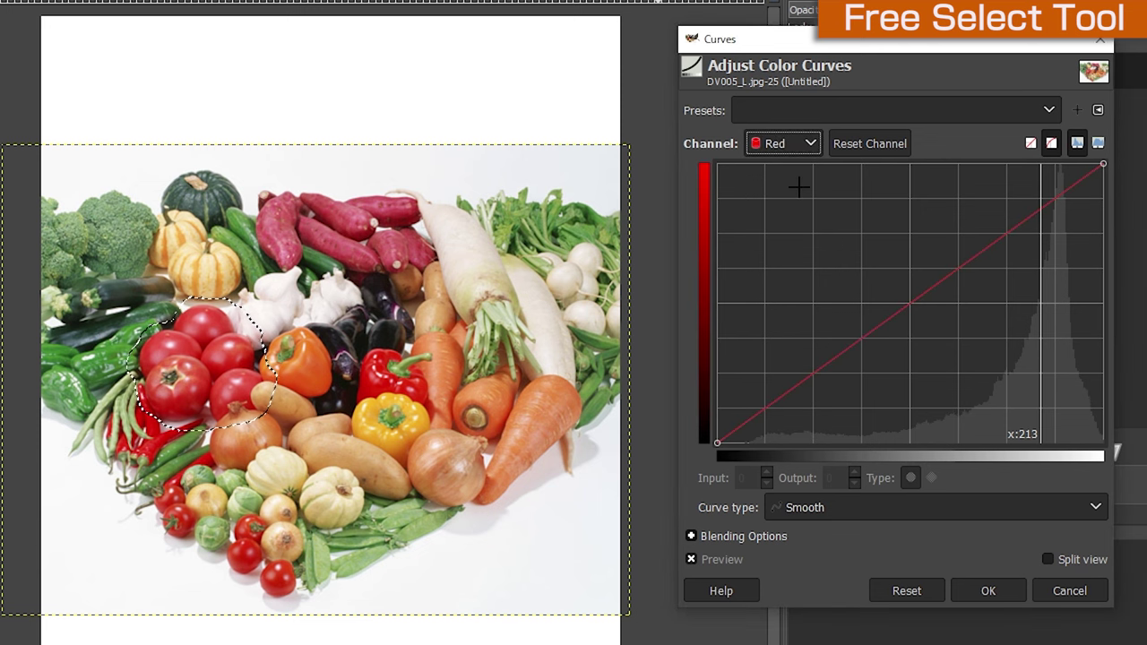
mouse_move(1042, 210)
left_mouse_down()
mouse_move(1022, 166)
mouse_move(1062, 279)
mouse_move(1042, 243)
mouse_move(1033, 169)
left_mouse_up()
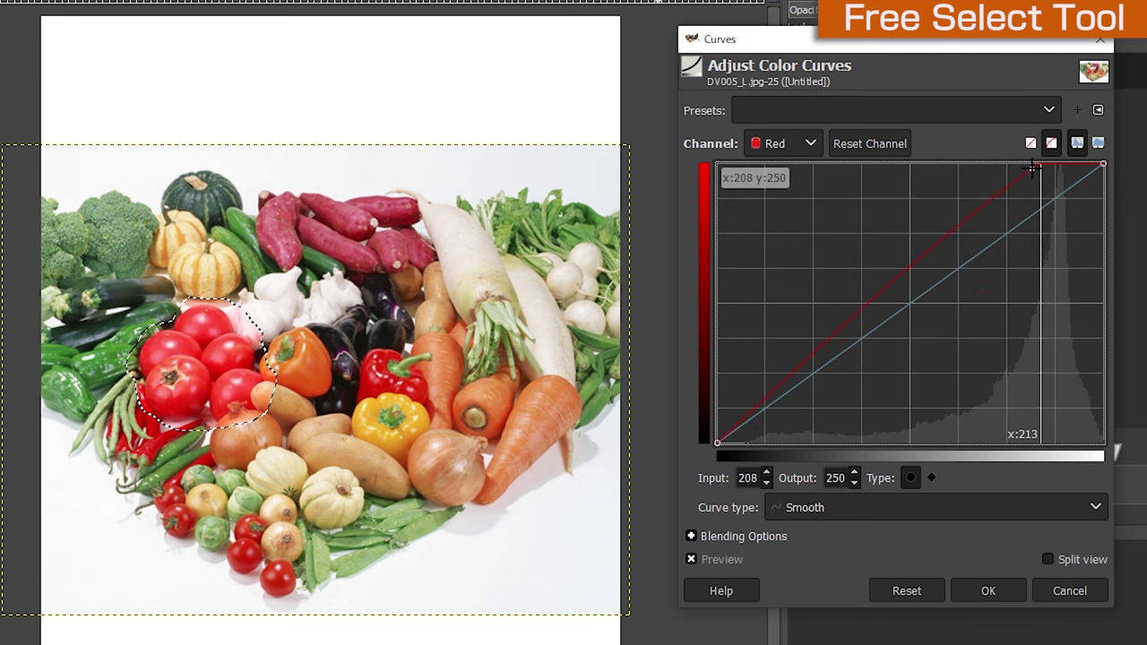
left_click(987, 592)
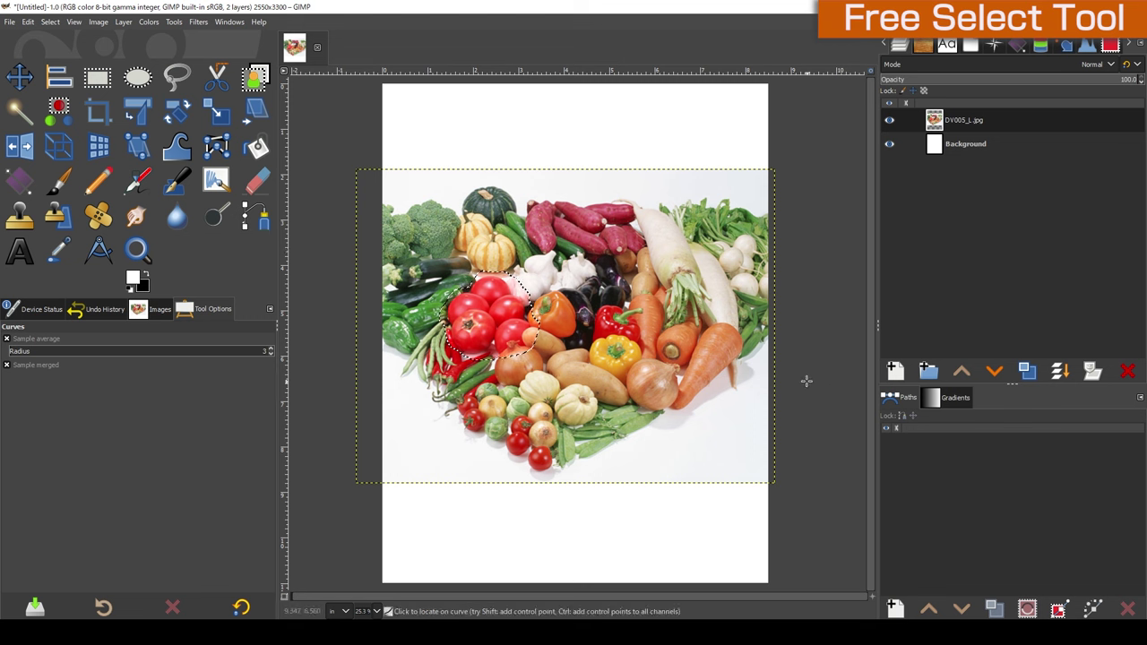
Step: Clear the tomato selection and select the yellow pepper with a freehand outline
left_click(50, 23)
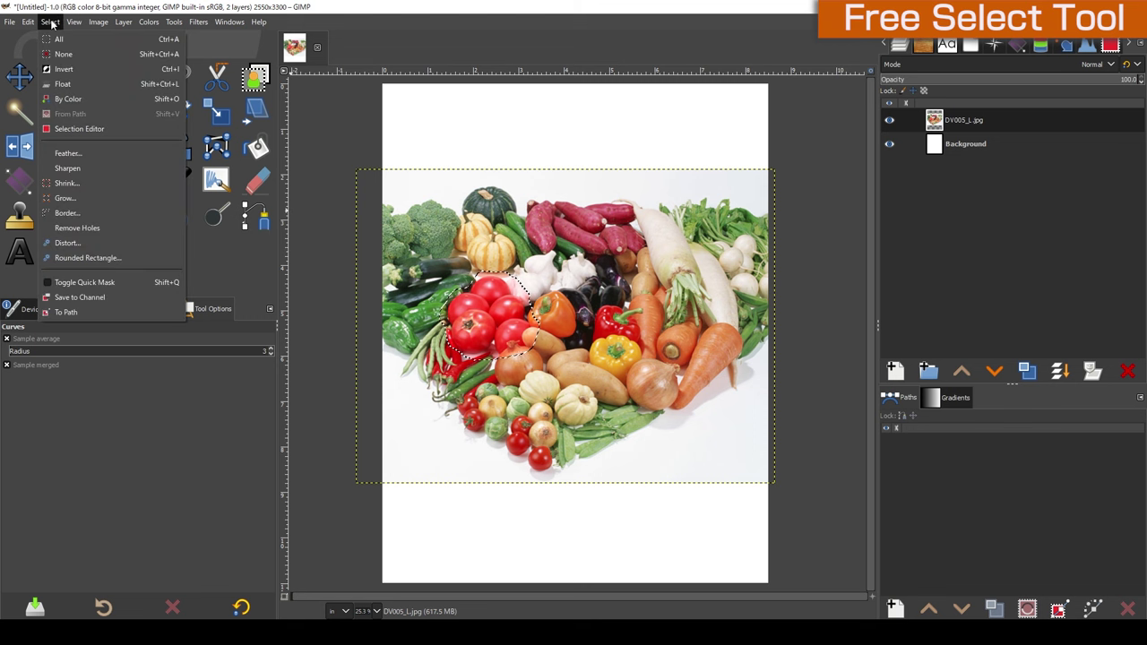
left_click(98, 52)
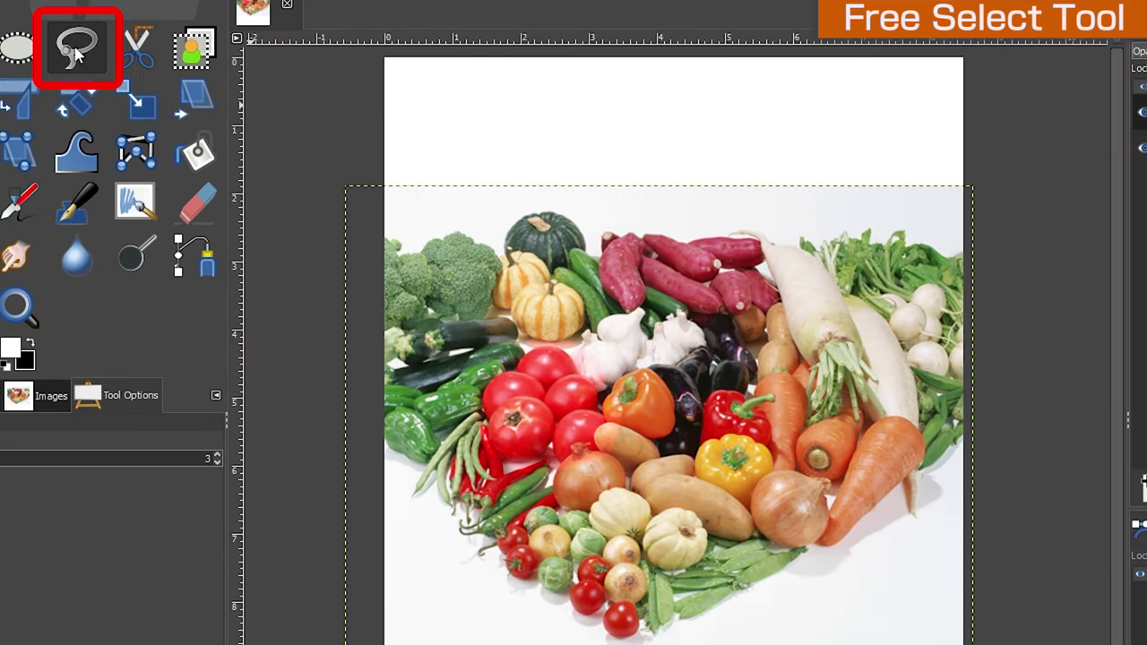
left_click(77, 48)
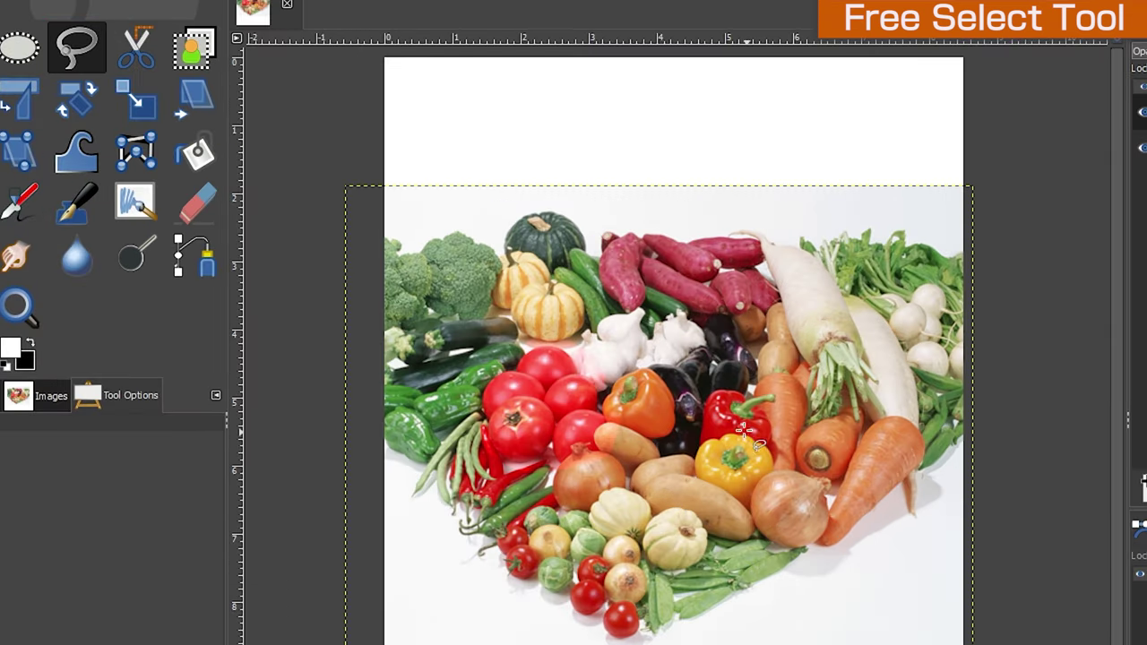
mouse_move(728, 428)
left_mouse_down()
mouse_move(684, 475)
mouse_move(784, 471)
left_mouse_up()
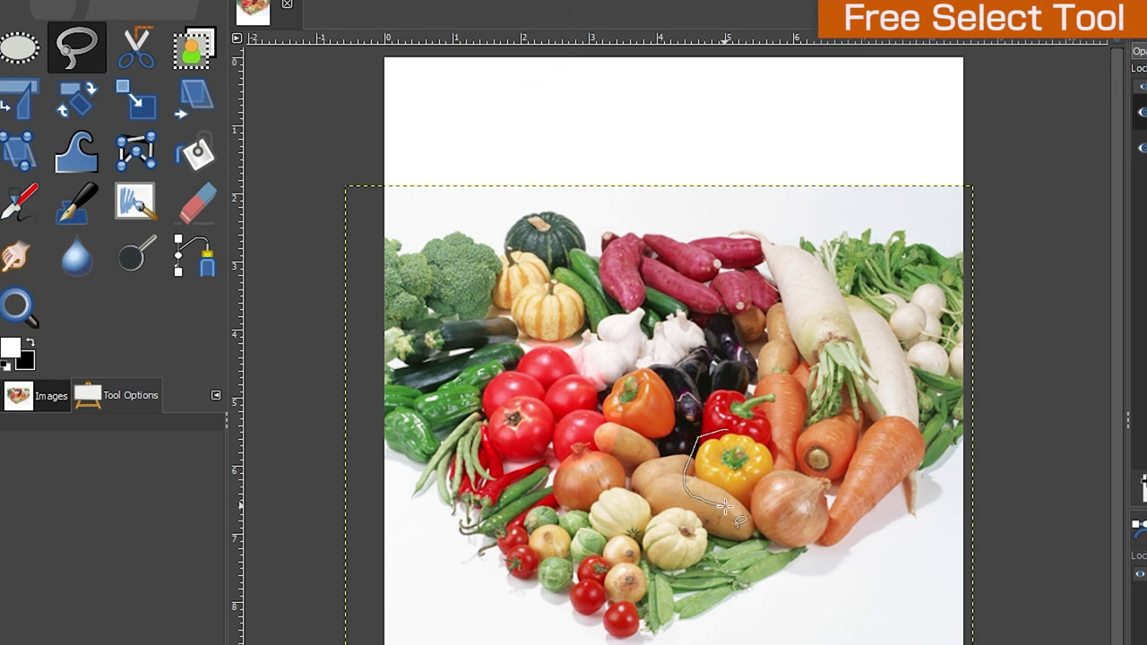
left_click_drag(784, 470, 731, 427)
key("Return")
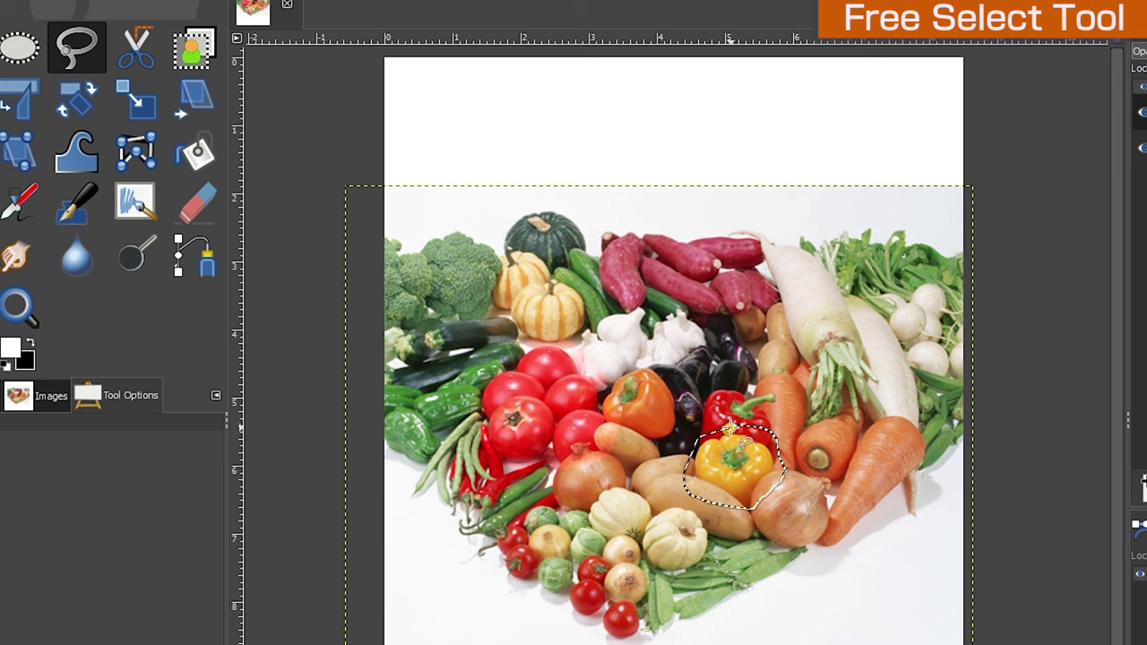
Step: Copy the yellow pepper and paste it back as a floating selection
right_click(744, 466)
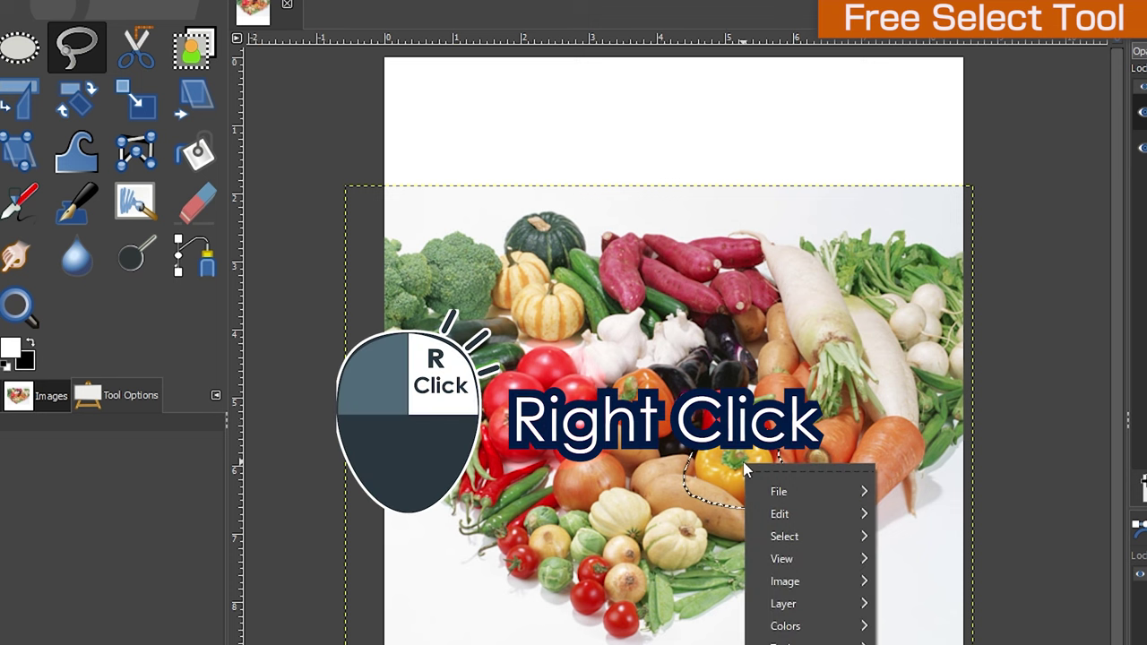
mouse_move(779, 513)
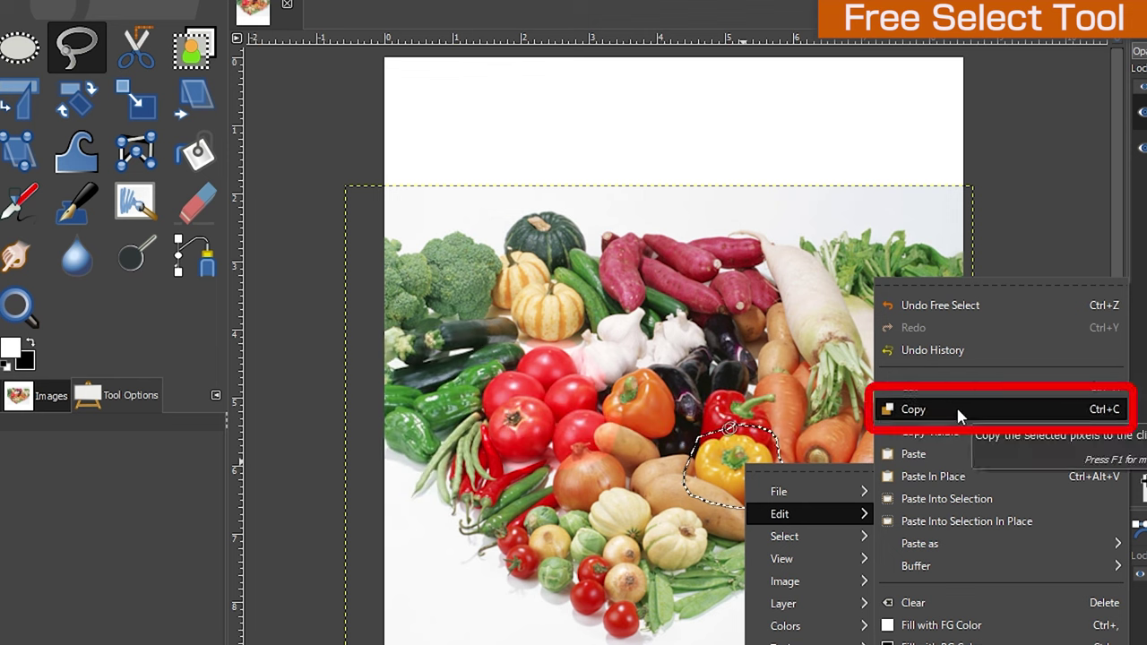
left_click(957, 411)
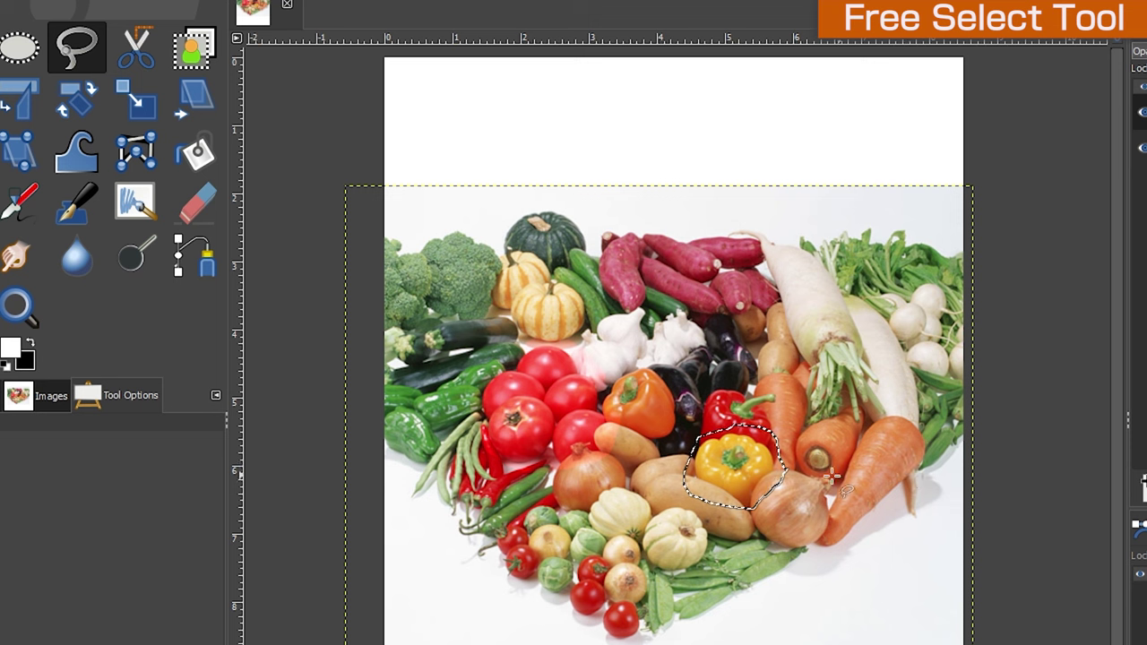
right_click(742, 479)
mouse_move(779, 530)
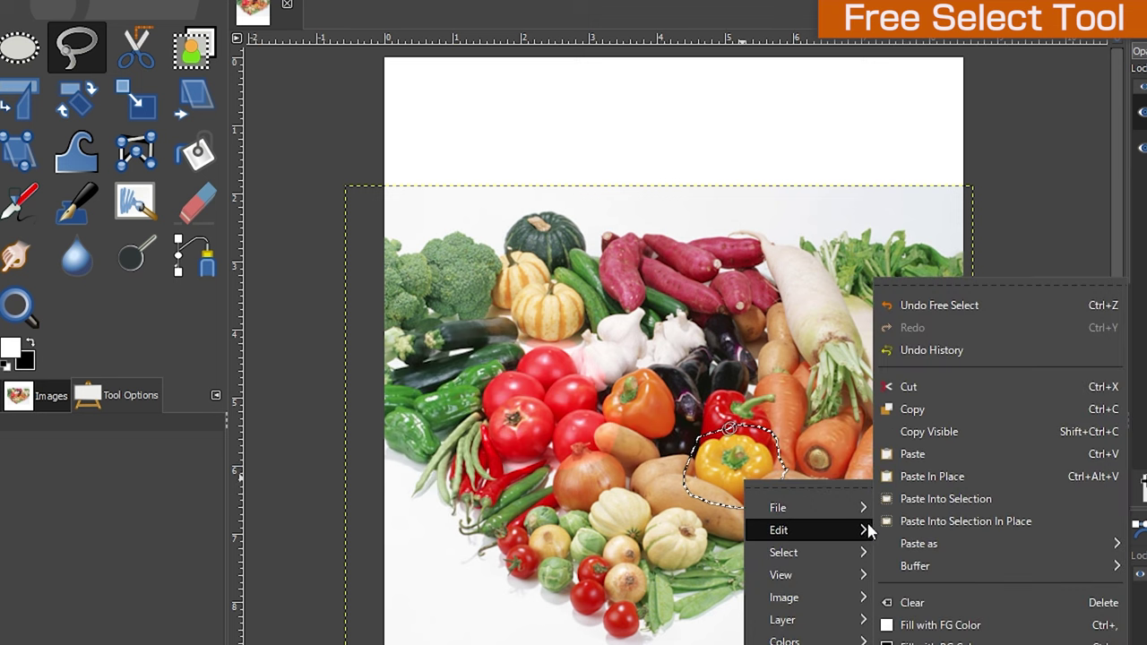
left_click(953, 454)
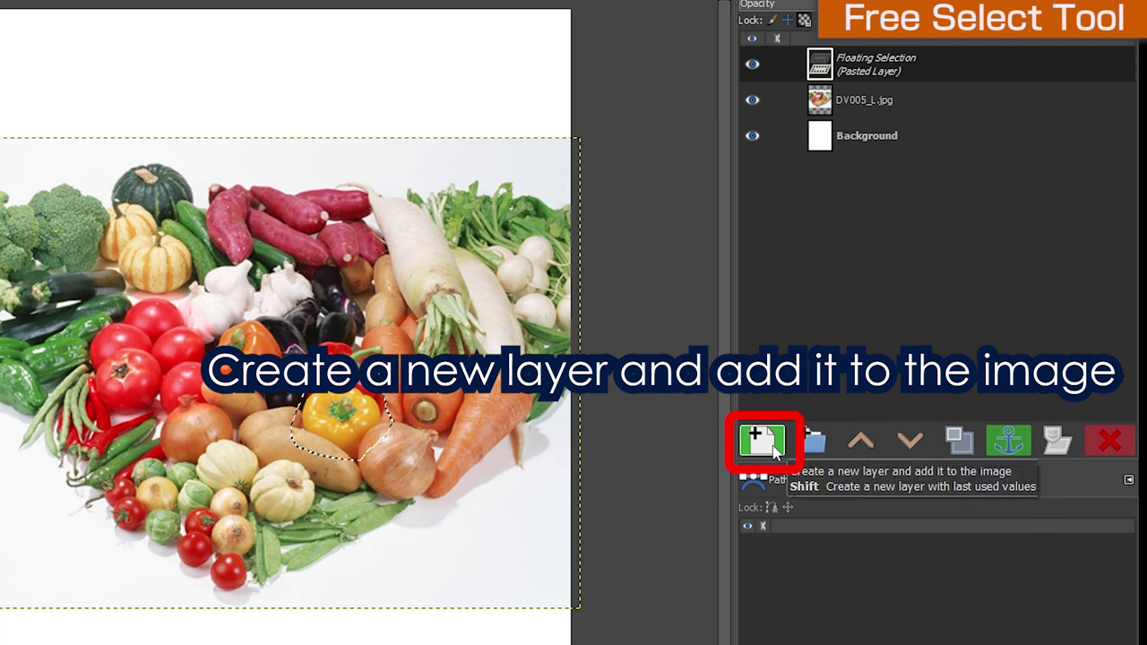
Step: Turn the floating pepper into a new layer and hide the DV005_L.jpg layer
left_click(775, 451)
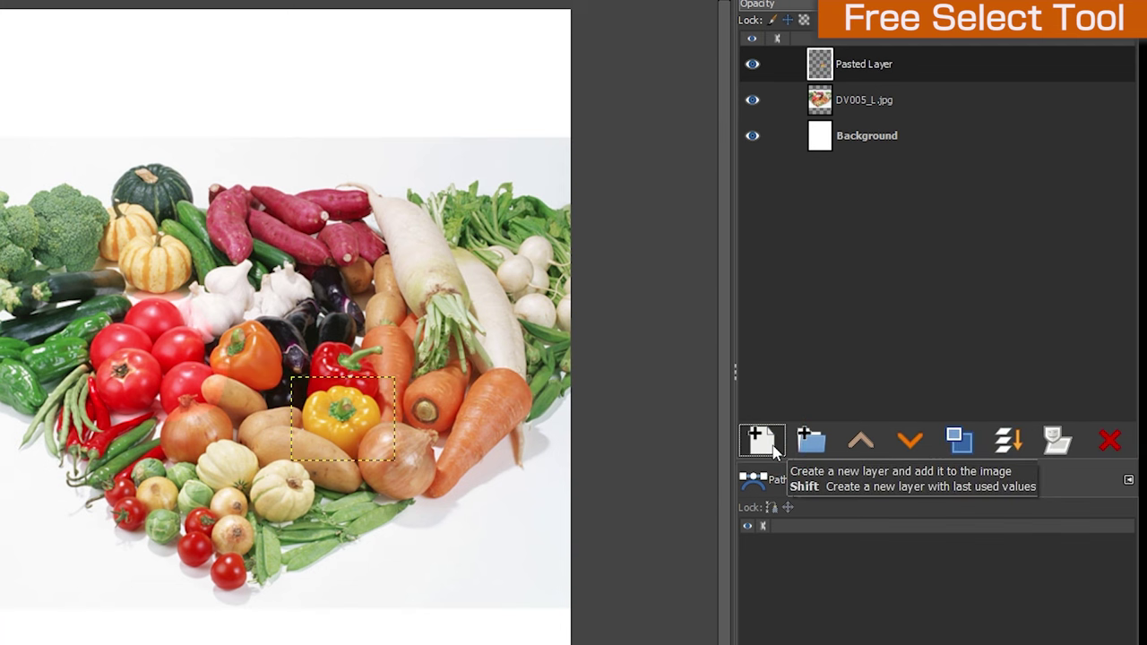
left_click(752, 101)
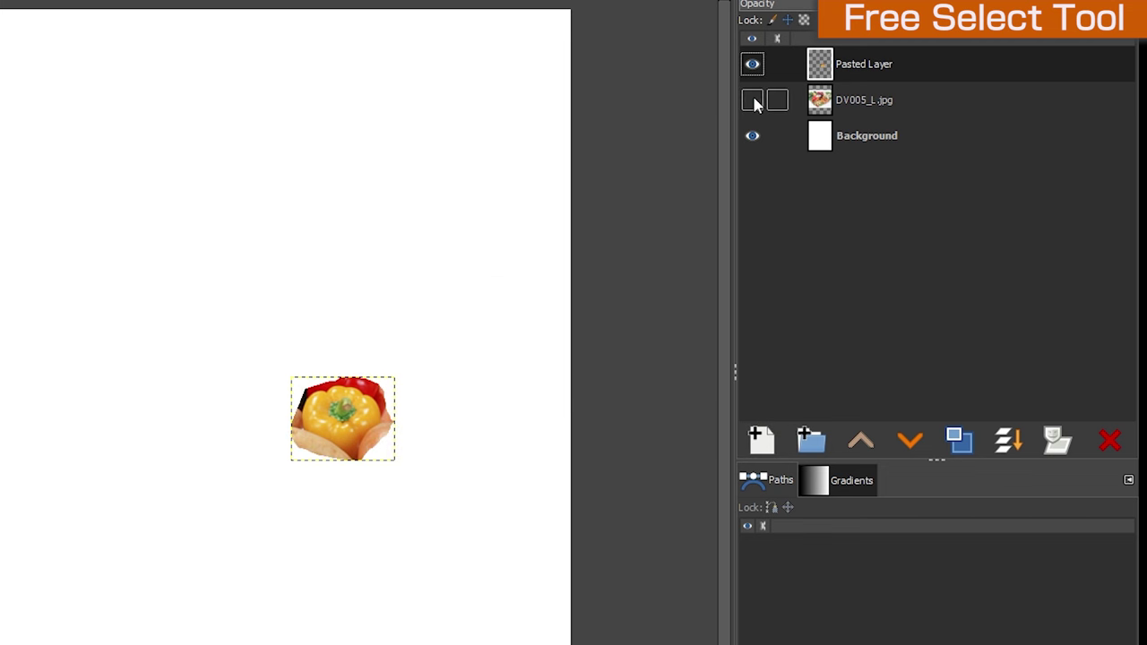
left_click(753, 101)
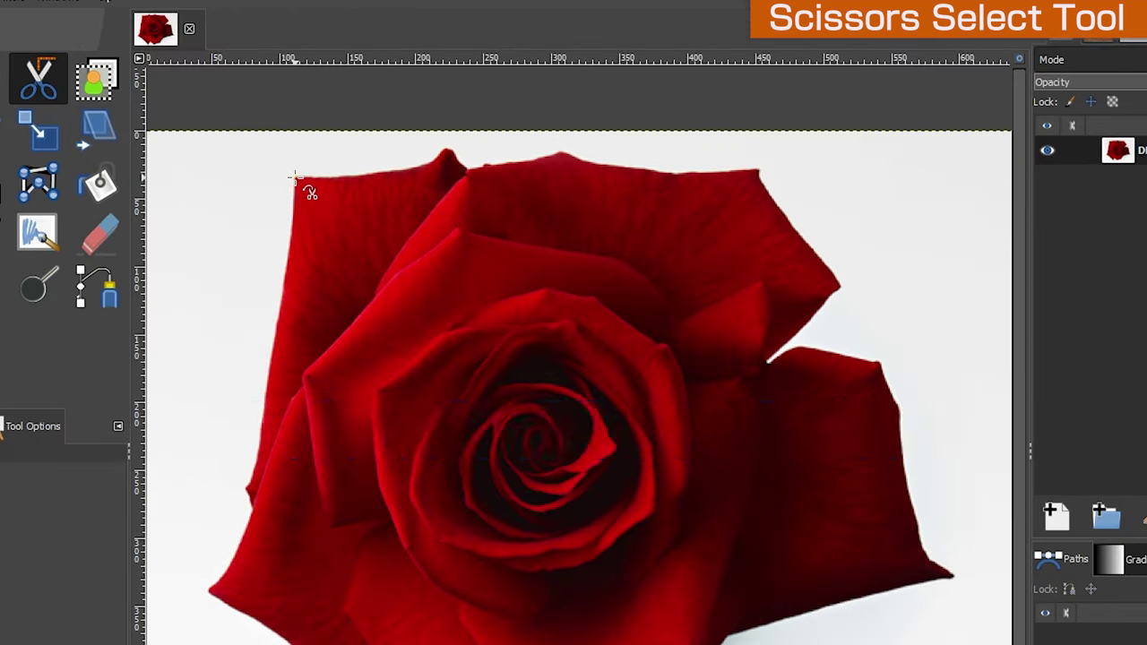
Step: Place Scissors Select anchors along the rose's top and right petal edges
left_click(388, 143)
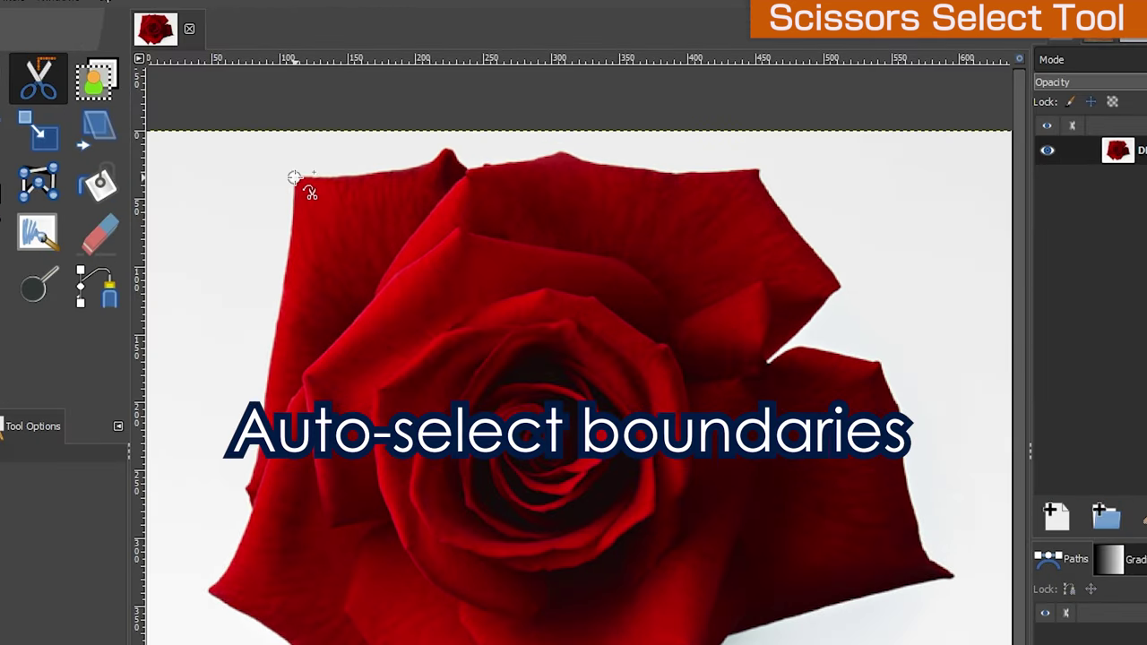
left_click(445, 151)
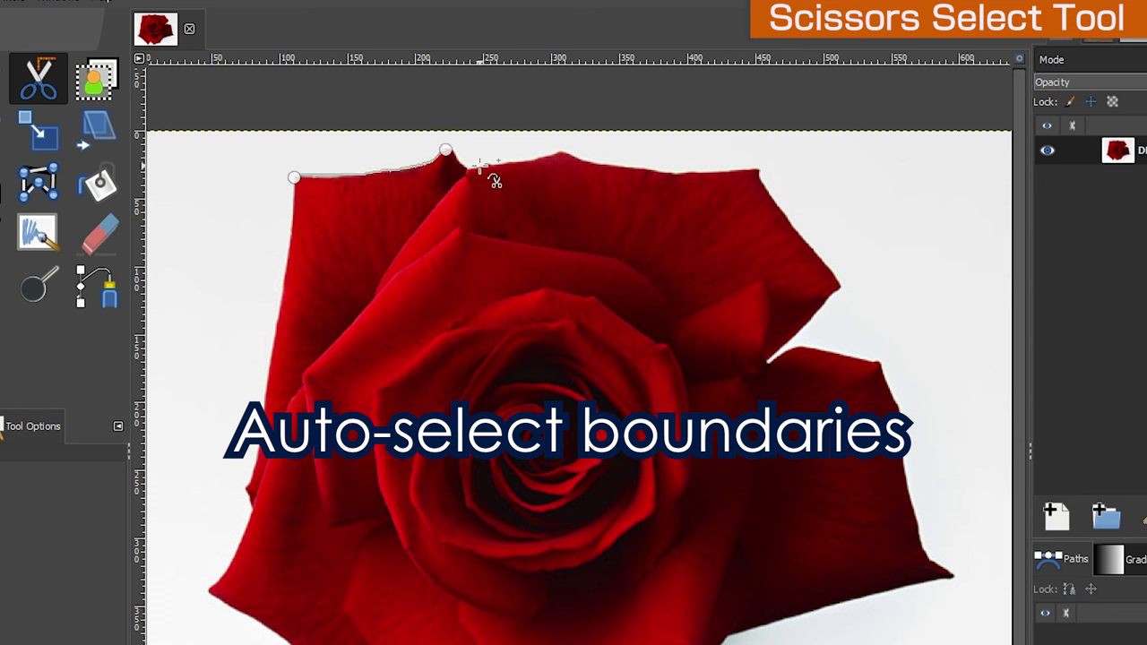
left_click(484, 168)
left_click(559, 154)
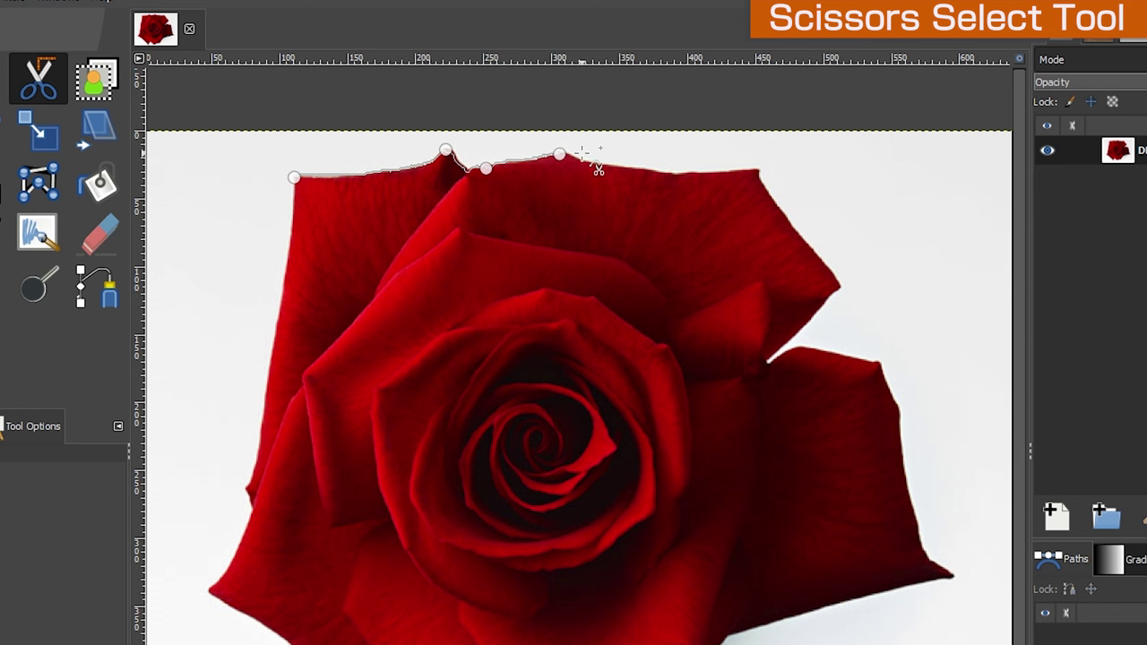
left_click(638, 169)
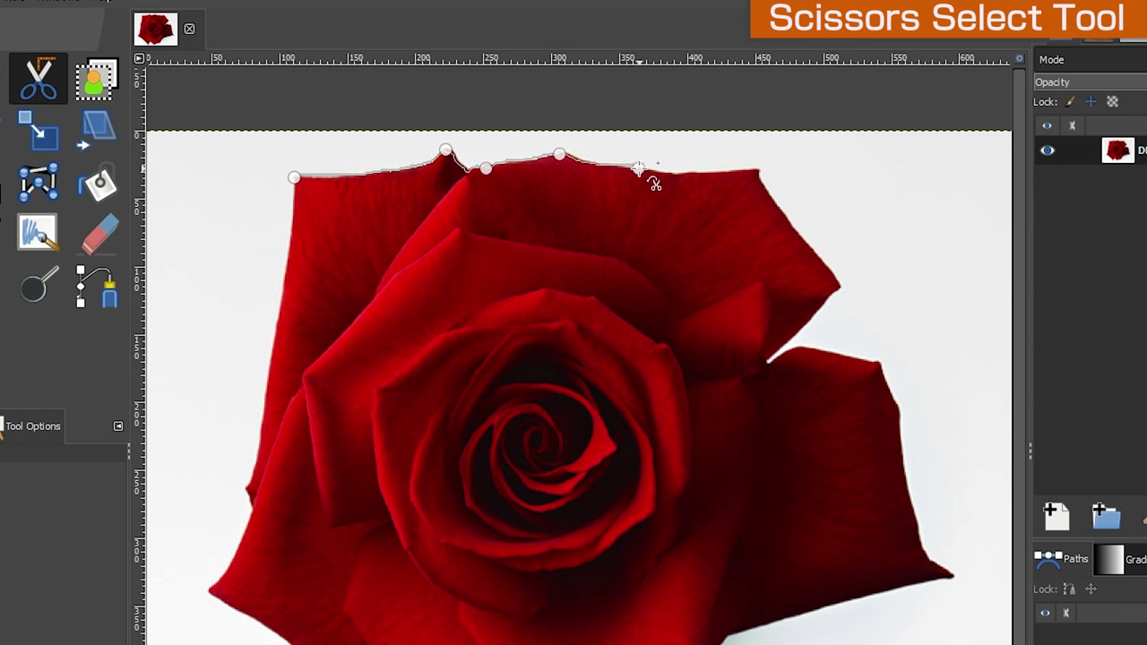
left_click(757, 171)
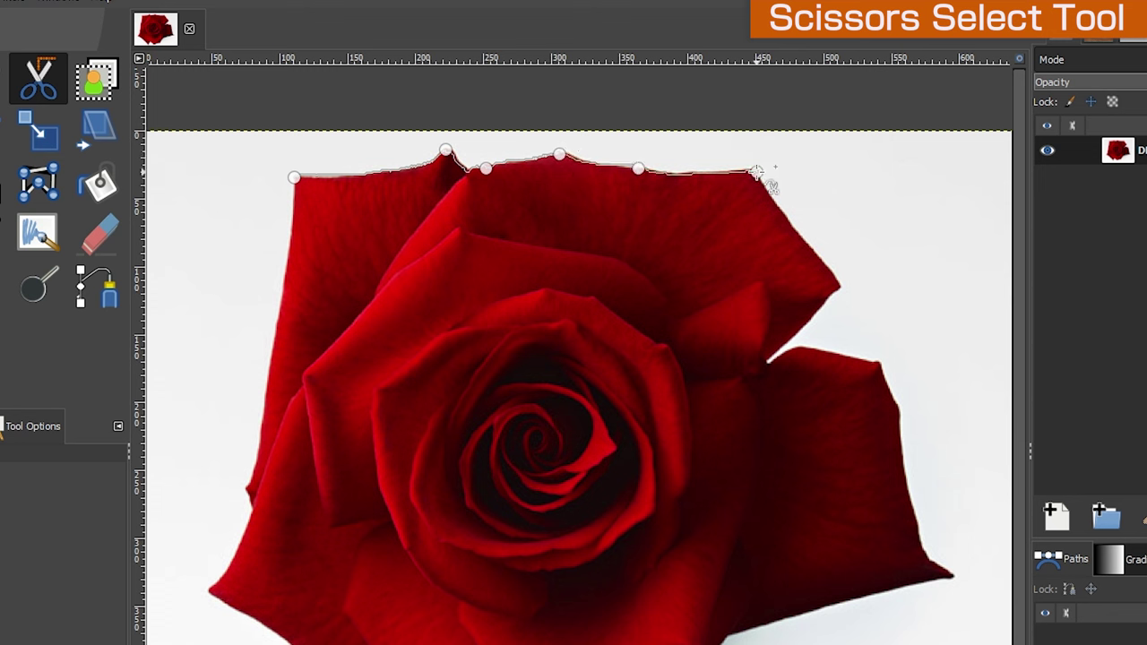
left_click(798, 228)
left_click(840, 283)
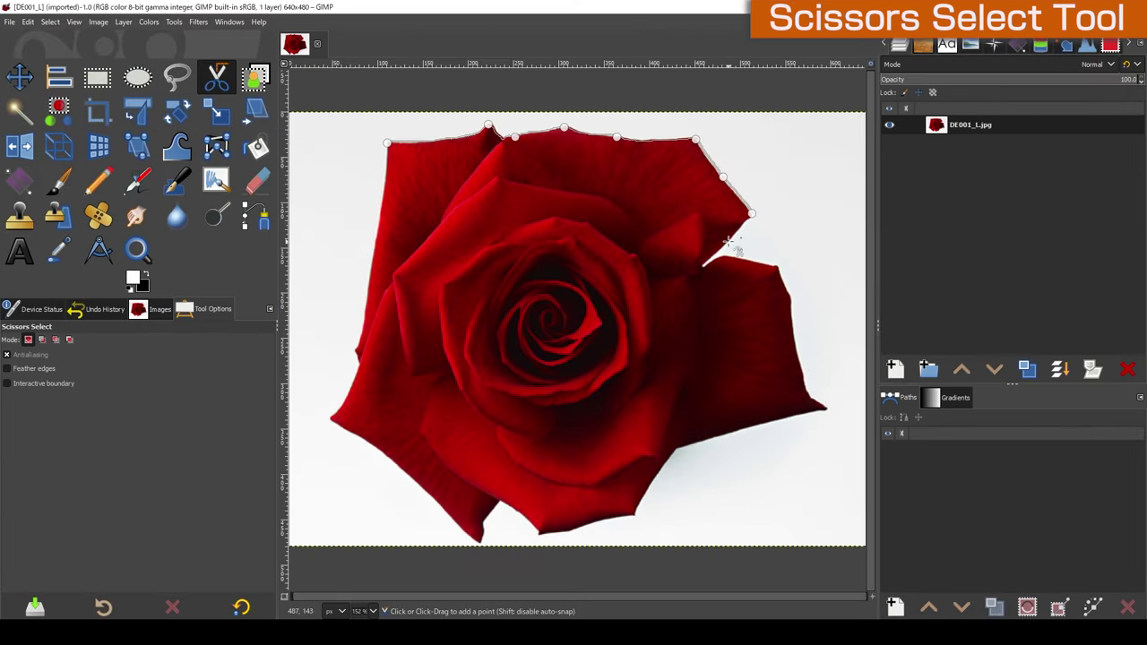
left_click(728, 242)
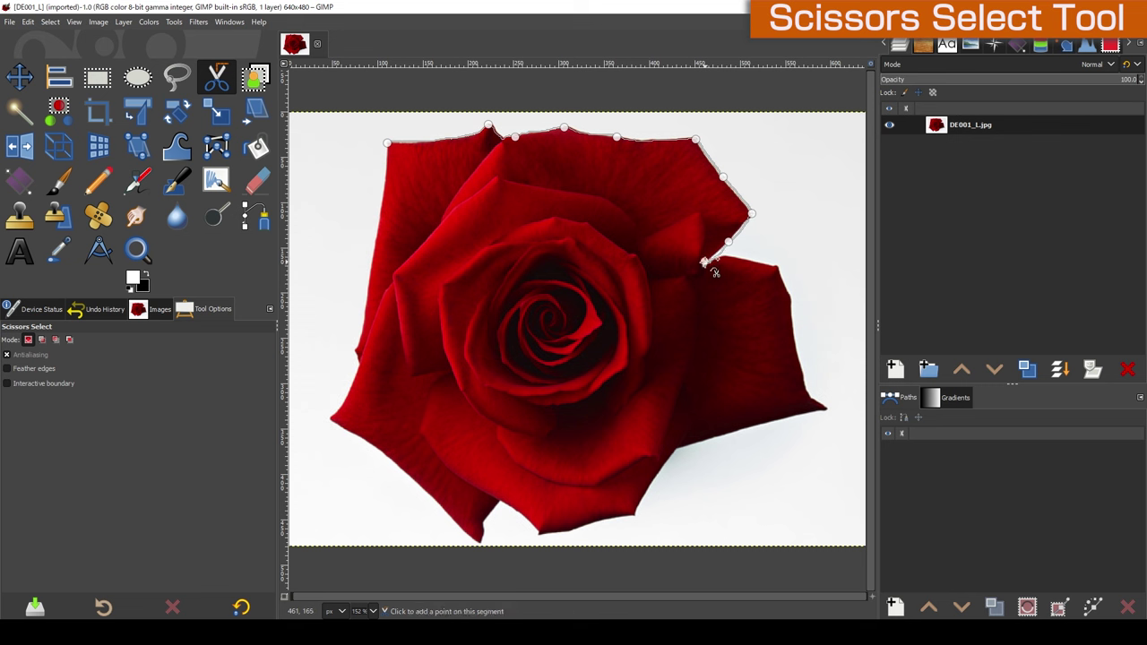
left_click(740, 258)
left_click(778, 266)
left_click(792, 295)
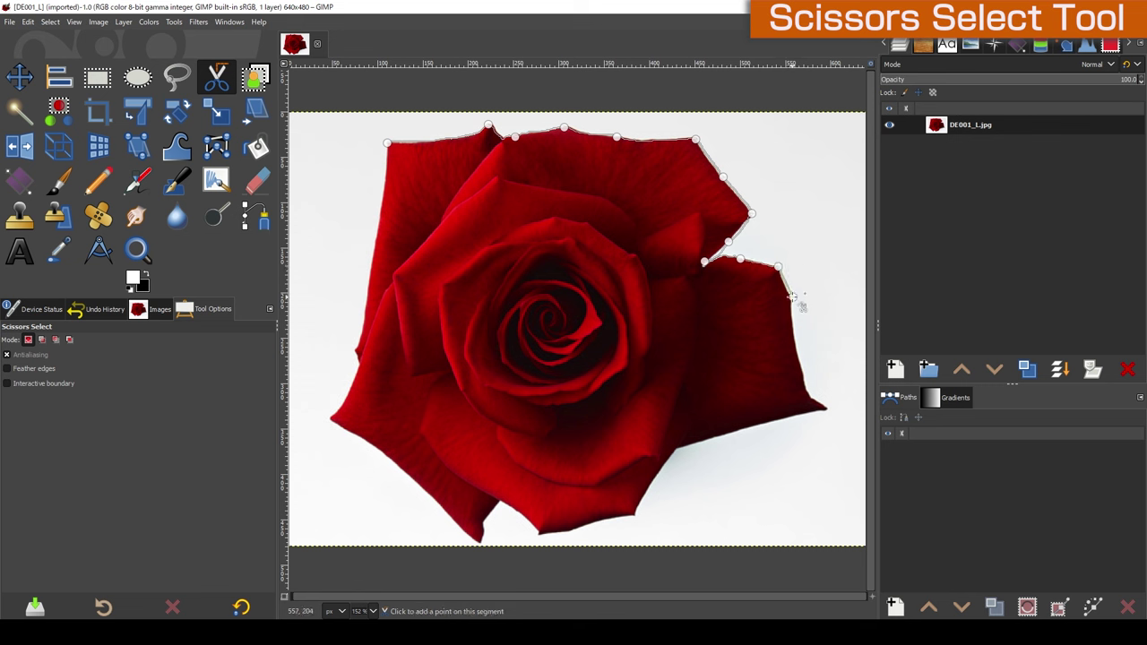
left_click(802, 370)
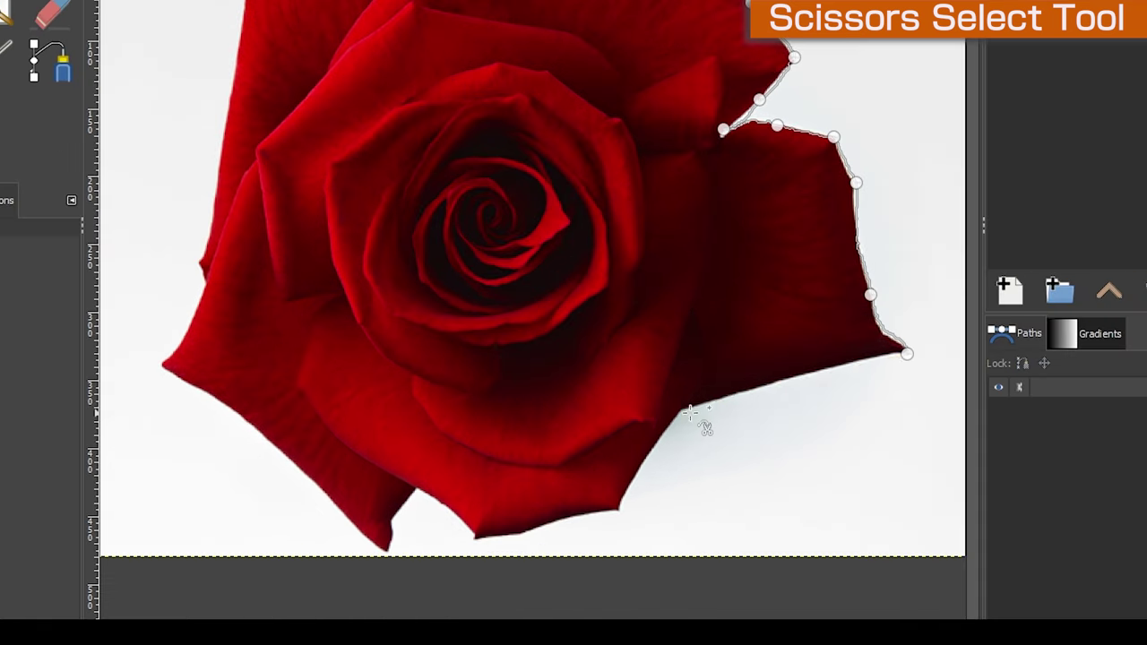
left_click(677, 449)
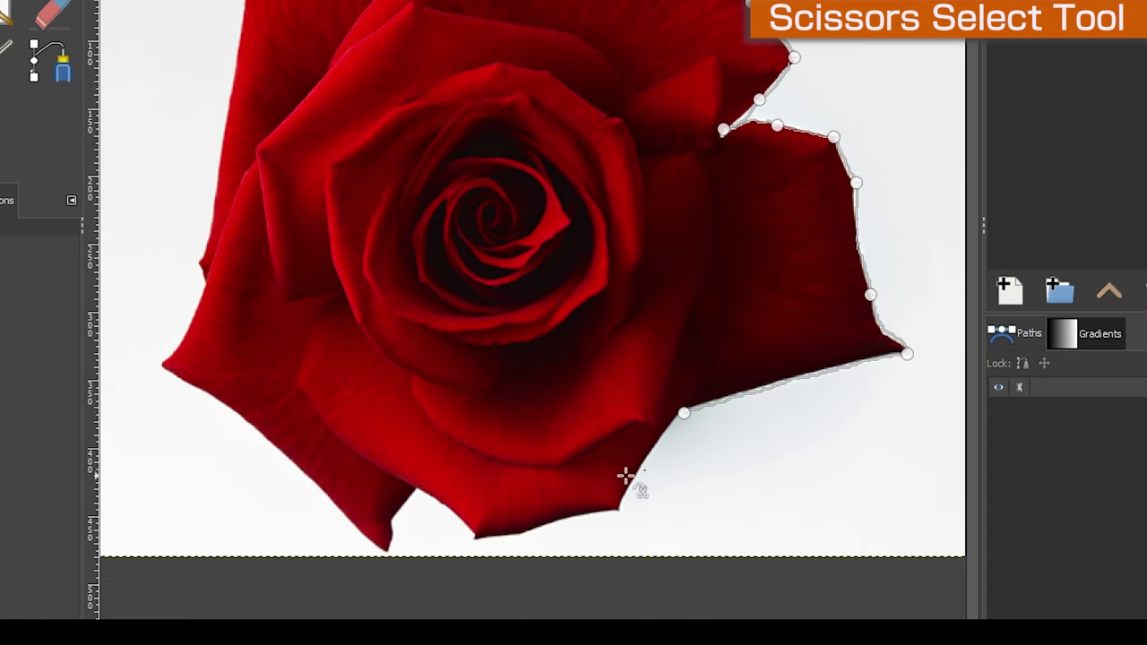
Step: Continue anchors along the rose's bottom and left edges, close the outline, and convert it
left_click(617, 509)
left_click(523, 534)
left_click(477, 539)
left_click(421, 489)
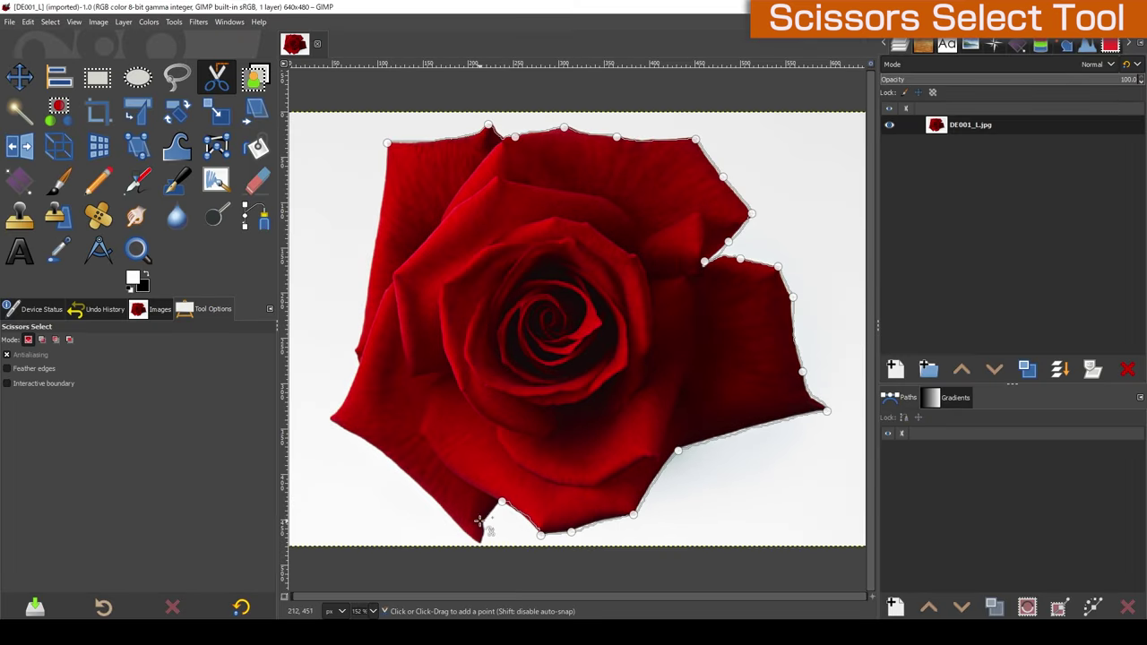
left_click(479, 521)
left_click(417, 482)
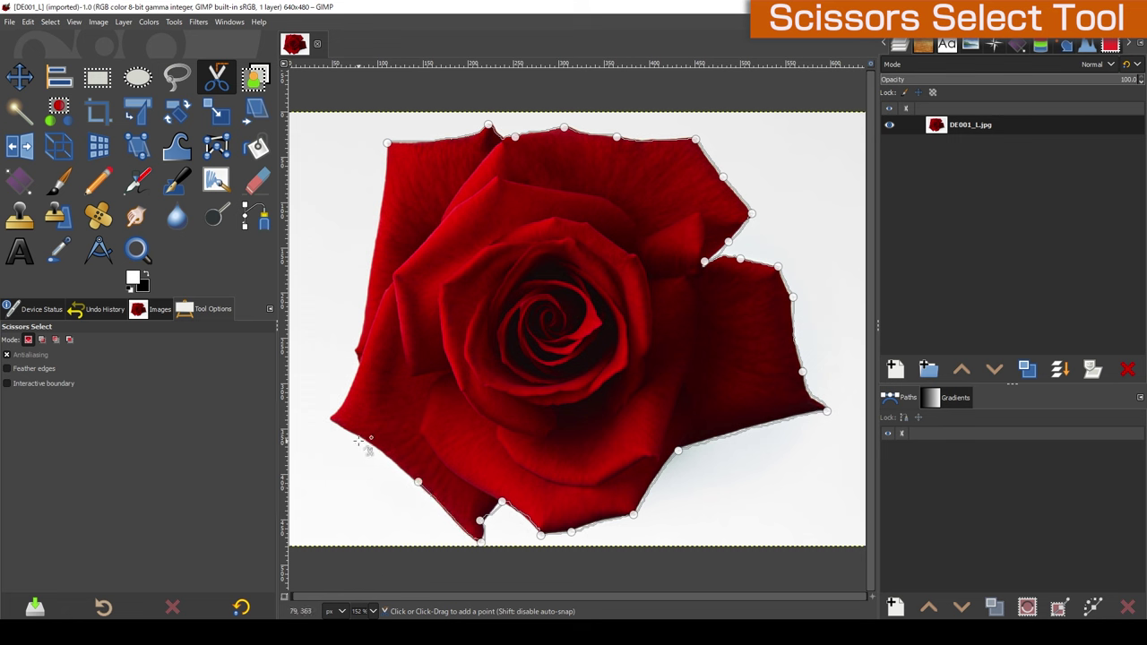
left_click(363, 439)
left_click(327, 419)
left_click(360, 364)
left_click(356, 352)
left_click(363, 308)
left_click(376, 224)
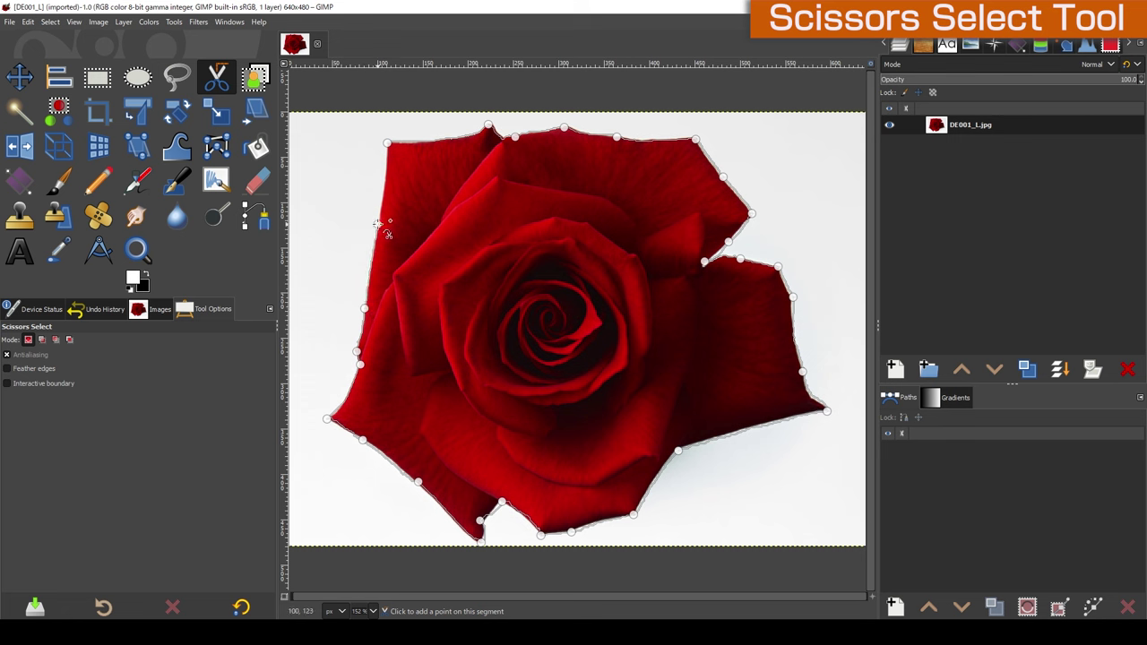
left_click(383, 182)
left_click(387, 142)
key("Return")
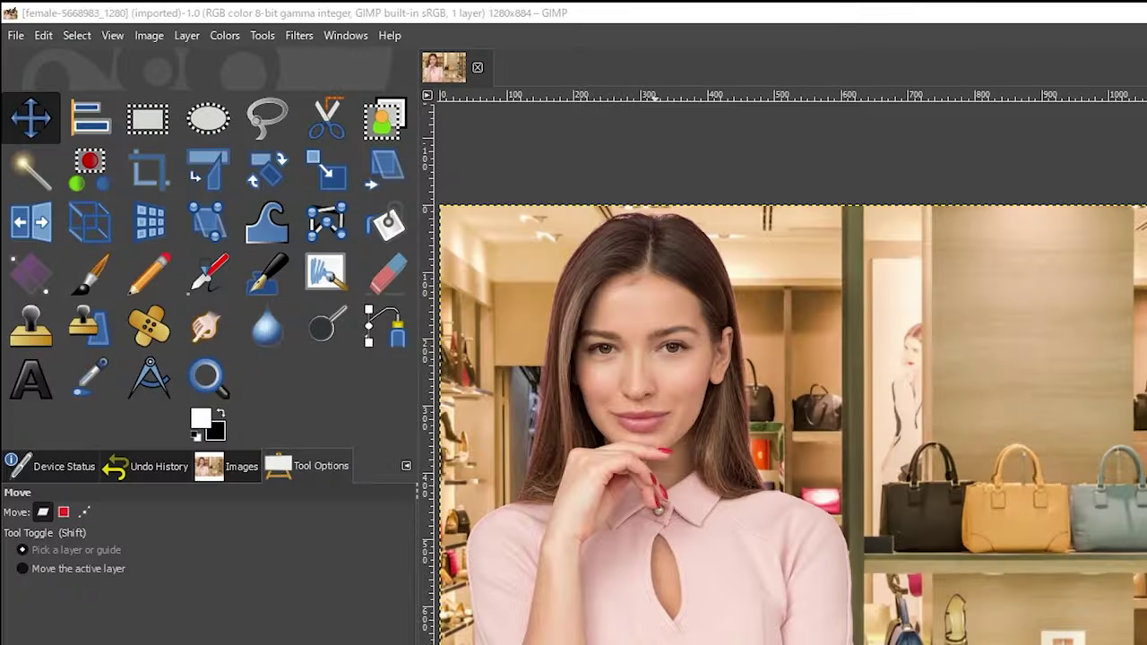
Step: Draw a rough Foreground Select outline around the woman and confirm it
left_click(385, 128)
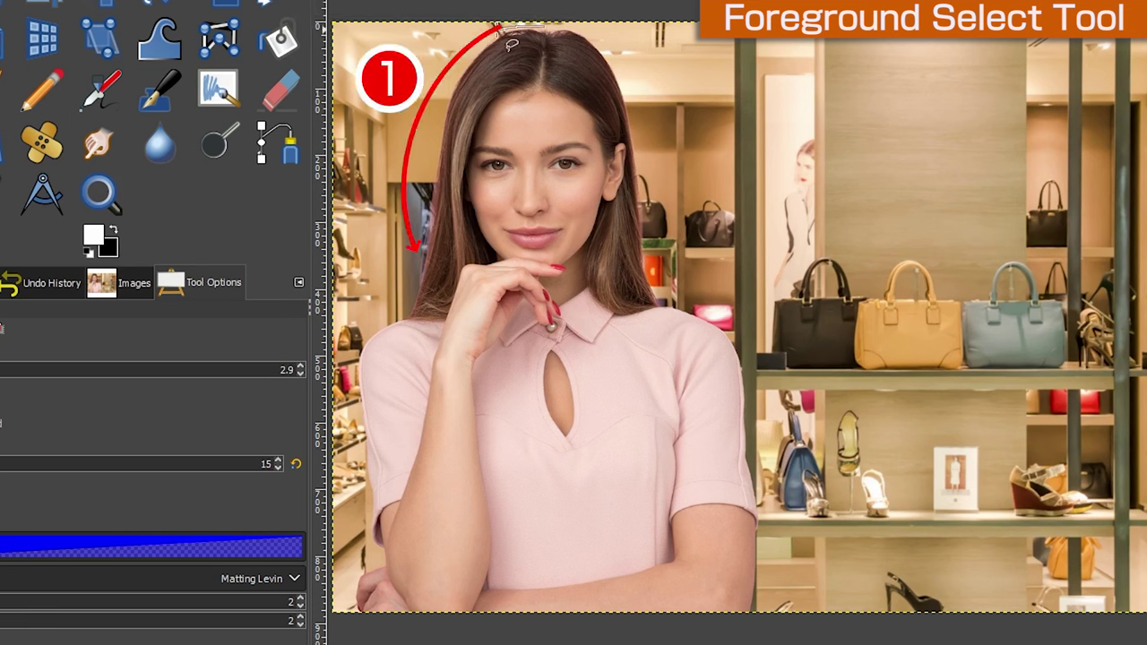
left_click_drag(456, 52, 437, 79)
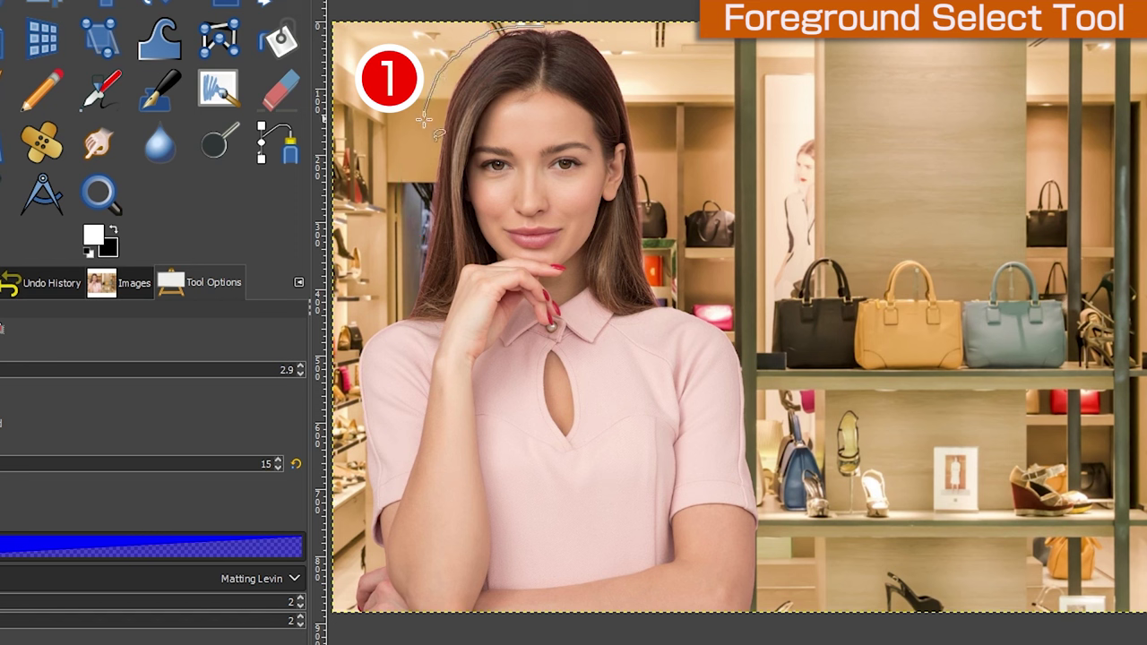
mouse_move(420, 186)
left_mouse_down()
mouse_move(404, 275)
mouse_move(358, 343)
left_mouse_up()
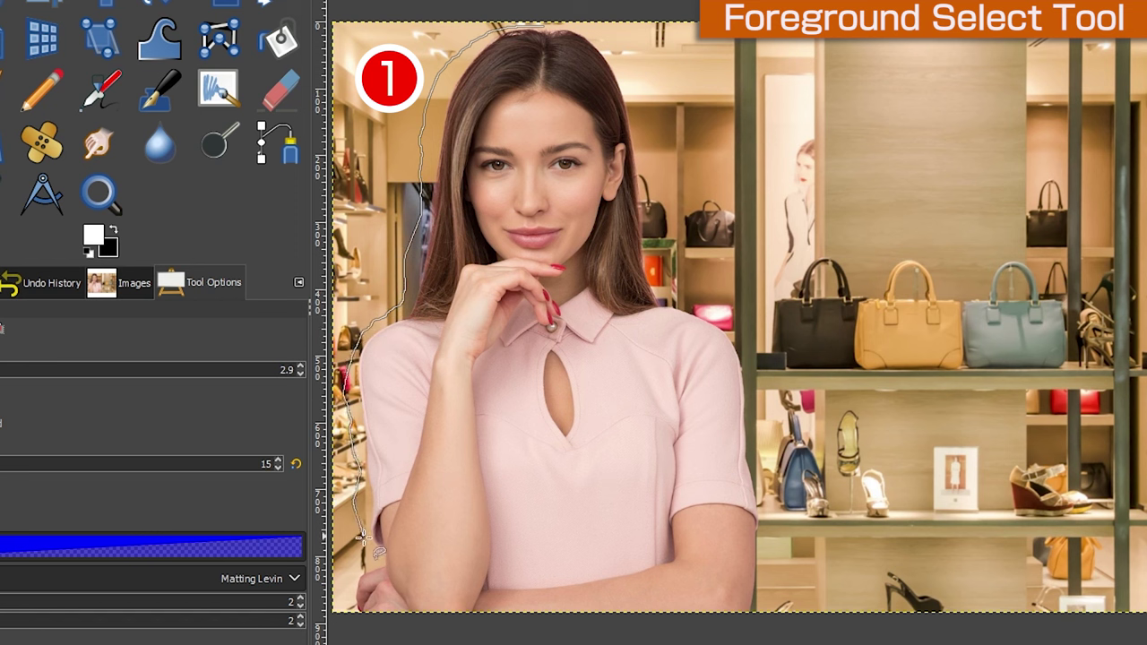
mouse_move(345, 607)
left_mouse_down()
mouse_move(371, 621)
mouse_move(753, 616)
left_mouse_up()
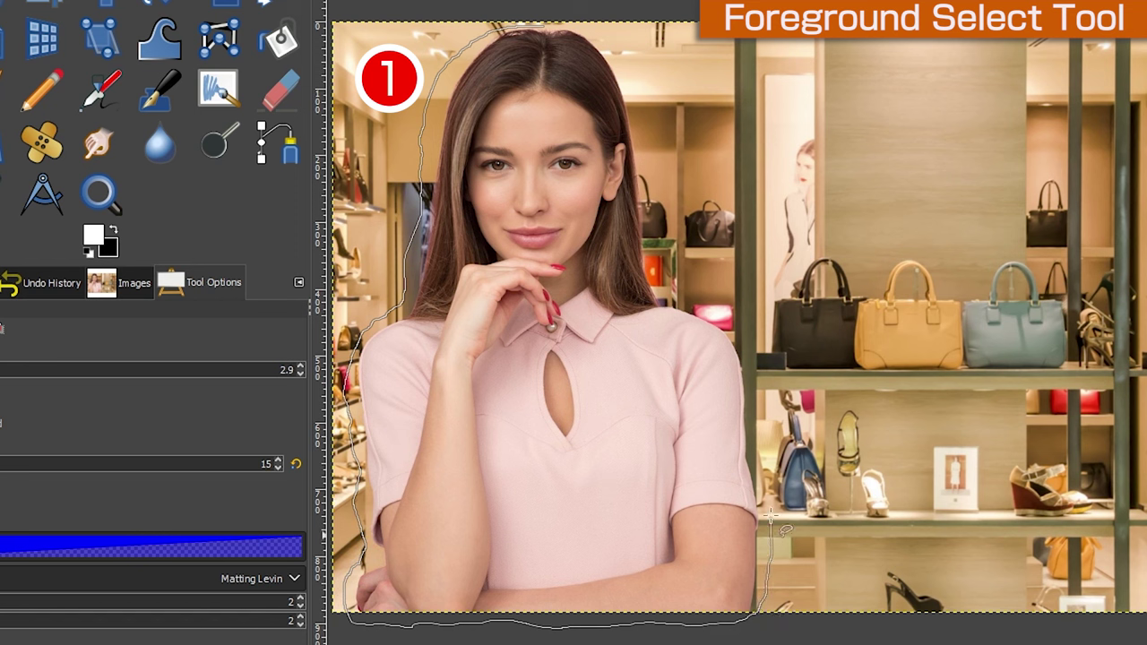
mouse_move(762, 412)
left_mouse_down()
mouse_move(746, 342)
mouse_move(687, 302)
mouse_move(658, 253)
mouse_move(652, 179)
left_mouse_up()
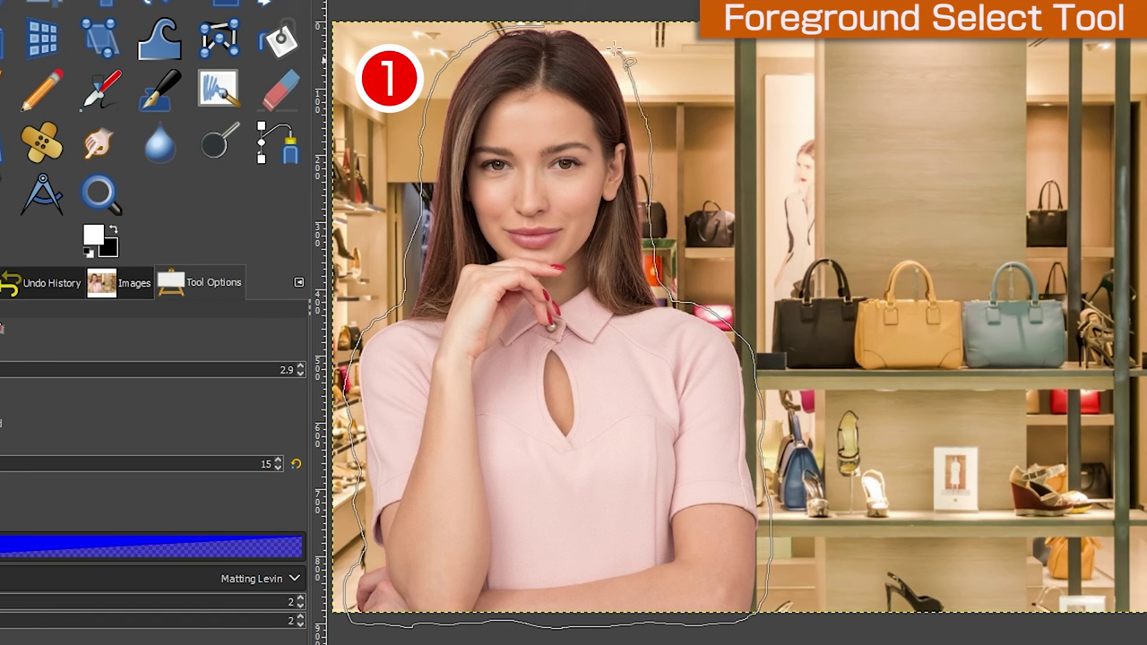
mouse_move(596, 26)
left_mouse_down()
mouse_move(571, 16)
mouse_move(516, 36)
left_mouse_up()
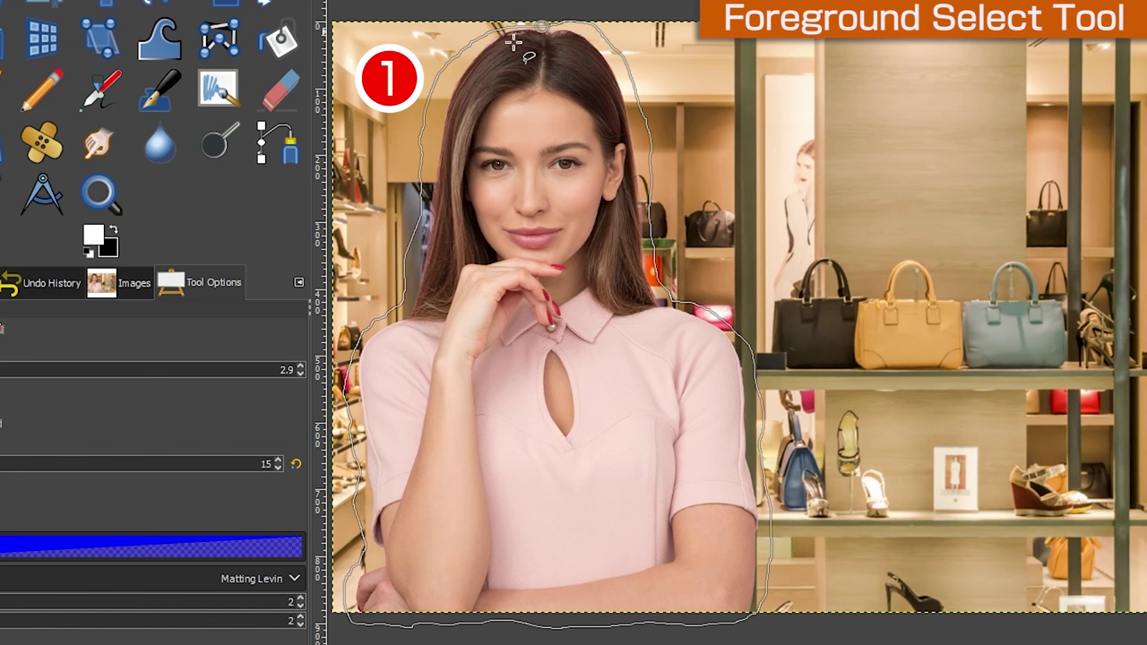
key("Return")
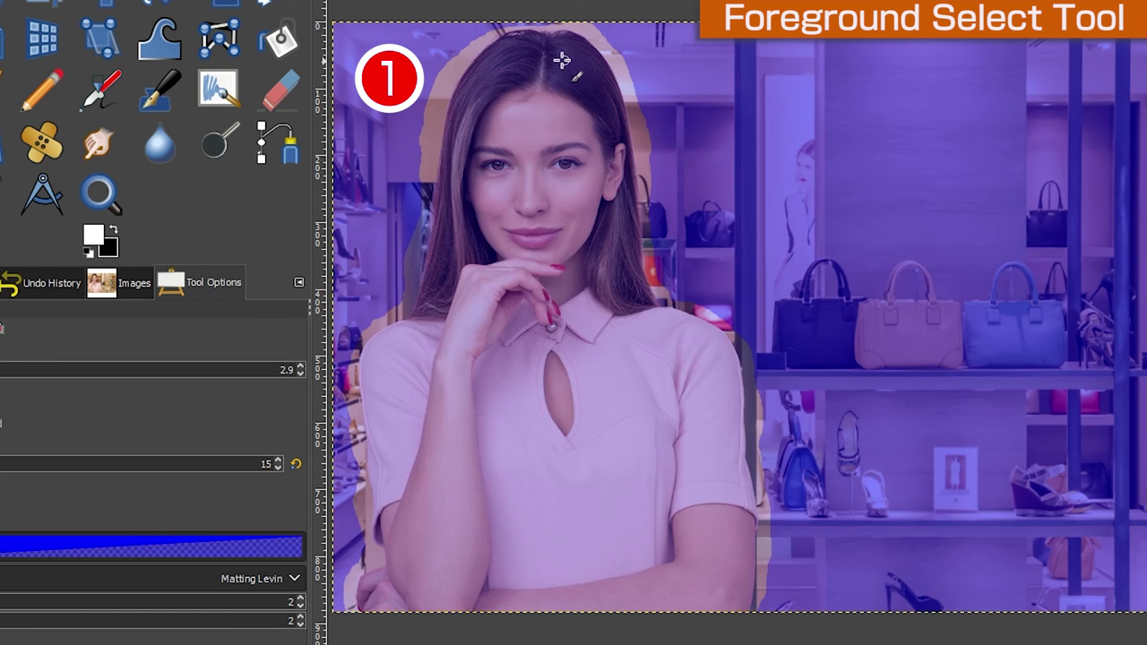
Step: Paint foreground strokes over the woman's hair and body and finish marking her
mouse_move(545, 44)
left_mouse_down()
mouse_move(503, 52)
mouse_move(472, 89)
mouse_move(433, 314)
mouse_move(371, 363)
mouse_move(382, 508)
left_mouse_up()
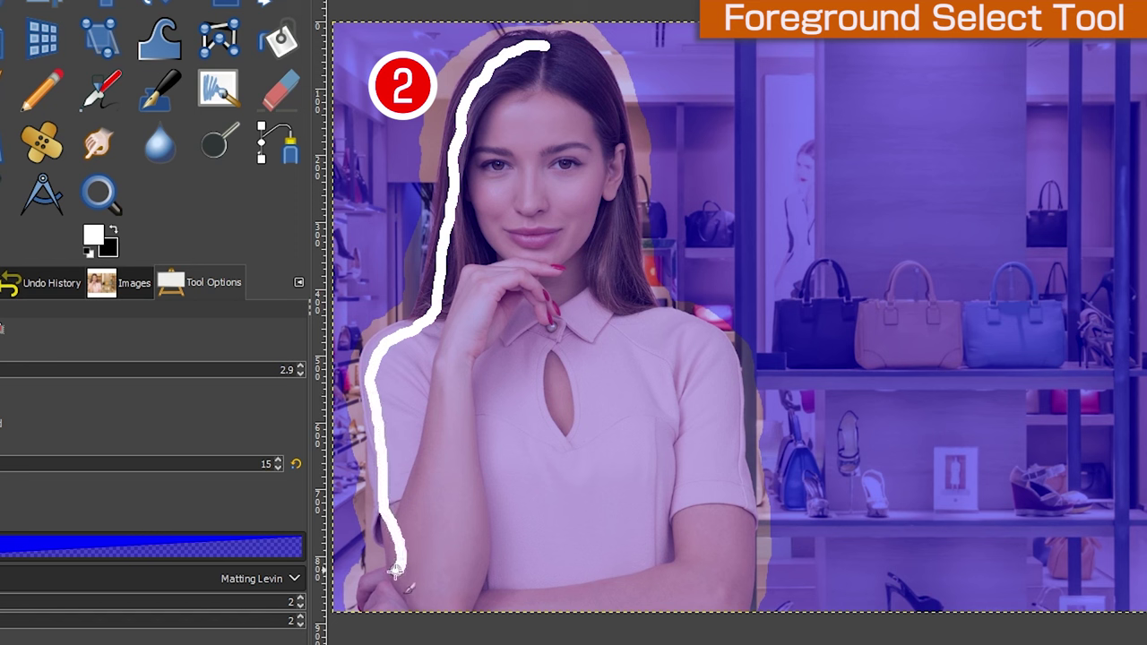
mouse_move(380, 615)
left_mouse_down()
mouse_move(691, 625)
mouse_move(727, 612)
mouse_move(733, 360)
mouse_move(647, 319)
mouse_move(607, 106)
mouse_move(577, 56)
mouse_move(543, 43)
left_mouse_up()
key("Return")
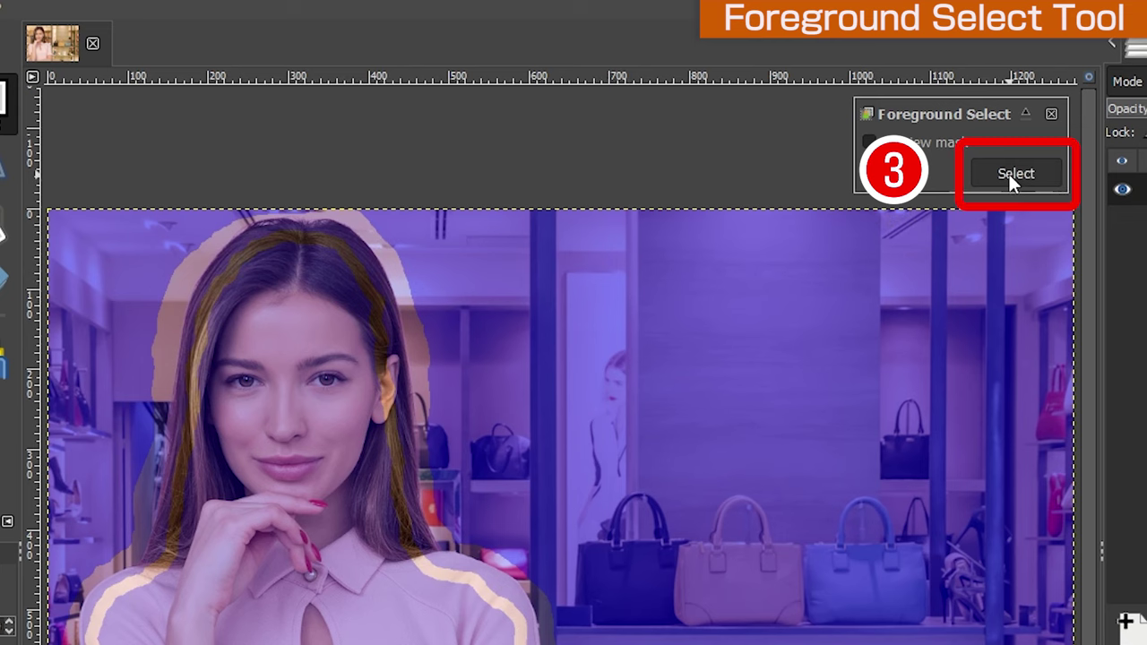
Step: Turn the marked woman into a selection and add a Black (full transparency) mask to the photo layer
left_click(1009, 174)
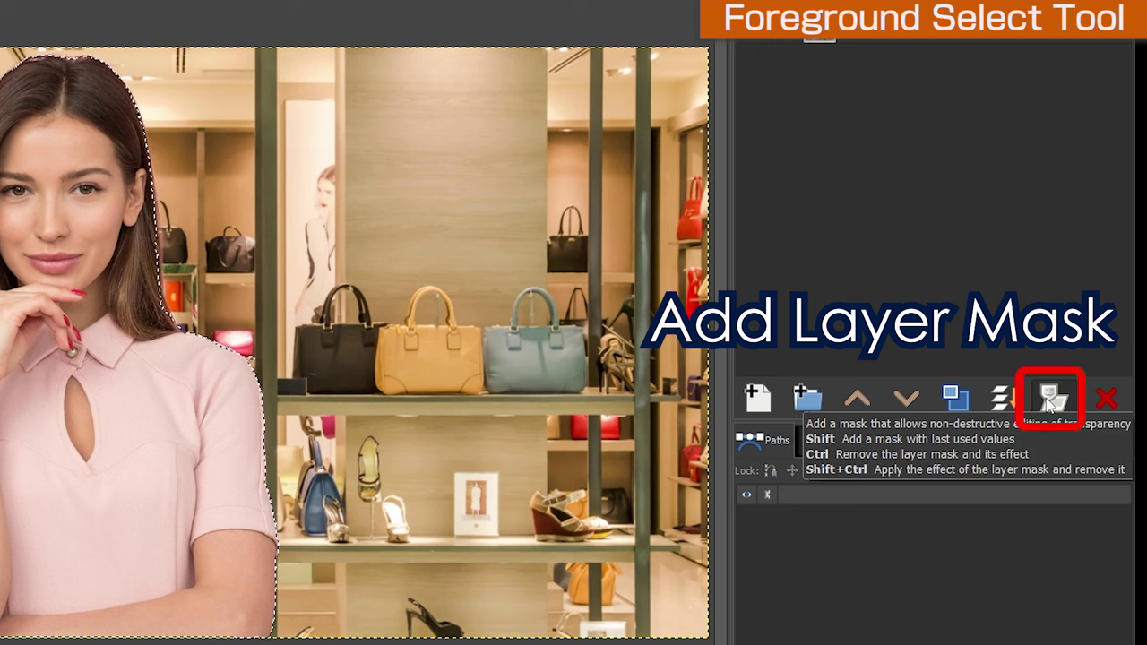
left_click(1050, 402)
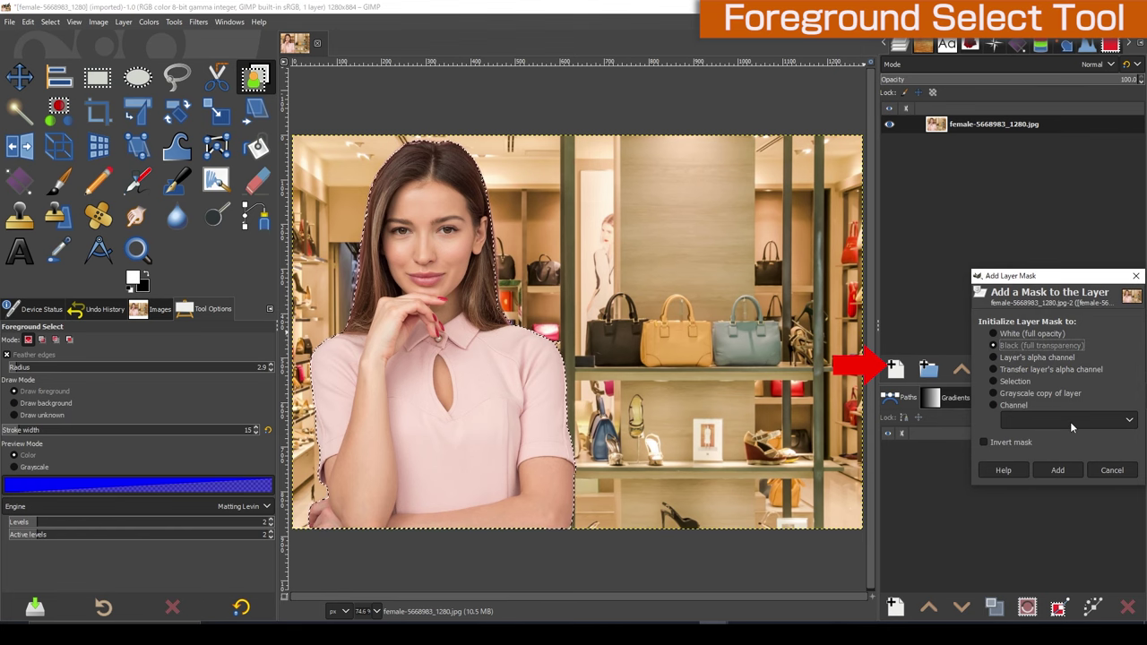
left_click(1059, 469)
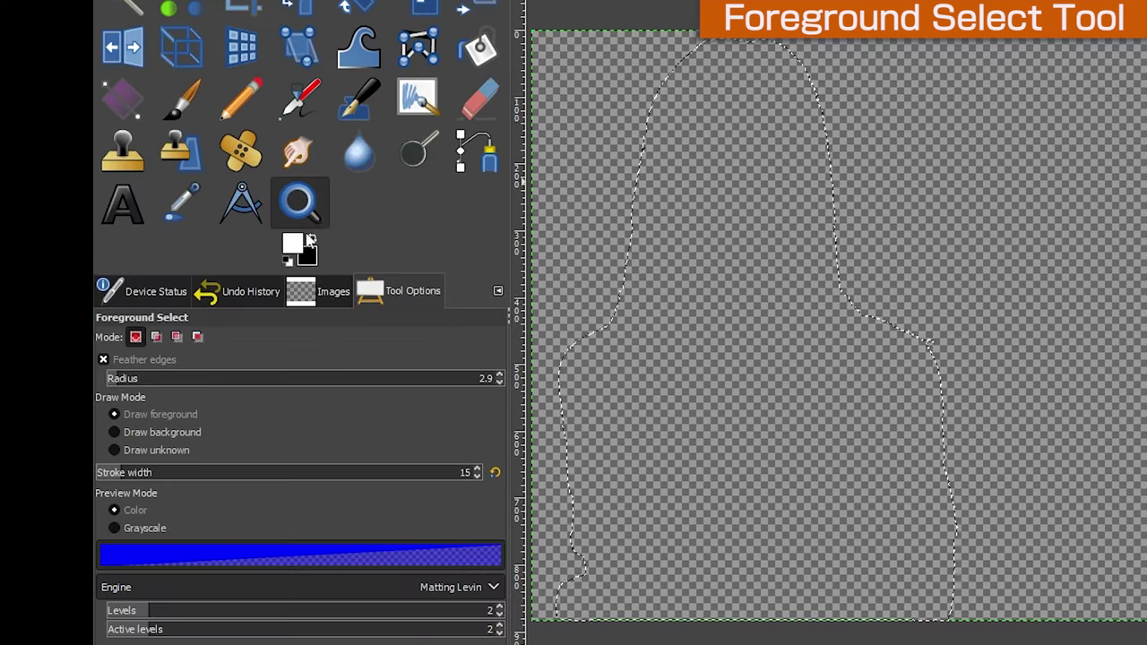
Step: Fill the woman's selected mask area with white foreground, then clear it with Select > None
left_click(293, 246)
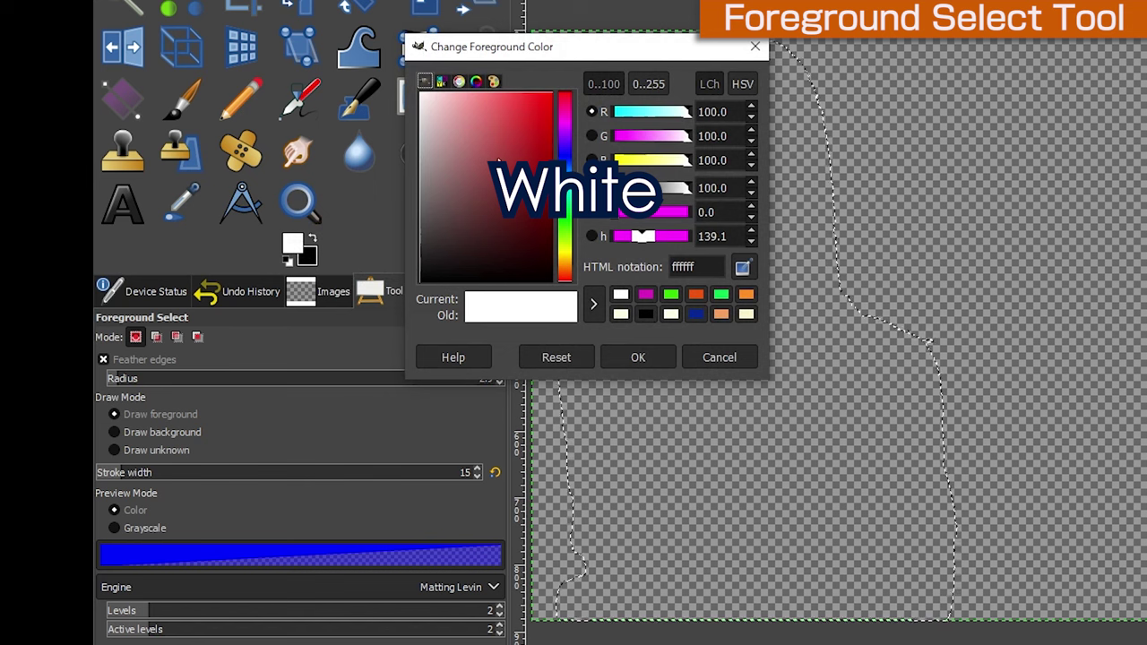
left_click(638, 359)
mouse_move(302, 254)
left_mouse_down()
mouse_move(452, 247)
mouse_move(703, 280)
left_mouse_up()
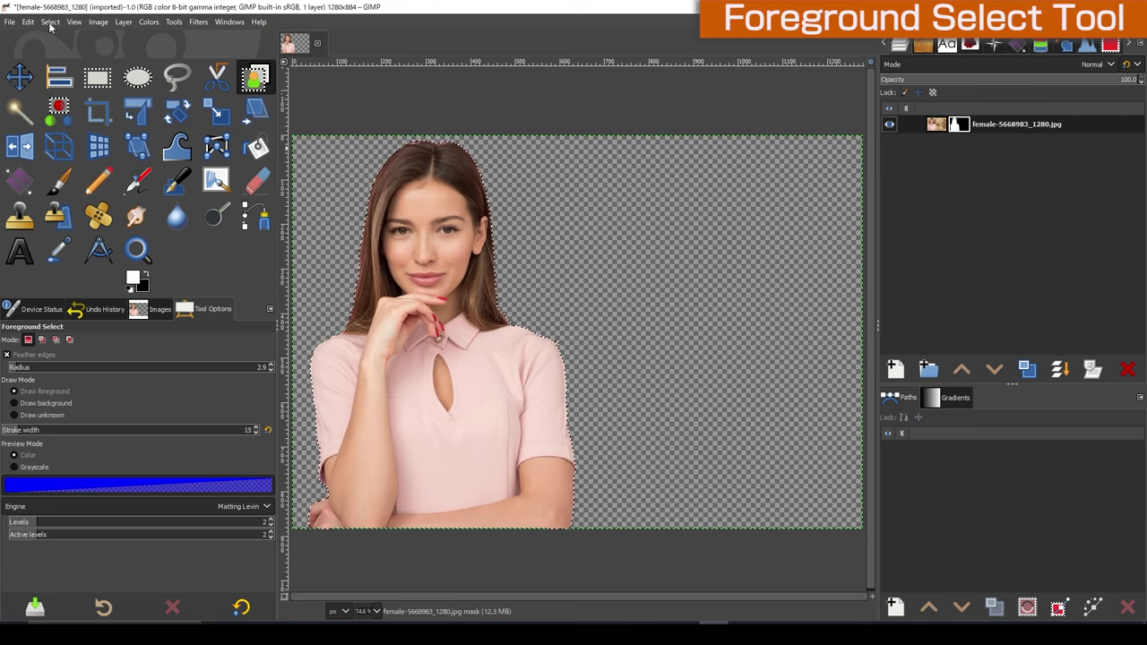
left_click(50, 21)
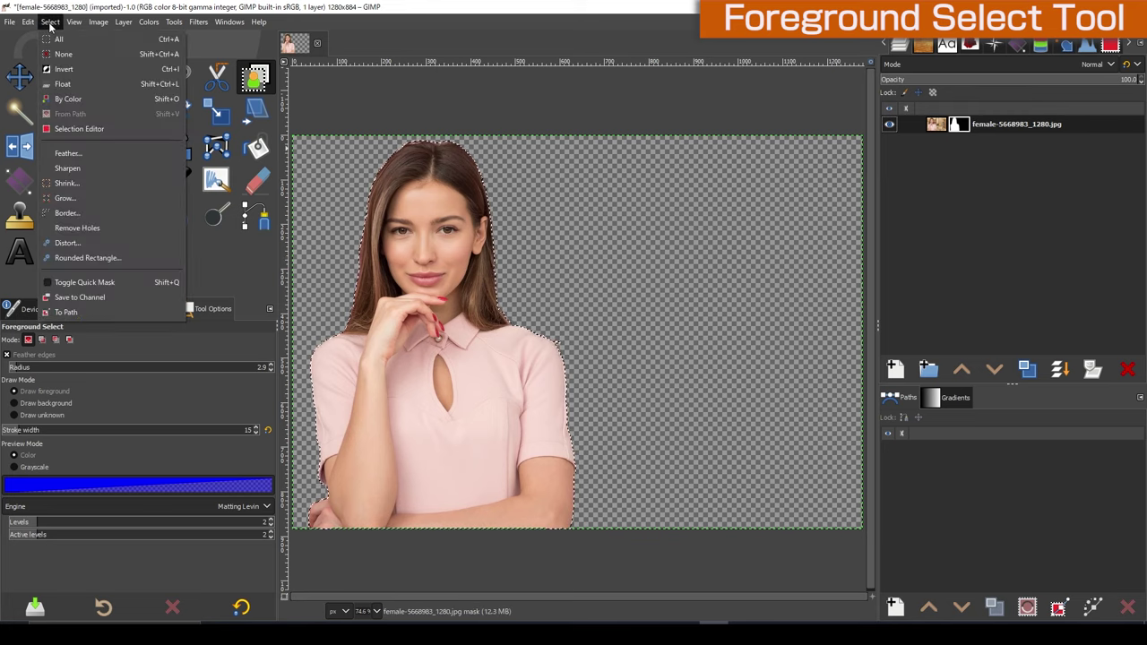
left_click(73, 59)
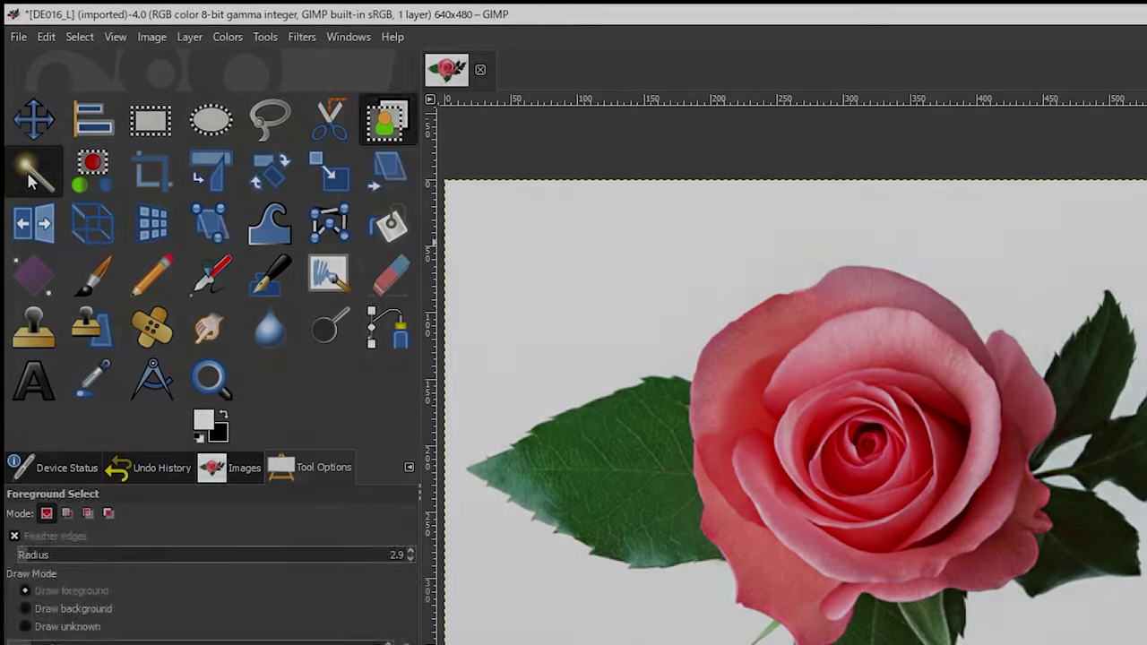
Step: Fuzzy-select the white background around the rose and invert the selection
left_click(30, 175)
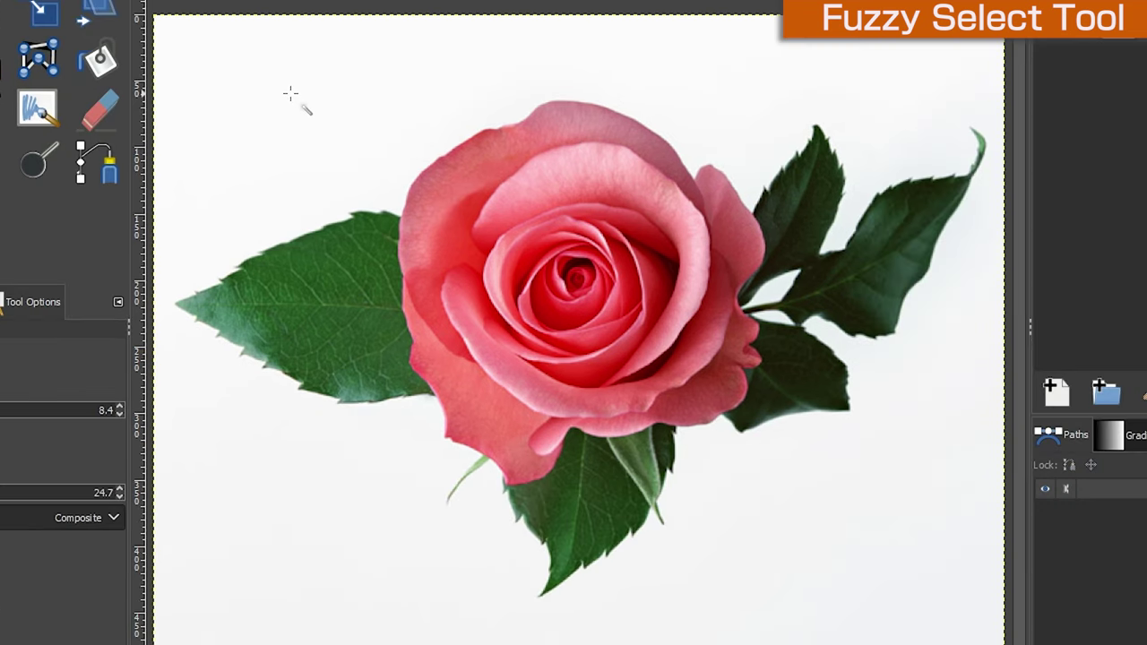
left_click(290, 93)
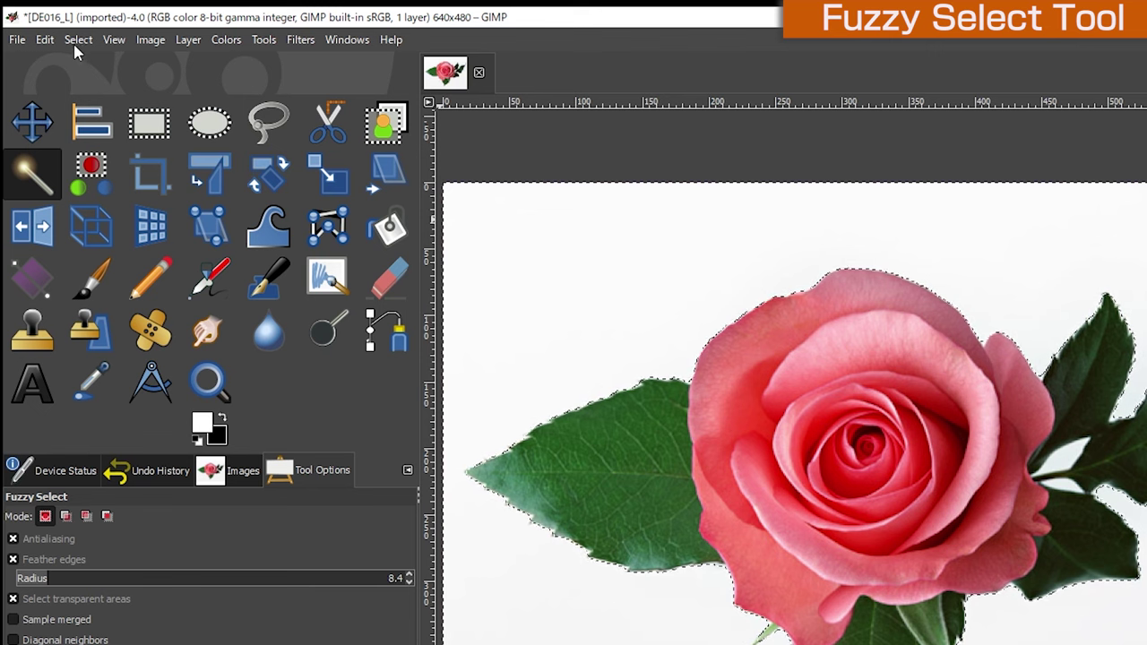
left_click(78, 40)
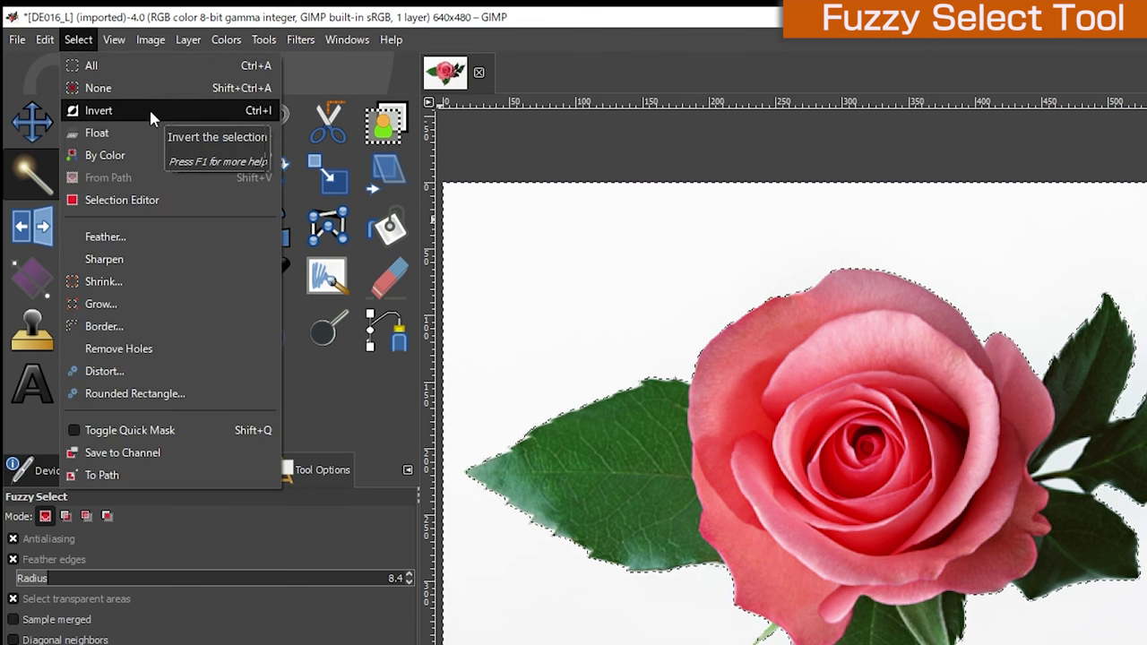
left_click(151, 113)
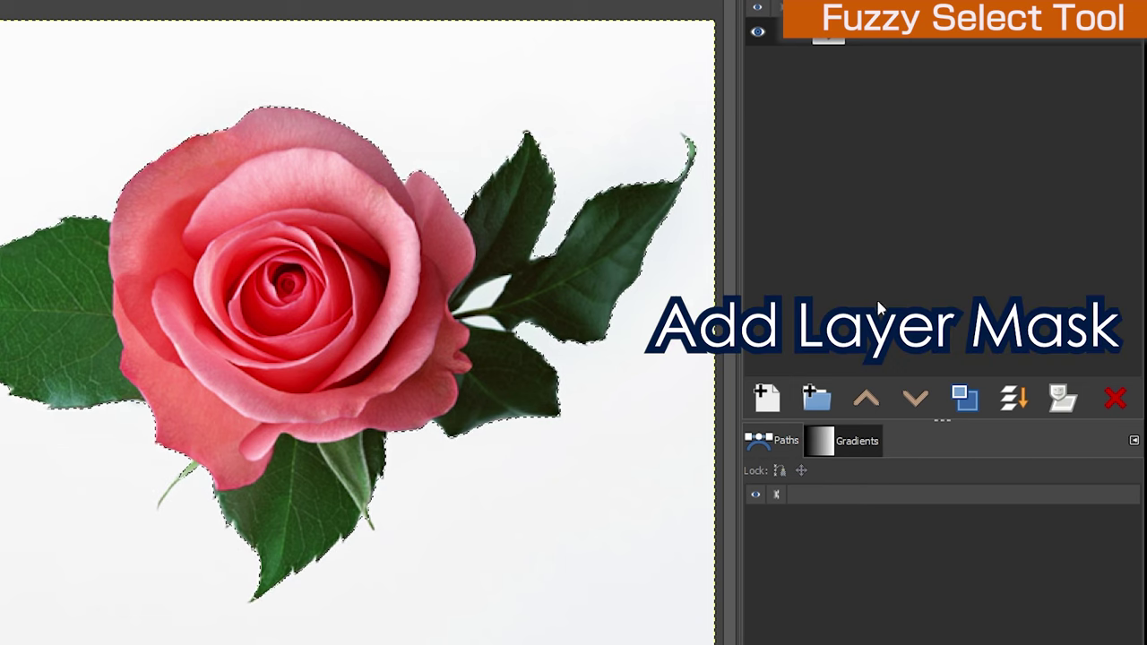
Step: Add a Black (full transparency) mask to the rose layer and fill the selection with white
left_click(1058, 398)
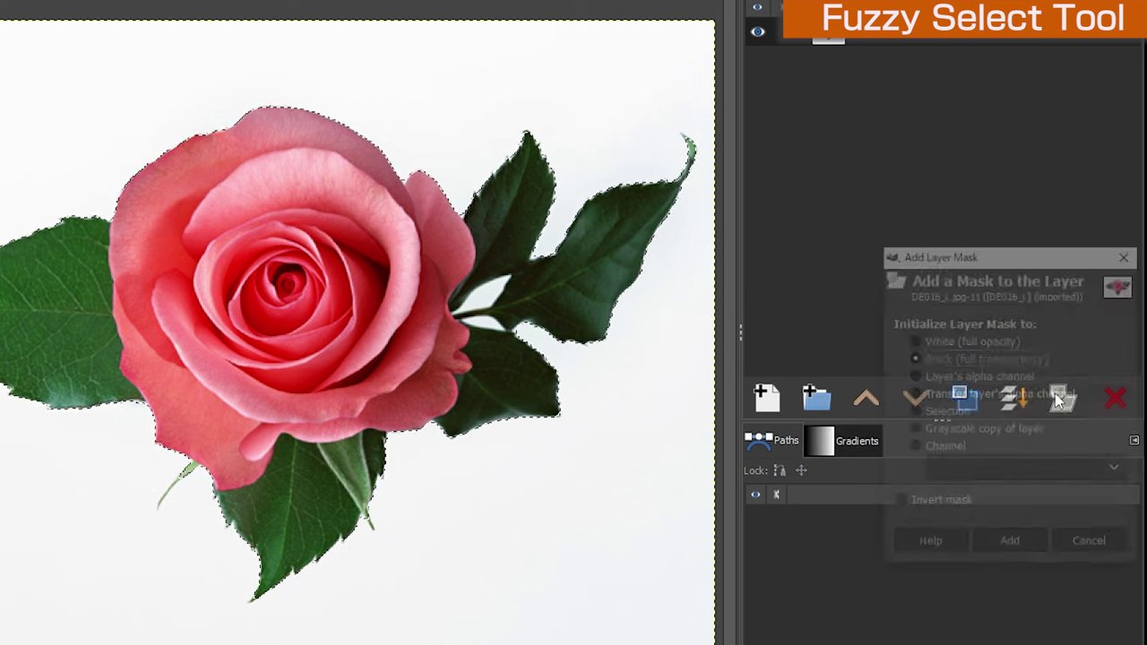
left_click(916, 359)
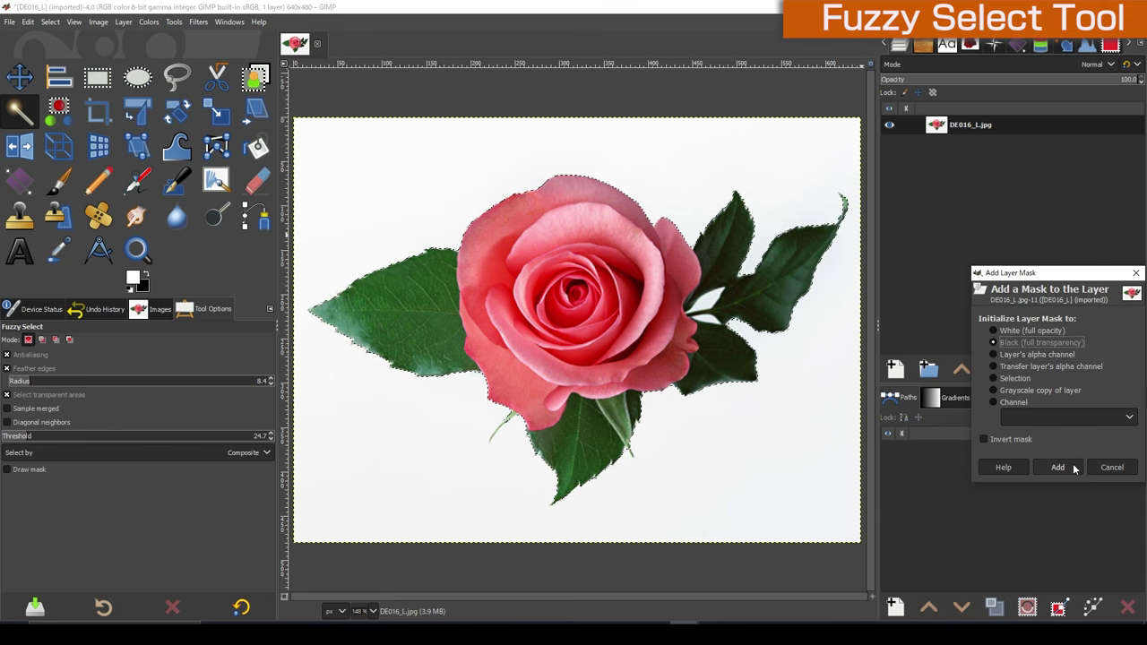
left_click(1066, 467)
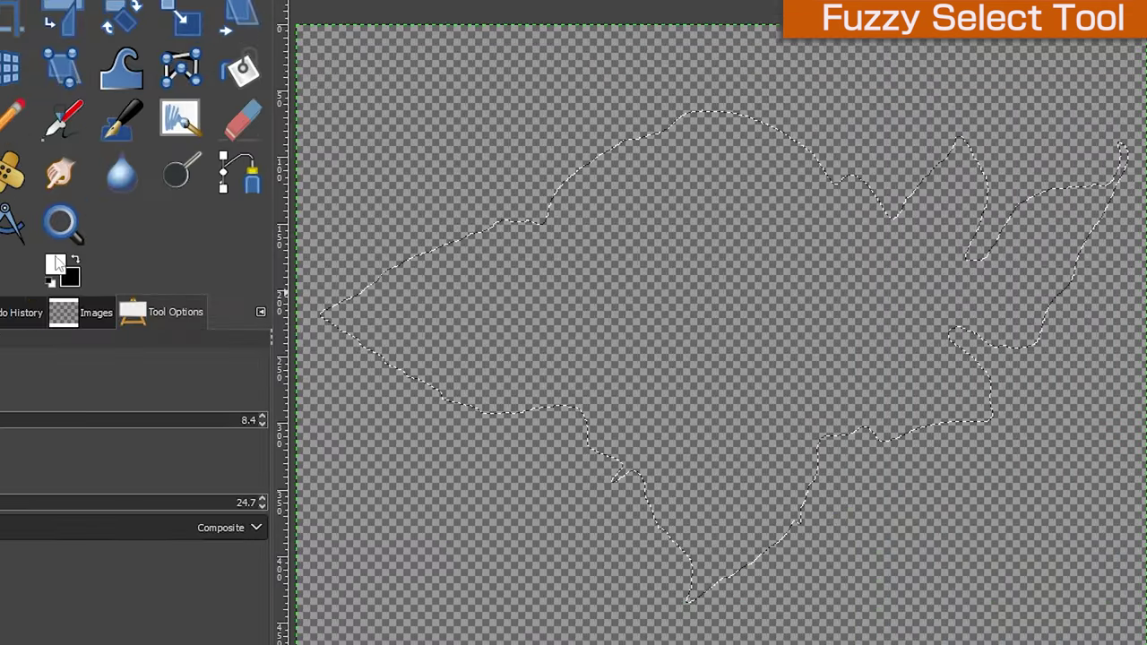
left_click(55, 263)
left_click_drag(199, 132, 183, 114)
left_click(394, 377)
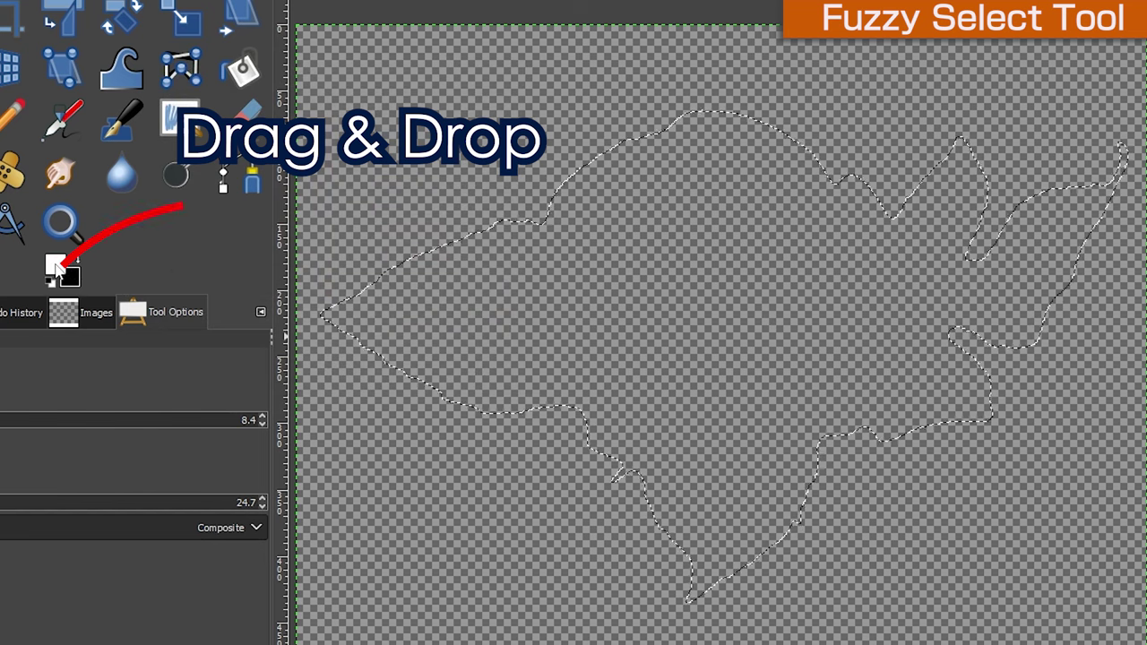
left_click_drag(55, 269, 580, 281)
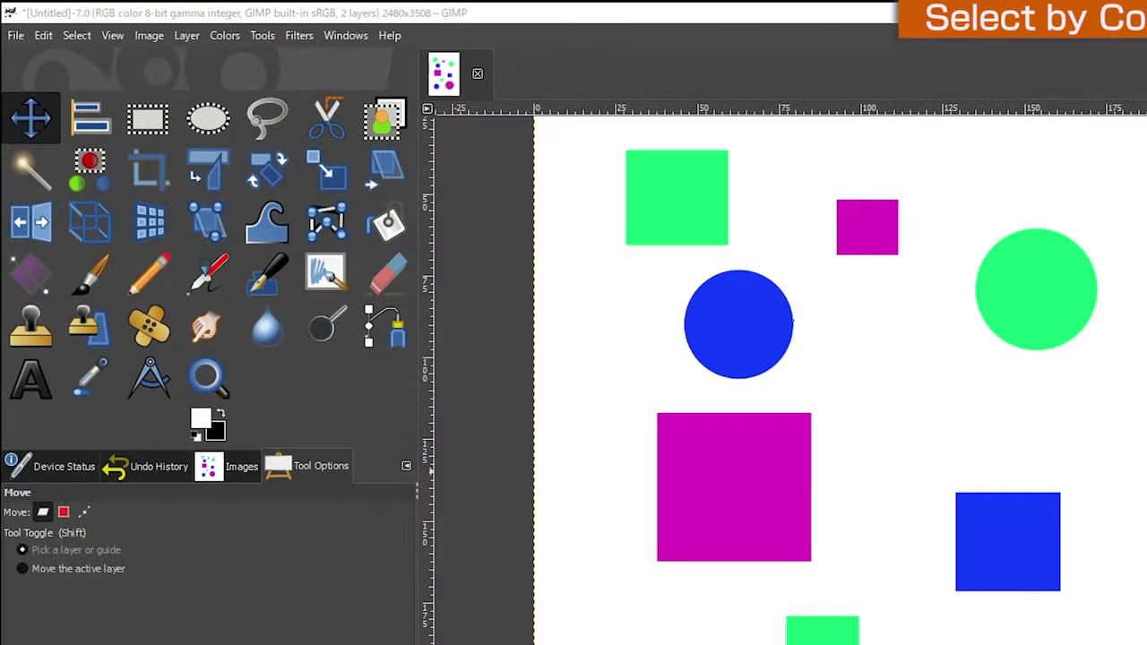
Step: With Select by Color, select all magenta shapes, then all blue, then all green
left_click(86, 172)
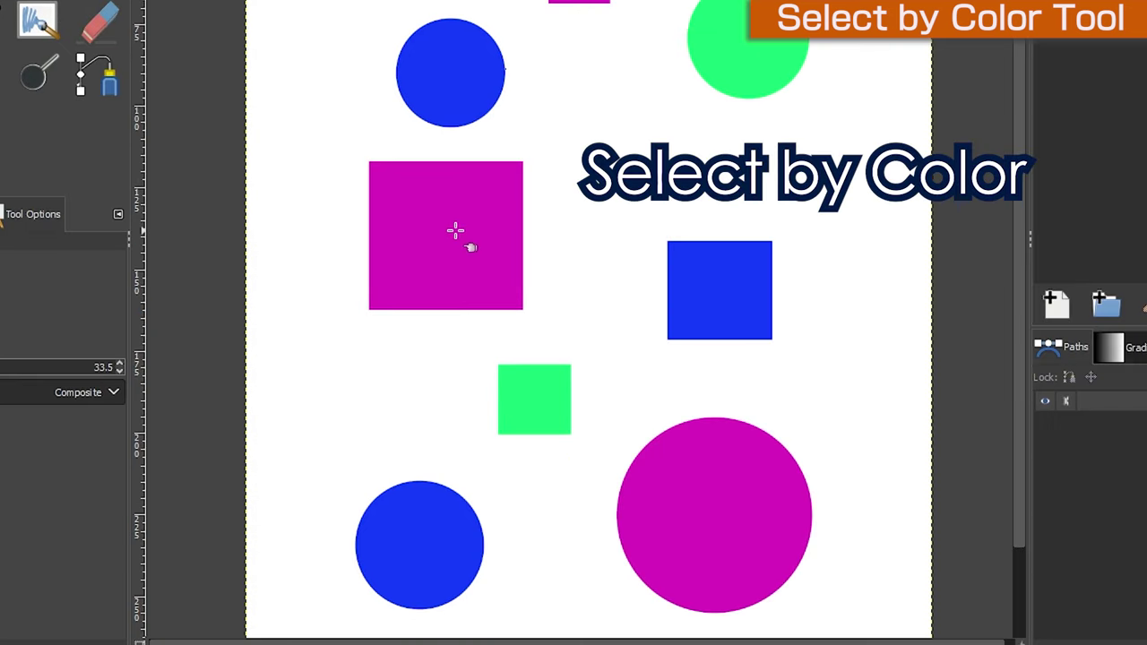
left_click(456, 231)
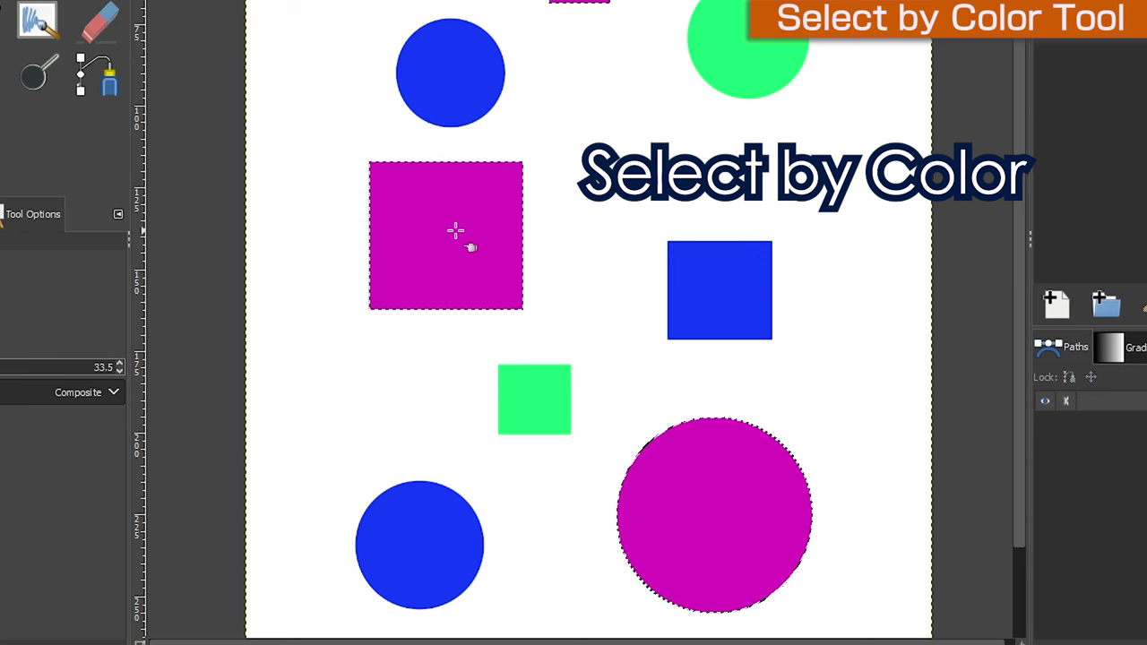
left_click(448, 76)
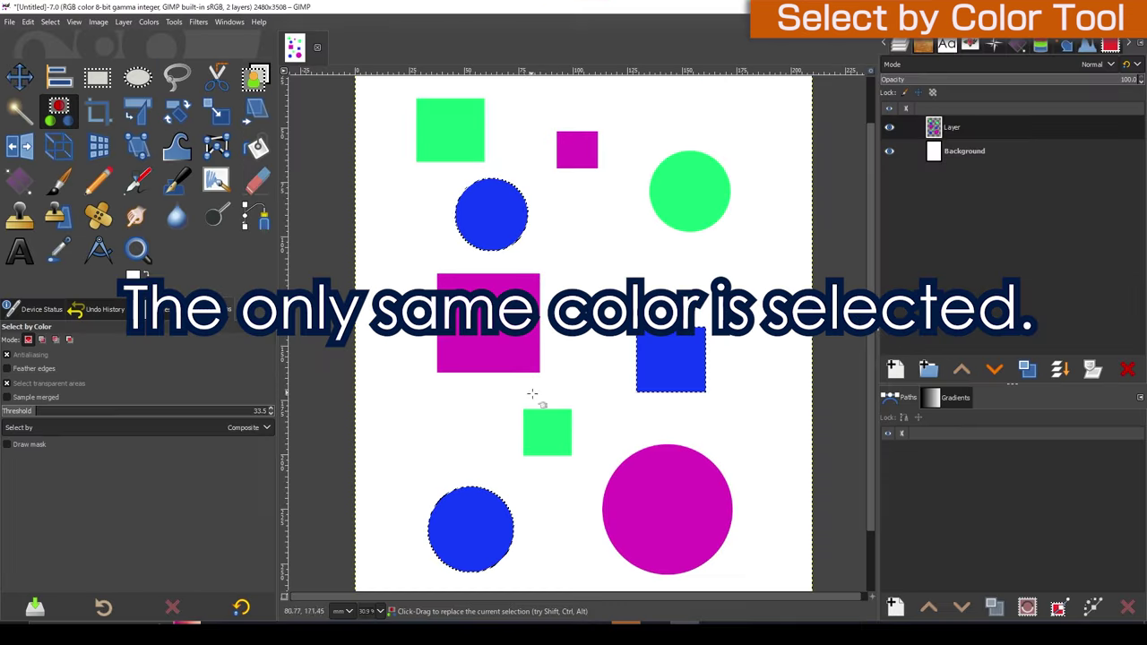
left_click(544, 433)
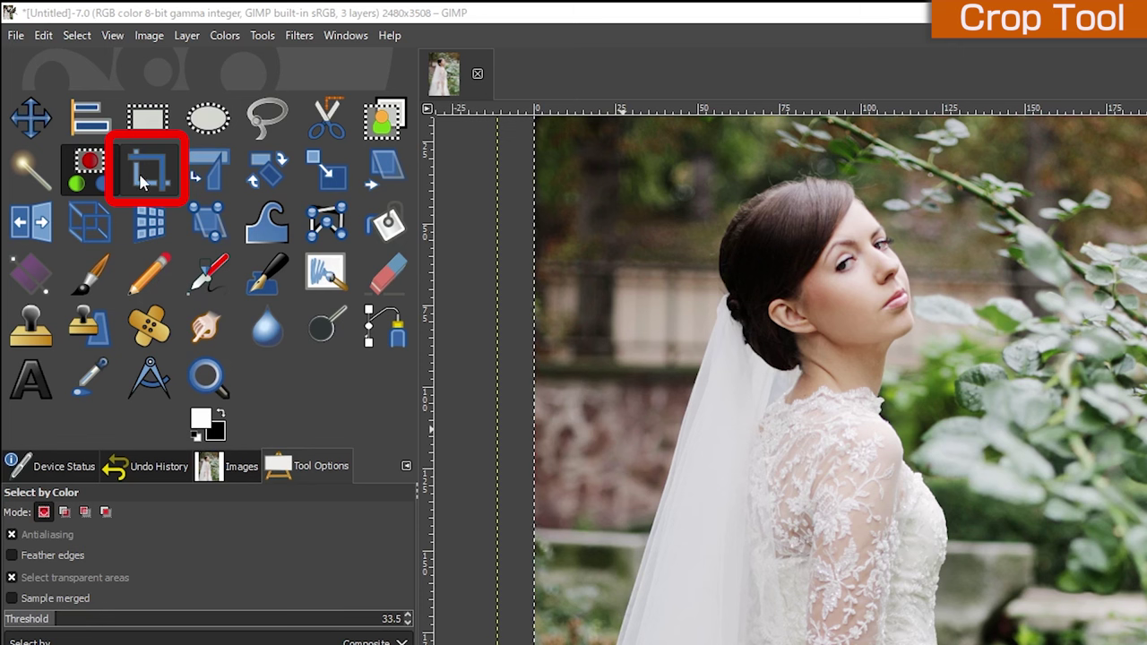
Step: With the Crop tool active, toggle the bride layer's visibility to check the bokeh layer below
left_click(140, 182)
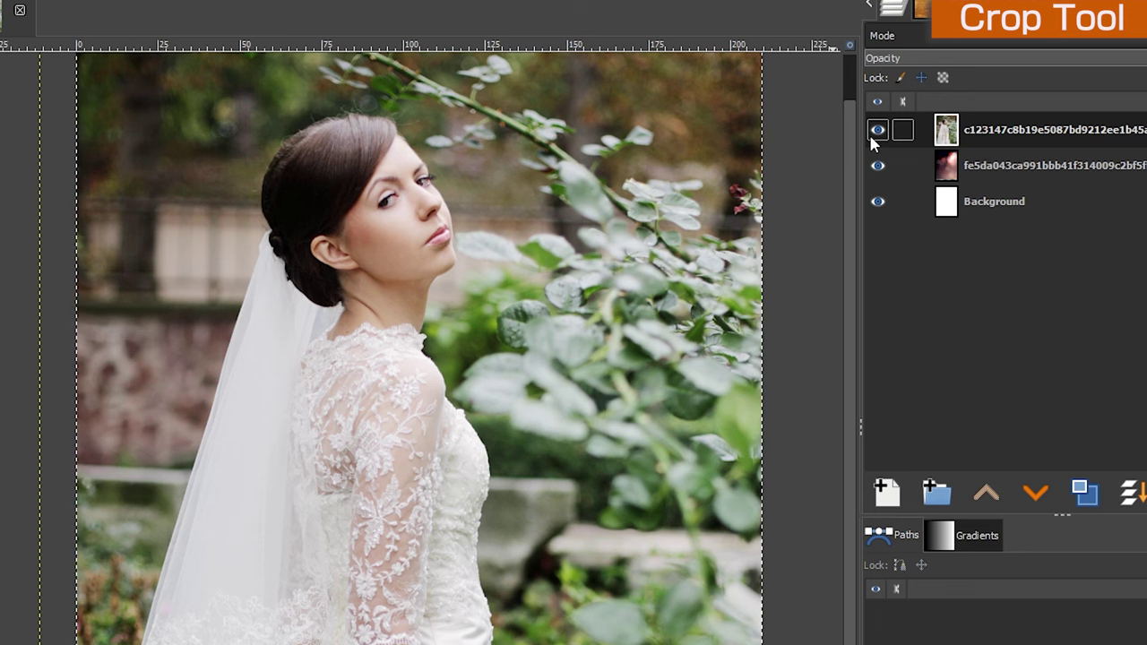
left_click(877, 131)
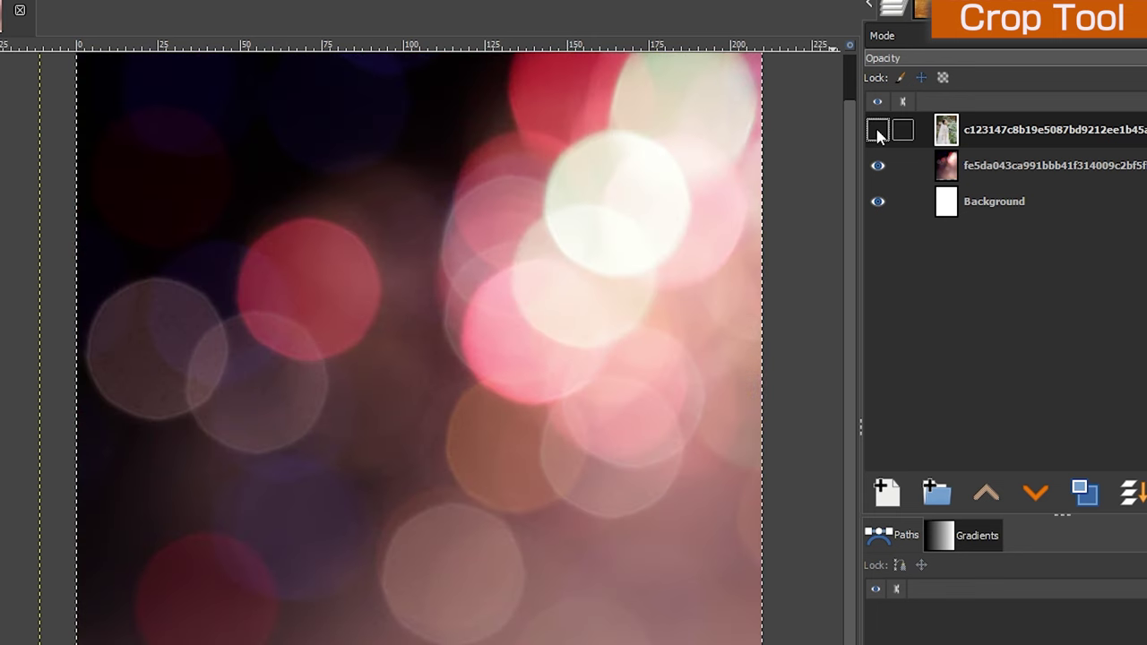
left_click(877, 131)
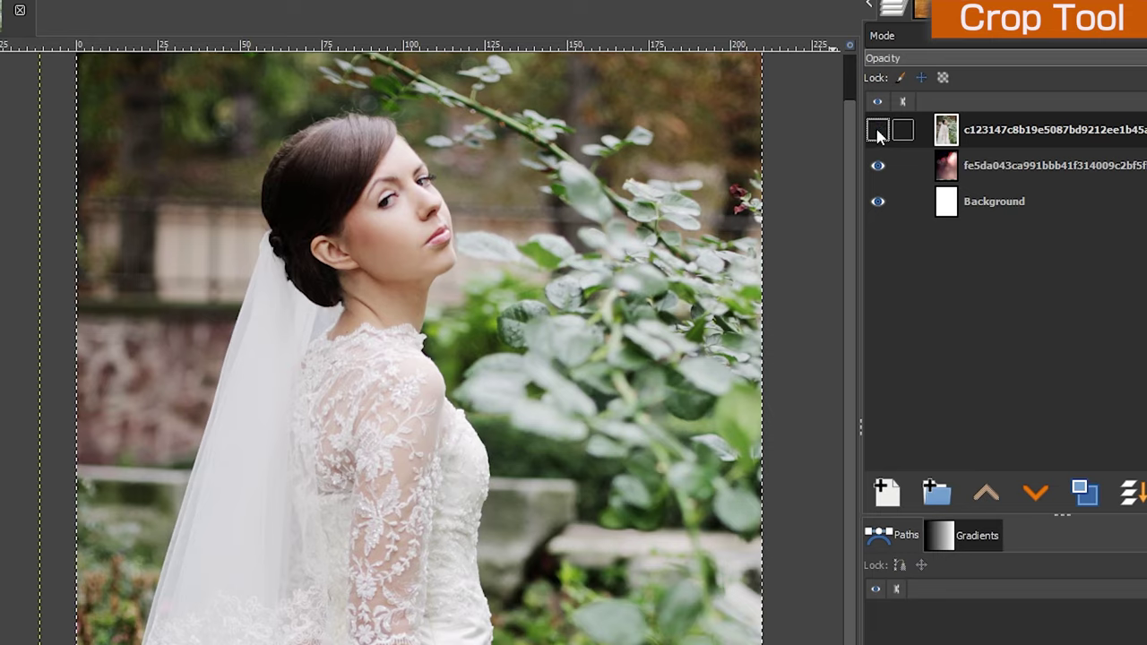
left_click(877, 131)
left_click(877, 131)
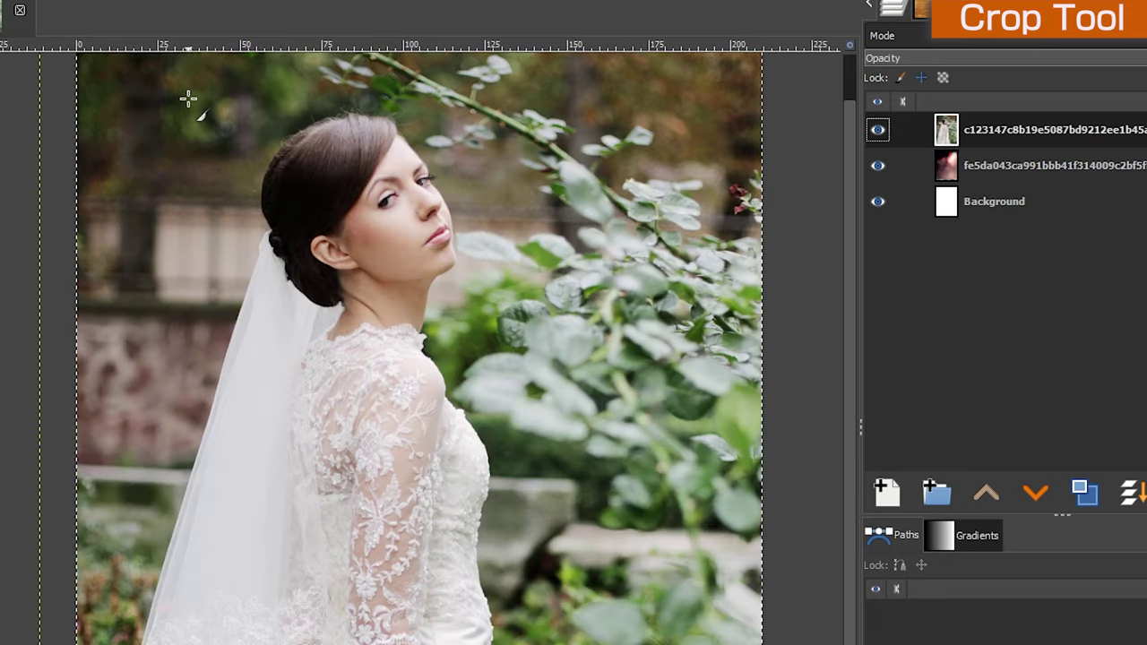
Step: Draw and adjust a crop rectangle around the bride, cropping all layers to 1585×1868
left_click_drag(189, 98, 522, 546)
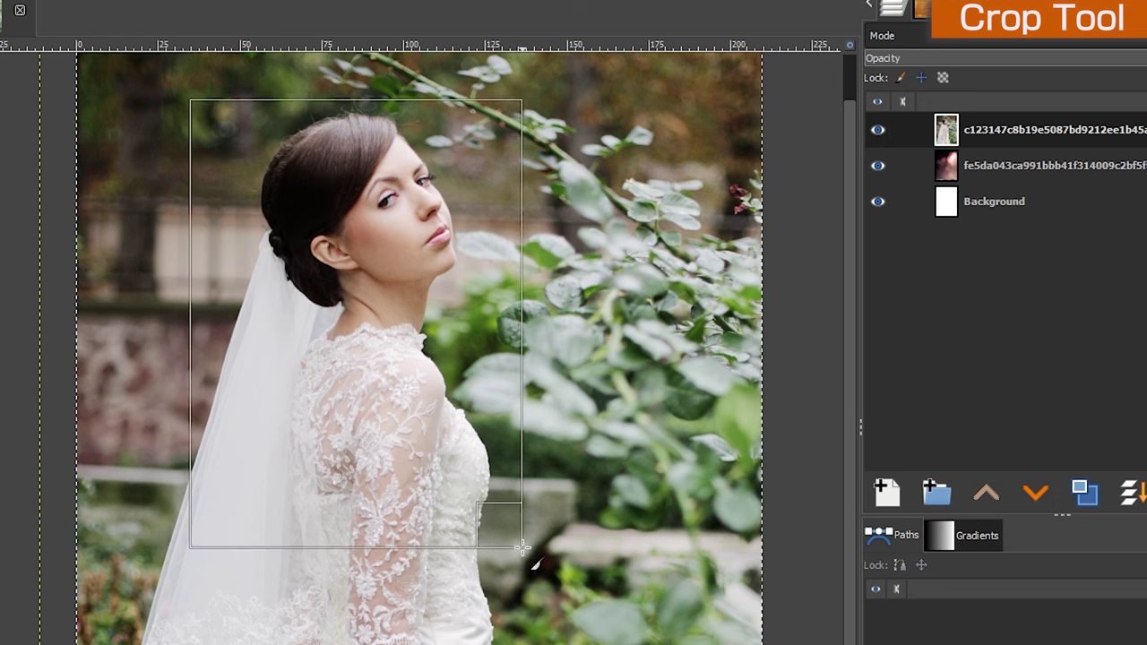
left_click_drag(521, 546, 624, 595)
mouse_move(484, 470)
left_mouse_down()
mouse_move(430, 484)
mouse_move(441, 445)
left_mouse_up()
mouse_move(346, 544)
left_mouse_down()
mouse_move(305, 372)
mouse_move(325, 568)
left_mouse_up()
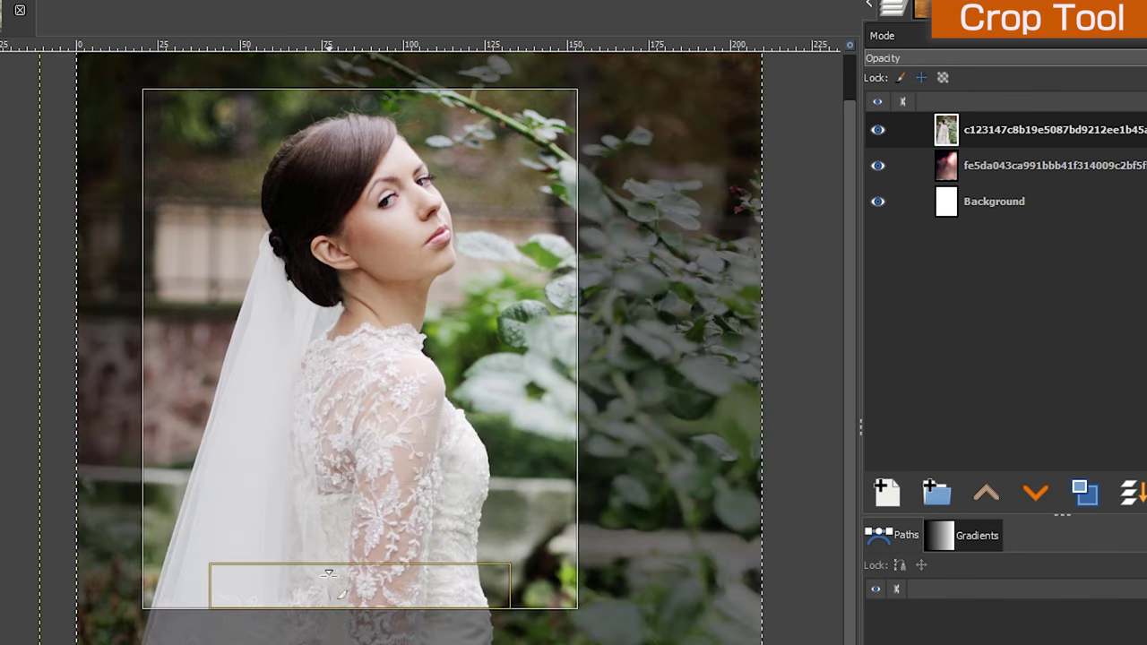
mouse_move(559, 589)
left_mouse_down()
mouse_move(468, 538)
mouse_move(502, 545)
mouse_move(564, 590)
left_mouse_up()
key("Return")
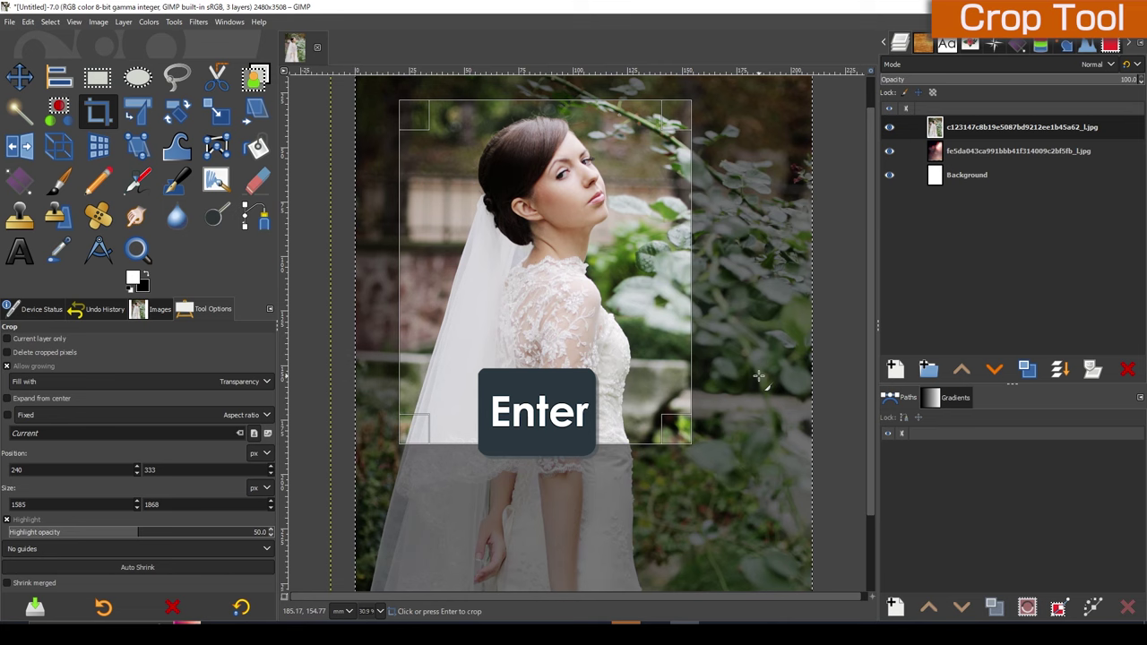
key("Return")
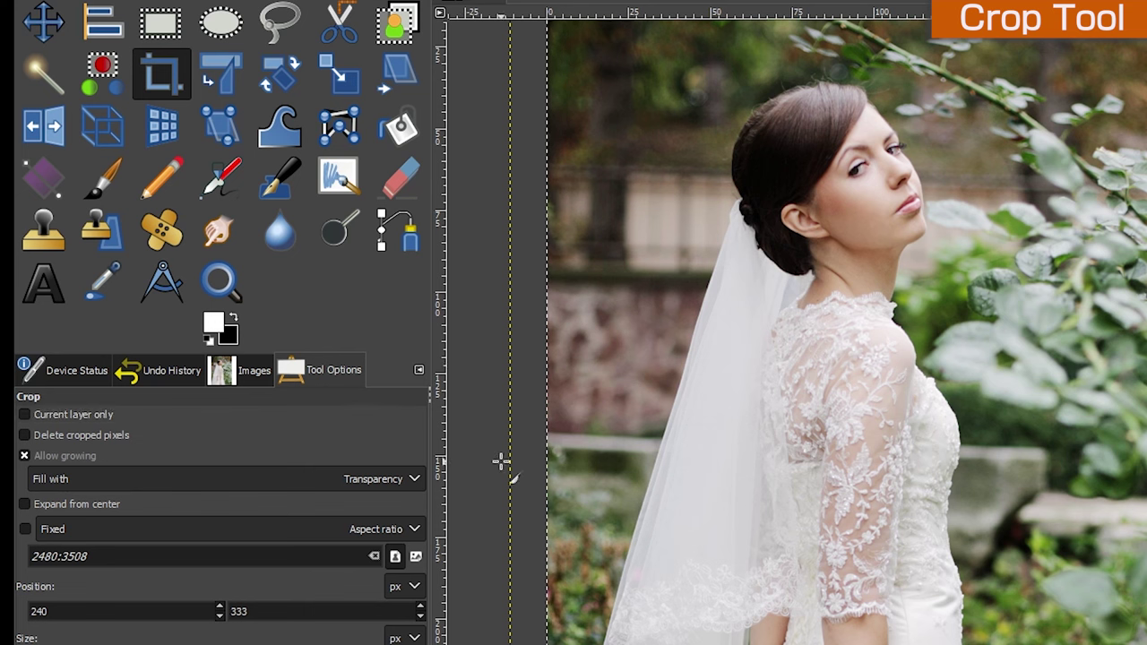
Step: With Current layer only ticked, crop just the bride layer to 1576×1861 around her
left_click(24, 415)
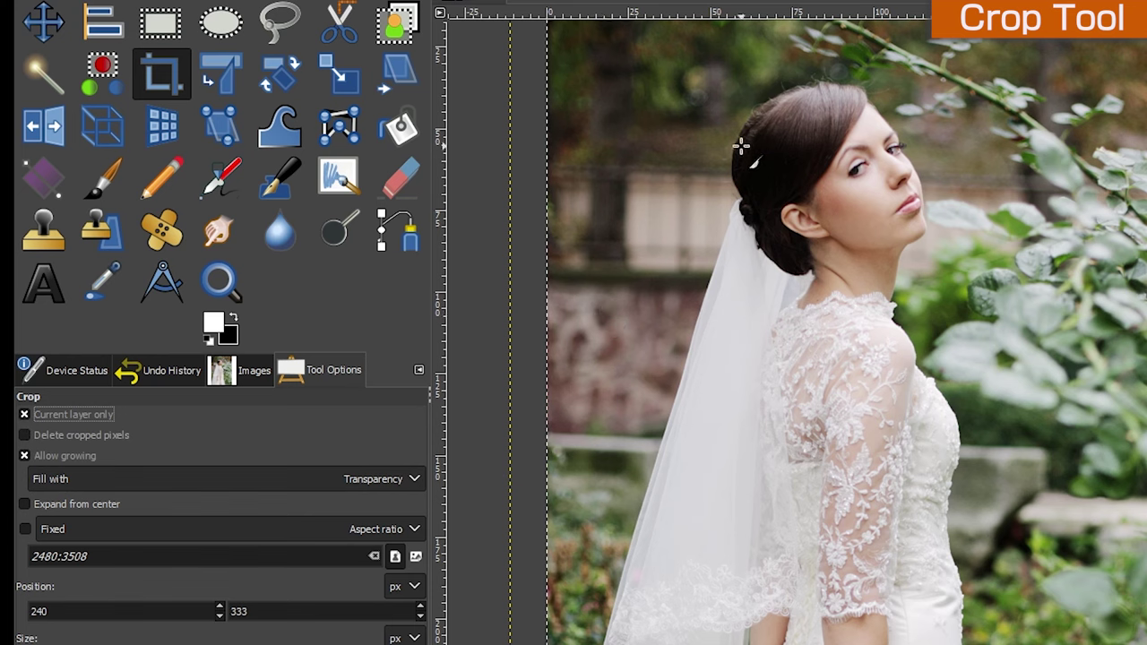
mouse_move(650, 62)
left_mouse_down()
mouse_move(831, 235)
mouse_move(1085, 575)
left_mouse_up()
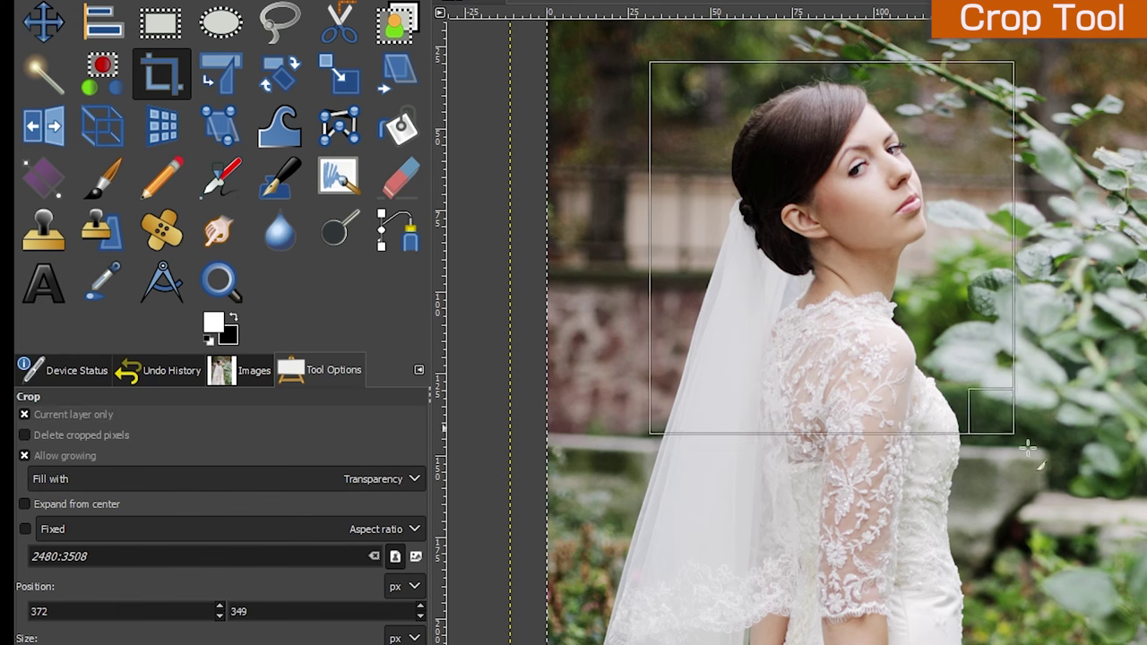
left_click_drag(984, 460, 953, 456)
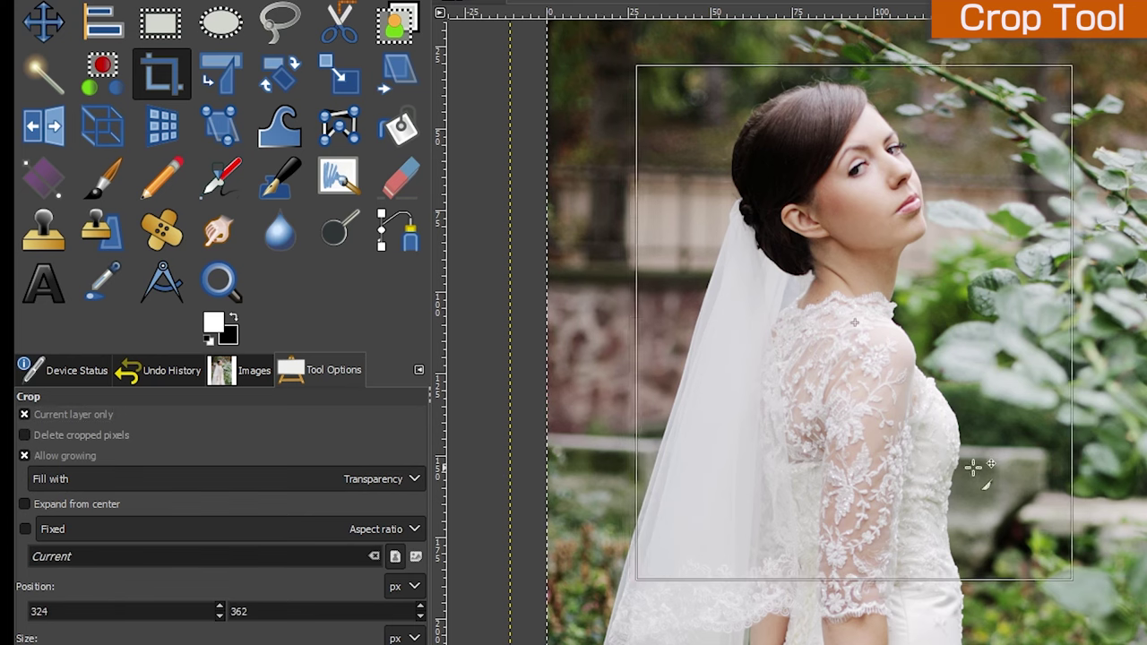
key("Return")
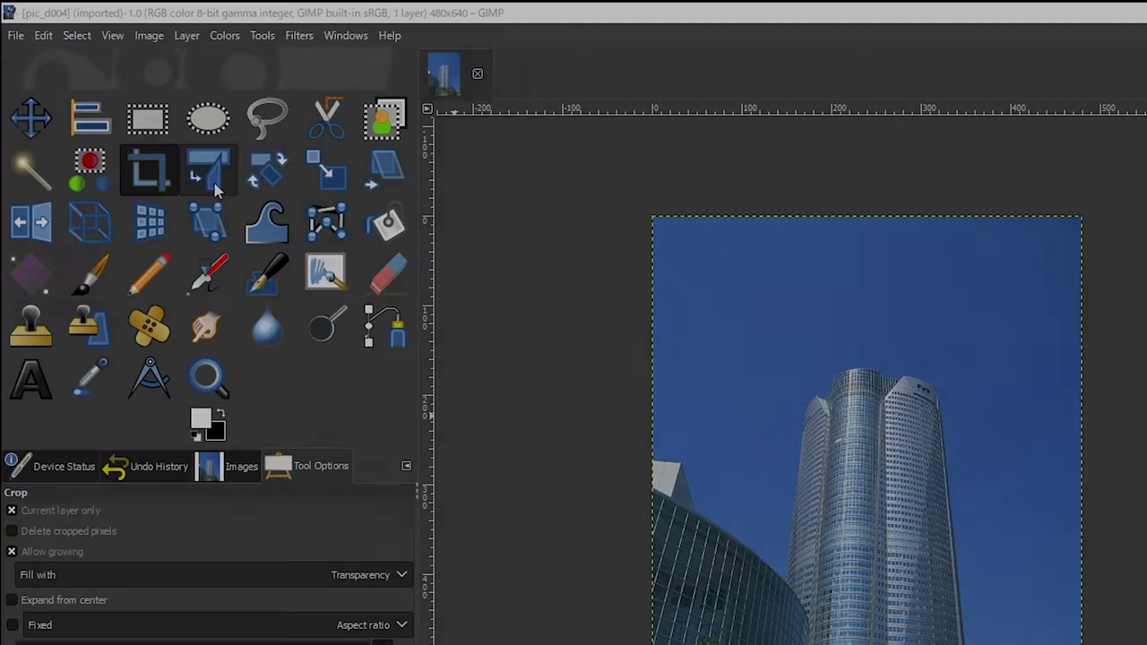
Step: Start Unified Transform on the skyscraper photo and preview vertical and horizontal shears
left_click(213, 177)
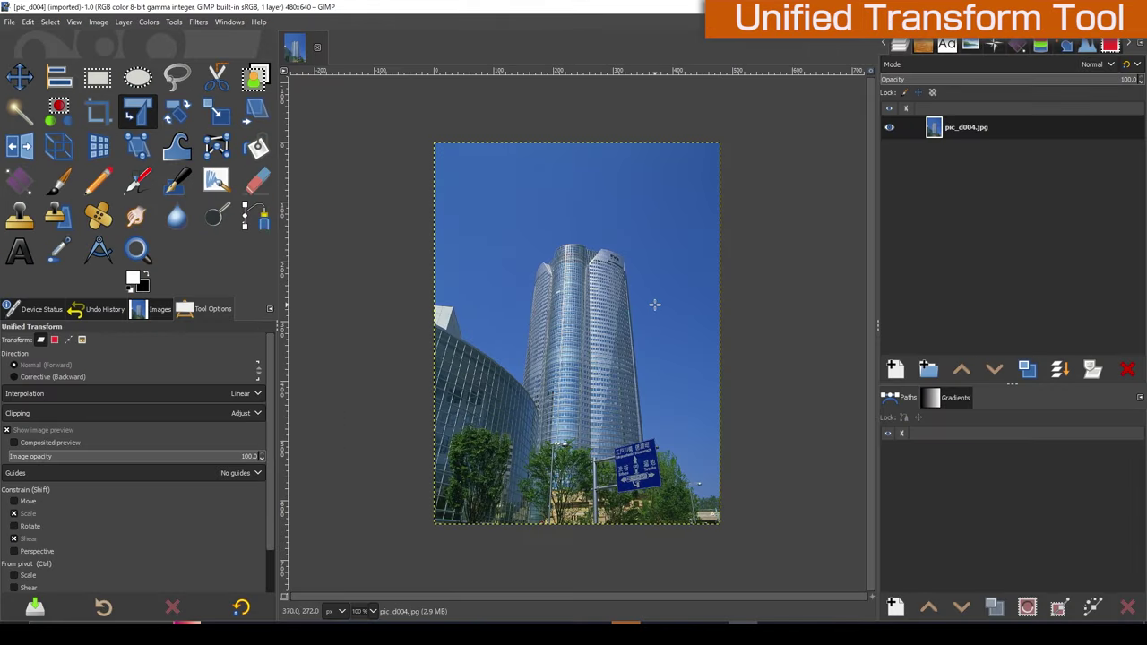
left_click(654, 305)
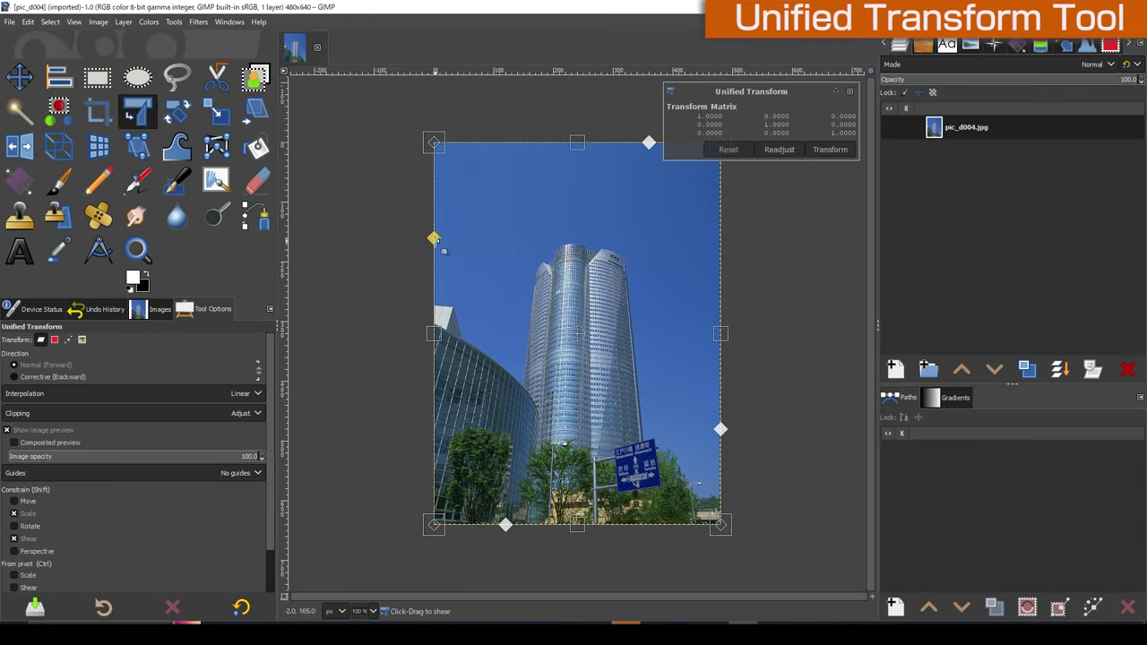
mouse_move(434, 239)
left_mouse_down()
mouse_move(434, 184)
mouse_move(427, 321)
left_mouse_up()
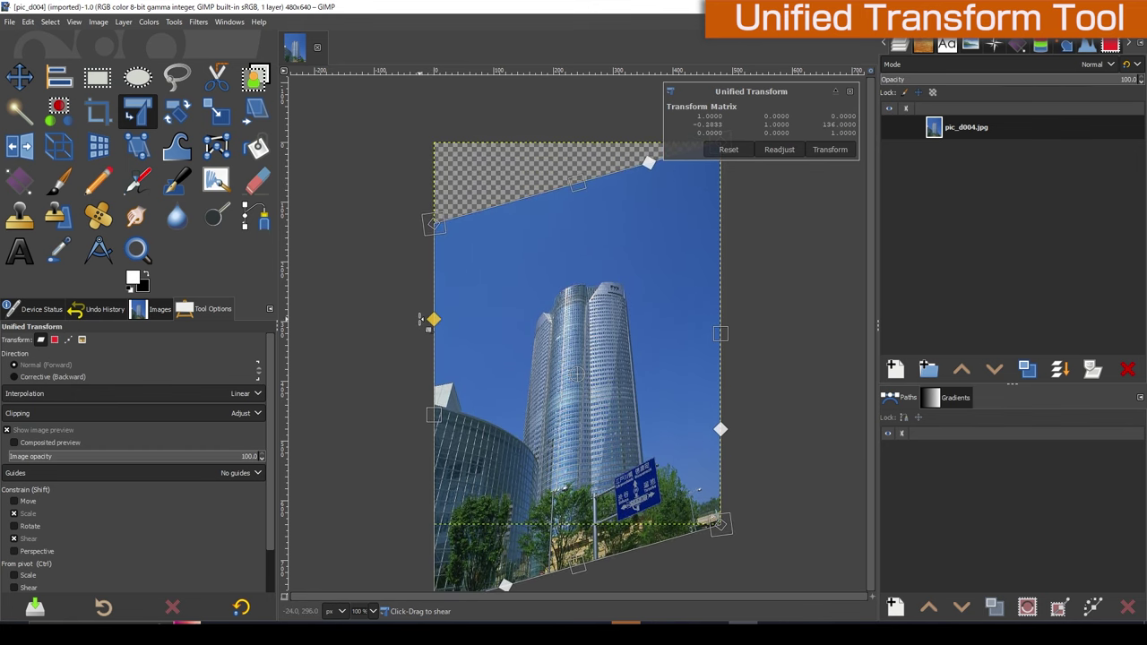
mouse_move(426, 321)
left_mouse_down()
mouse_move(426, 229)
mouse_move(426, 238)
left_mouse_up()
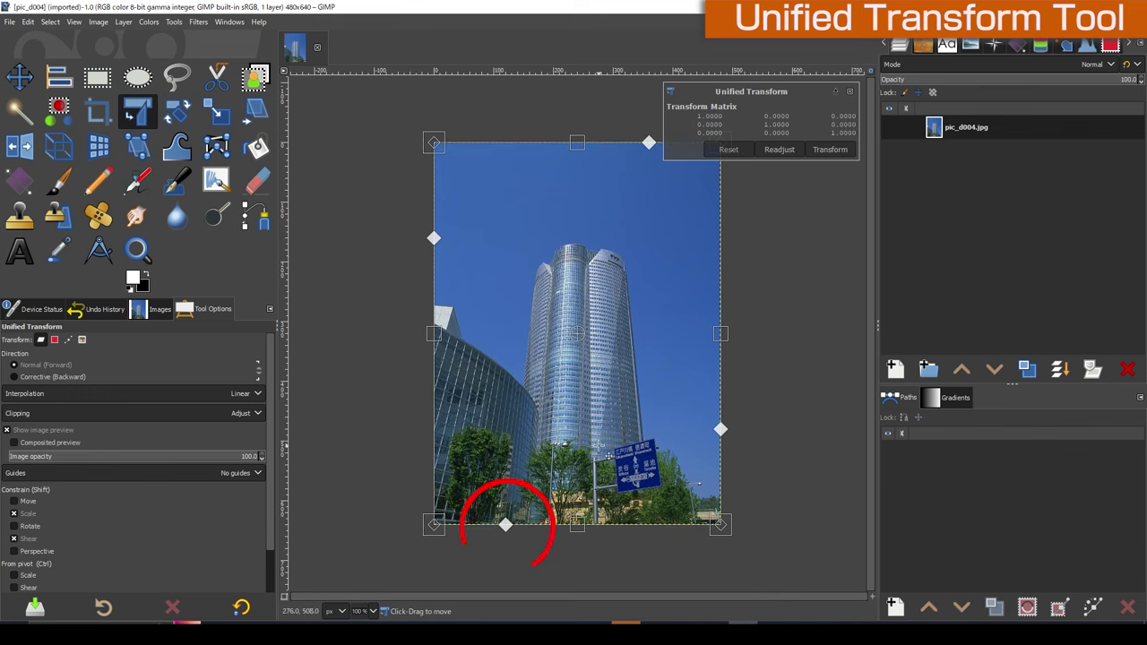
mouse_move(506, 525)
left_mouse_down()
mouse_move(655, 526)
mouse_move(374, 526)
mouse_move(506, 526)
left_mouse_up()
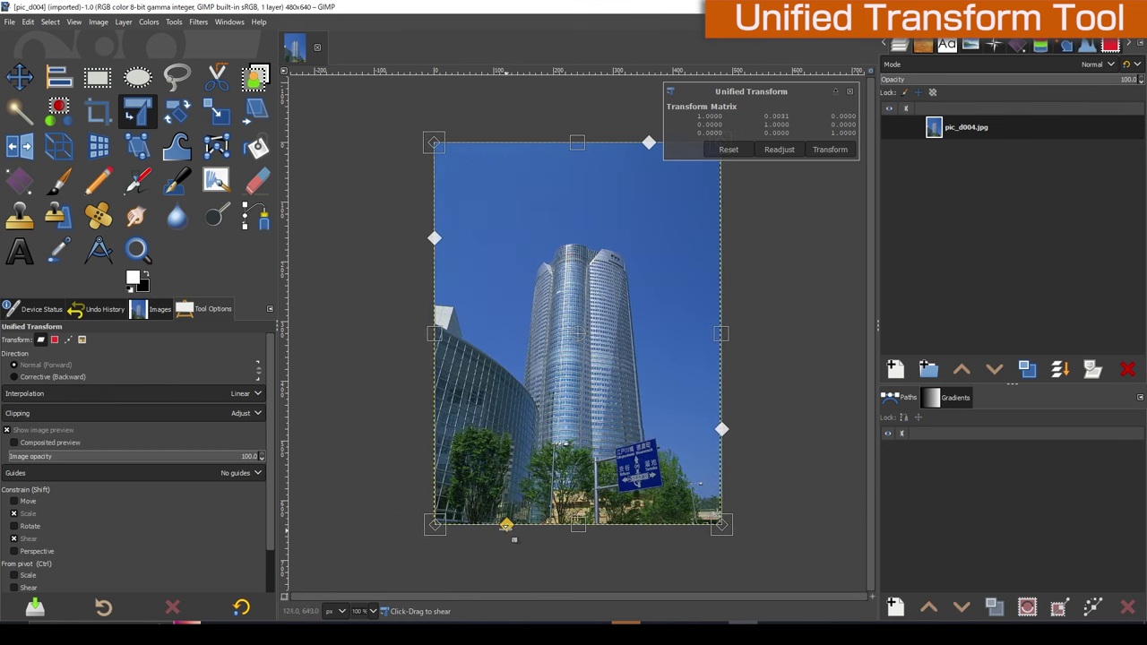
Step: Drag the skyscraper photo's corner handles into a tilted perspective and apply the transform
left_click(438, 147)
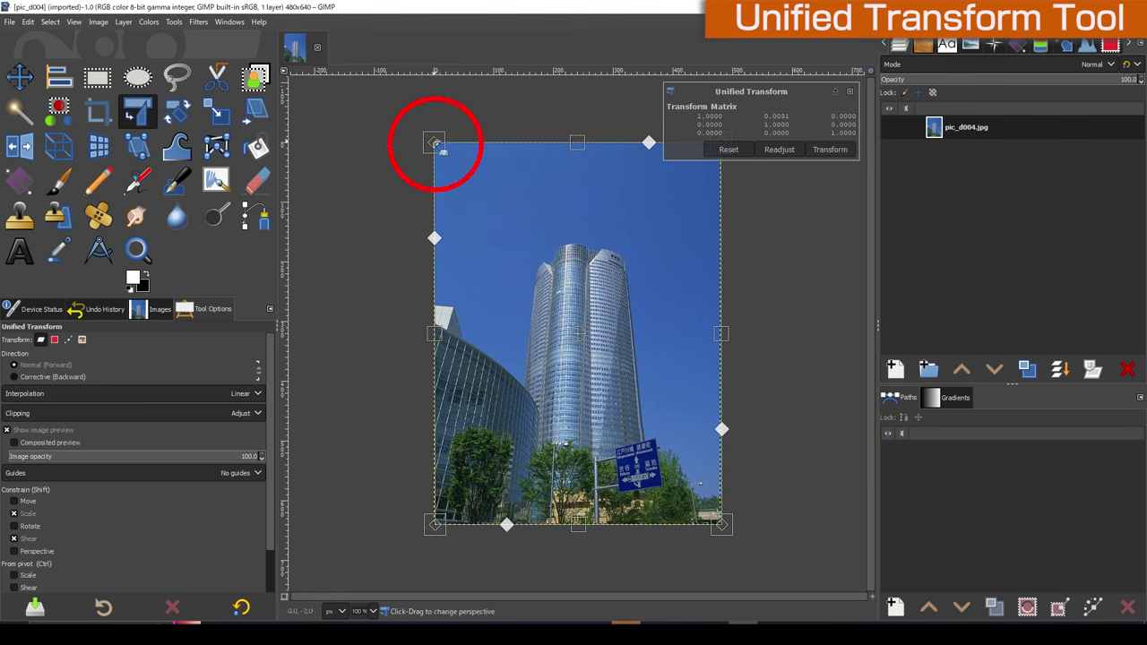
left_click_drag(441, 150, 519, 260)
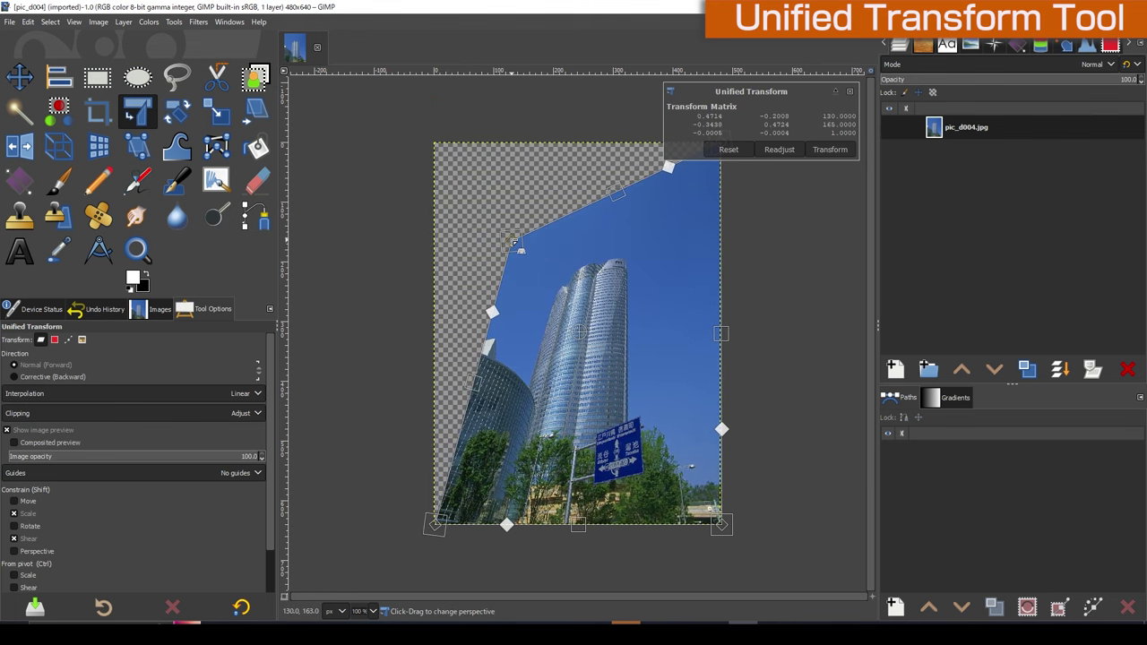
left_click_drag(437, 525, 436, 431)
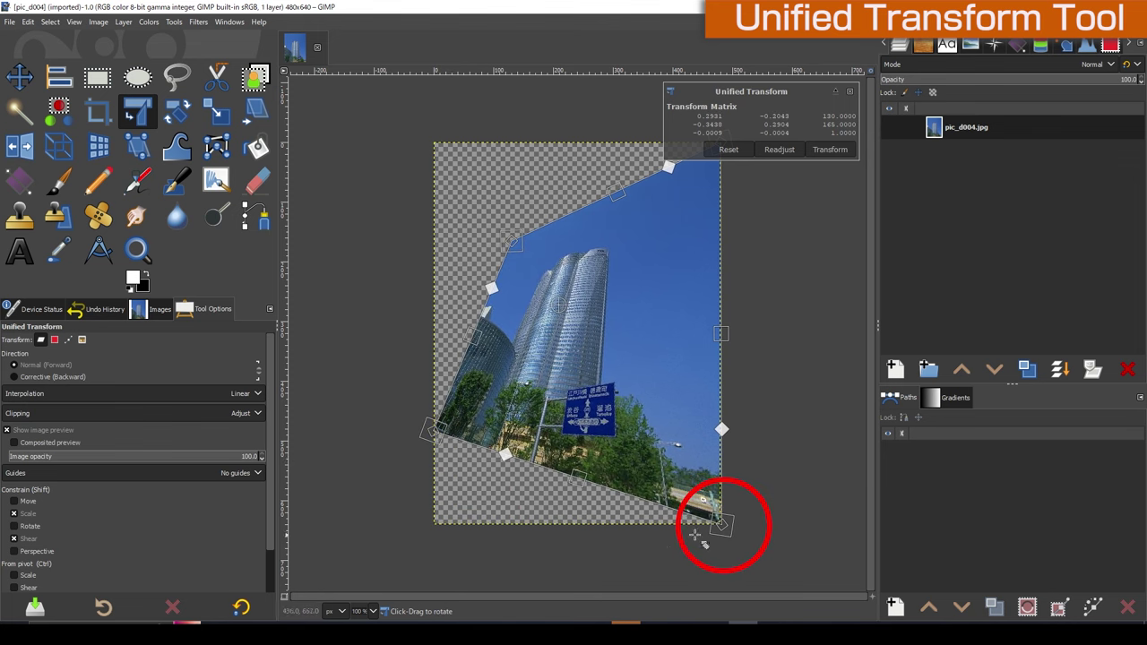
mouse_move(722, 521)
left_mouse_down()
mouse_move(691, 412)
mouse_move(724, 518)
left_mouse_up()
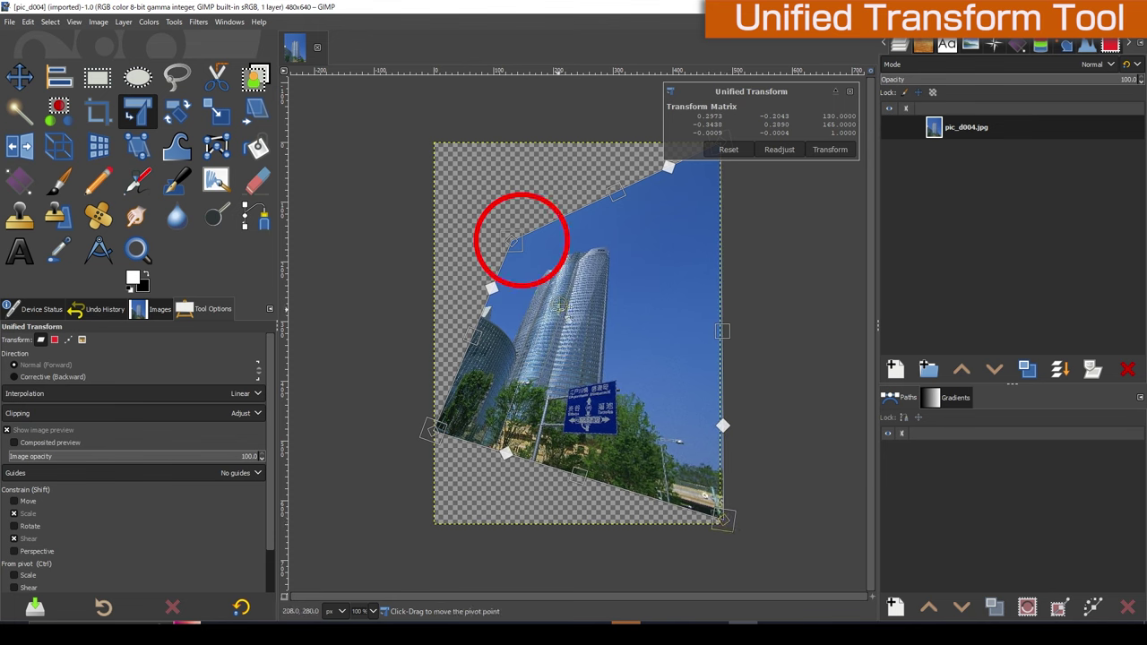
left_click_drag(512, 241, 441, 185)
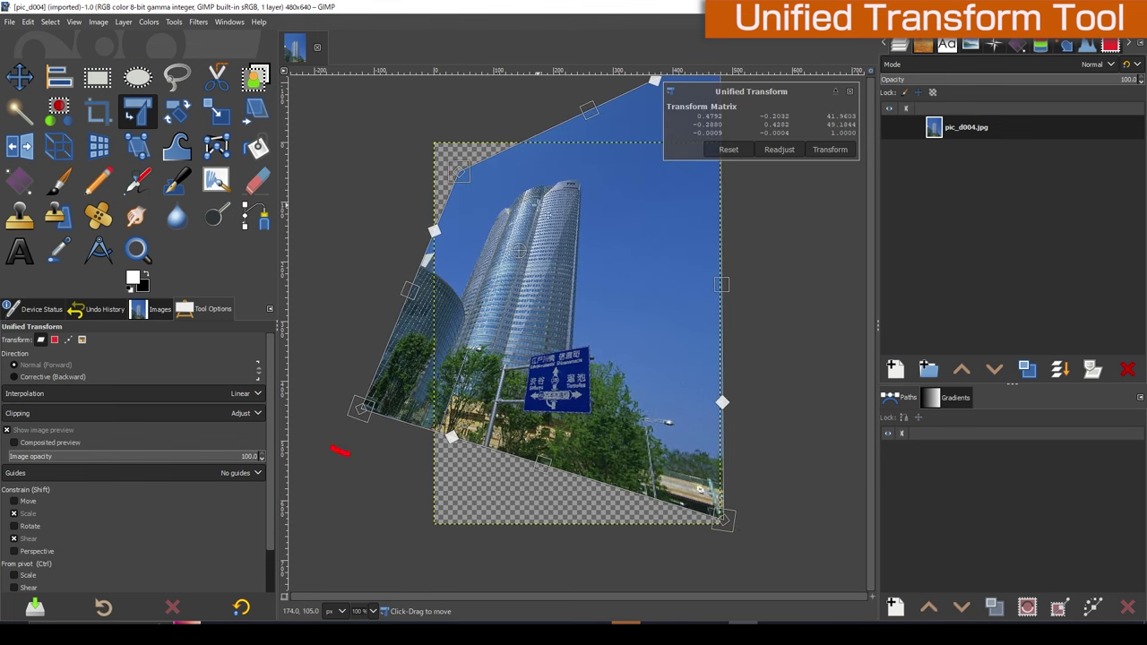
mouse_move(361, 408)
left_mouse_down()
mouse_move(539, 509)
mouse_move(387, 472)
left_mouse_up()
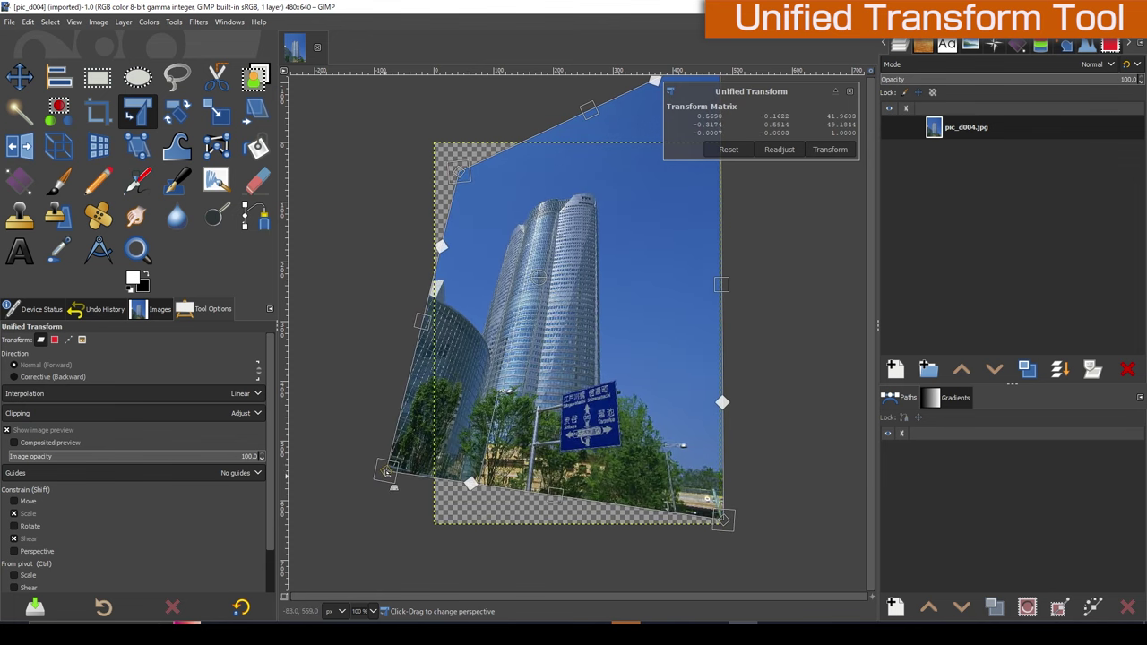
key("Return")
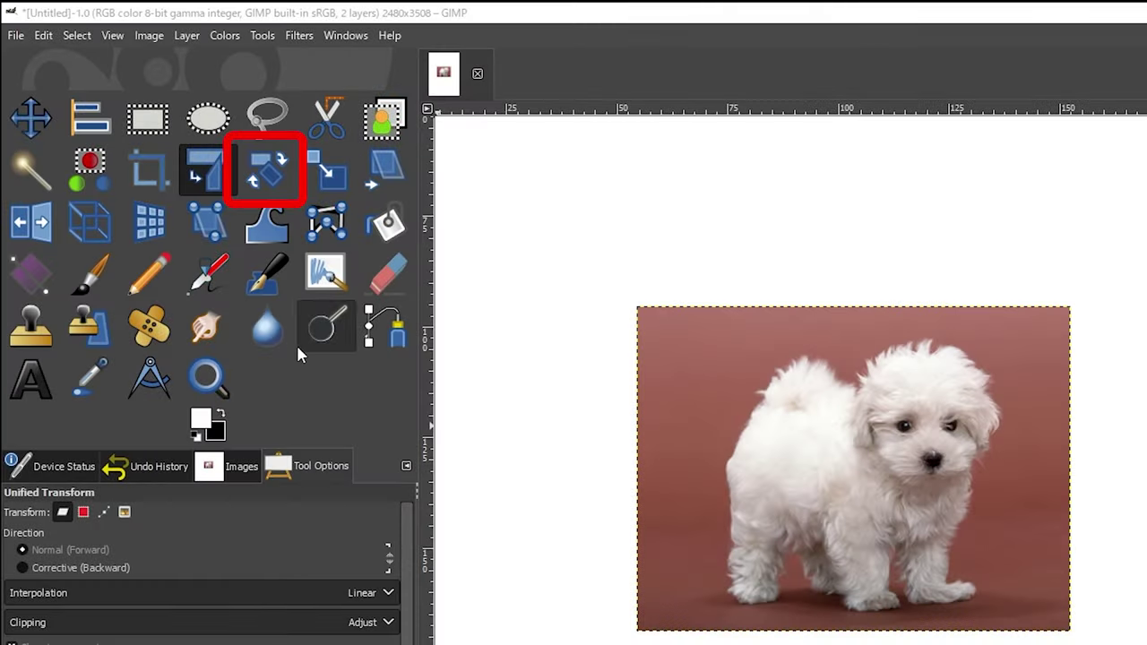
left_click(274, 173)
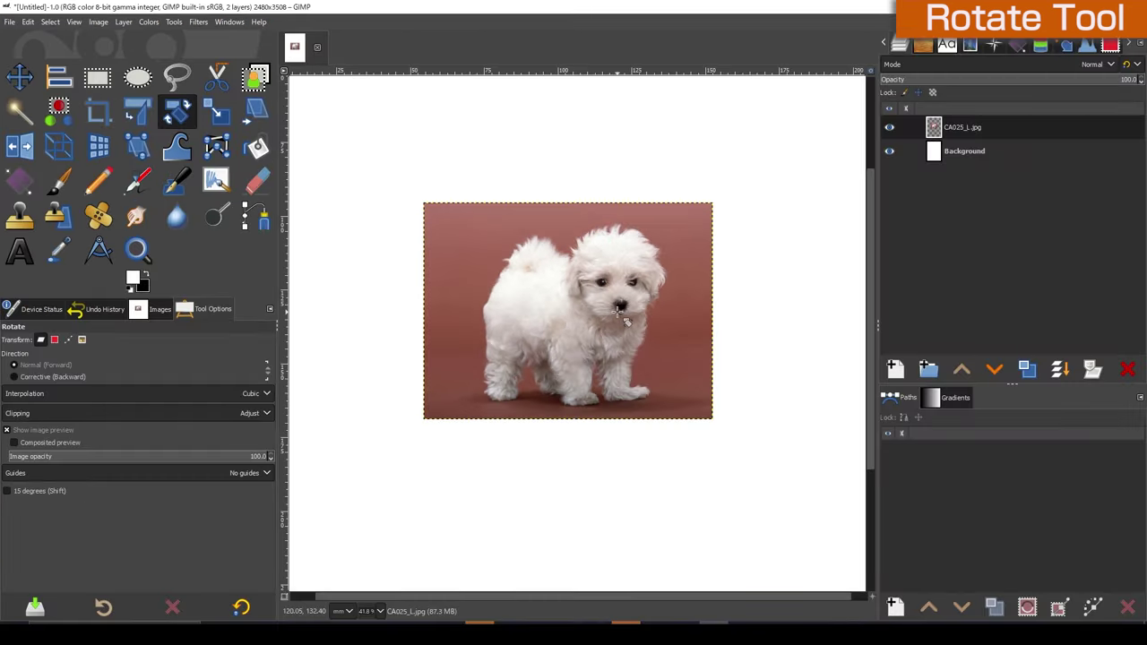
Step: Freely drag-rotate the puppy photo to about -66°
left_click(618, 309)
left_click_drag(697, 235, 584, 419)
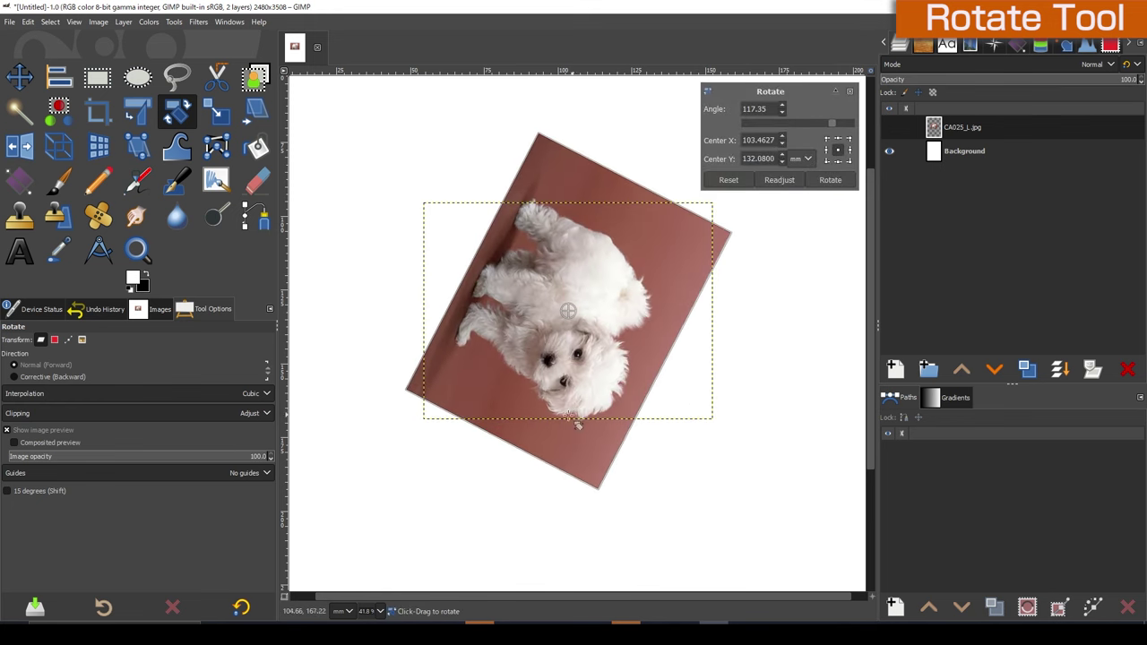
left_click_drag(545, 439, 583, 173)
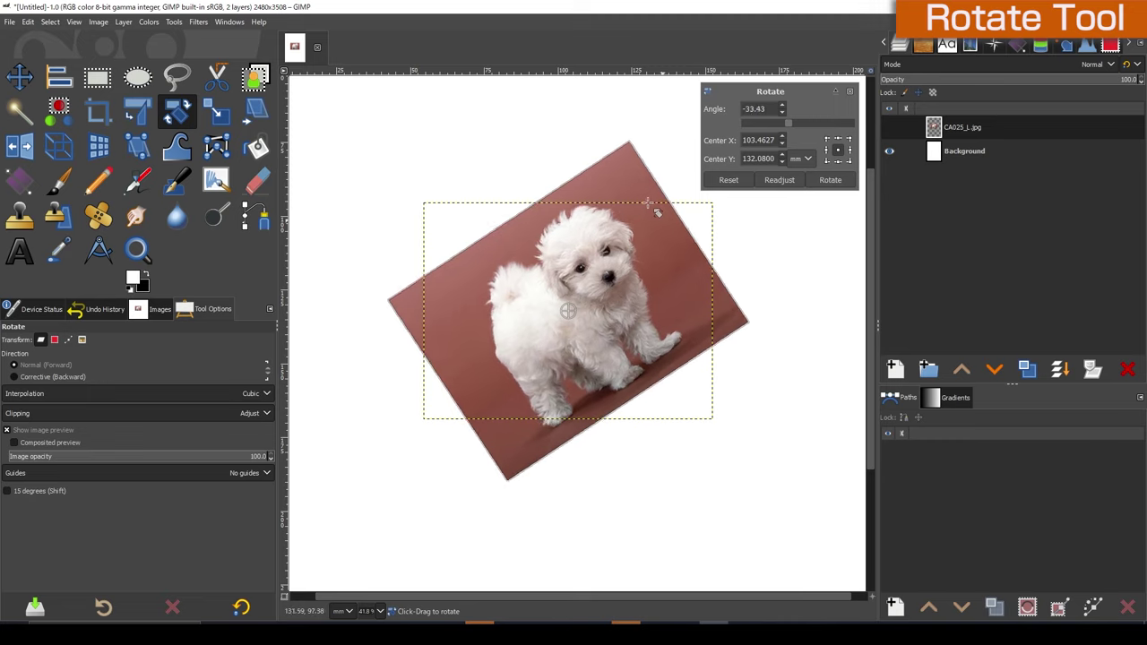
Step: Try Angle values 90 and -90, then set the rotation angle back to 0
left_click(728, 179)
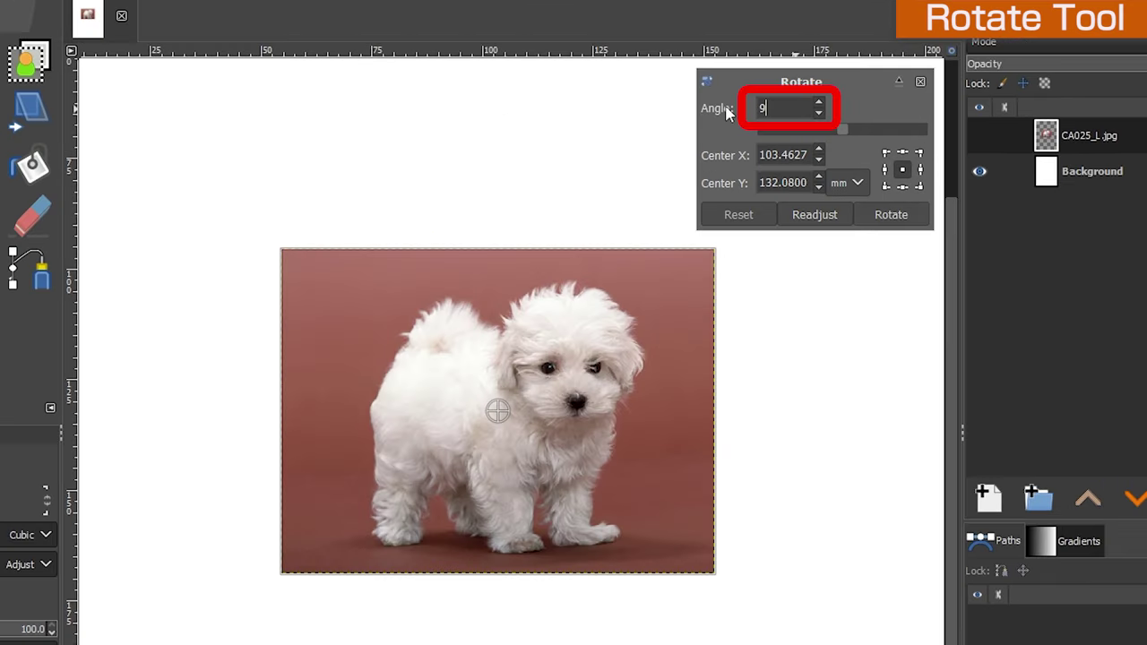
type("0")
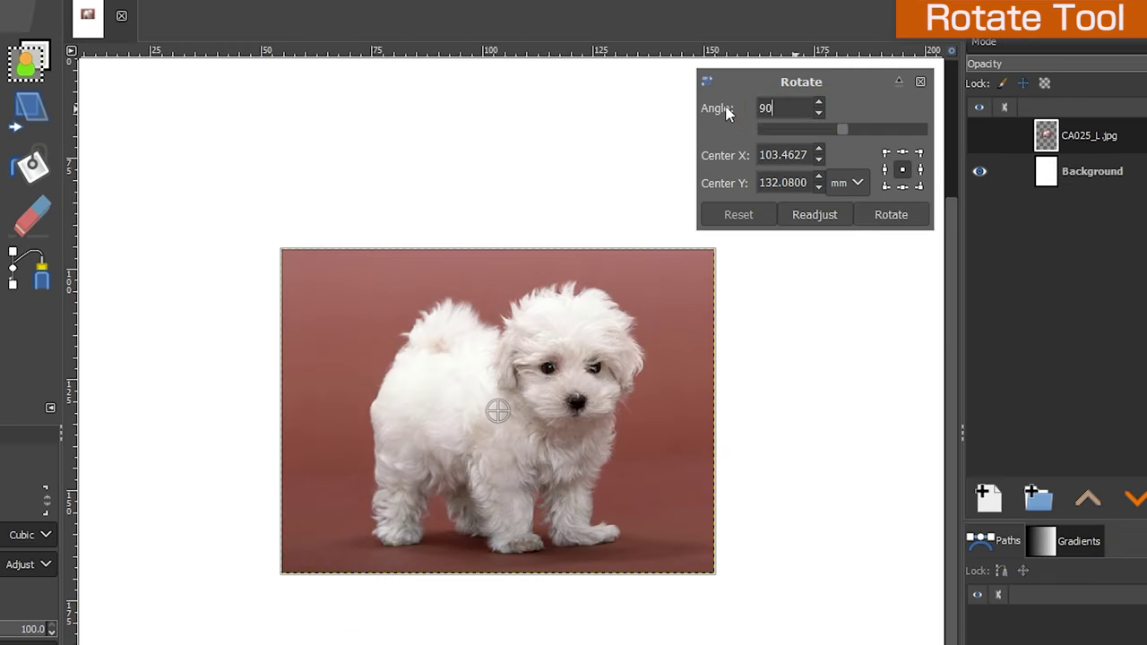
key("Return")
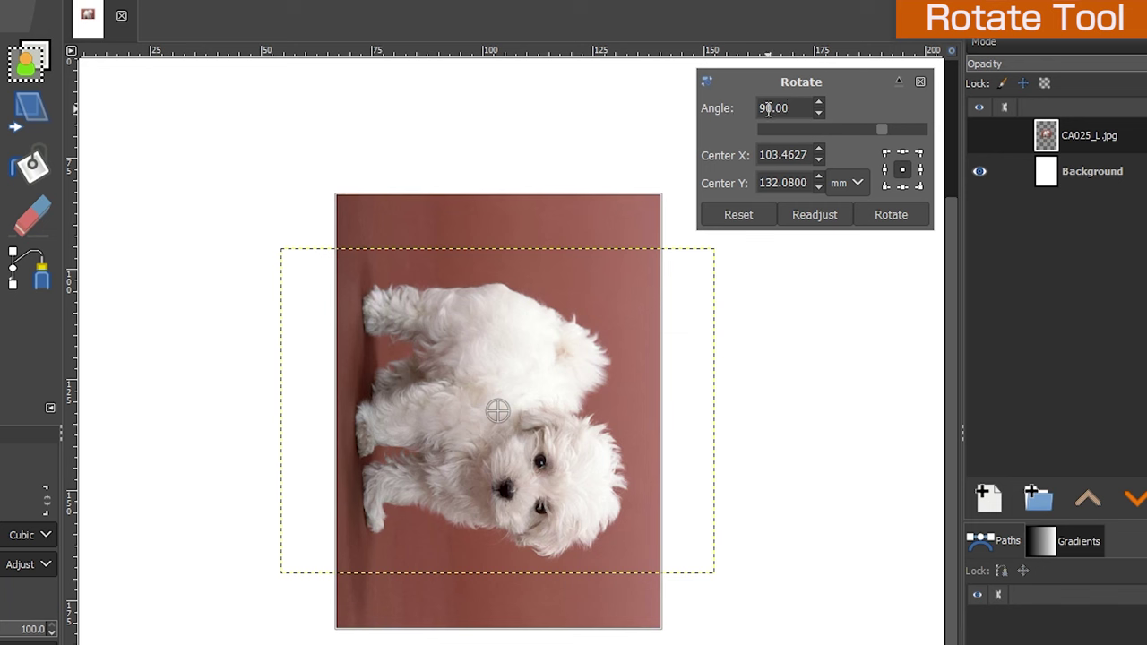
type("-")
key("Return")
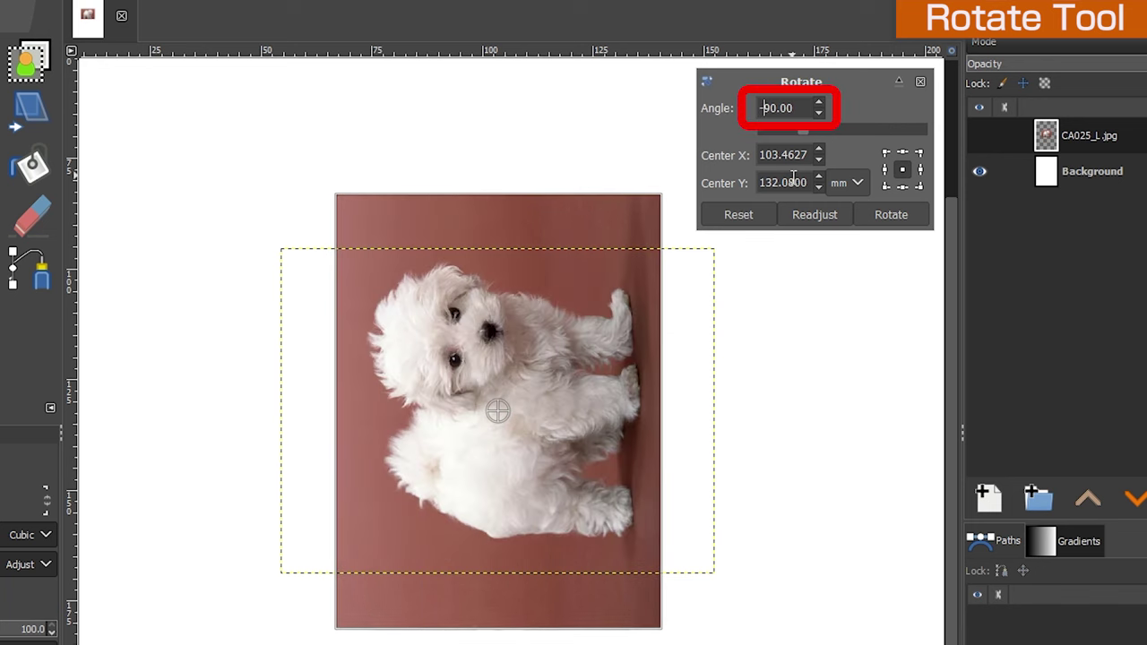
left_click_drag(801, 108, 752, 113)
type("0")
key("Return")
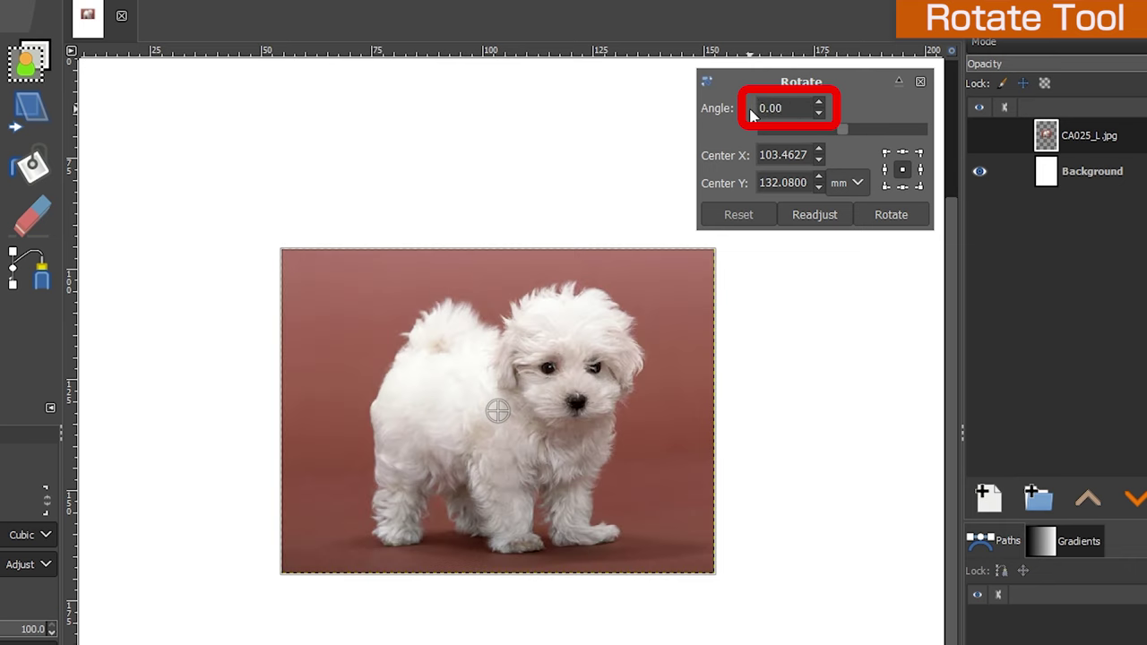
left_click(885, 154)
mouse_move(678, 430)
left_mouse_down()
mouse_move(594, 533)
mouse_move(392, 589)
mouse_move(614, 508)
mouse_move(631, 316)
mouse_move(647, 397)
mouse_move(466, 466)
mouse_move(573, 391)
mouse_move(617, 377)
left_mouse_up()
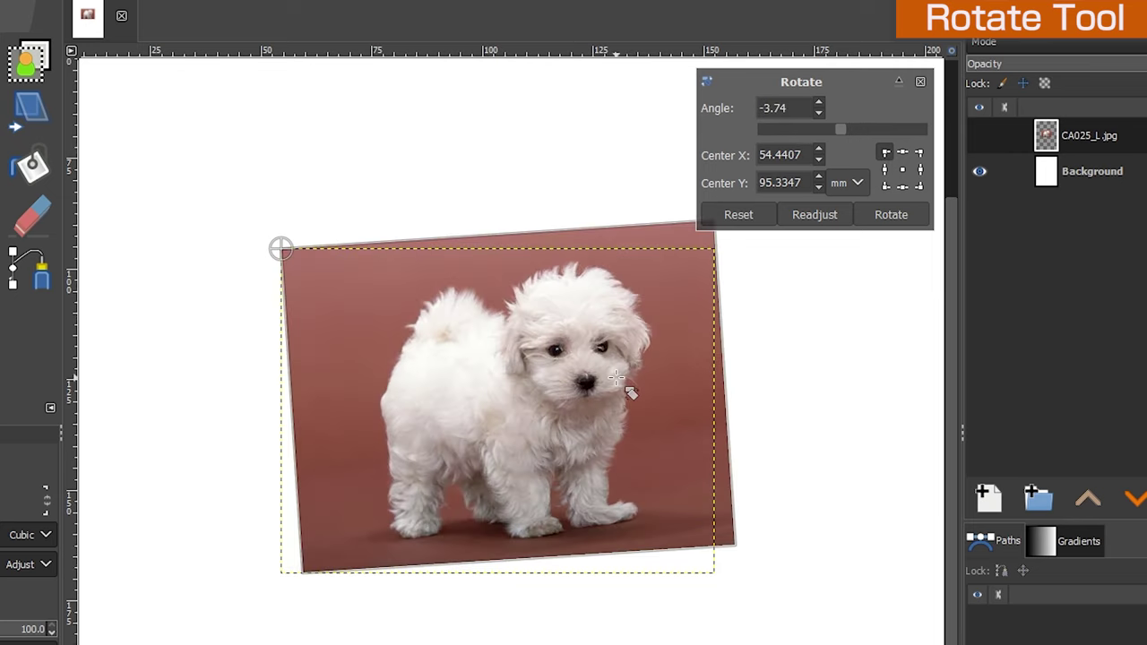
key("ctrl+z")
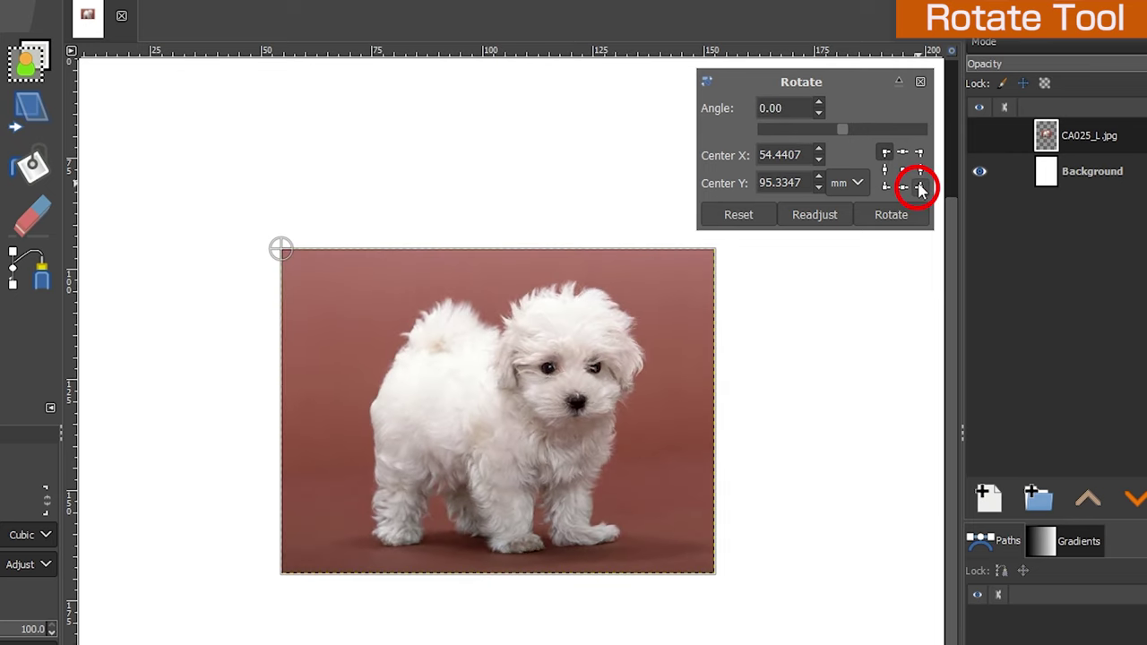
left_click(920, 187)
mouse_move(619, 307)
left_mouse_down()
mouse_move(544, 296)
mouse_move(430, 379)
mouse_move(435, 328)
mouse_move(633, 225)
mouse_move(765, 232)
mouse_move(568, 264)
mouse_move(476, 315)
left_mouse_up()
key("ctrl+z")
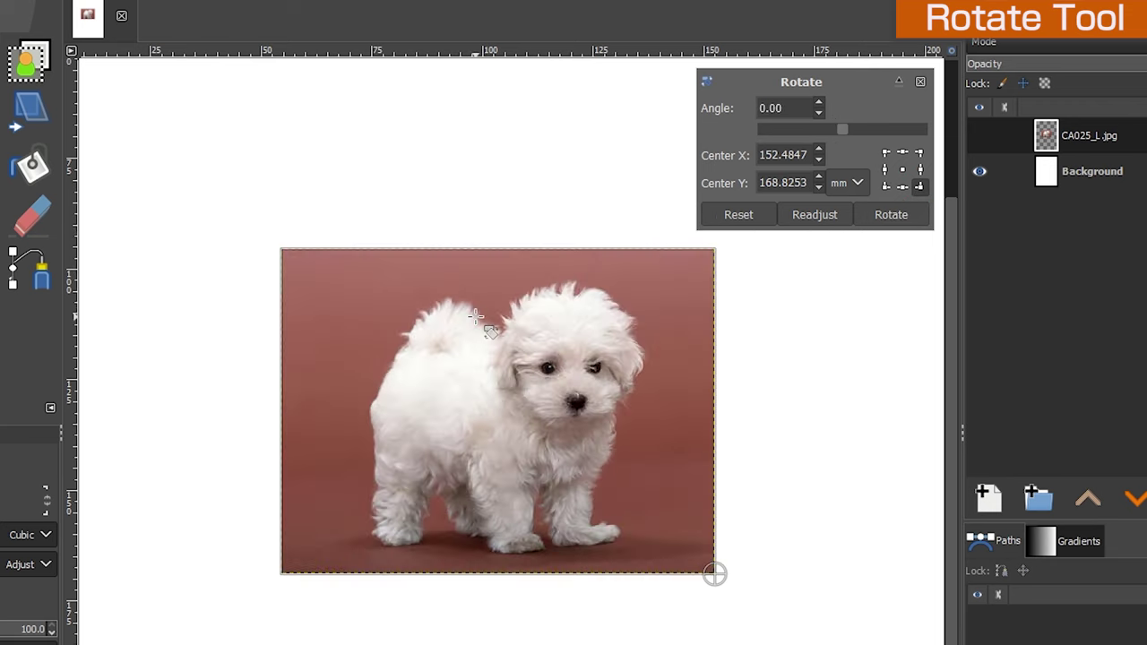
left_click(902, 170)
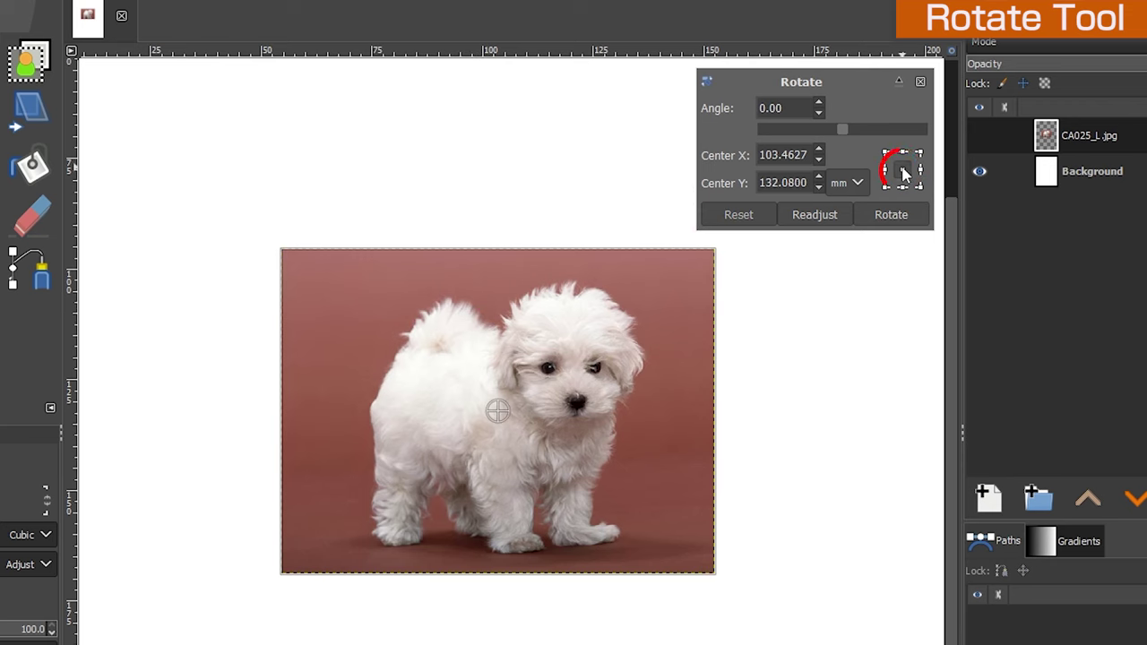
mouse_move(678, 277)
left_mouse_down()
mouse_move(679, 402)
mouse_move(647, 481)
mouse_move(609, 238)
mouse_move(540, 223)
mouse_move(659, 380)
left_mouse_up()
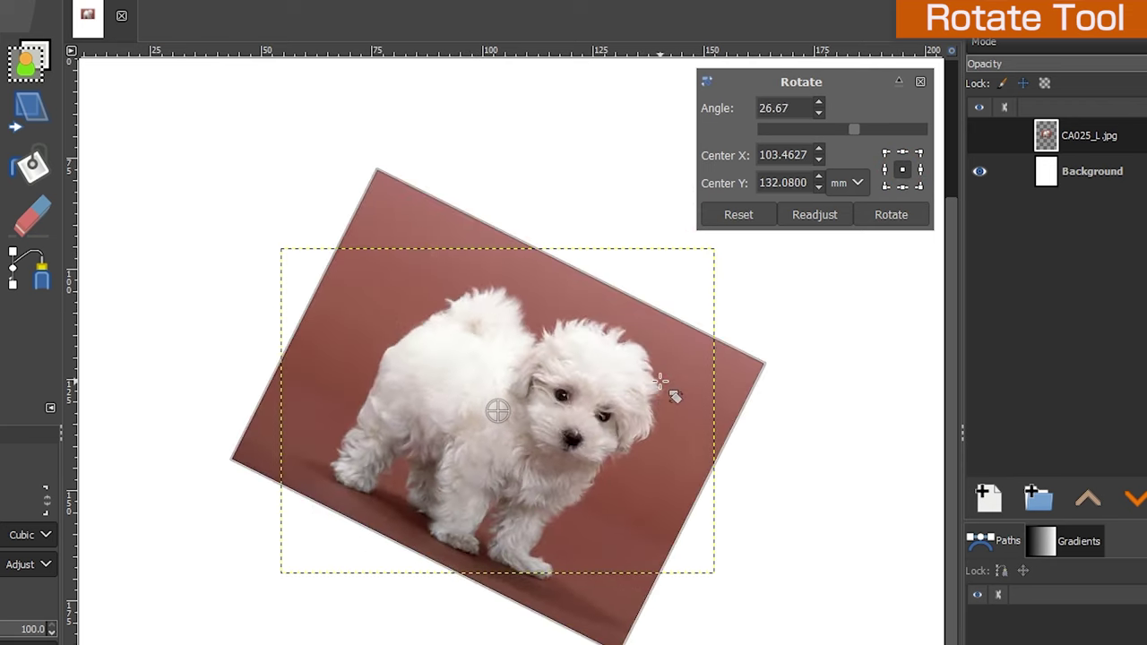
key("ctrl+z")
left_click(499, 411)
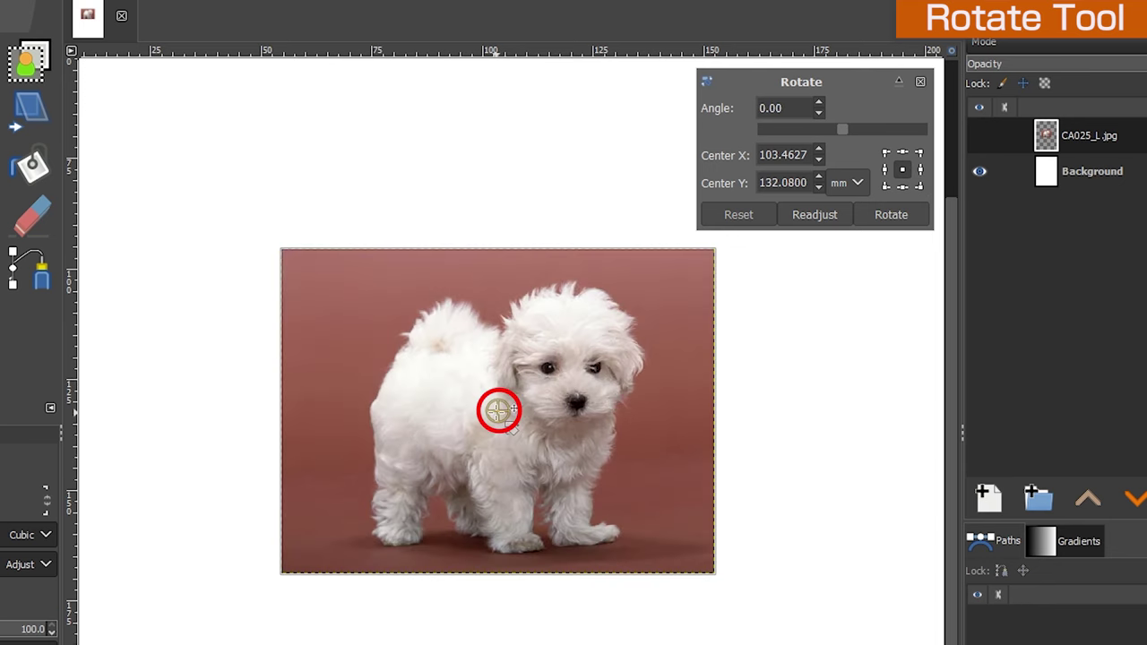
mouse_move(498, 411)
left_mouse_down()
mouse_move(561, 404)
mouse_move(571, 365)
left_mouse_up()
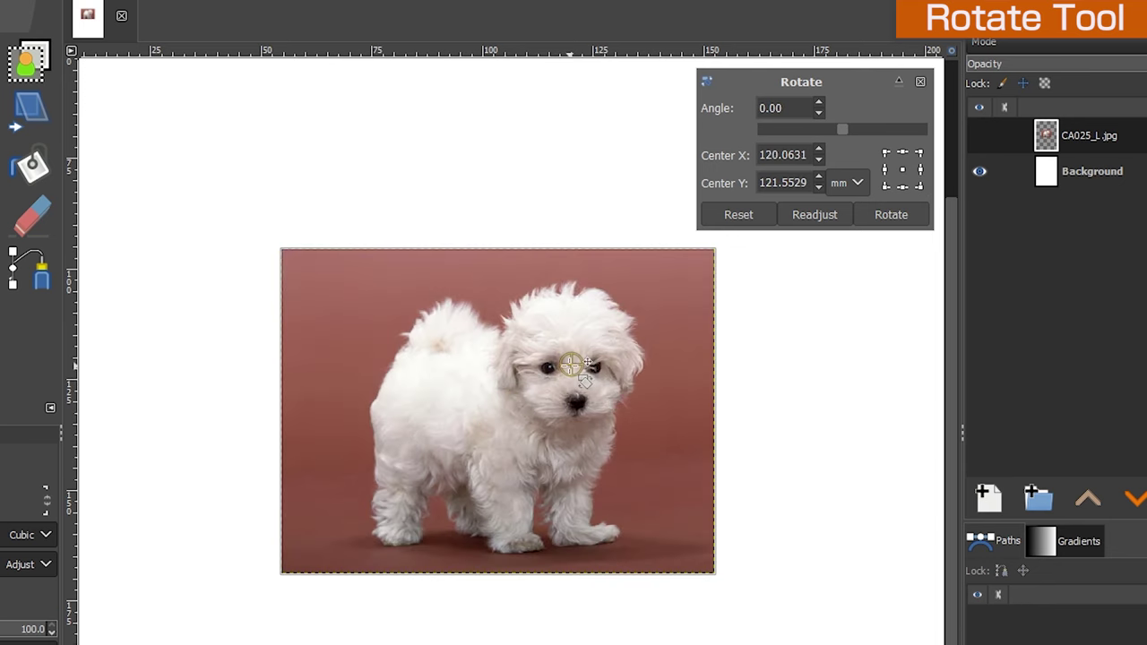
mouse_move(332, 468)
left_mouse_down()
mouse_move(361, 494)
mouse_move(466, 530)
mouse_move(556, 398)
mouse_move(536, 401)
left_mouse_up()
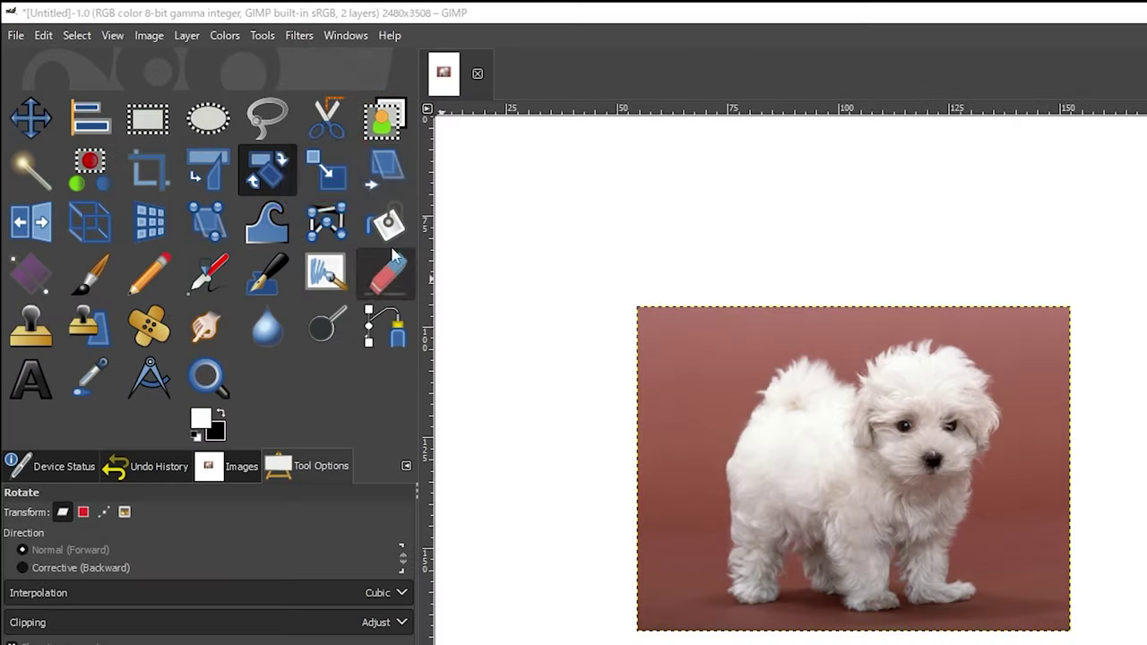
Step: With the Scale tool, resize the puppy layer and shift it down and right
left_click(324, 172)
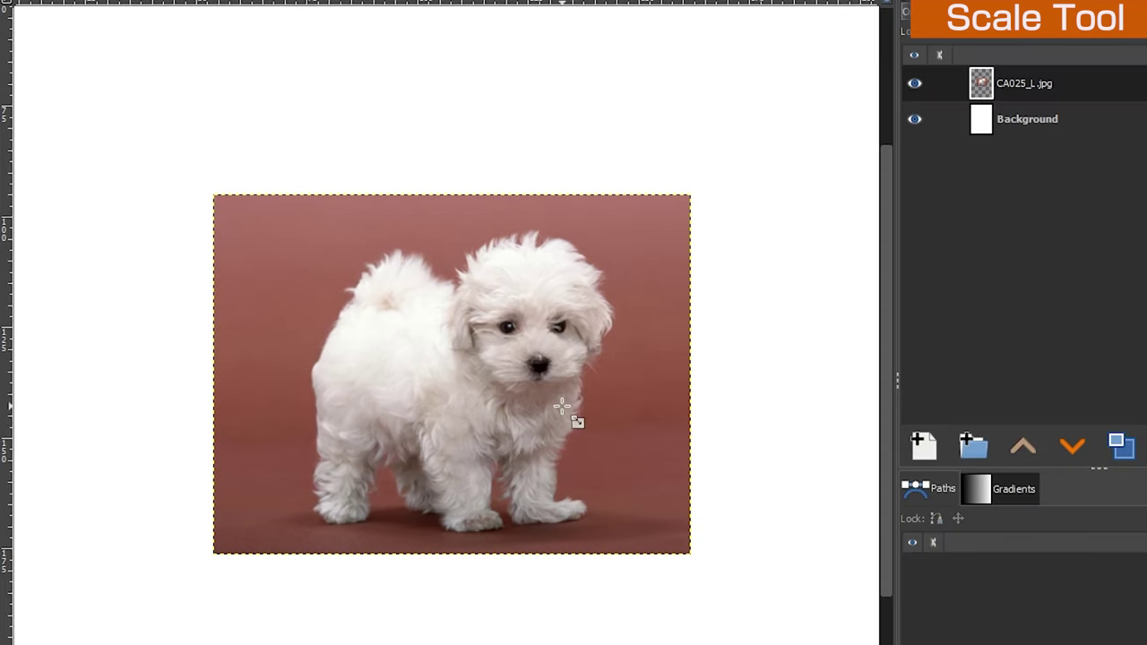
left_click(556, 401)
left_click_drag(215, 197, 438, 325)
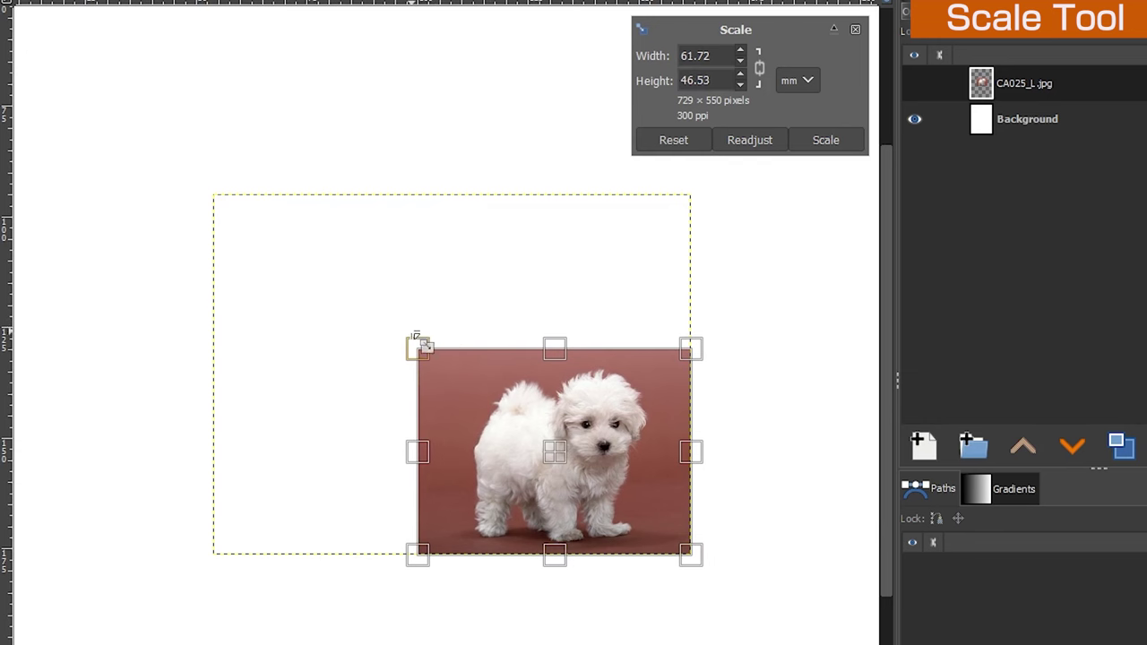
left_click_drag(420, 344, 88, 188)
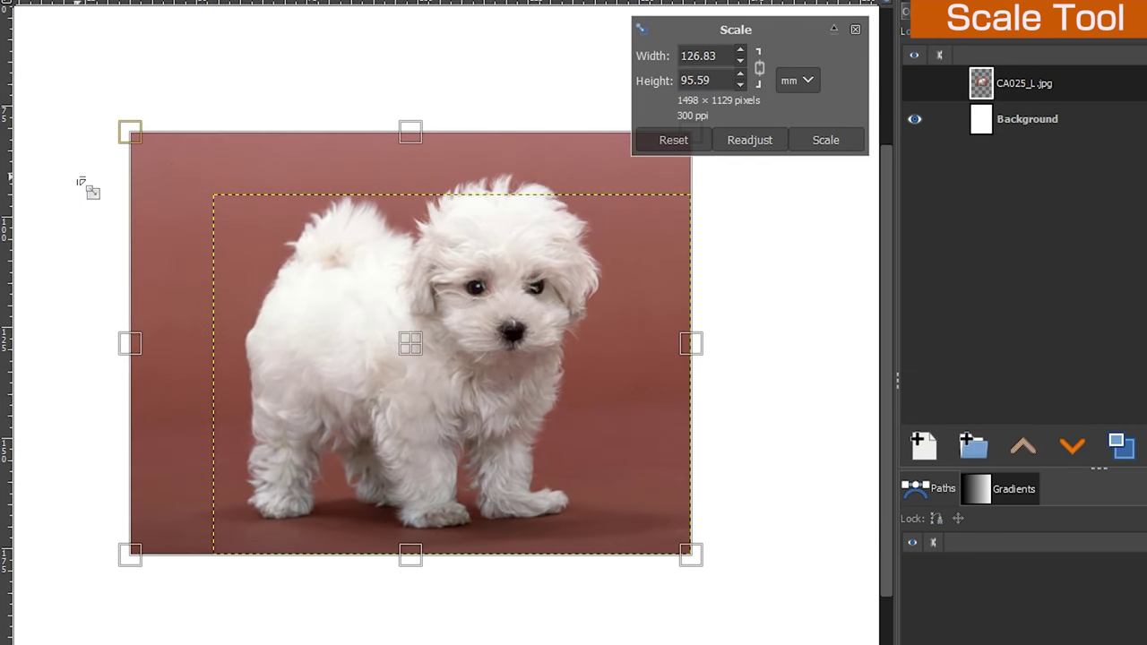
left_click(409, 344)
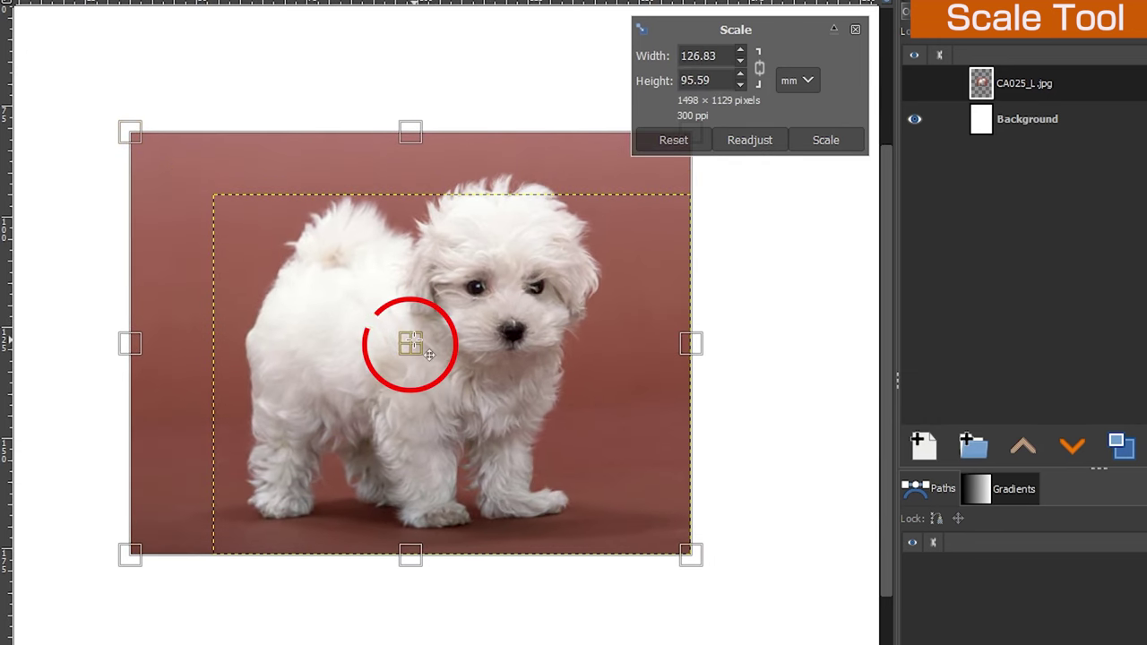
left_click_drag(429, 354, 555, 477)
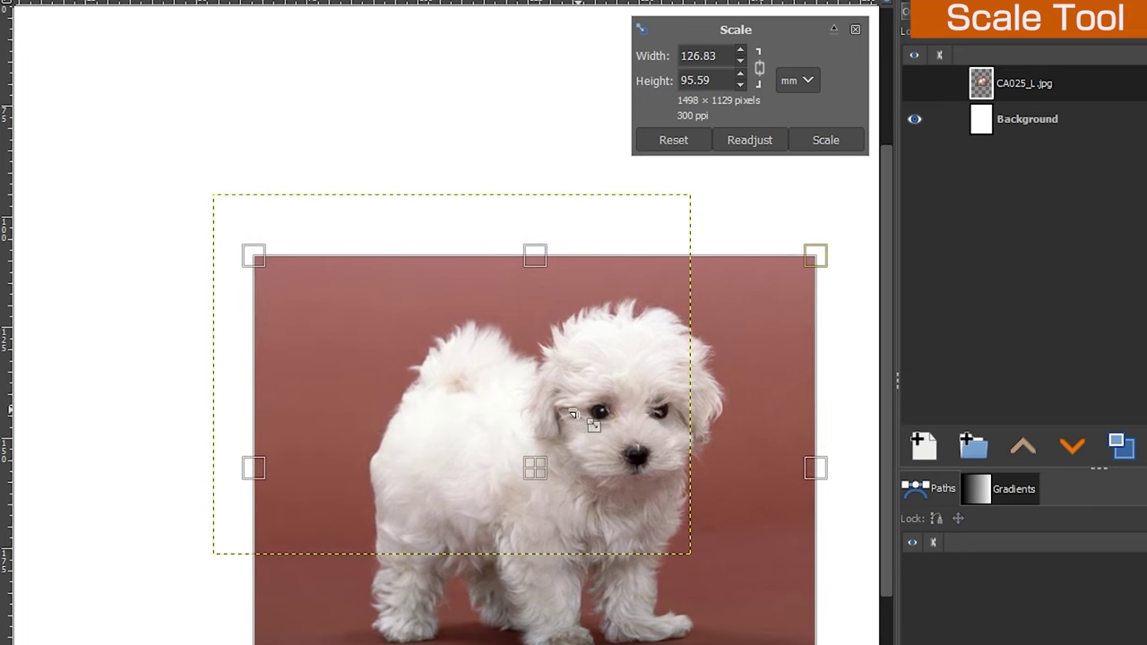
Step: Fine-tune the puppy layer to about 116.33 × 87.71 mm and reposition it
left_click_drag(815, 257, 656, 376)
left_click(453, 530)
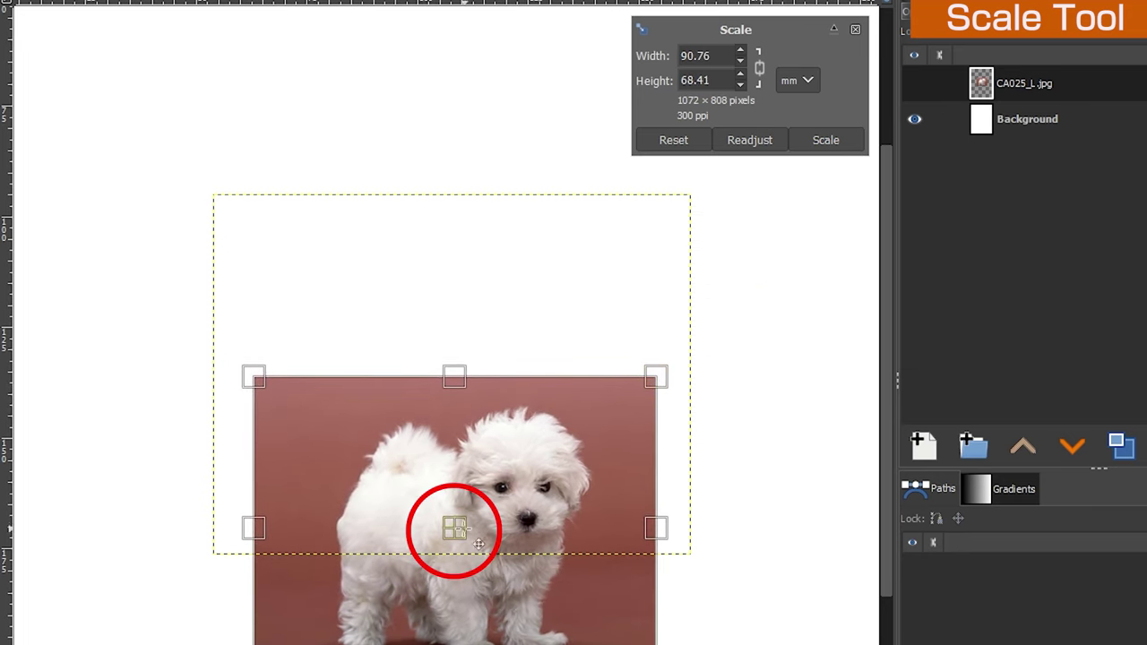
left_click_drag(481, 543, 622, 384)
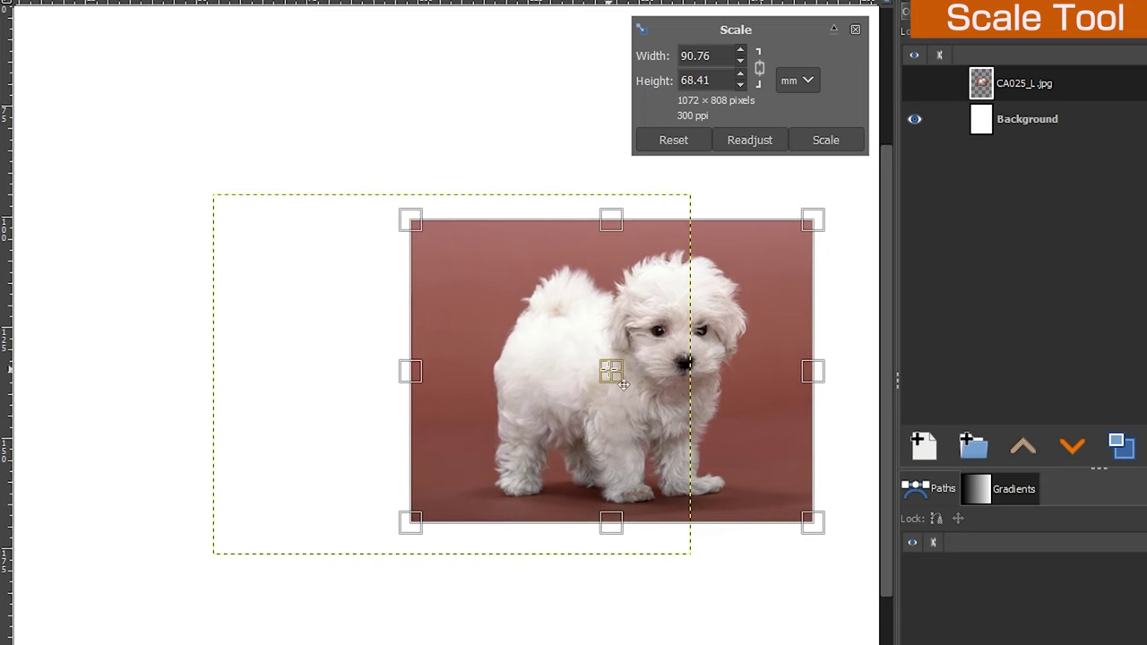
left_click_drag(411, 525, 299, 609)
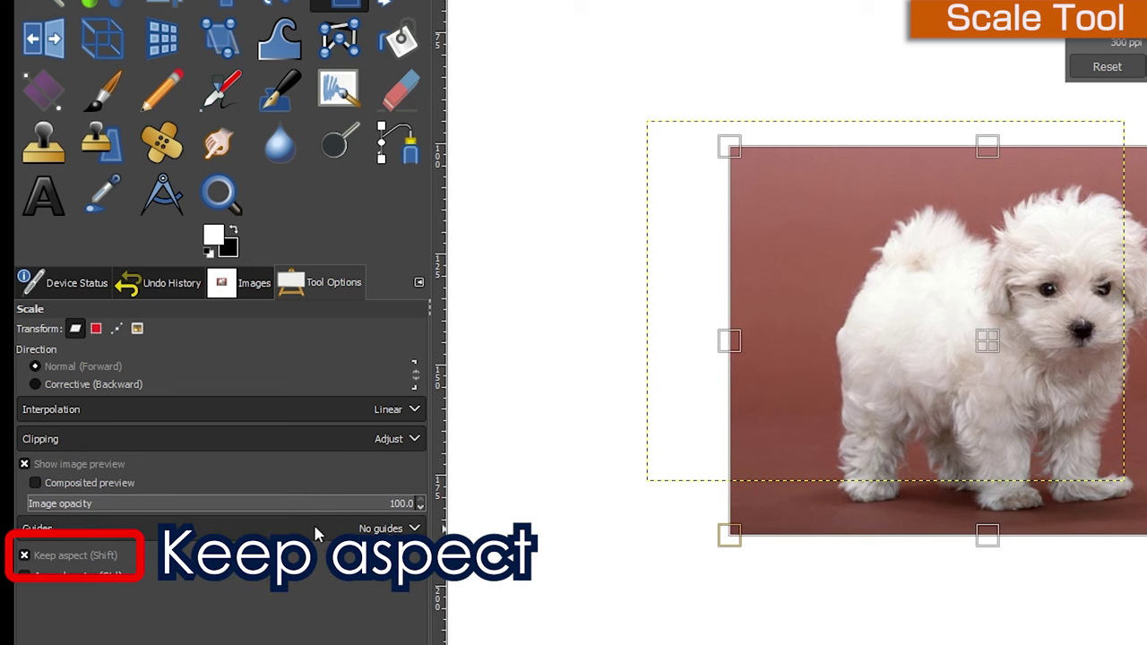
Step: Turn off Keep aspect and stretch the puppy photo freely out of proportion
left_click(25, 557)
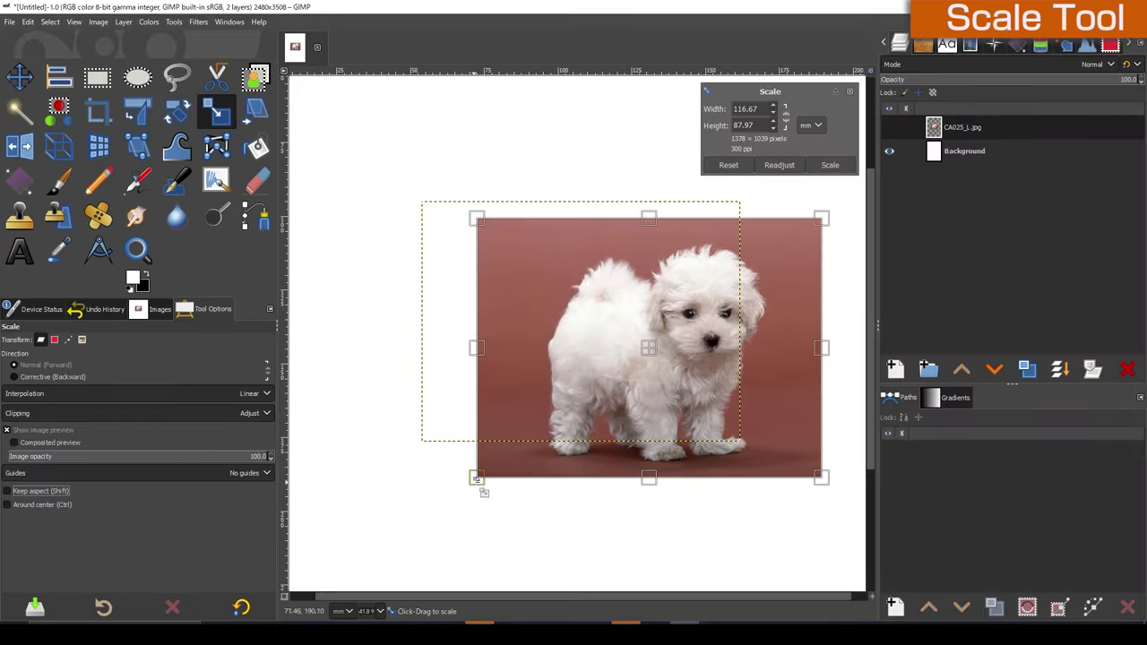
mouse_move(476, 479)
left_mouse_down()
mouse_move(743, 473)
mouse_move(384, 481)
left_mouse_up()
left_click_drag(606, 220, 631, 443)
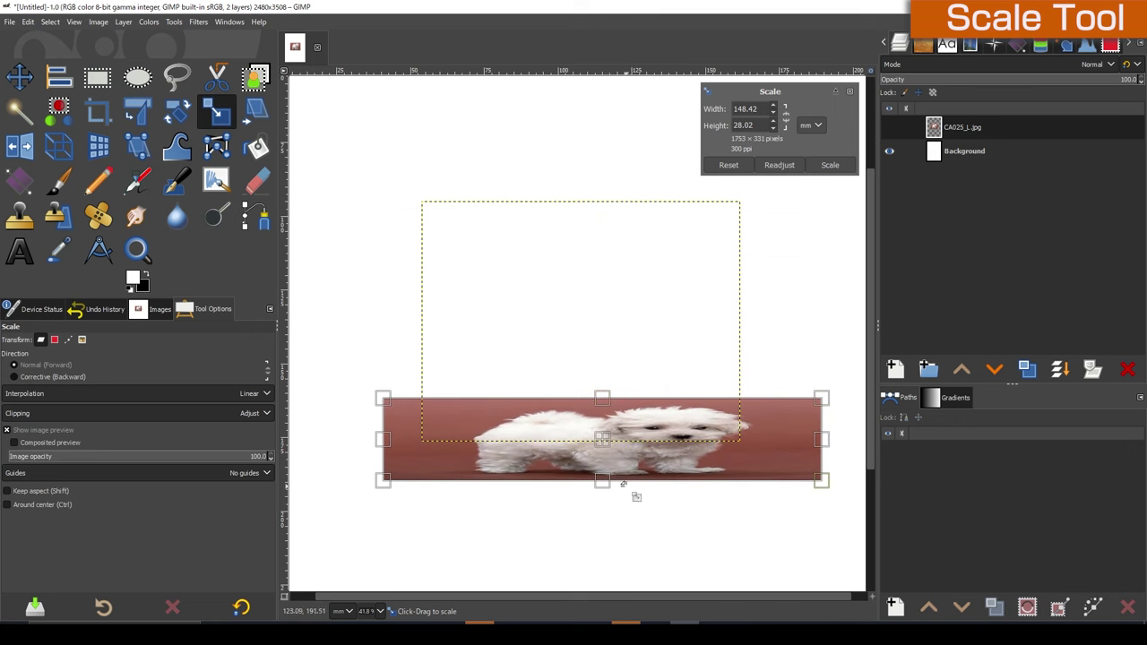
mouse_move(382, 397)
left_mouse_down()
mouse_move(440, 341)
mouse_move(469, 263)
mouse_move(402, 212)
mouse_move(423, 202)
left_mouse_up()
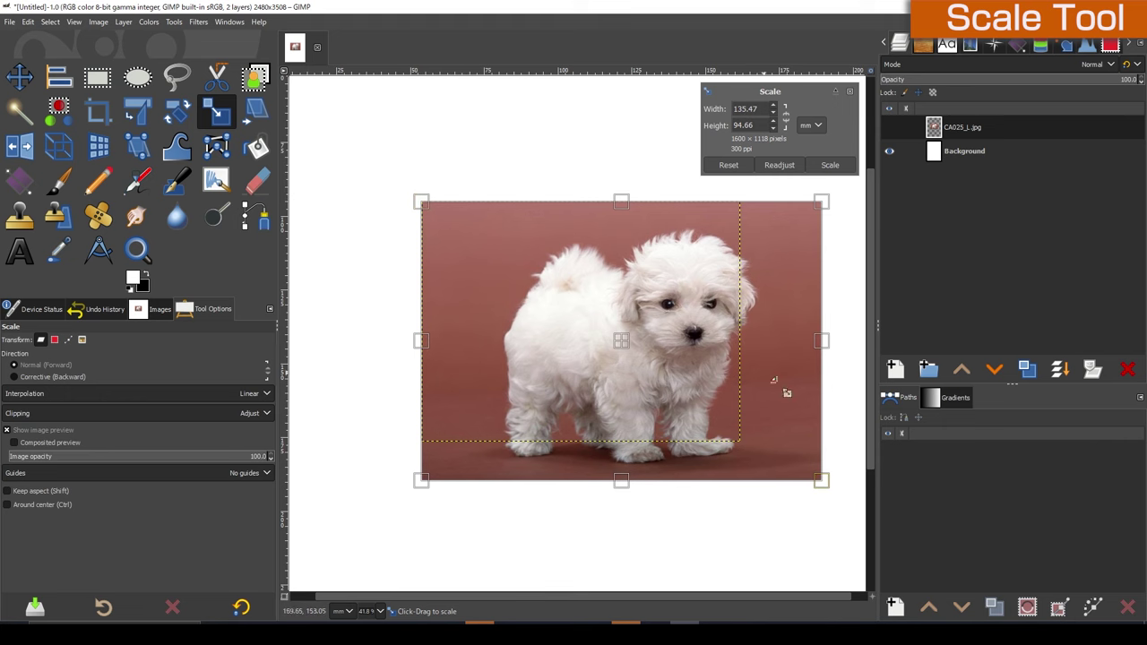
Step: Shrink the puppy to about 107 × 82 mm, then relock aspect and scale to about 77 × 58 mm
left_click_drag(833, 473, 740, 441)
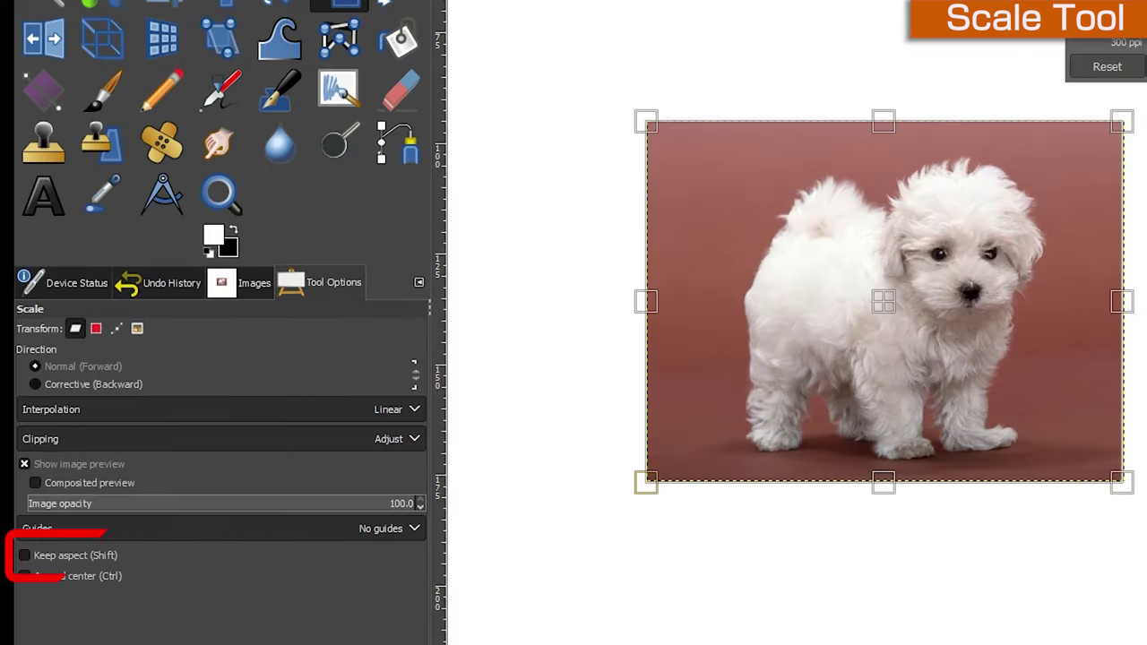
left_click(8, 491)
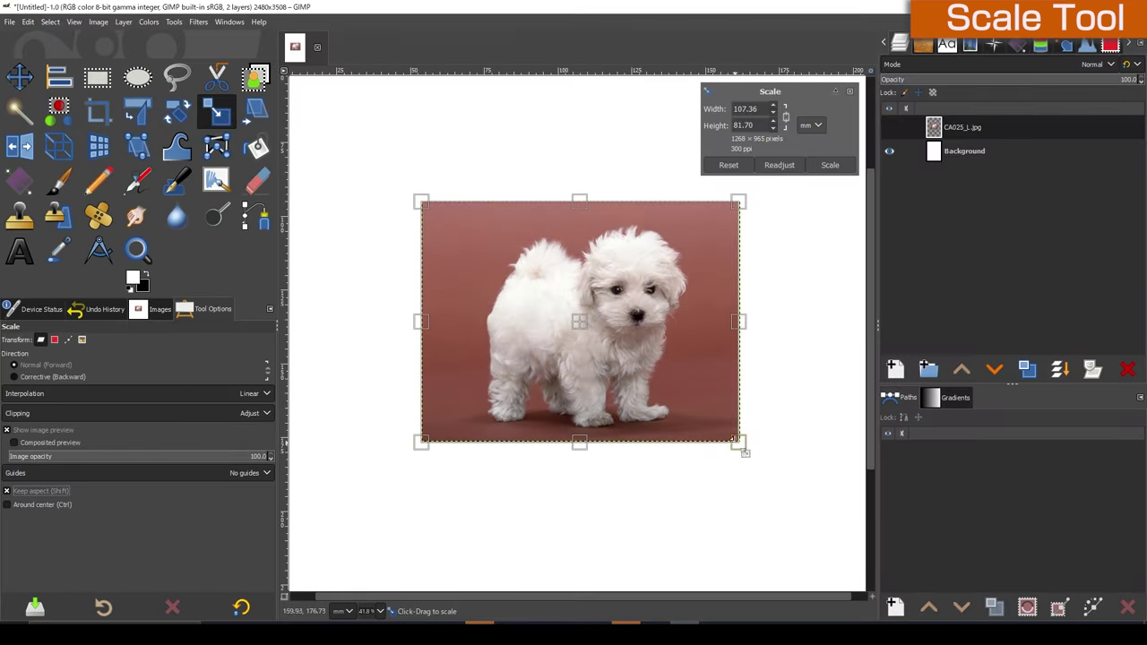
left_click_drag(733, 439, 630, 397)
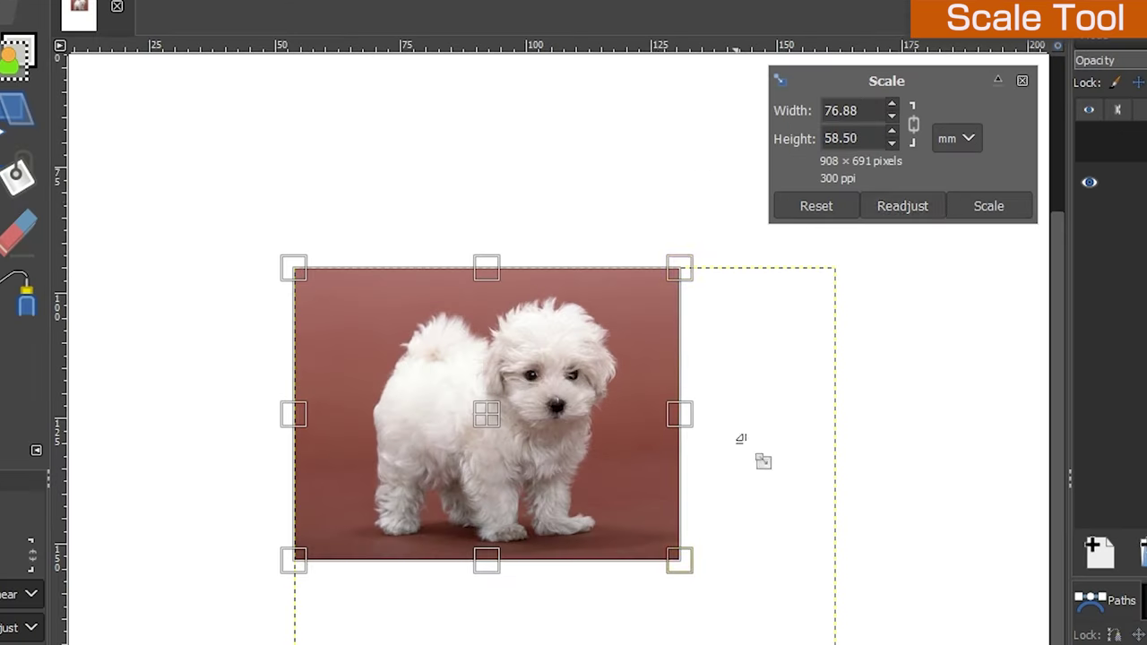
Step: Unlink the width/height chain and distort the dog photo in both directions
left_click(916, 125)
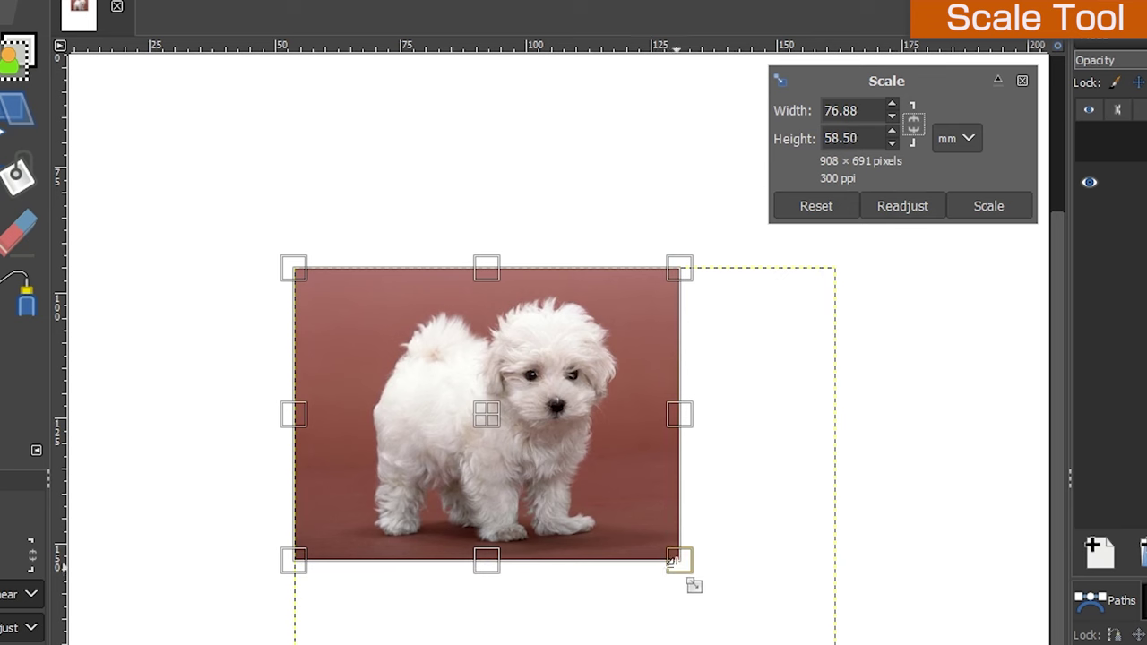
left_click_drag(679, 414, 418, 447)
left_click_drag(459, 379, 459, 521)
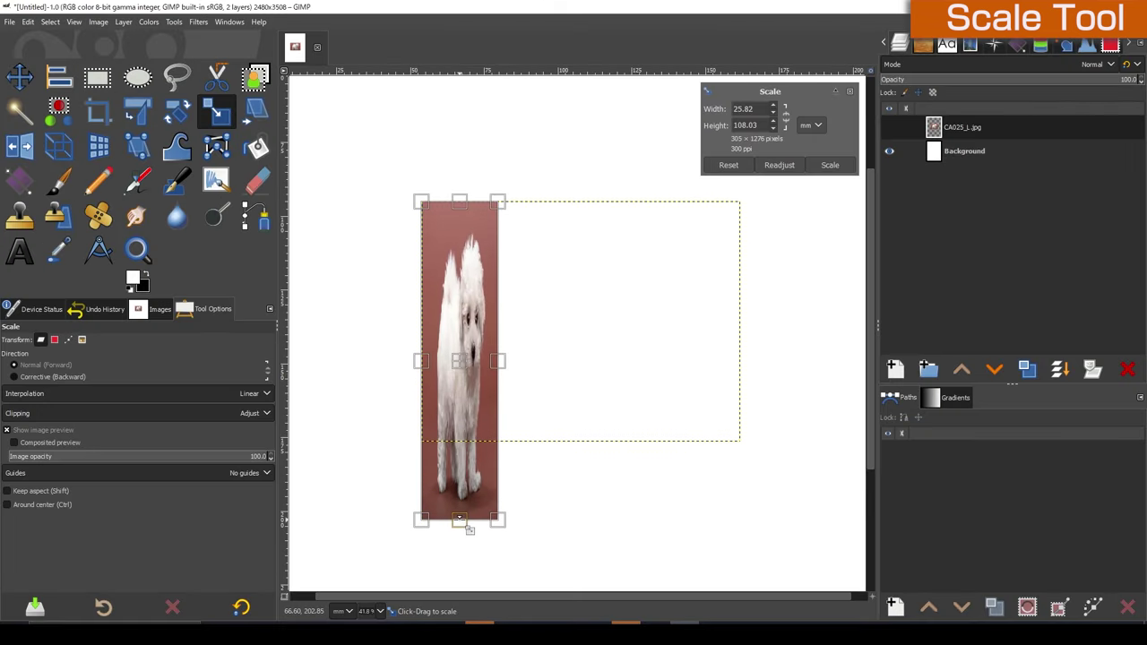
left_click_drag(499, 362, 801, 369)
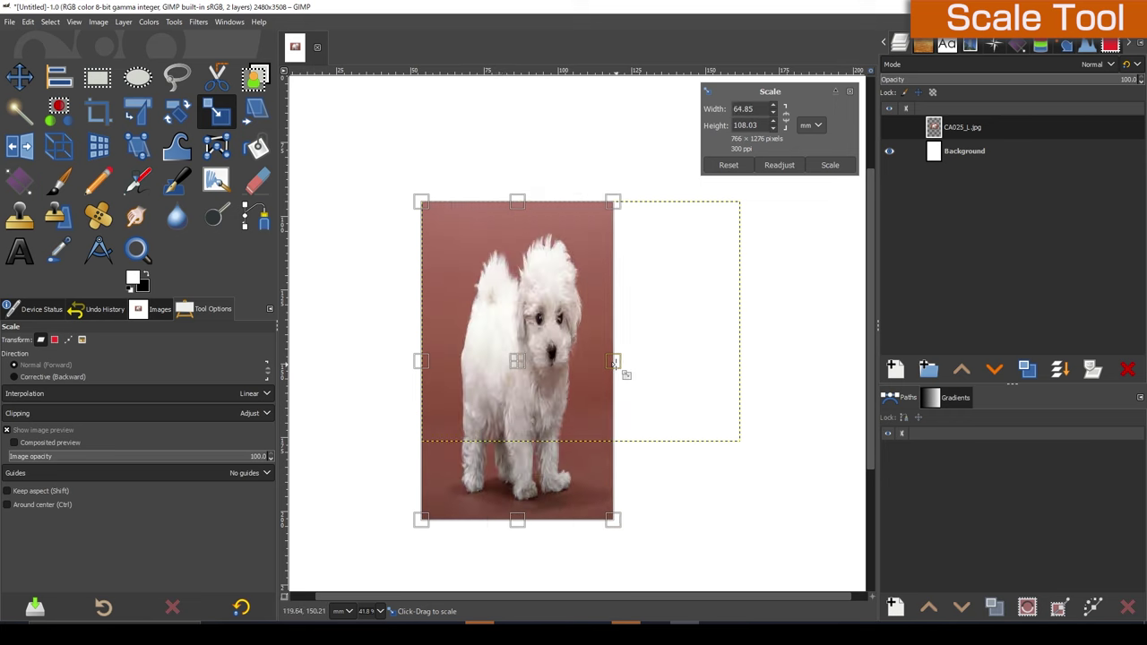
left_click_drag(617, 521, 500, 265)
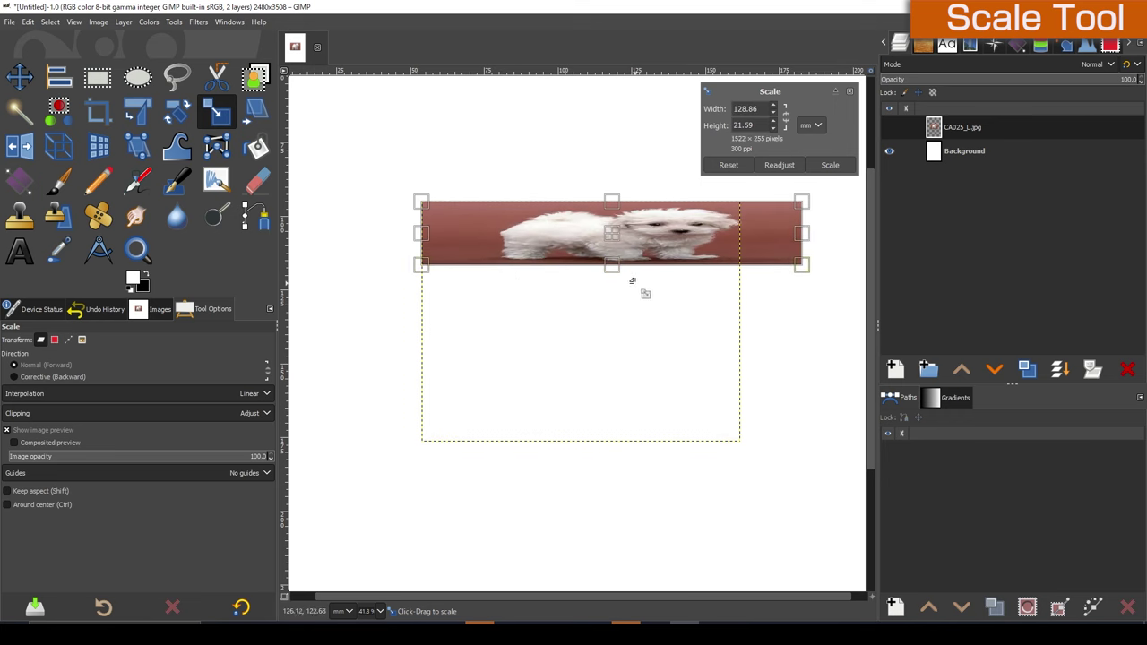
left_click_drag(800, 262, 741, 434)
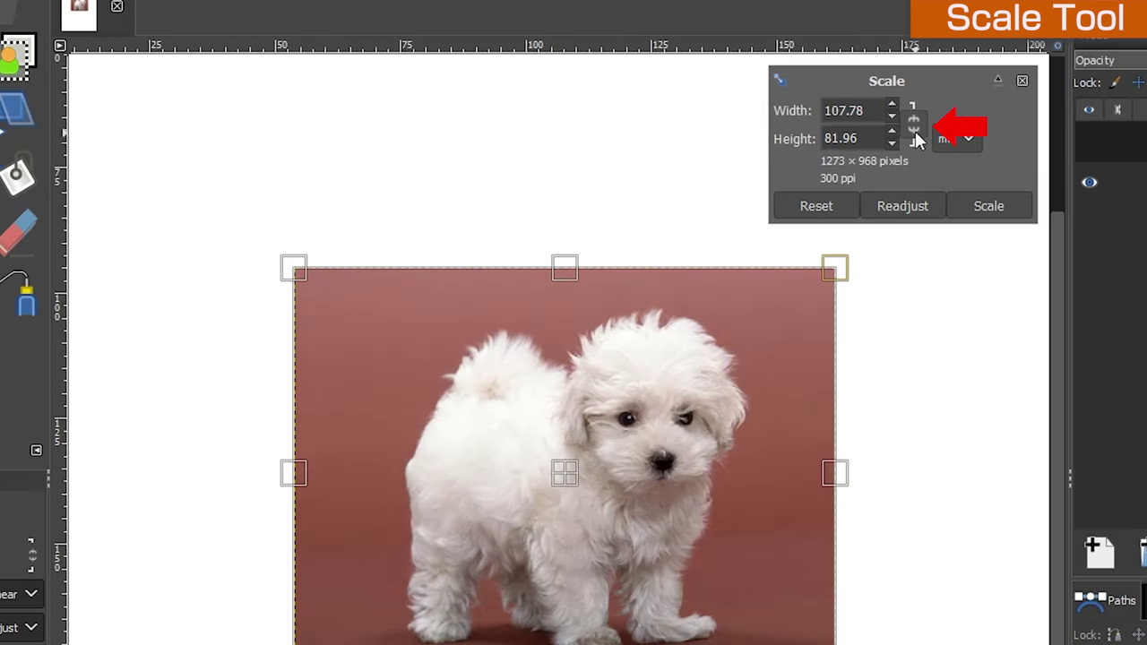
Step: Relink the chain and scale the dog photo to 1358×1032 px at the page's upper left
left_click(913, 126)
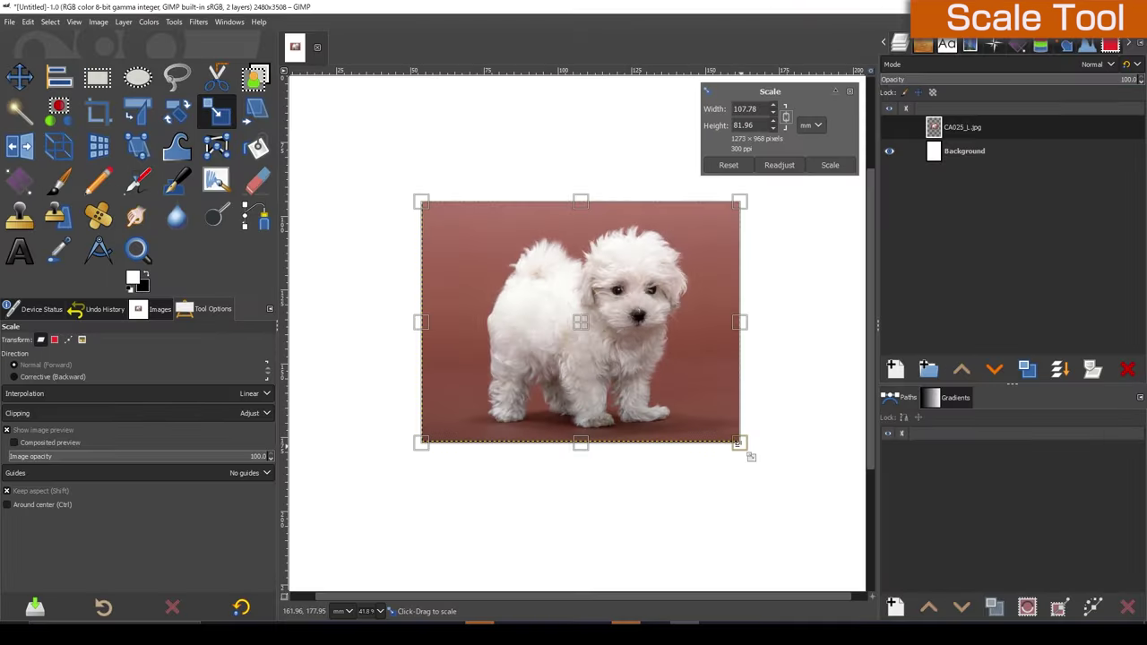
left_click_drag(738, 441, 550, 352)
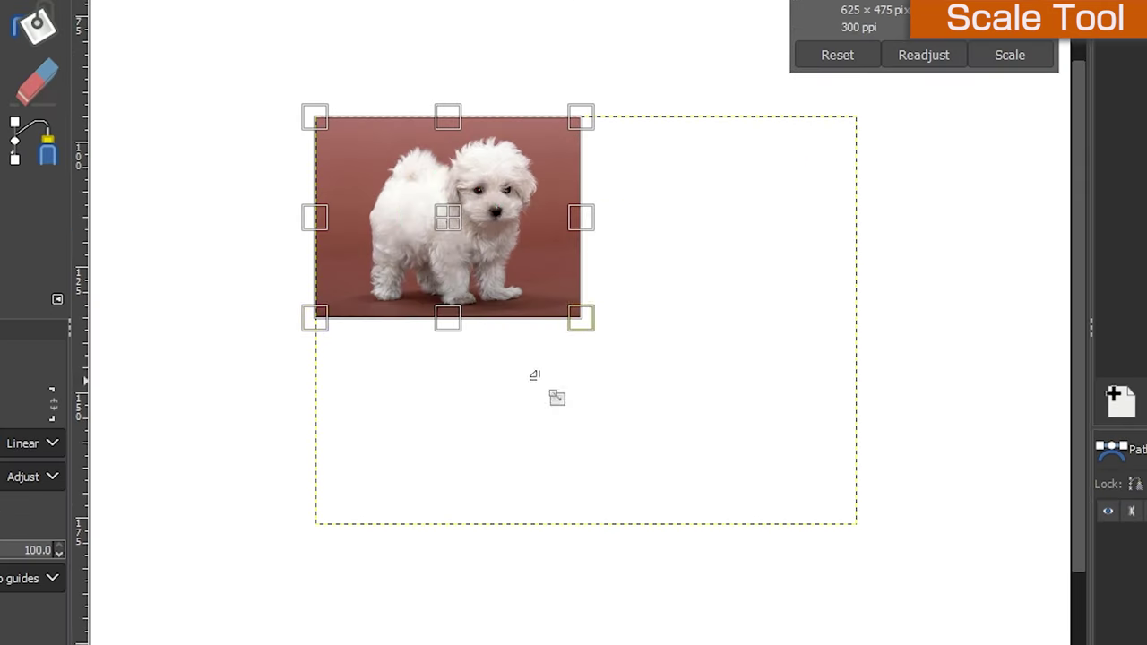
left_click_drag(448, 218, 614, 385)
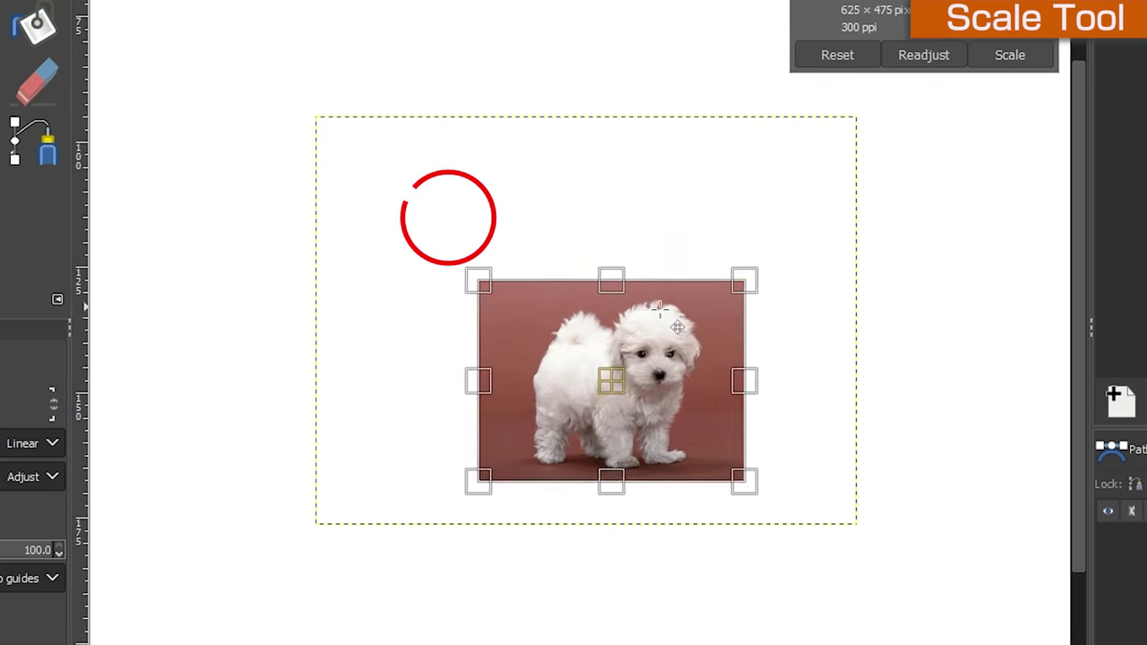
left_click_drag(488, 291, 163, 117)
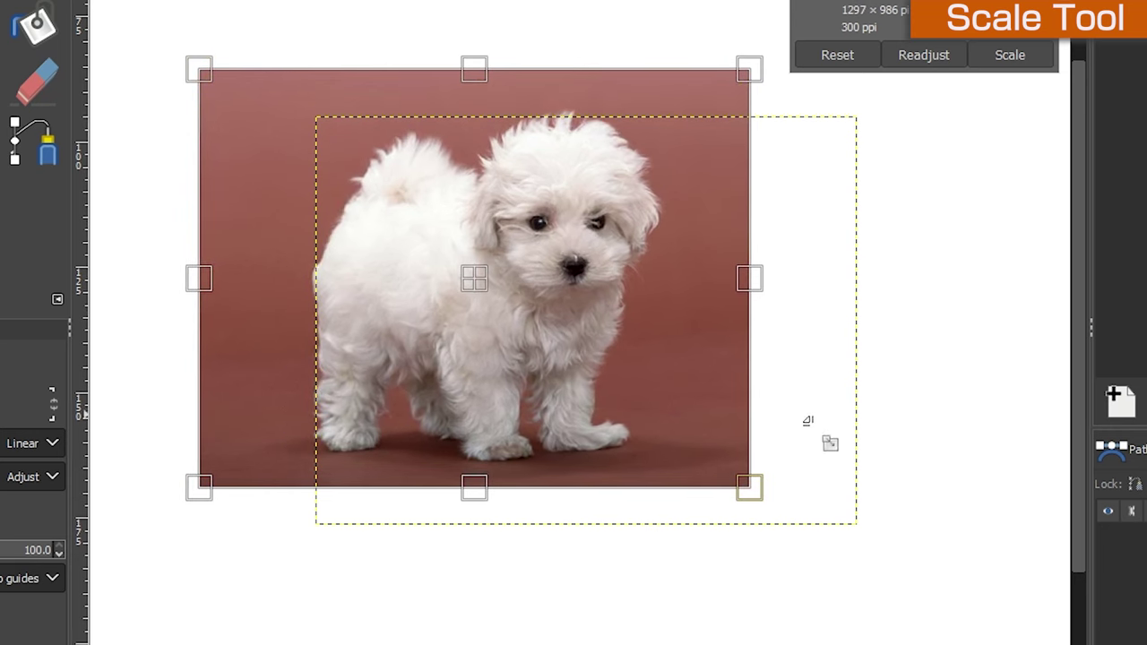
left_click_drag(767, 508, 796, 532)
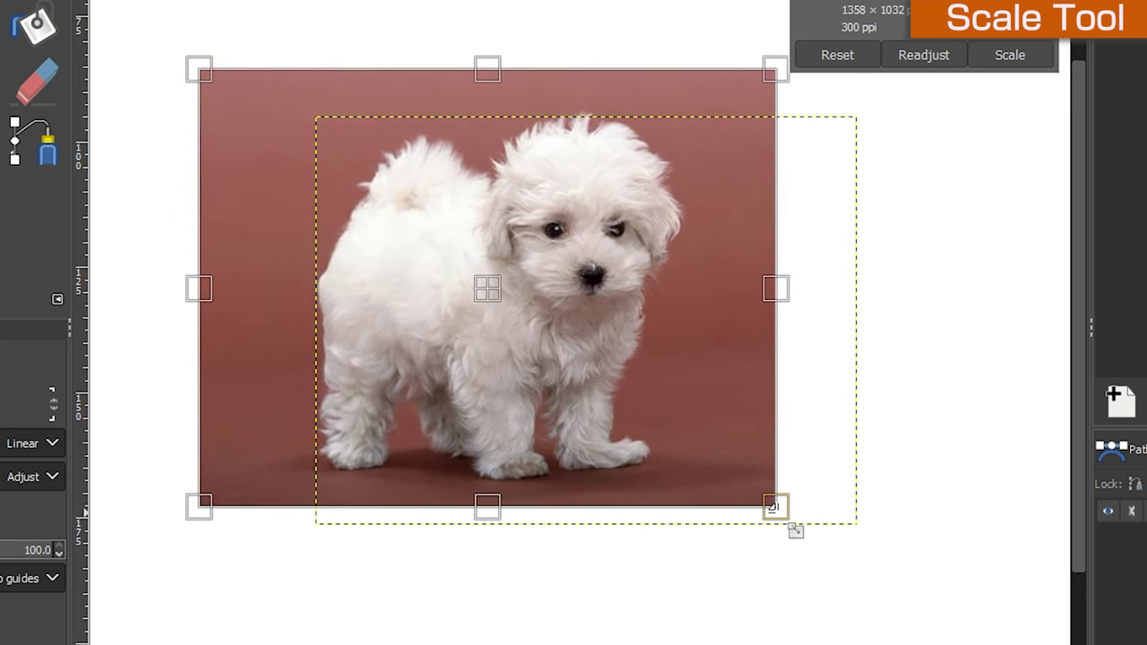
key("Return")
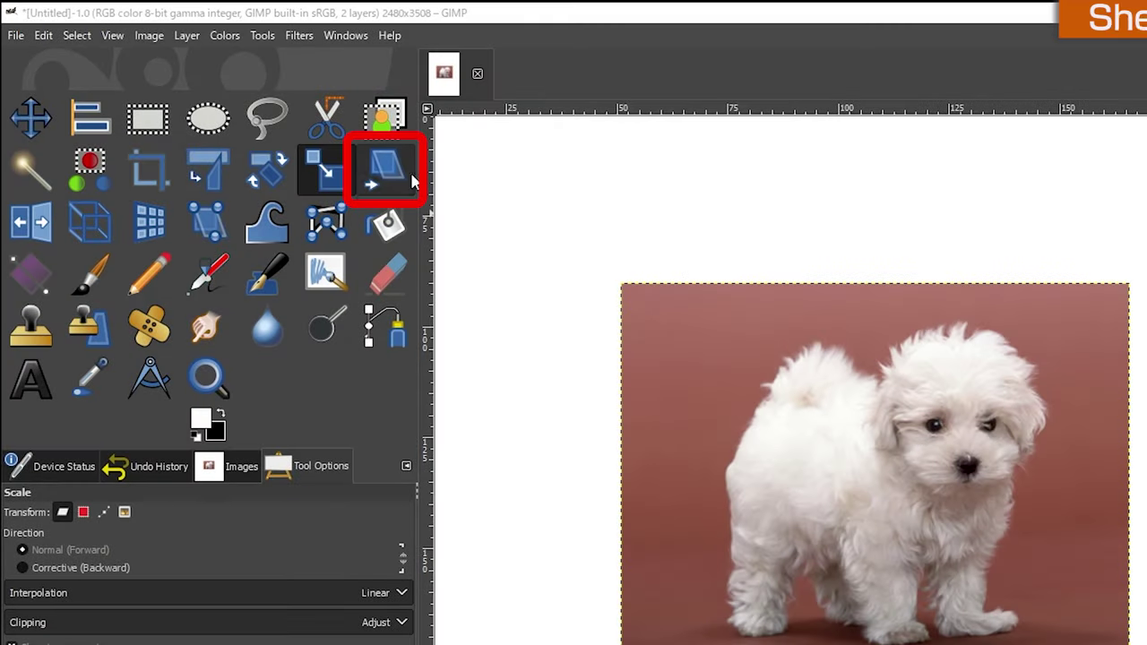
left_click(381, 177)
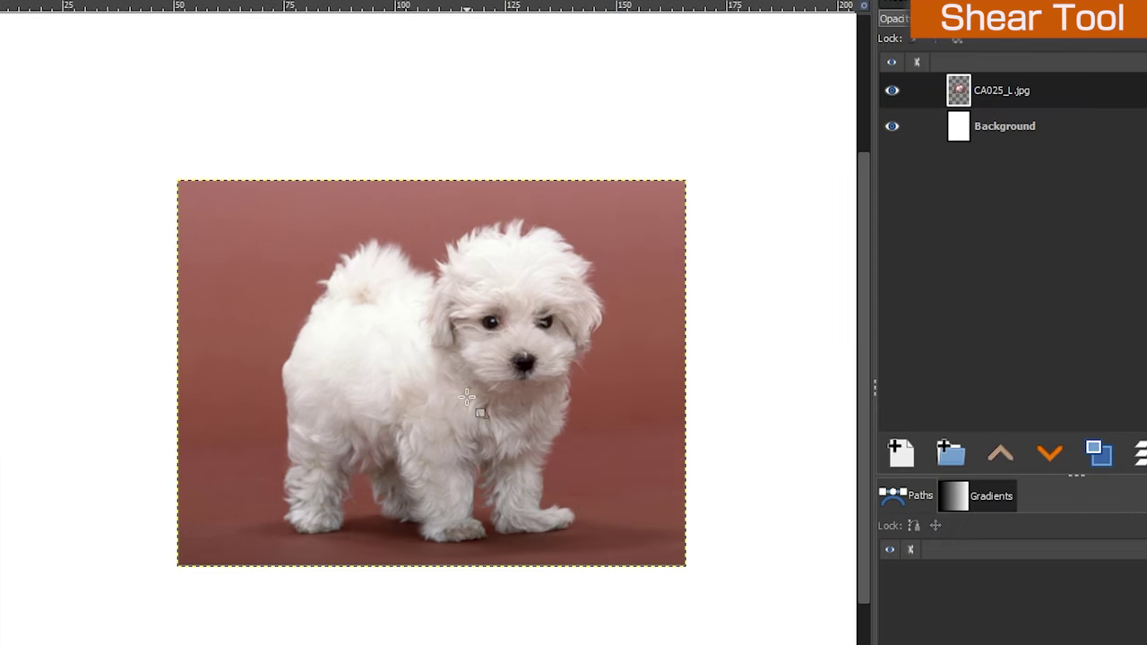
left_click(467, 401)
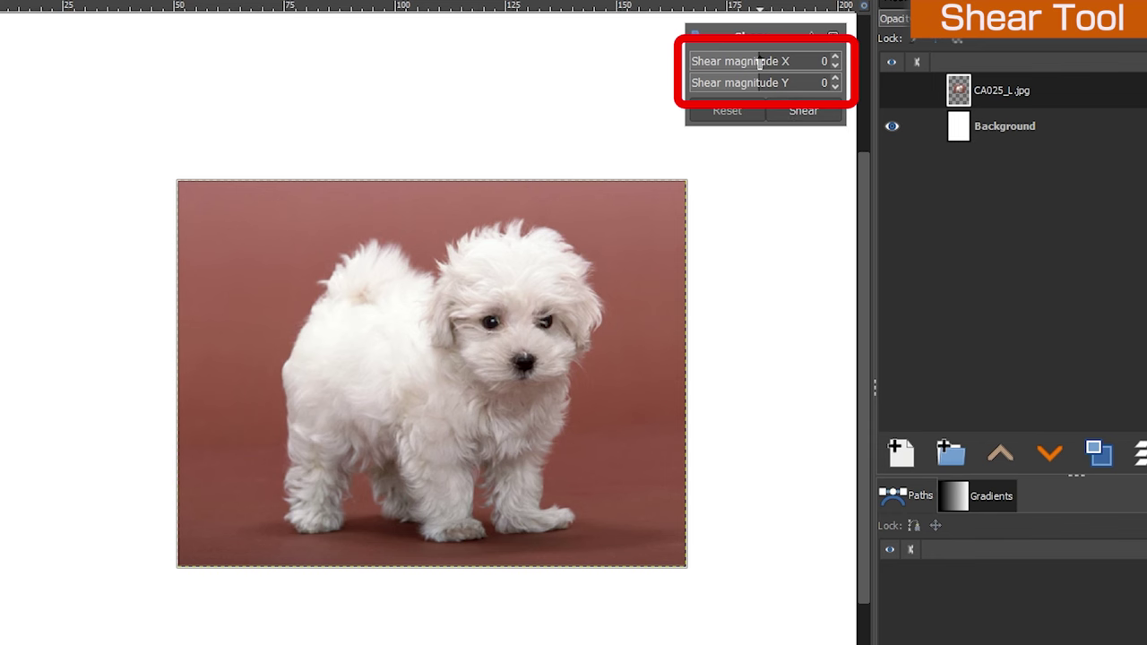
mouse_move(759, 61)
left_mouse_down()
mouse_move(716, 61)
mouse_move(781, 61)
mouse_move(721, 63)
left_mouse_up()
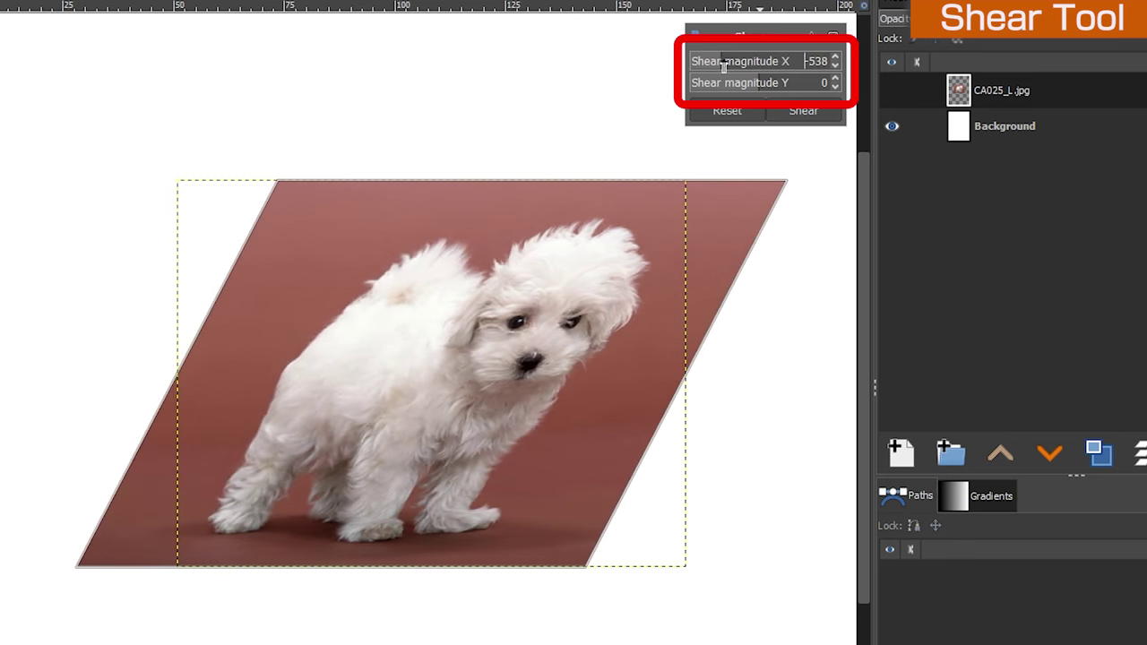
left_click(727, 114)
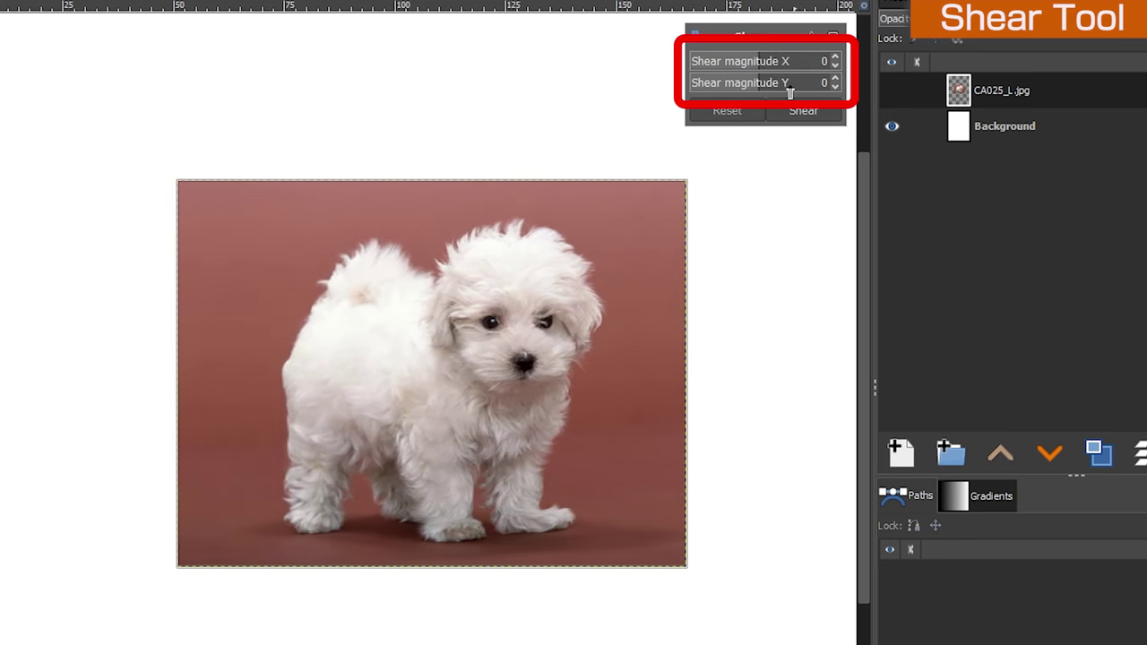
mouse_move(760, 83)
left_mouse_down()
mouse_move(714, 90)
mouse_move(762, 85)
mouse_move(803, 102)
left_mouse_up()
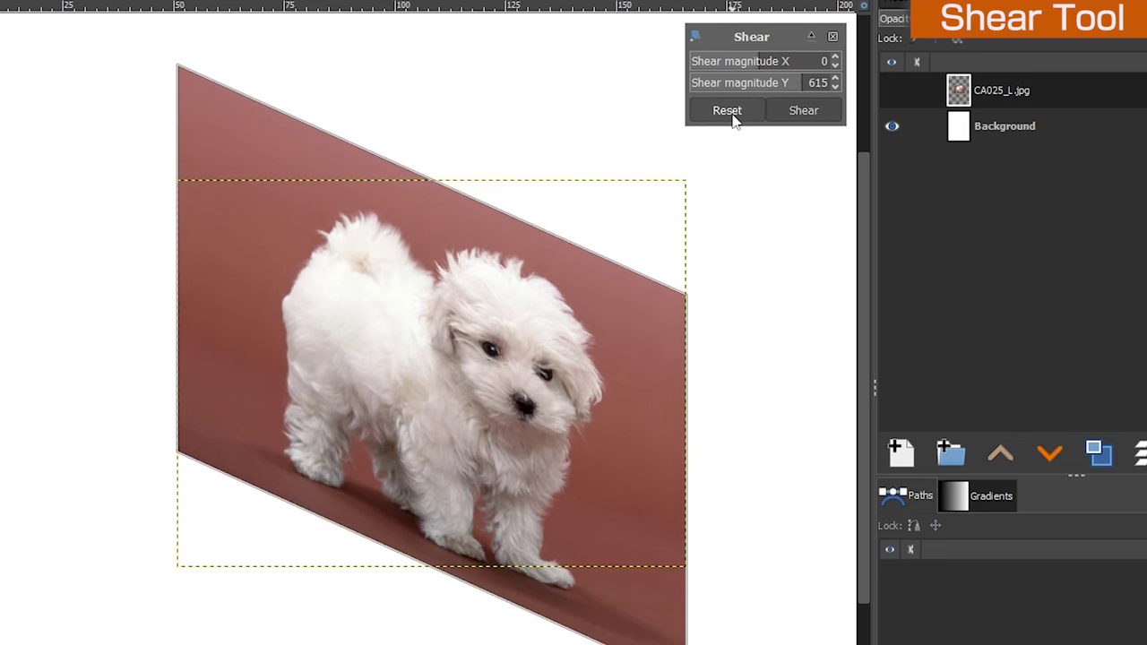
left_click(727, 111)
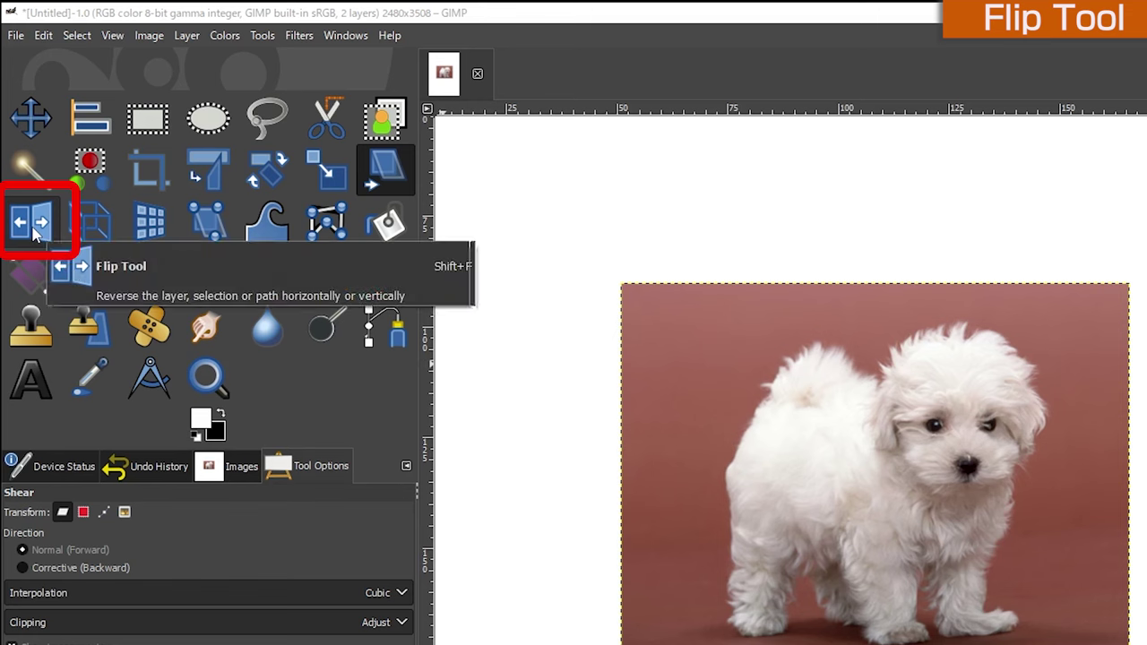
left_click(34, 229)
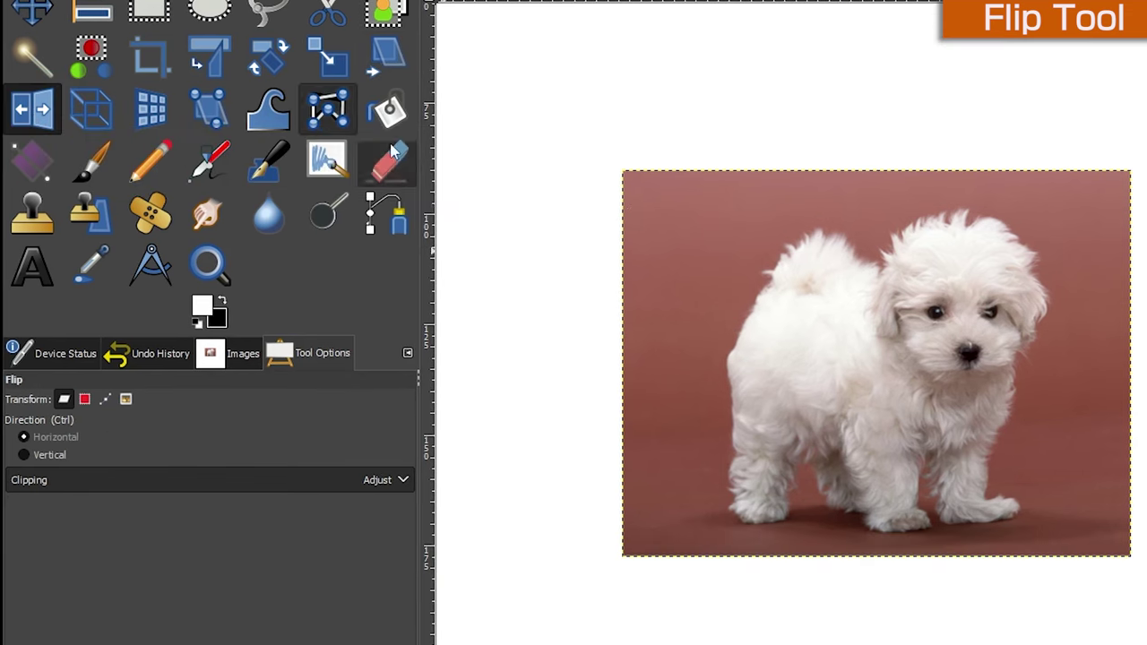
left_click(871, 391)
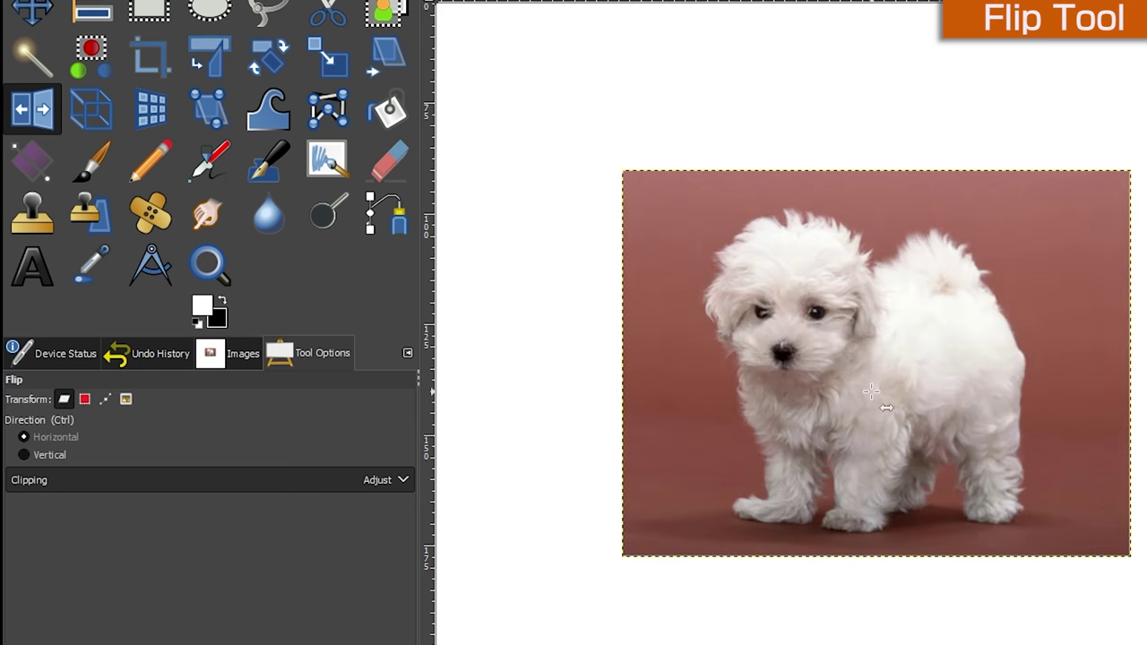
left_click(870, 391)
left_click(871, 391)
left_click(871, 392)
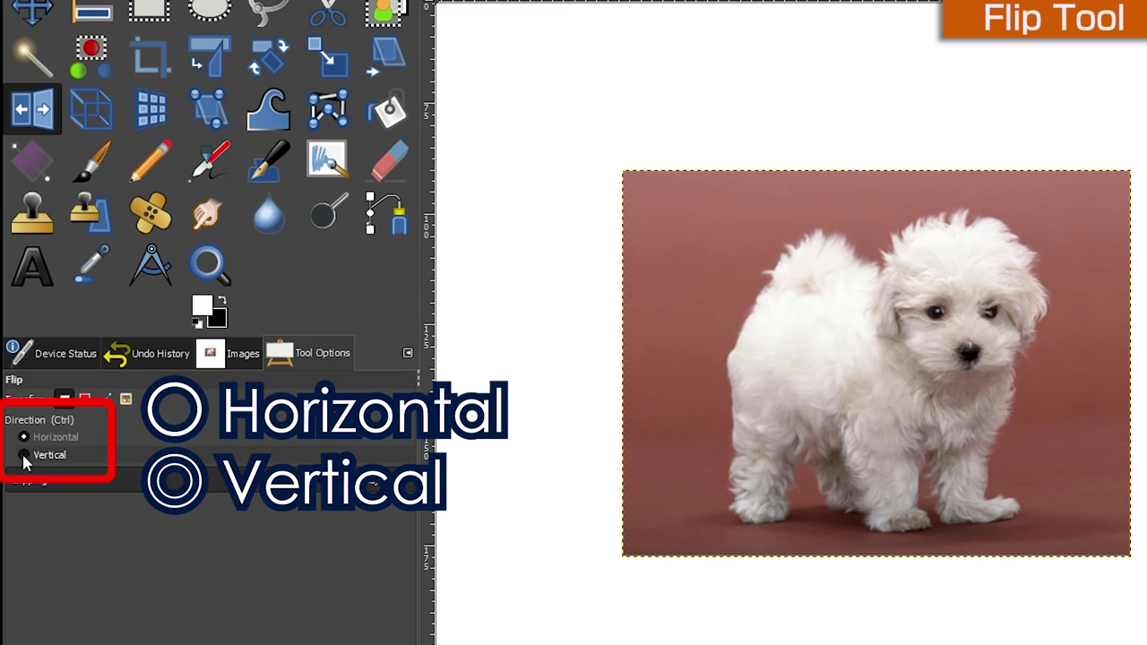
left_click(25, 457)
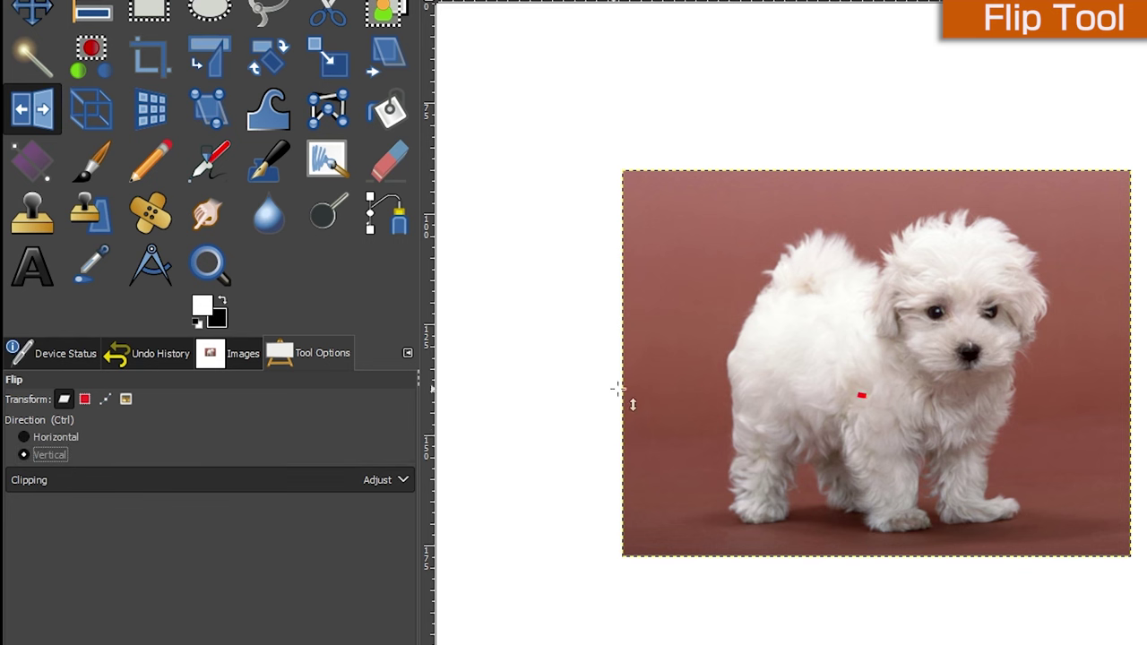
left_click(857, 351)
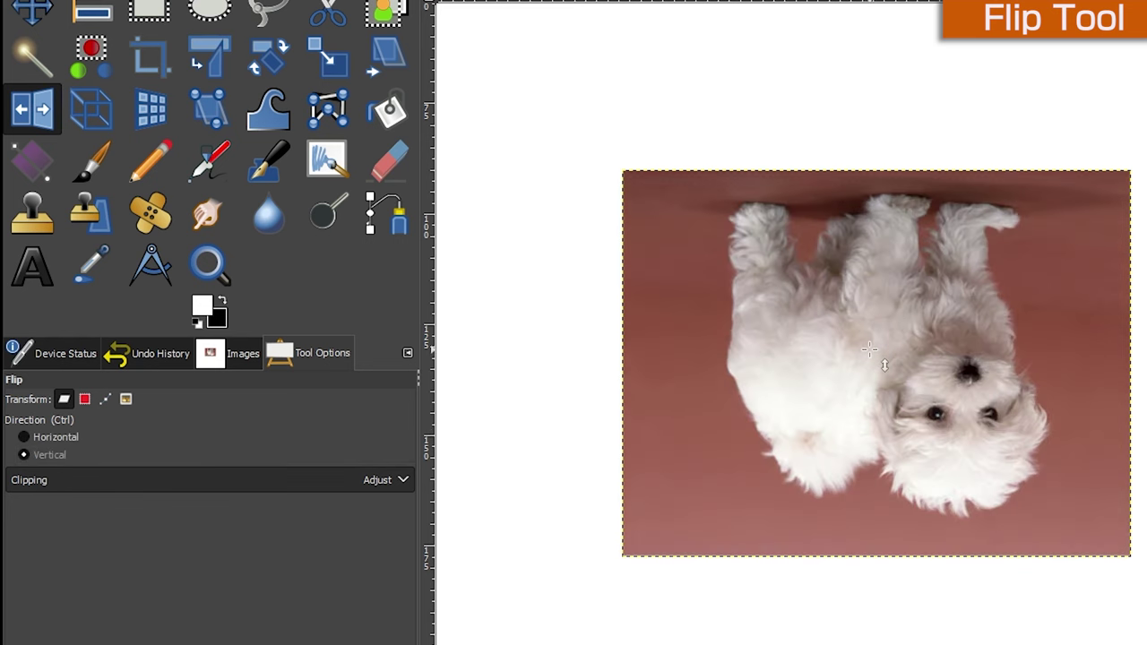
key("ctrl+z")
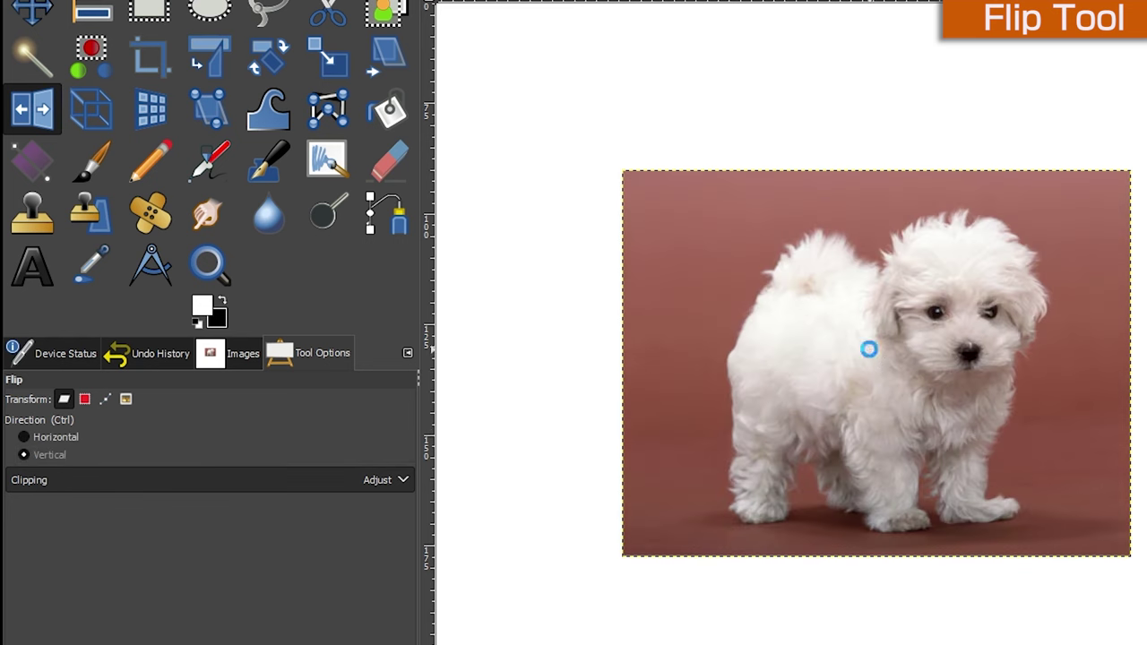
left_click(869, 350)
key("ctrl+z")
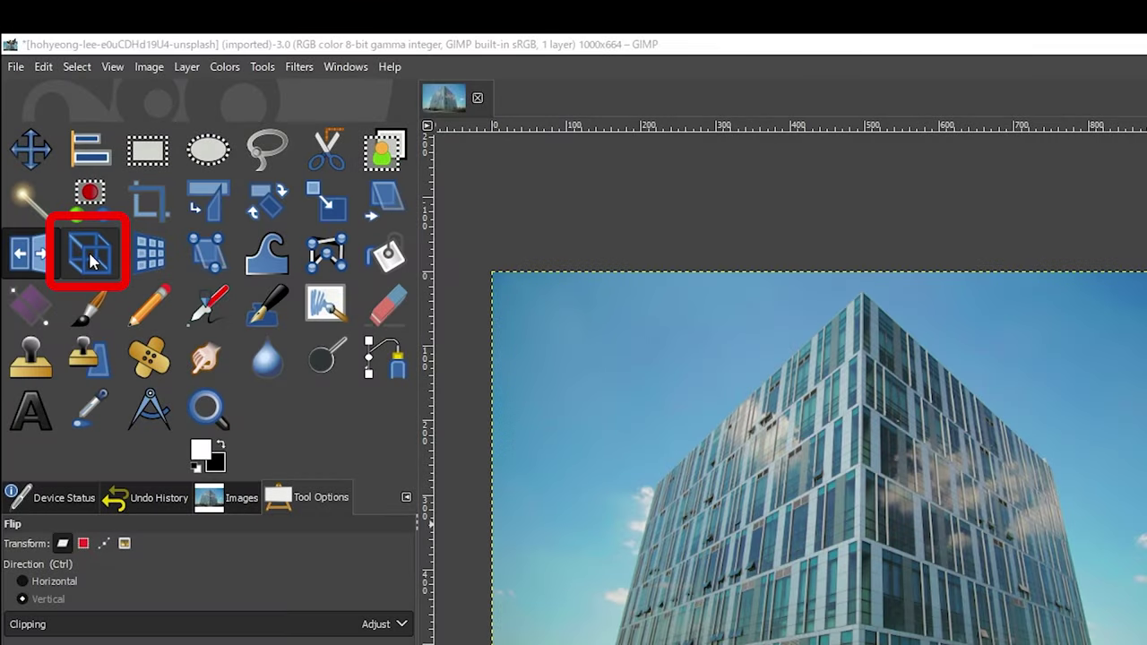
Step: Use the Perspective tool to pull the tower photo's top corners outward and bottom corners inward
left_click(90, 260)
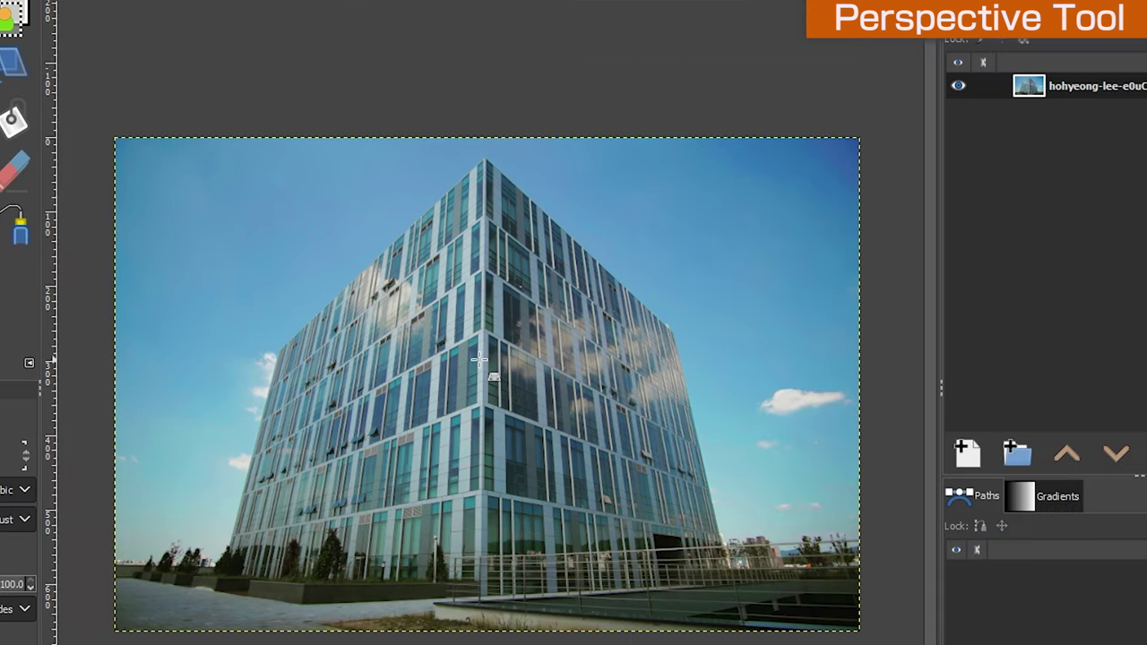
left_click(484, 364)
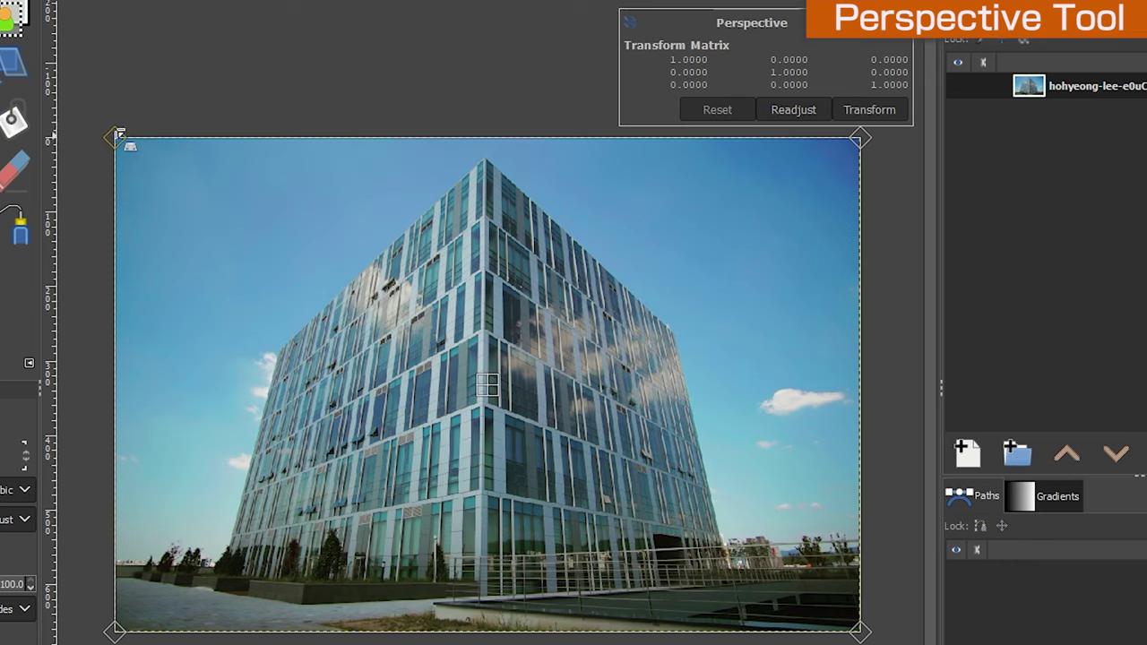
left_click_drag(119, 134, 95, 51)
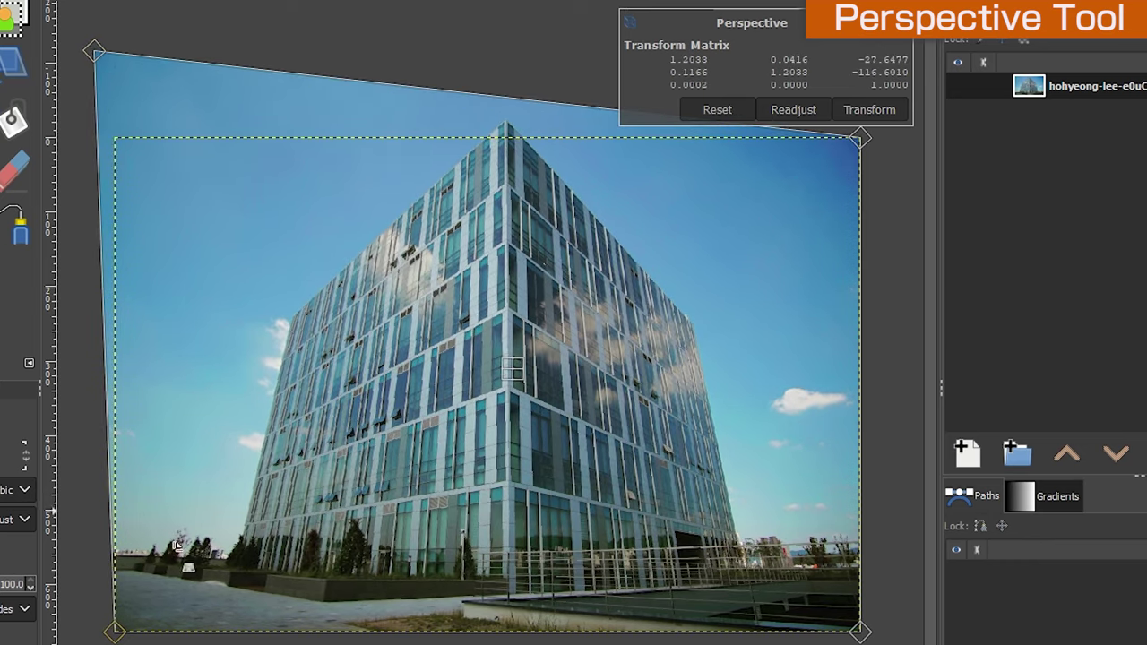
mouse_move(118, 633)
left_mouse_down()
mouse_move(262, 636)
mouse_move(295, 546)
mouse_move(278, 492)
mouse_move(274, 625)
mouse_move(258, 636)
left_mouse_up()
left_click_drag(859, 630, 717, 630)
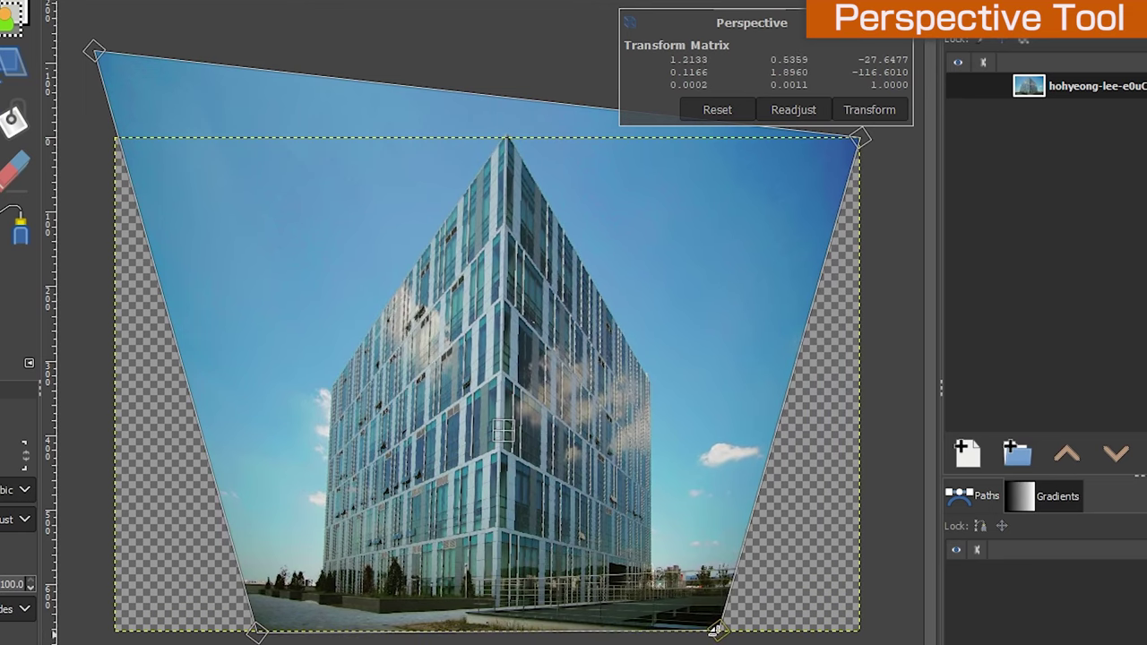
mouse_move(859, 140)
left_mouse_down()
mouse_move(811, 213)
mouse_move(815, 148)
mouse_move(801, 107)
mouse_move(870, 159)
mouse_move(823, 153)
left_mouse_up()
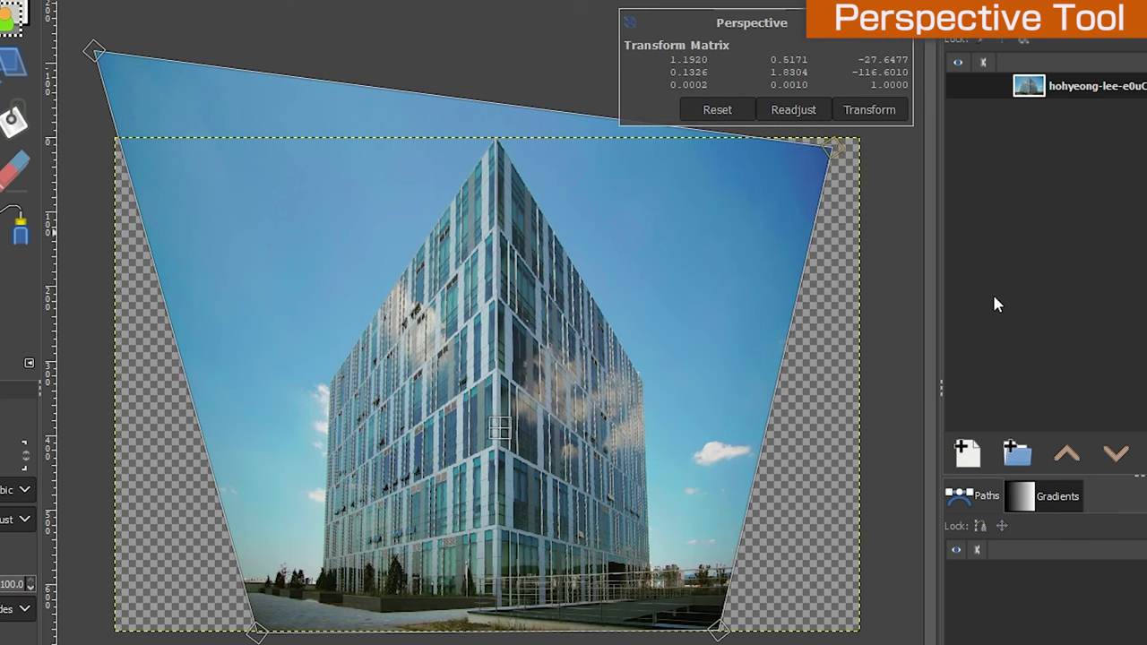
key("Return")
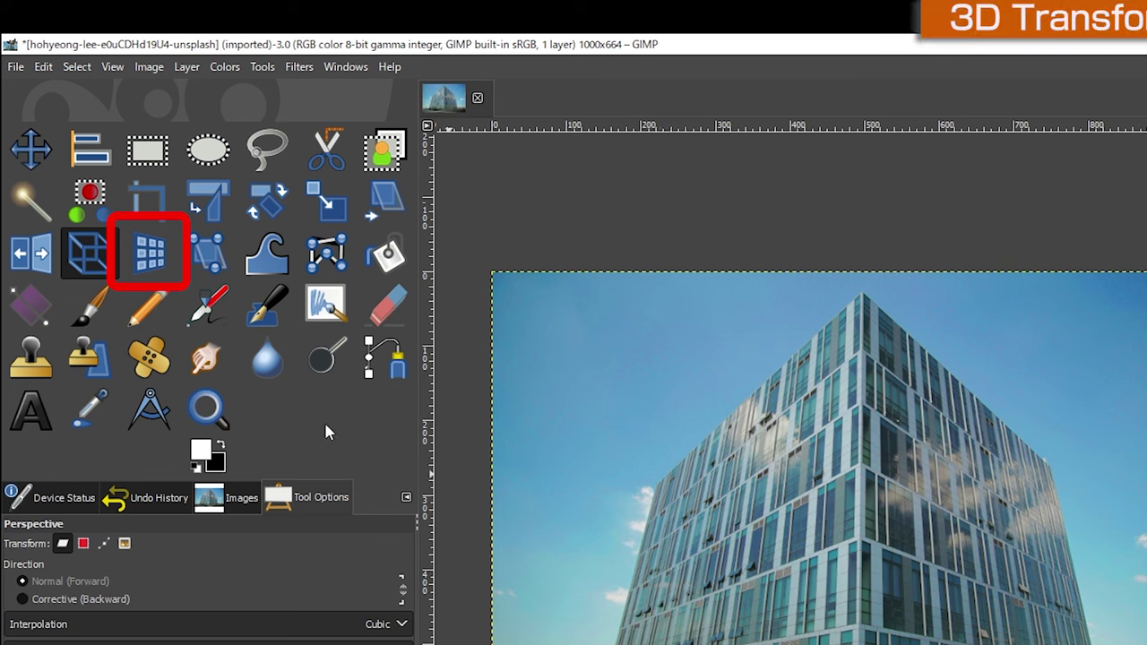
Step: Use the 3D Transform tool to turn and tilt the office-tower photo steeply
left_click(145, 265)
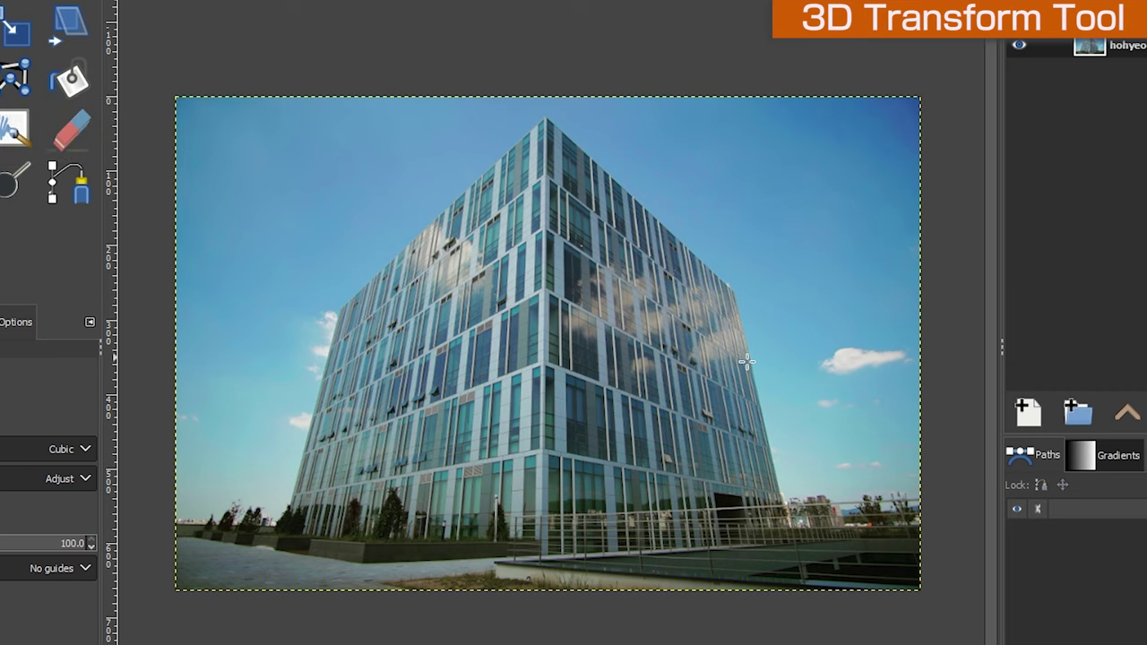
left_click(746, 361)
mouse_move(756, 409)
left_mouse_down()
mouse_move(614, 371)
mouse_move(869, 280)
mouse_move(890, 289)
mouse_move(862, 318)
left_mouse_up()
mouse_move(703, 484)
left_mouse_down()
mouse_move(690, 409)
mouse_move(696, 436)
mouse_move(671, 487)
mouse_move(630, 504)
mouse_move(461, 528)
mouse_move(434, 503)
mouse_move(444, 485)
mouse_move(564, 494)
mouse_move(584, 483)
mouse_move(690, 558)
mouse_move(675, 515)
left_mouse_up()
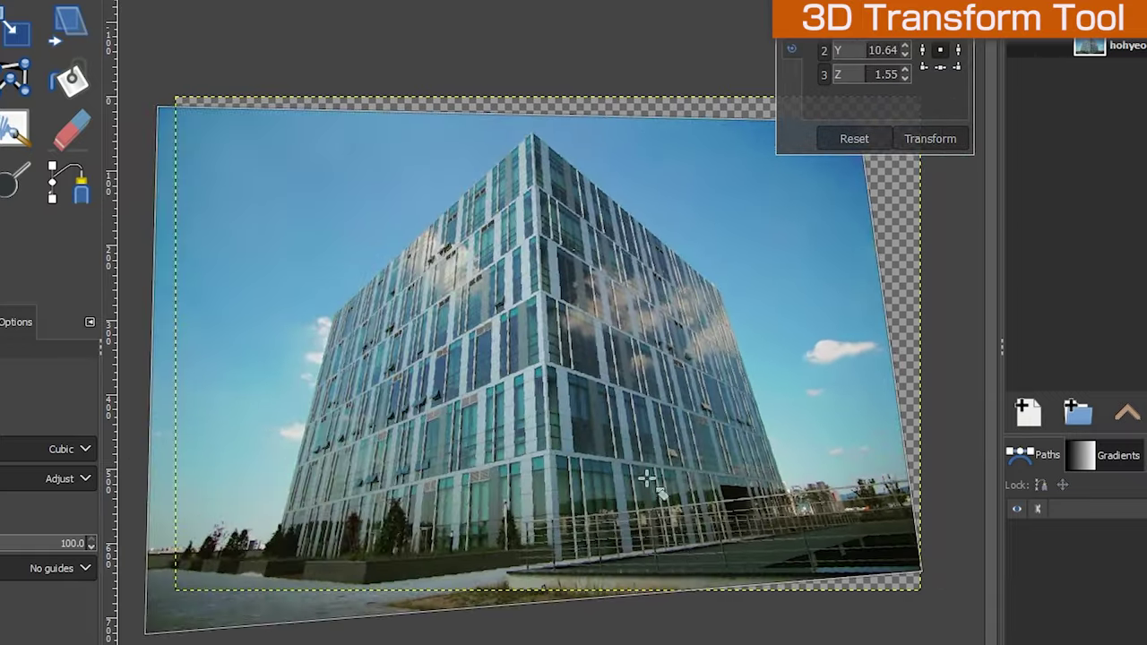
mouse_move(463, 423)
left_mouse_down()
mouse_move(555, 438)
mouse_move(488, 425)
mouse_move(425, 371)
left_mouse_up()
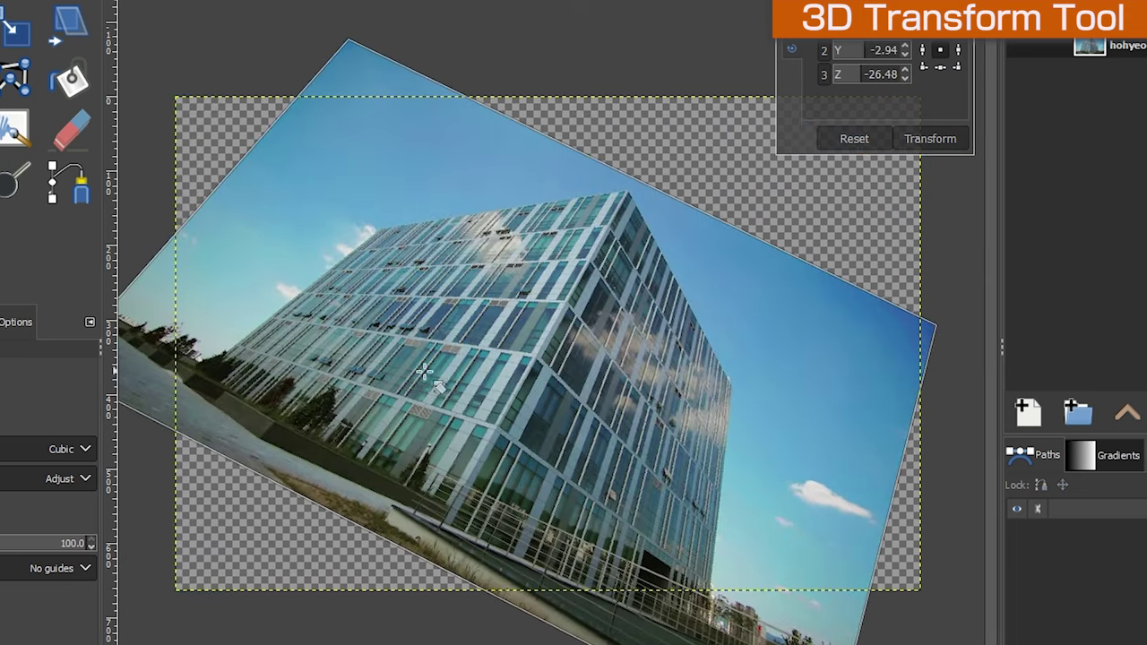
left_click_drag(691, 385, 681, 356)
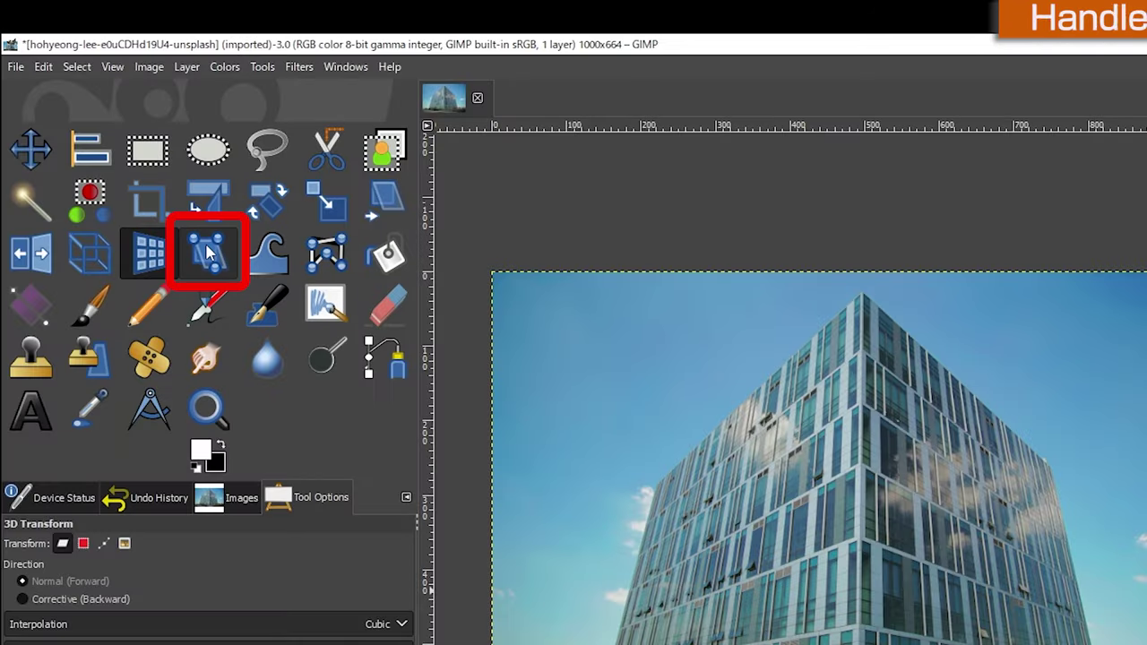
Step: Place Handle Transform points on the building photo's left, bottom and right edges
left_click(208, 253)
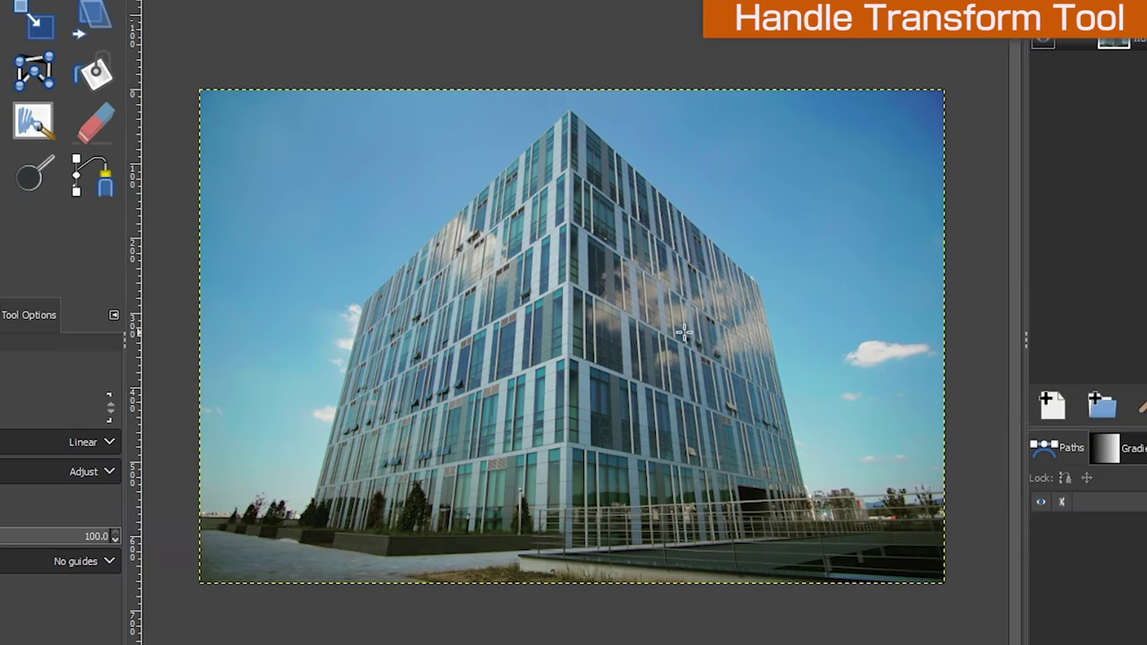
left_click(199, 325)
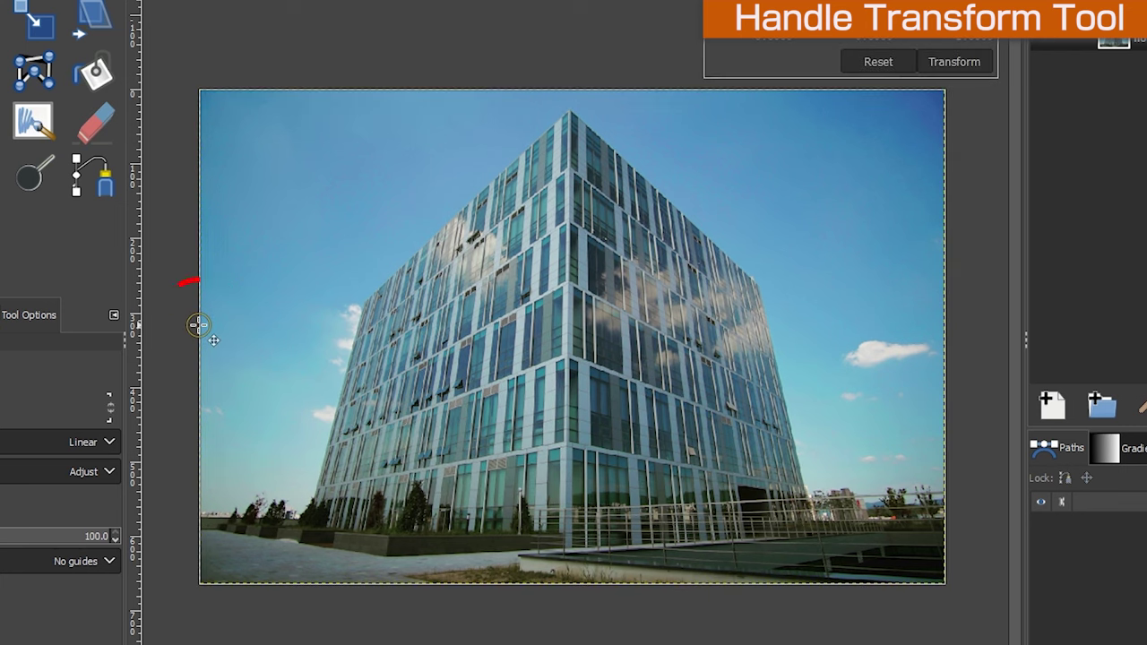
left_click(555, 583)
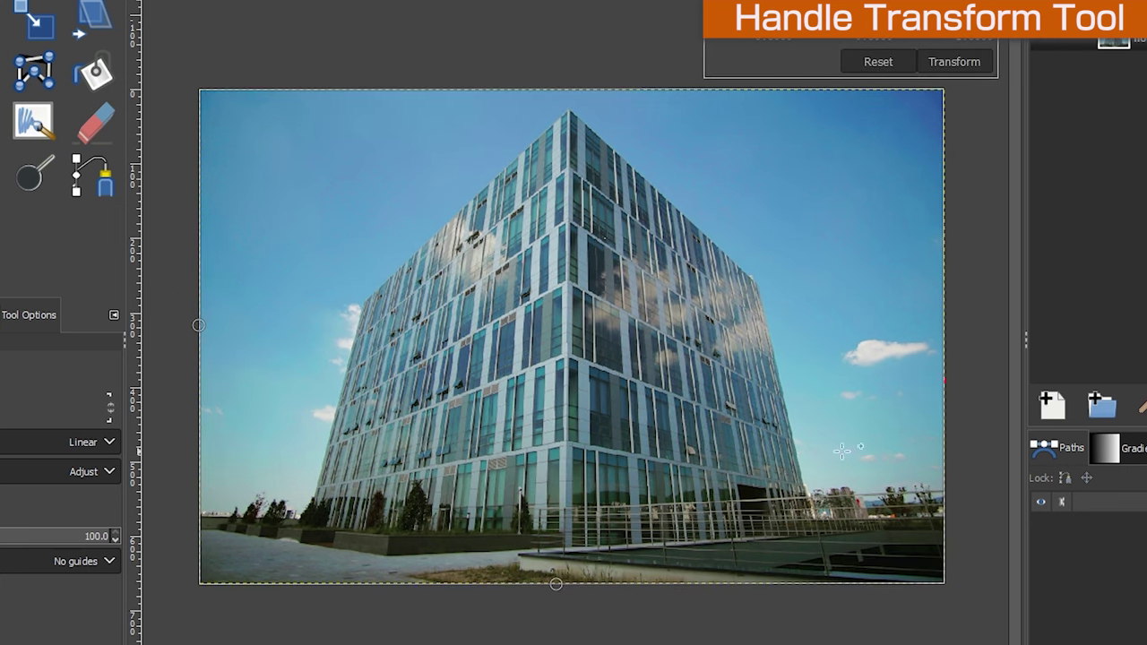
left_click(943, 332)
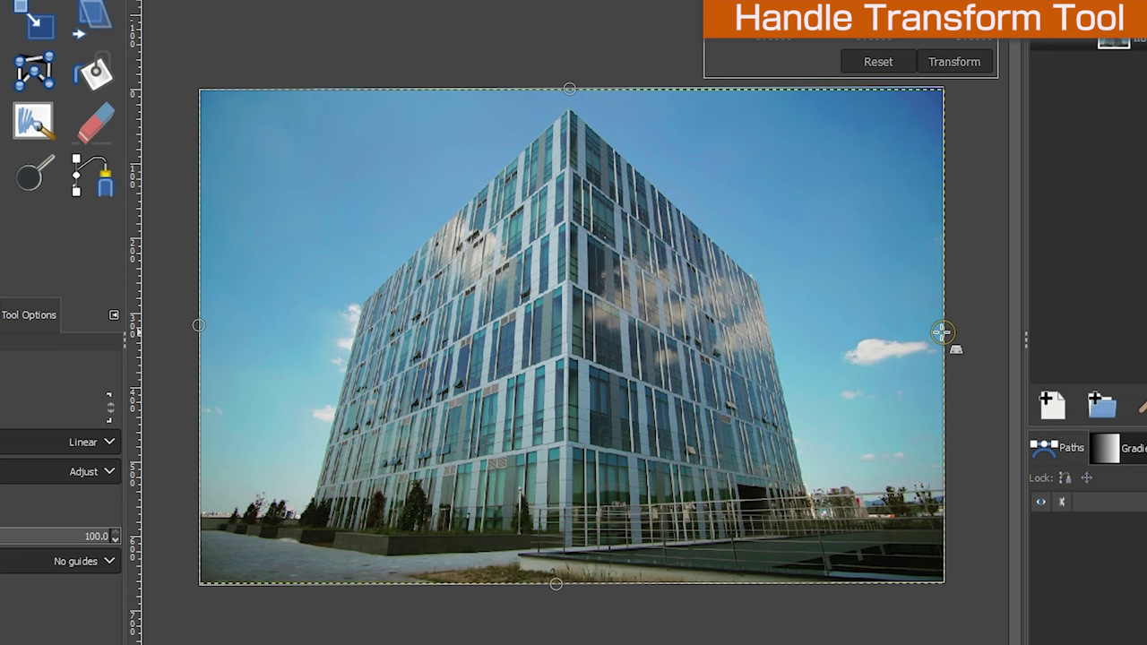
Step: Drag the right and left edge points to skew the building's perspective
mouse_move(943, 331)
left_mouse_down()
mouse_move(960, 372)
mouse_move(947, 424)
left_mouse_up()
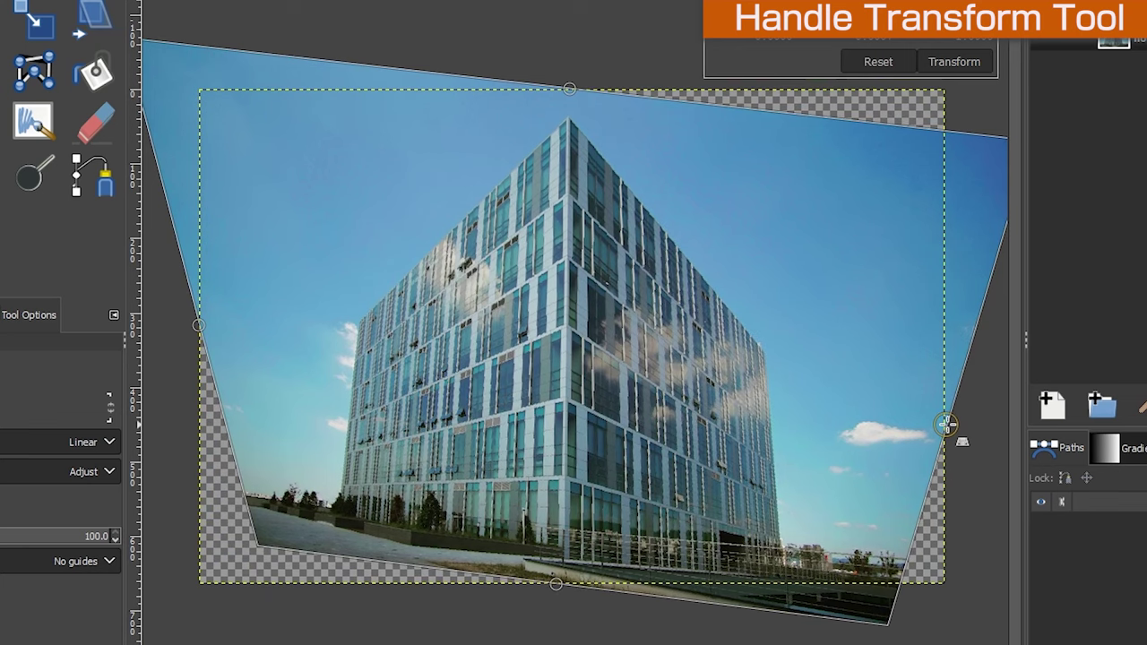
left_click_drag(196, 331, 194, 372)
left_click_drag(947, 424, 947, 401)
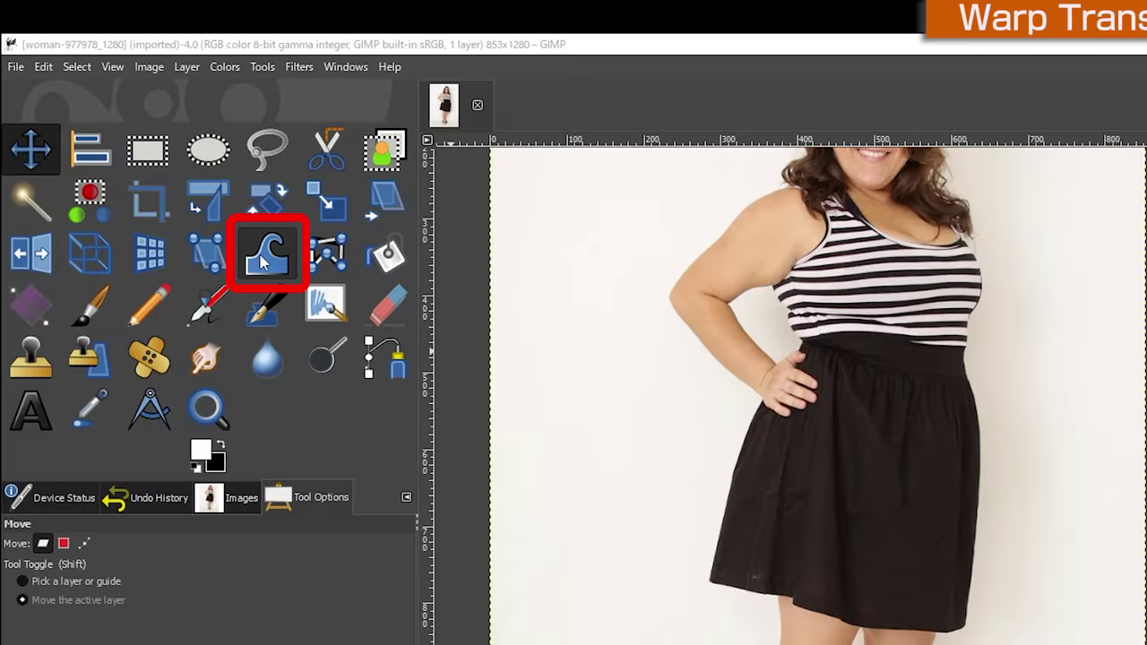
Step: With Warp Transform, push the skirt's right edge and lower-left hem inward
left_click(262, 261)
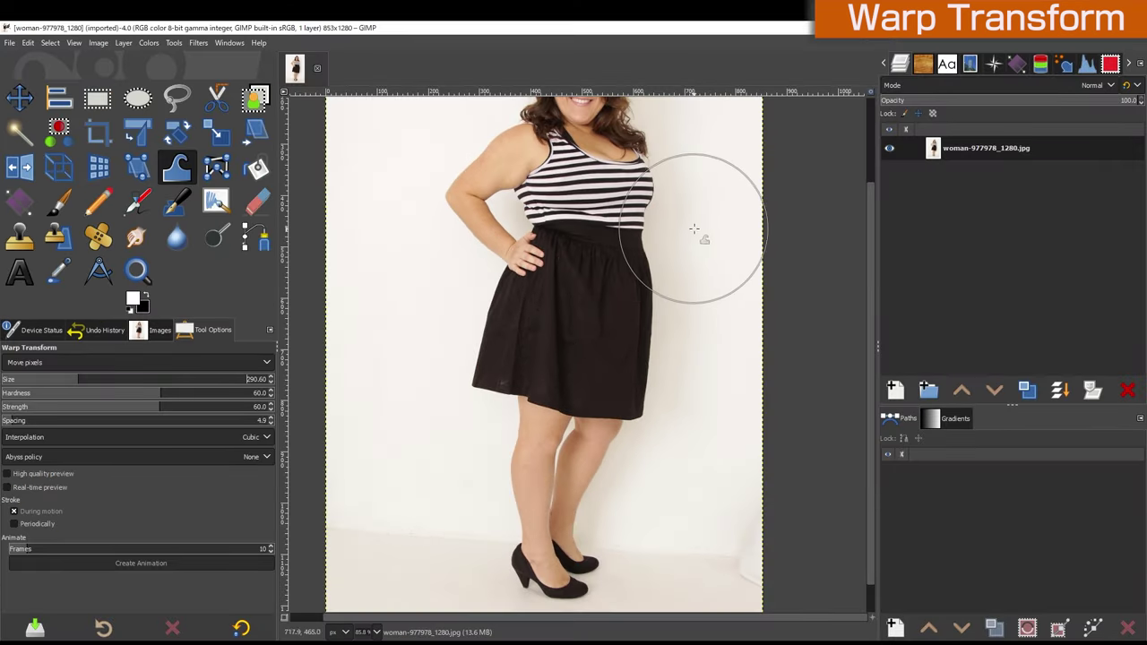
left_click_drag(695, 230, 676, 230)
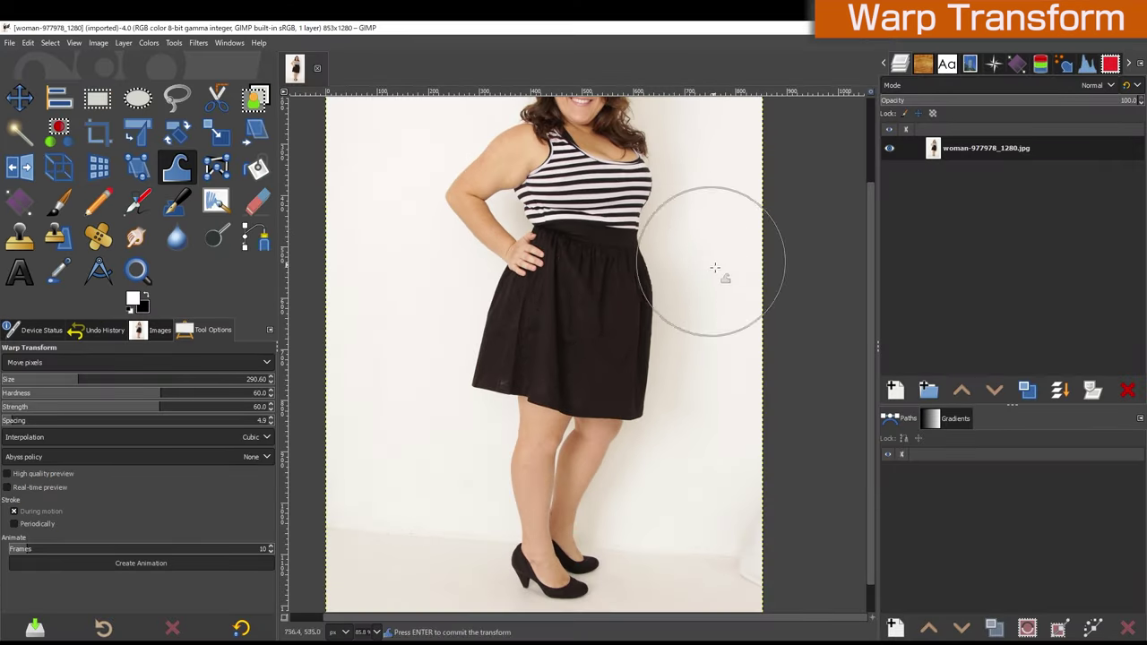
left_click_drag(678, 281, 642, 254)
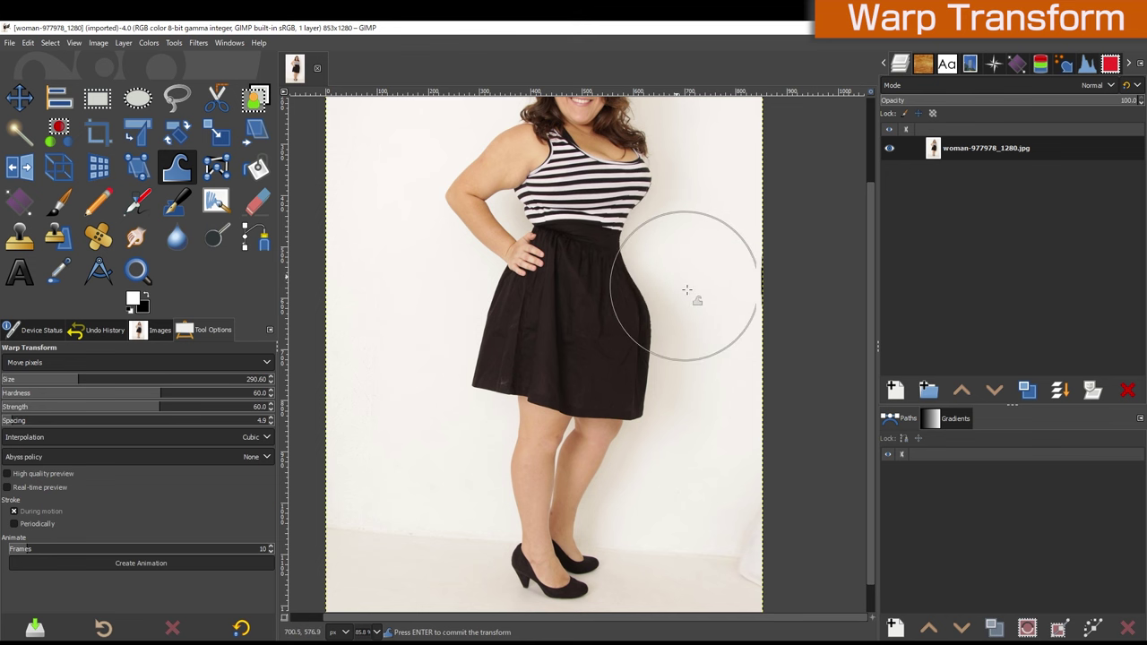
left_click_drag(687, 332, 671, 366)
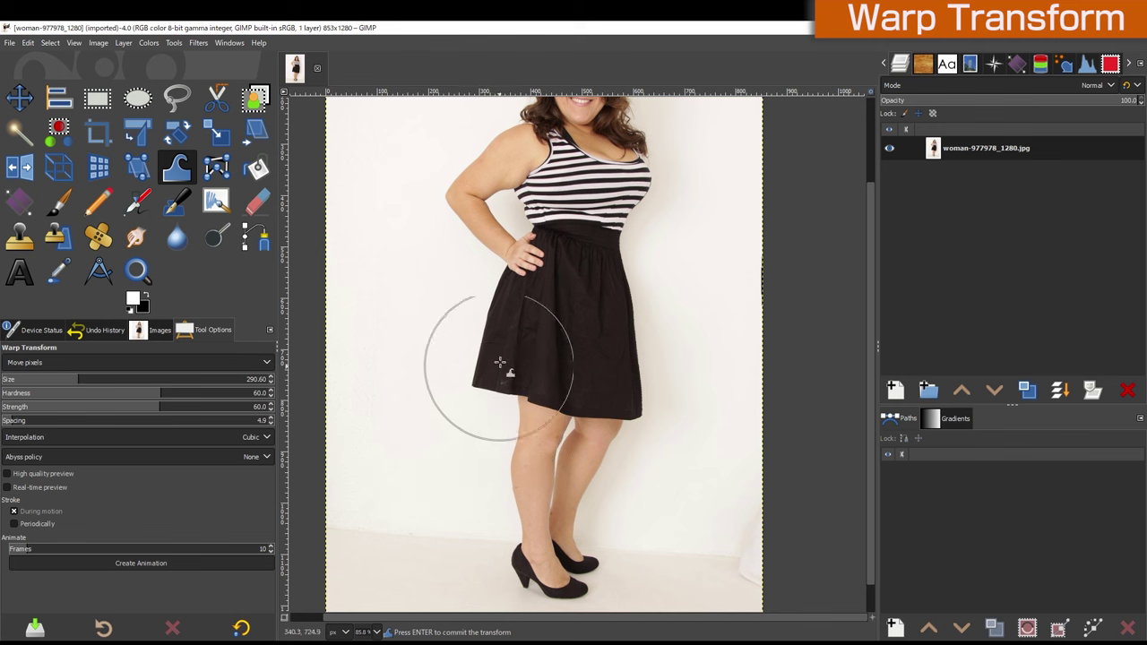
left_click_drag(506, 423, 493, 404)
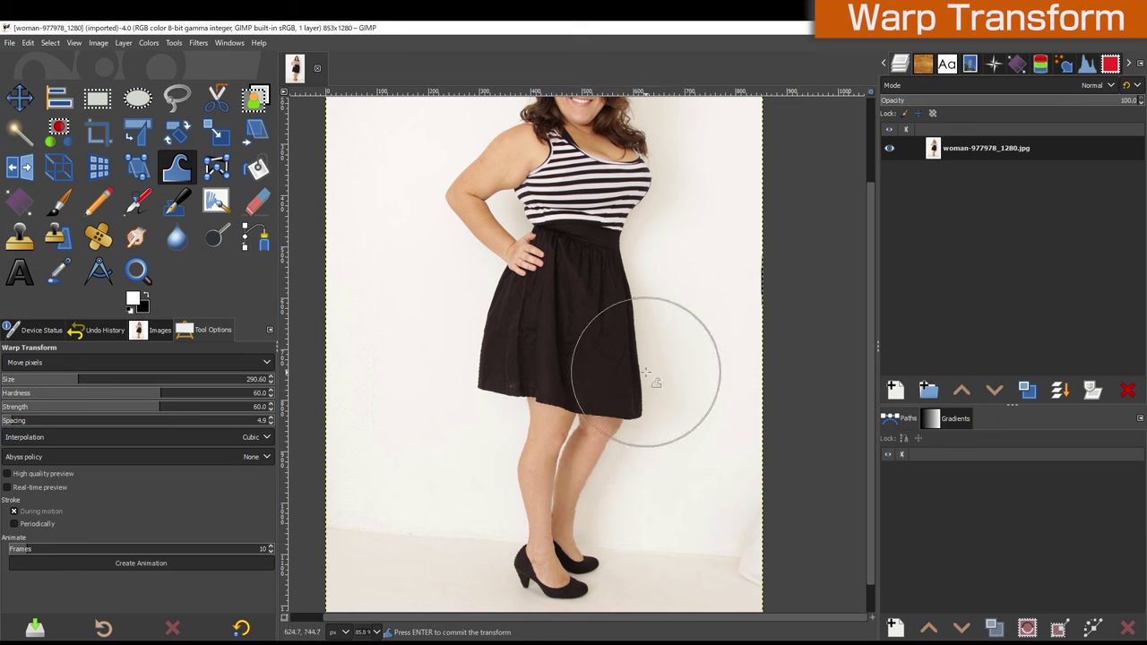
Step: Slim the skirt's right side and waist, and reshape the left arm and shoulder
mouse_move(657, 389)
left_mouse_down()
mouse_move(657, 403)
mouse_move(617, 213)
left_mouse_up()
mouse_move(487, 205)
left_mouse_down()
mouse_move(469, 371)
mouse_move(487, 409)
mouse_move(526, 374)
mouse_move(499, 385)
mouse_move(479, 448)
mouse_move(499, 466)
mouse_move(523, 457)
mouse_move(504, 422)
mouse_move(537, 402)
left_mouse_up()
mouse_move(474, 238)
left_mouse_down()
mouse_move(479, 248)
mouse_move(481, 199)
mouse_move(494, 238)
mouse_move(492, 210)
mouse_move(487, 254)
mouse_move(455, 233)
mouse_move(505, 230)
mouse_move(457, 161)
mouse_move(475, 131)
left_mouse_up()
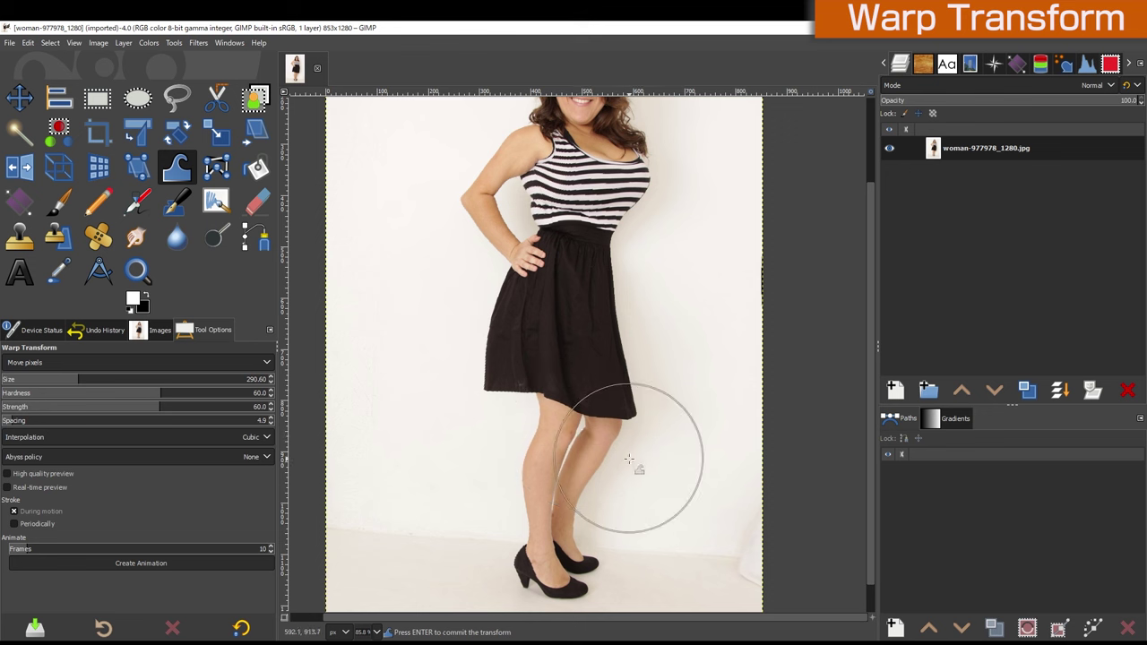
left_click_drag(606, 449, 612, 448)
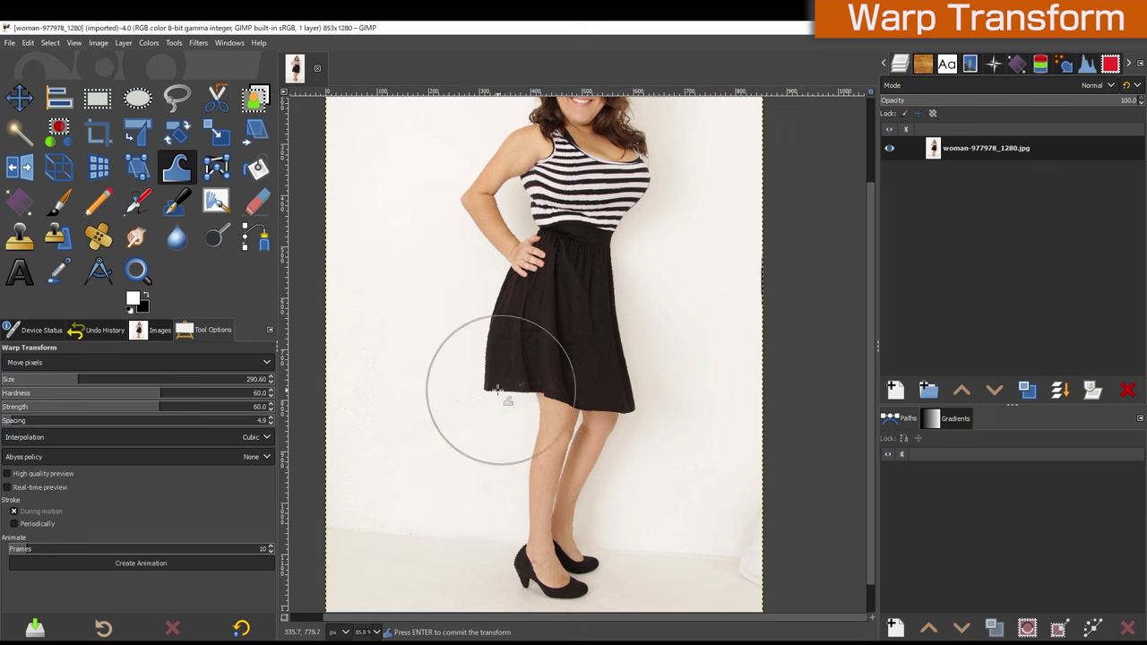
mouse_move(511, 218)
left_mouse_down()
mouse_move(498, 215)
mouse_move(484, 247)
left_mouse_up()
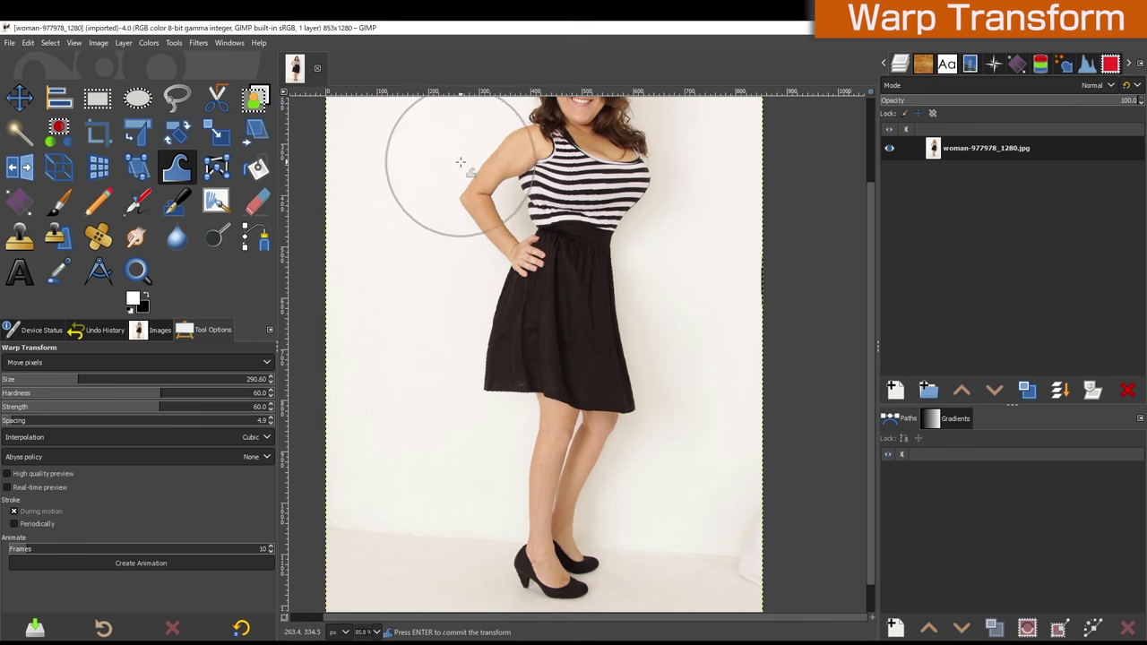
left_click_drag(509, 164, 512, 125)
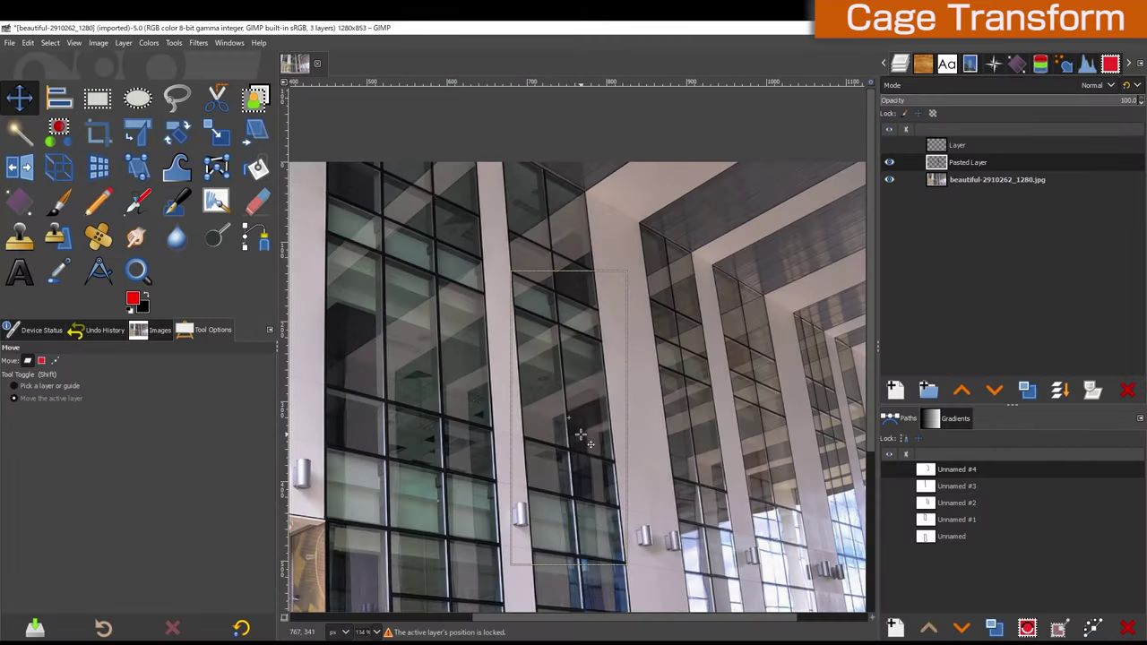
Step: Move the pasted window patch up-left and pull its bottom corners outward in perspective
left_click_drag(559, 430, 450, 396)
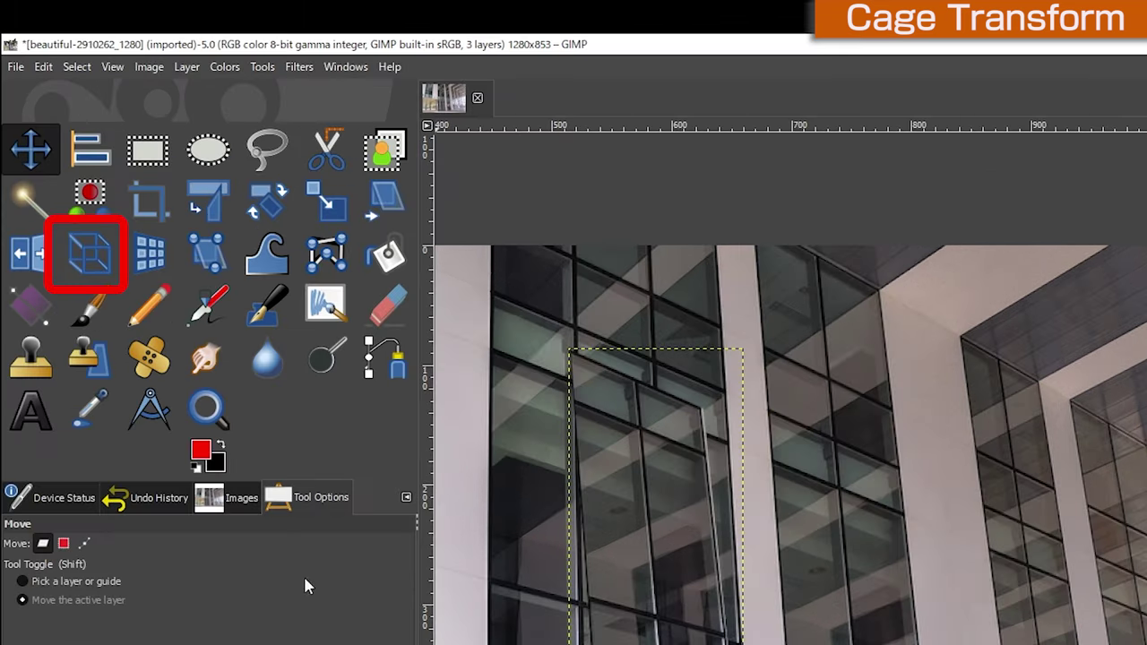
left_click(90, 254)
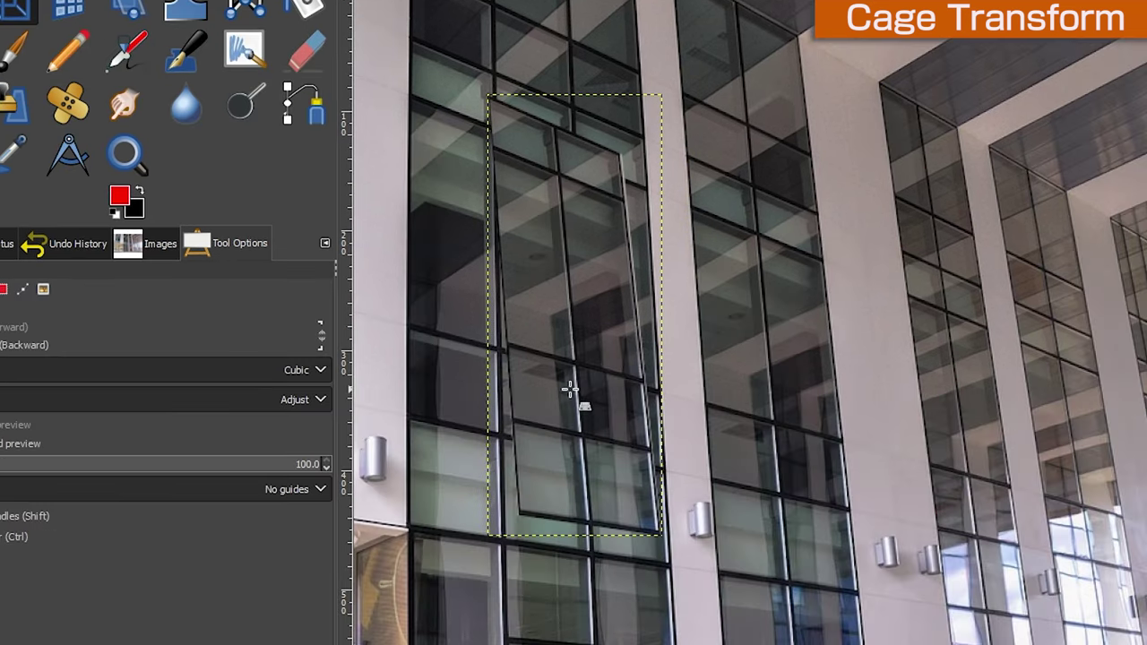
left_click(576, 407)
left_click_drag(501, 542, 470, 574)
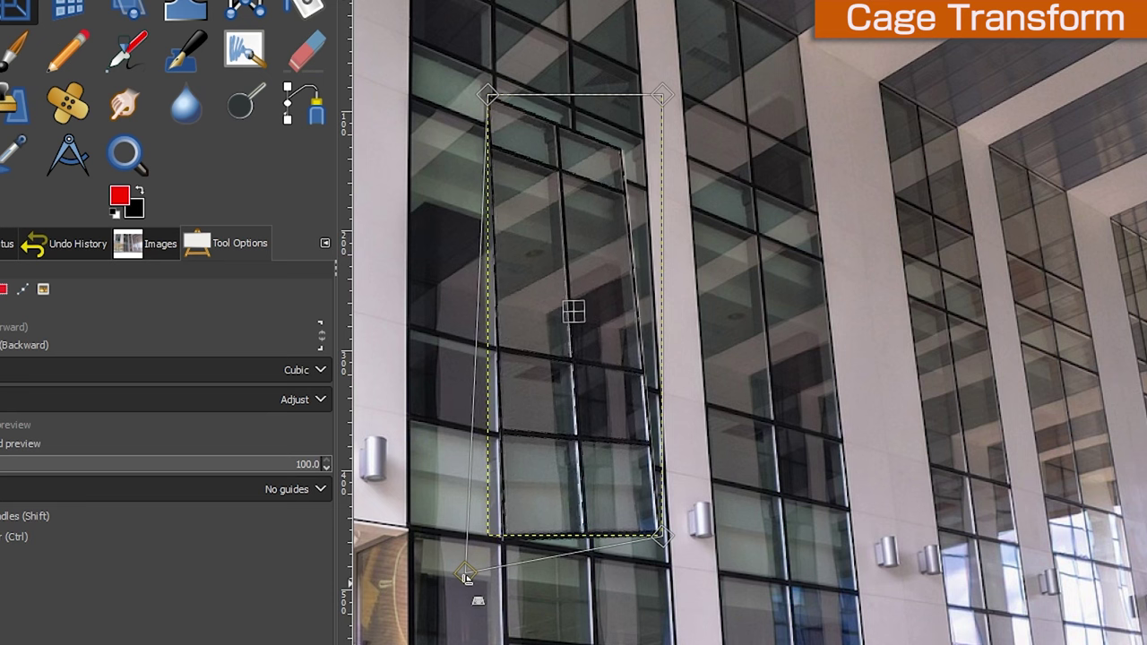
left_click_drag(661, 535, 674, 572)
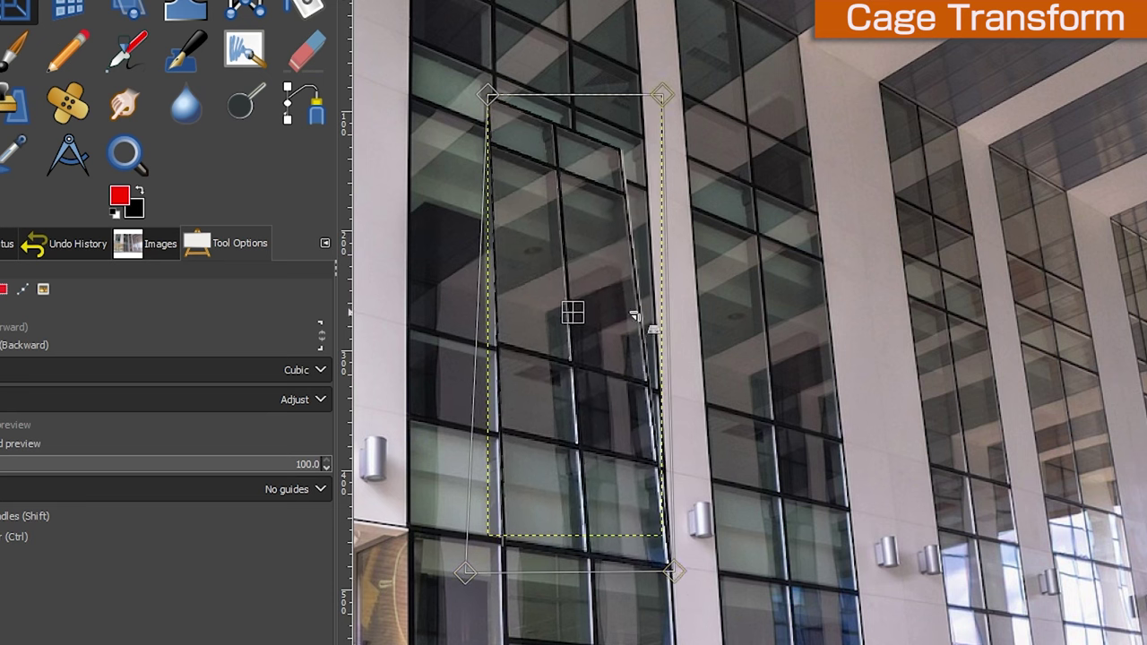
Step: Adjust the patch's top corners to match the window grid and commit the perspective
left_click_drag(488, 97, 492, 70)
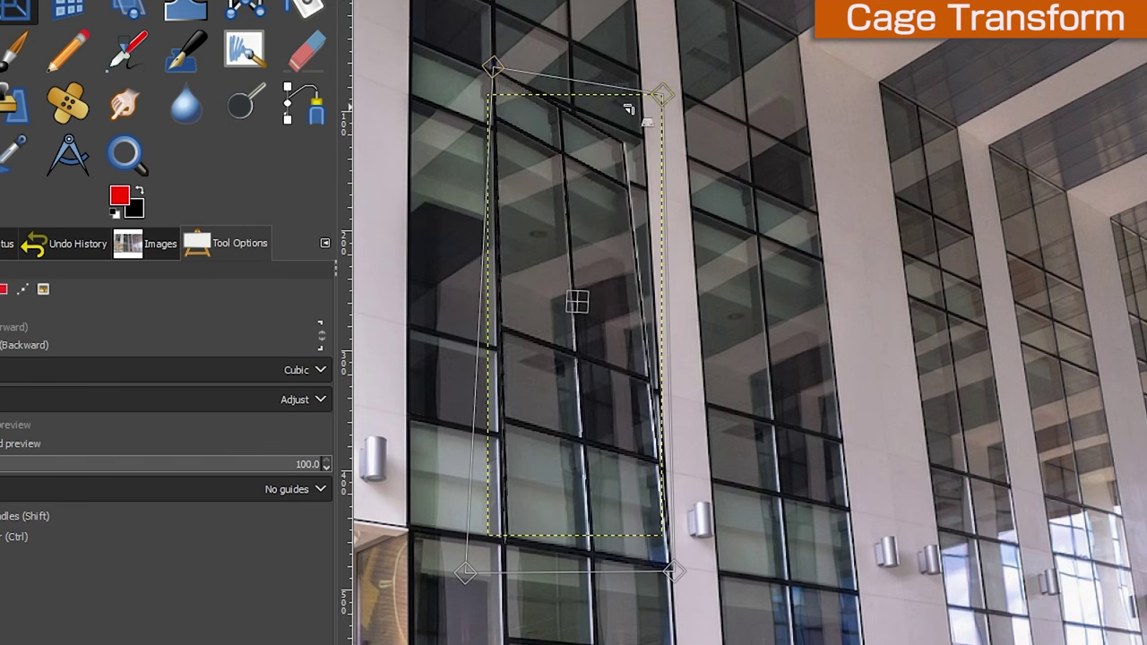
left_click_drag(661, 94, 700, 78)
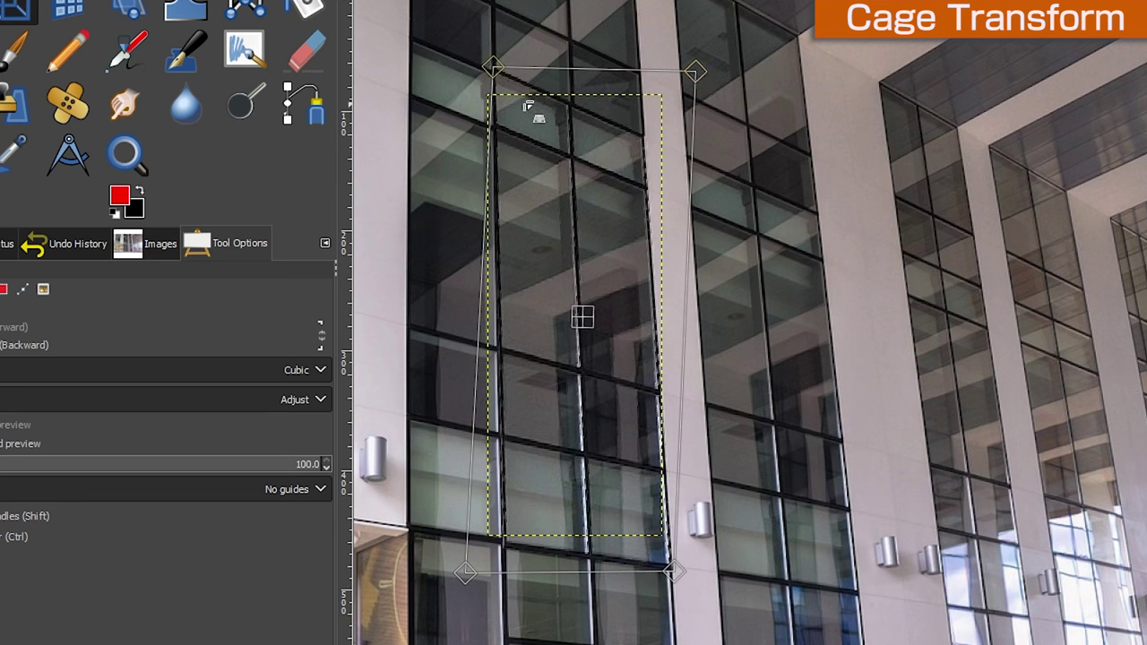
left_click_drag(493, 72, 494, 69)
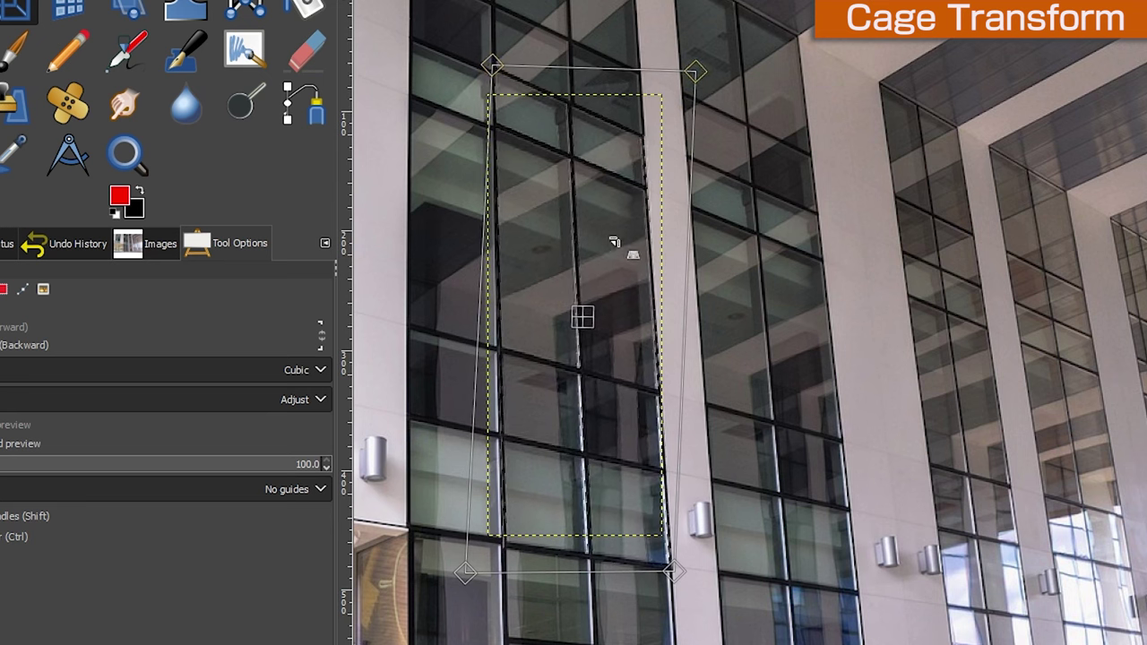
key("Return")
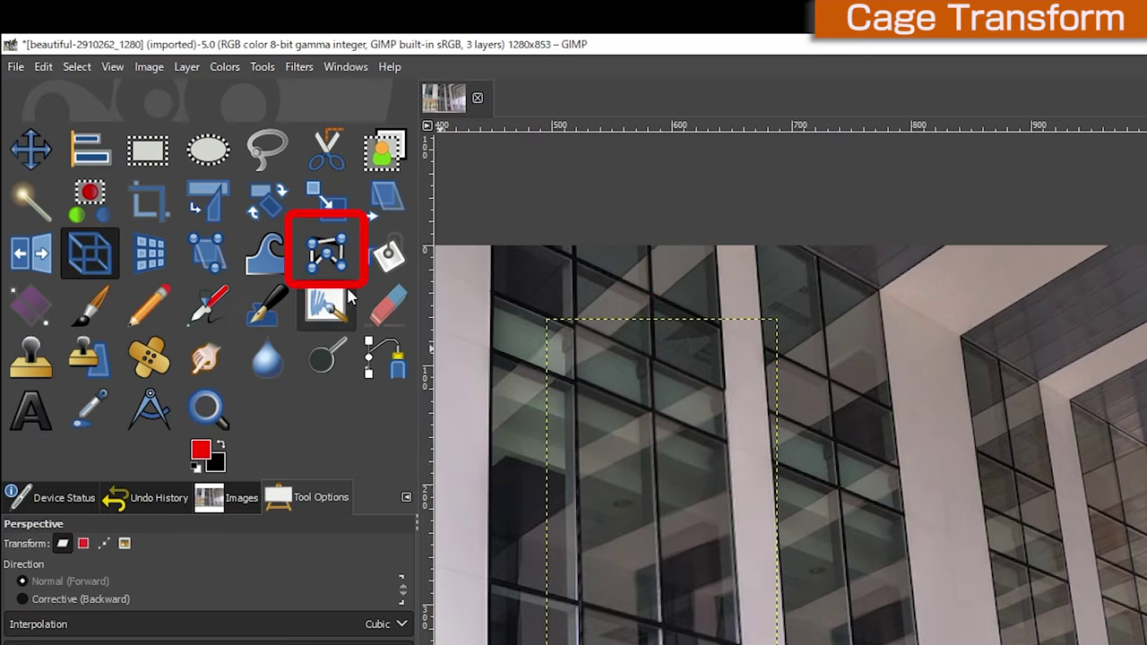
Step: Draw a five-point Cage Transform outline around the window patch, closing it on the first point
left_click(320, 260)
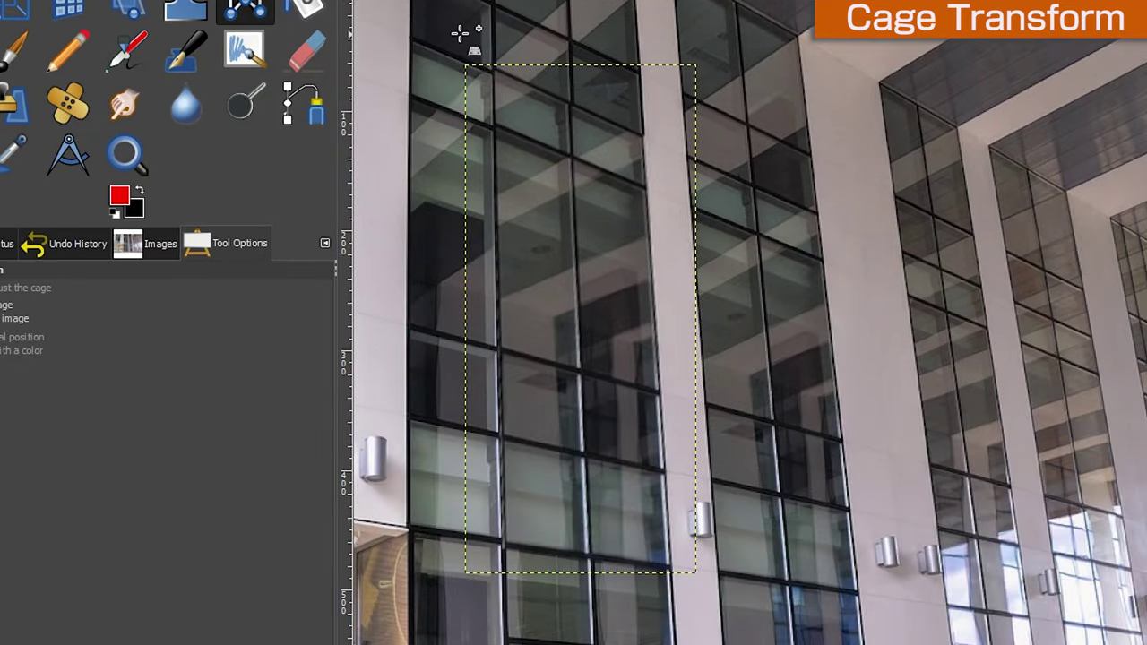
left_click(459, 34)
left_click(574, 83)
left_click(671, 123)
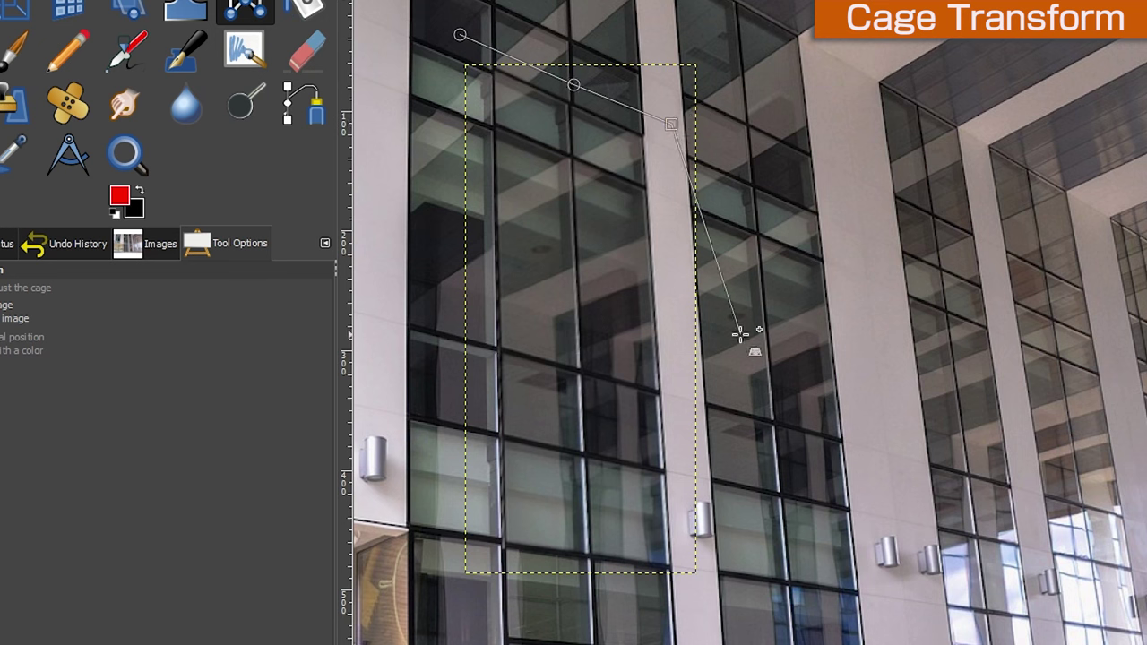
left_click(708, 614)
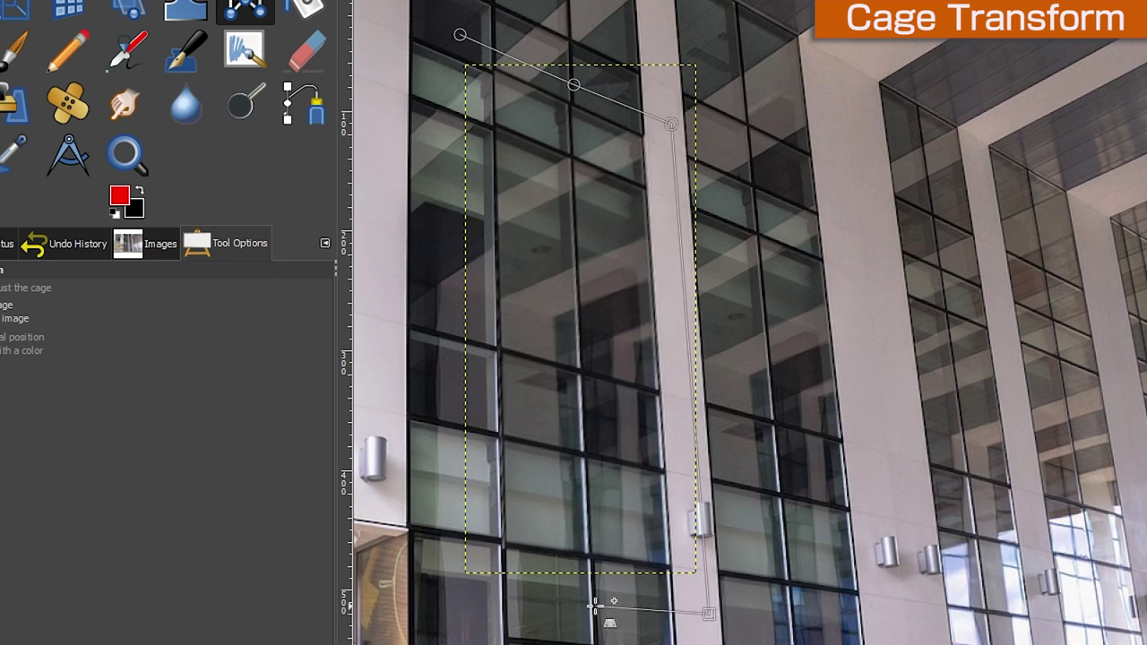
left_click(440, 594)
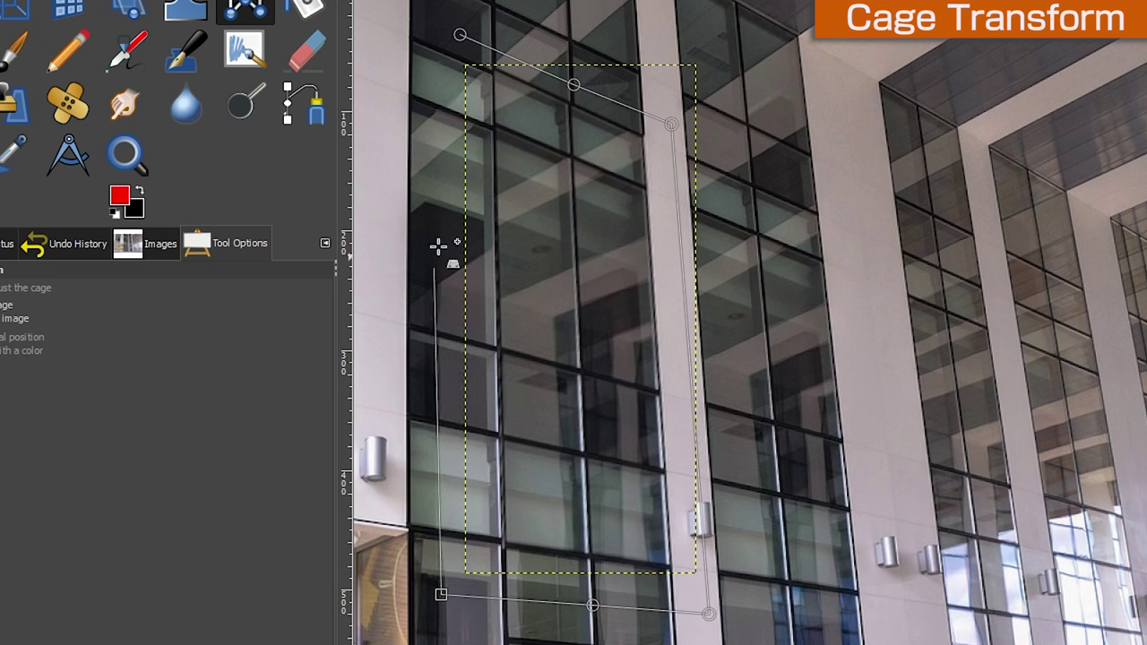
left_click(459, 34)
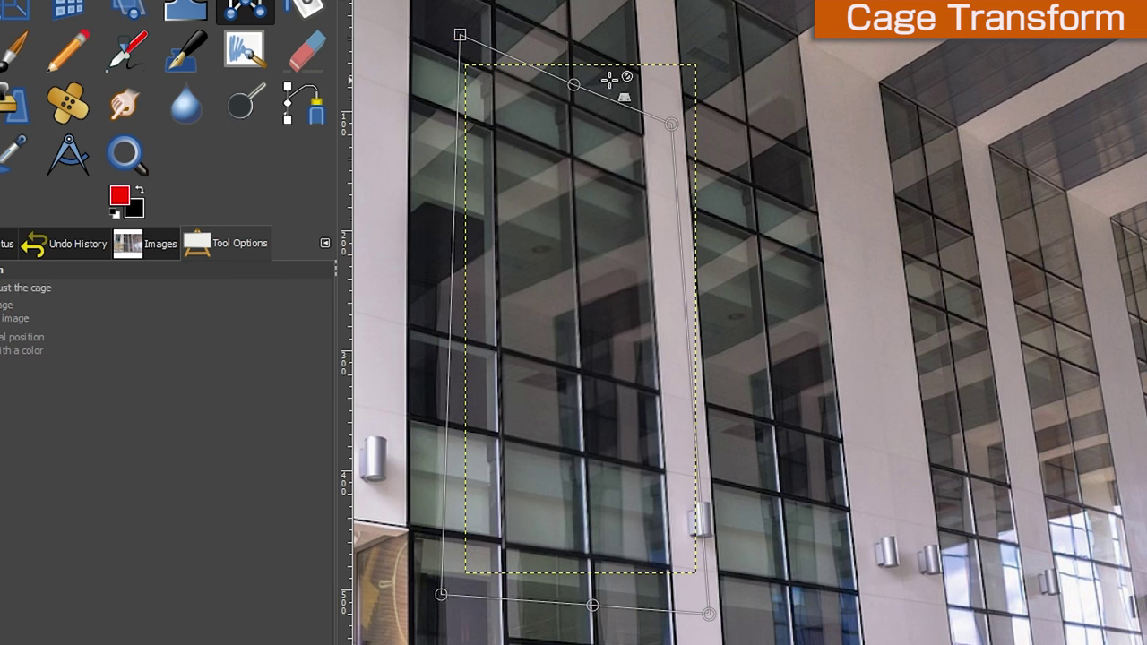
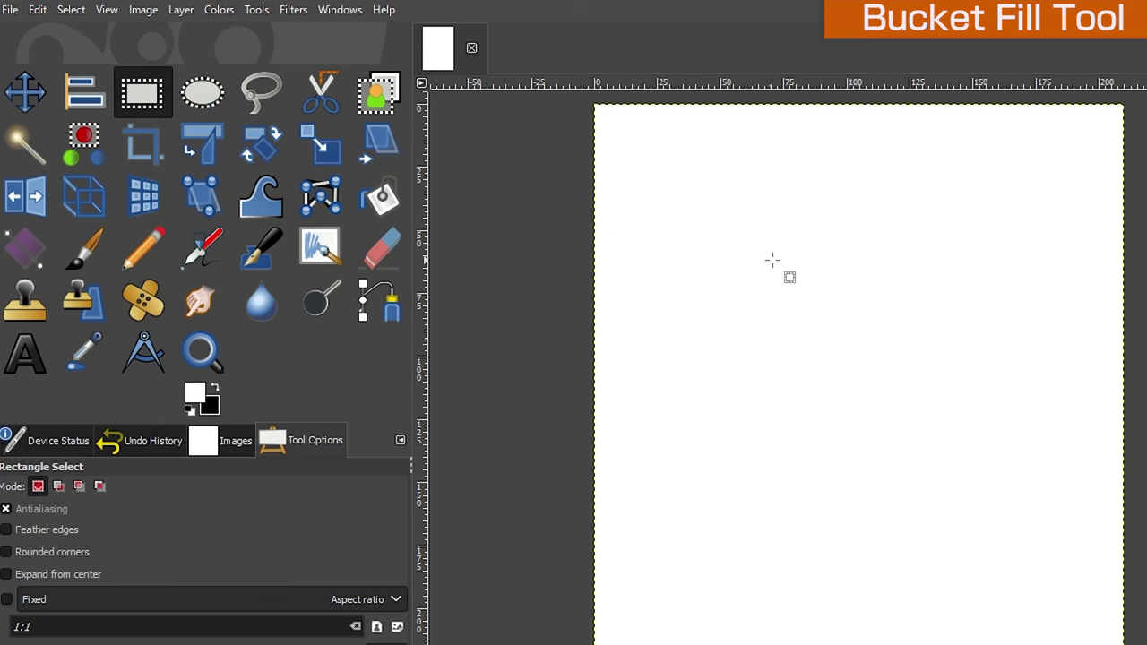
Step: Draw a rectangle selection near the page centre and bucket-fill it with pure red (ff0000)
left_click_drag(725, 242, 995, 472)
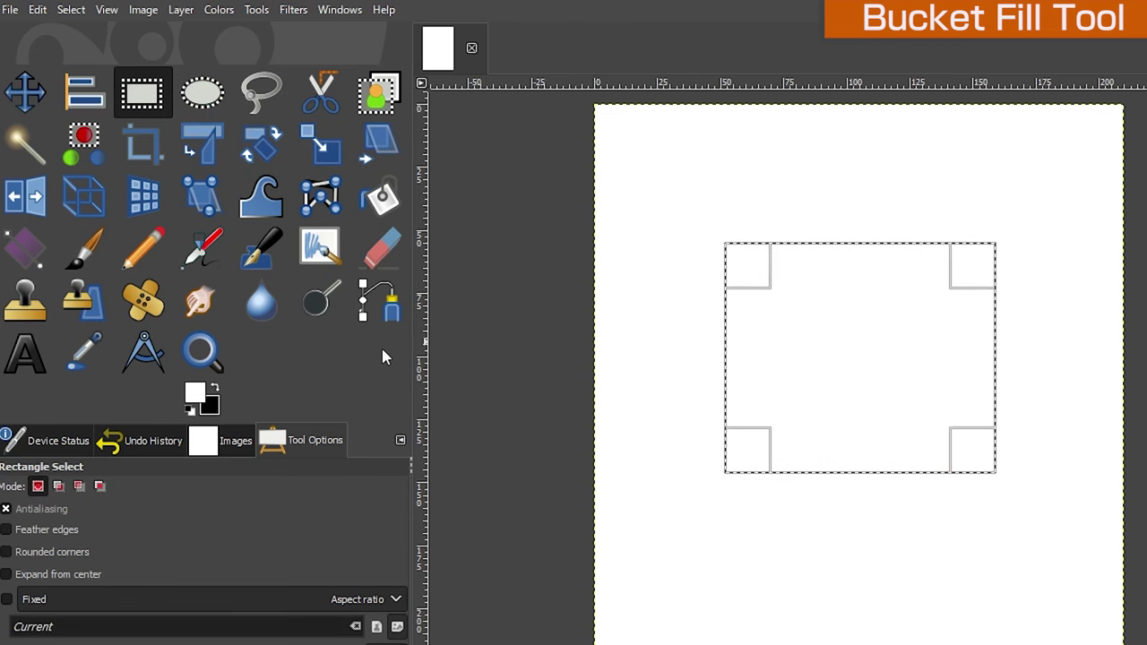
left_click(194, 395)
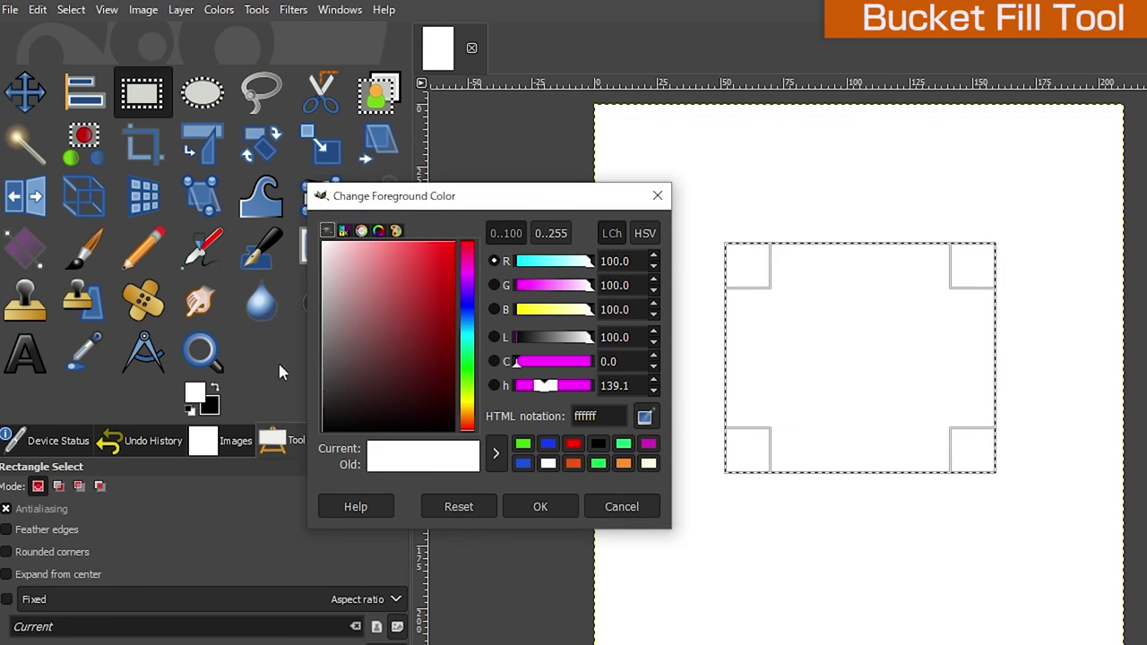
left_click_drag(448, 252, 463, 242)
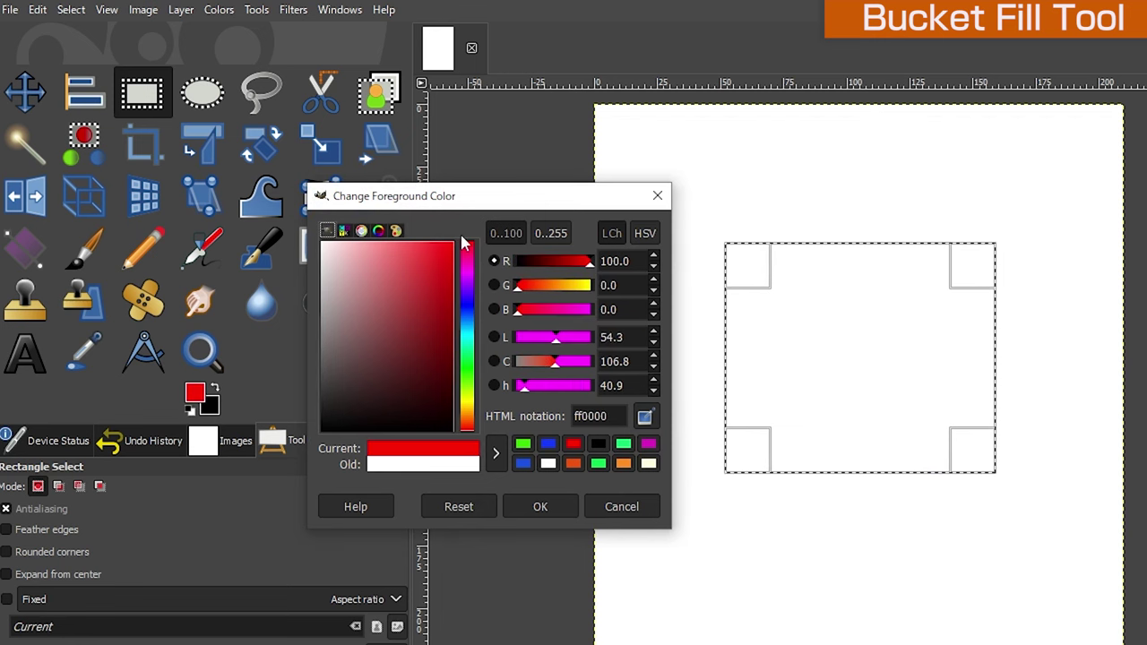
left_click(544, 508)
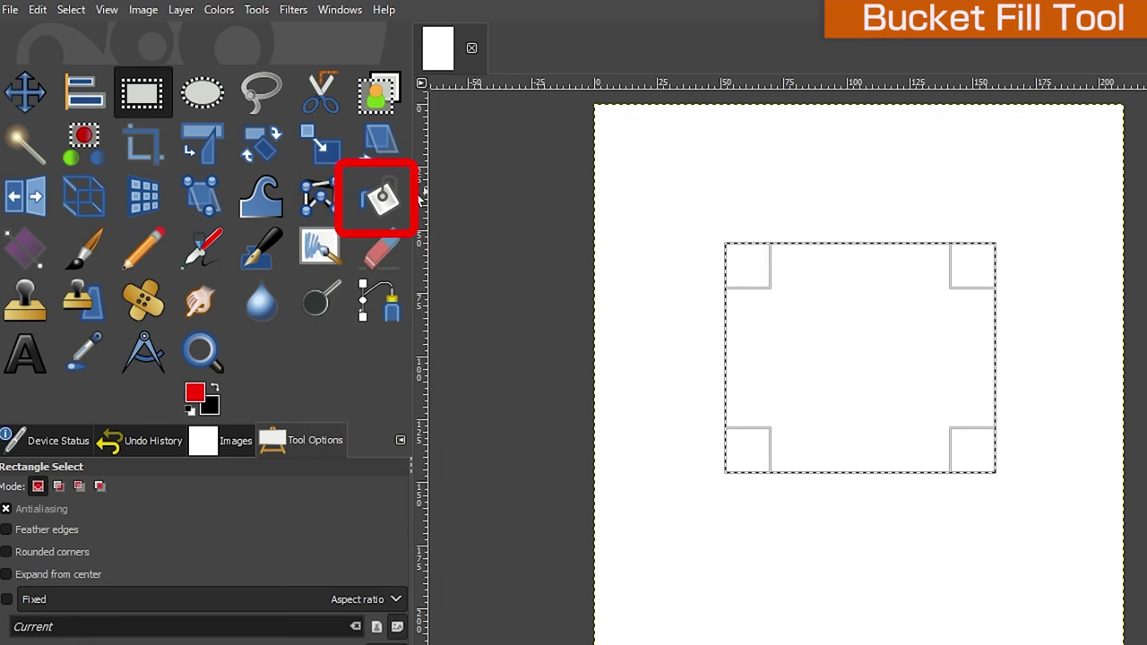
left_click(383, 198)
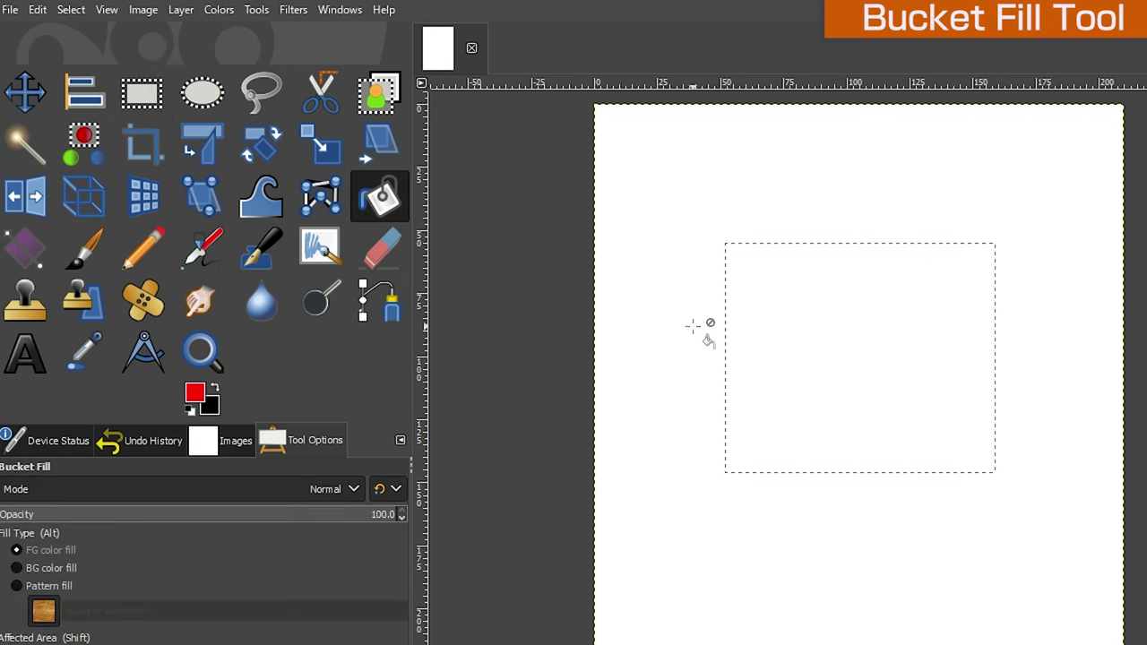
left_click(842, 351)
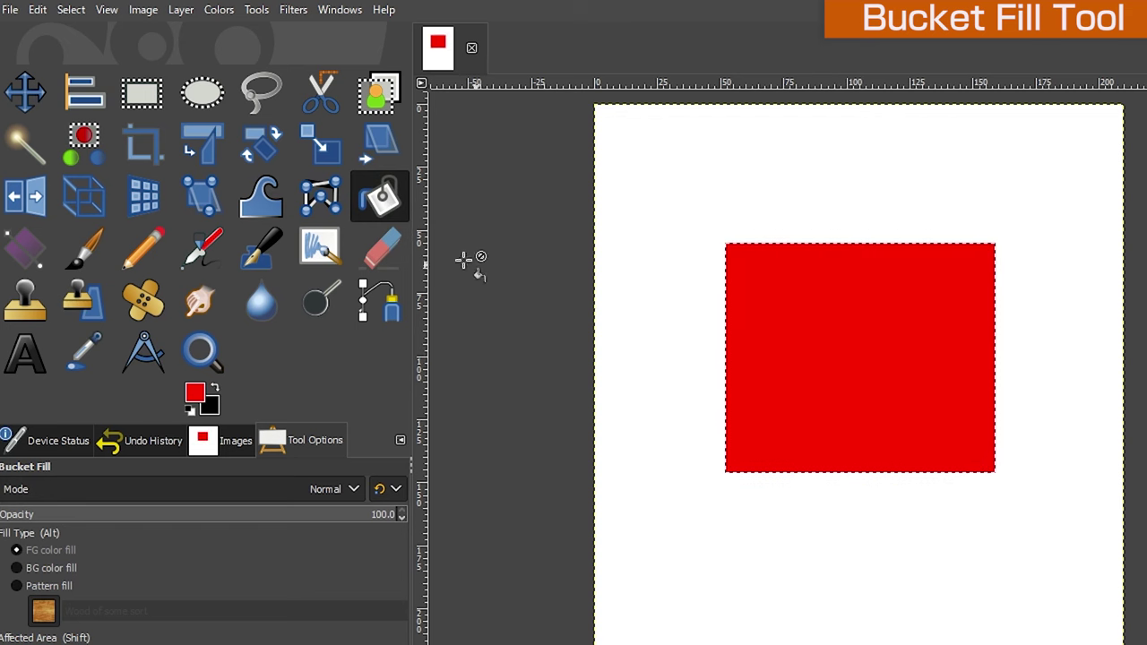
left_click(201, 101)
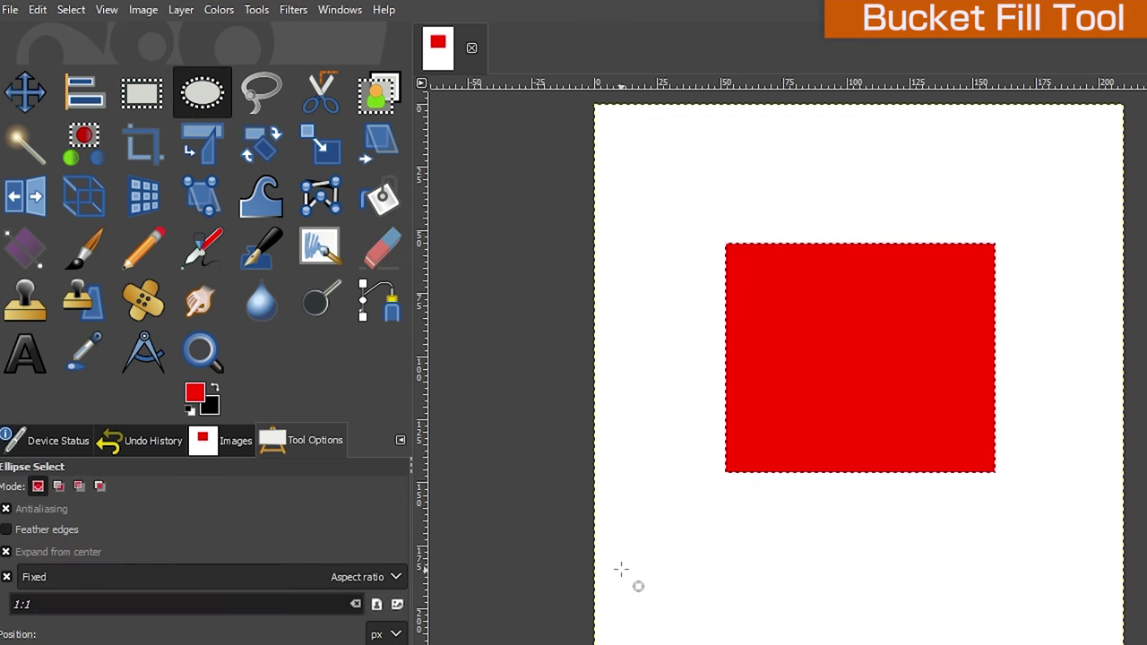
Step: Select a circle overlapping the red square's bottom edge and set the foreground to green
left_click_drag(778, 598, 887, 643)
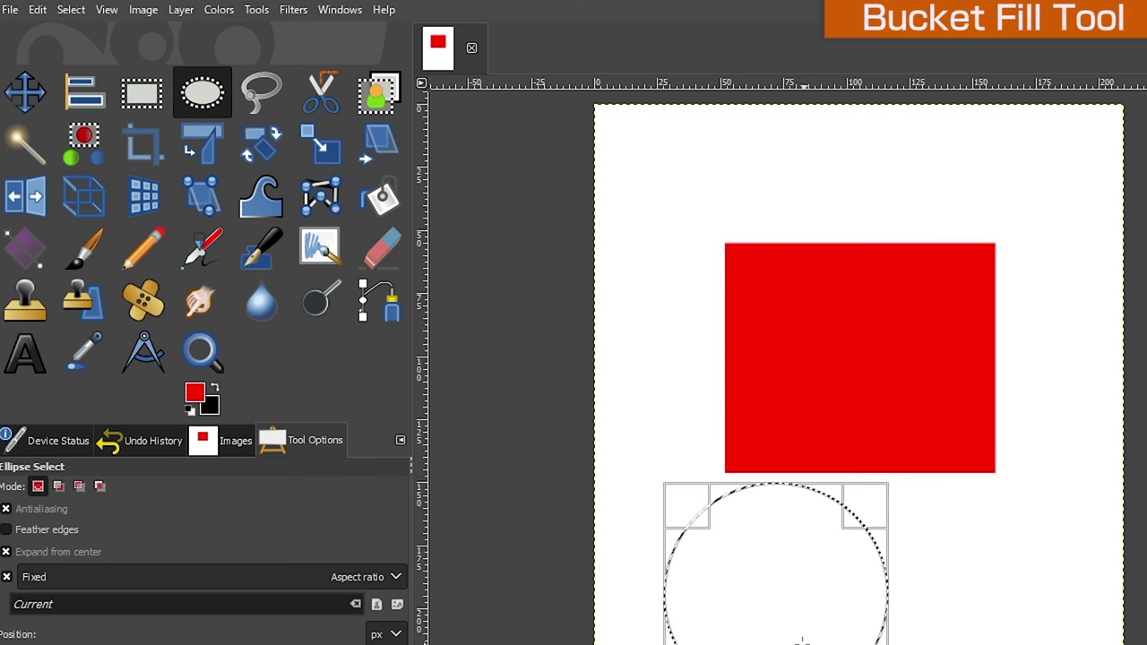
left_click_drag(800, 639, 886, 554)
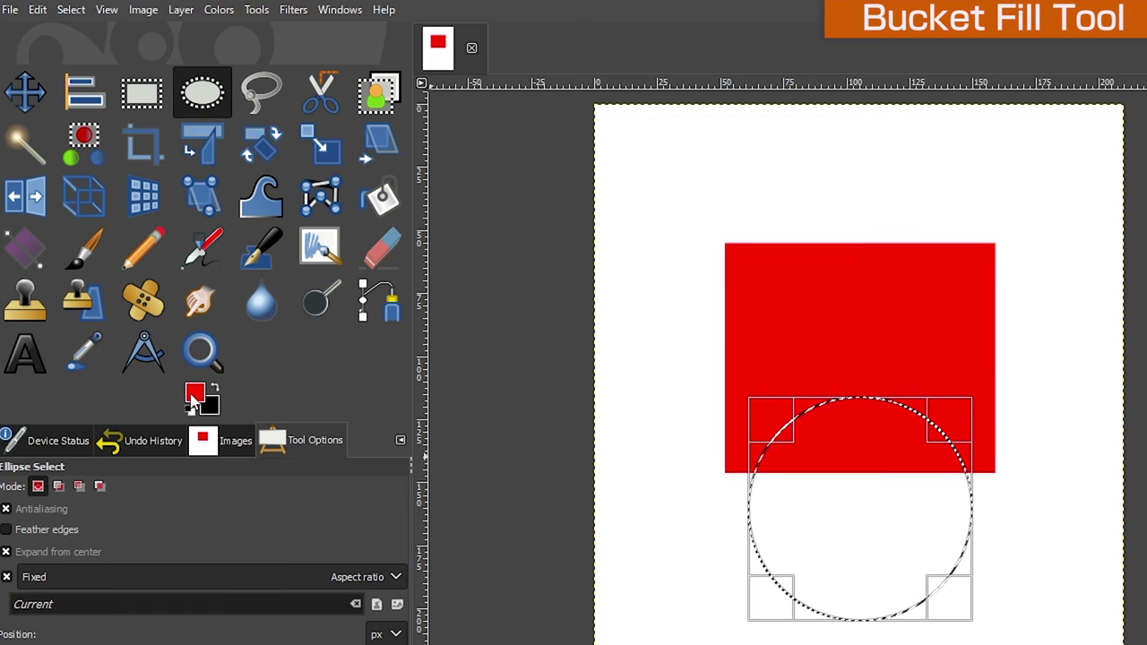
left_click(194, 396)
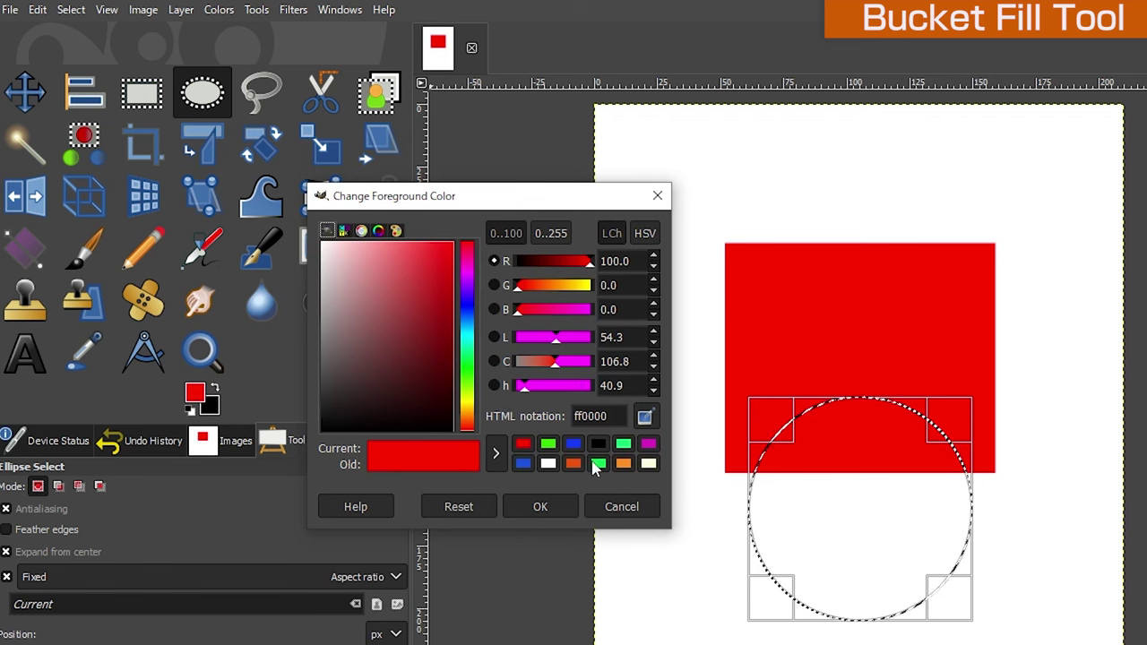
left_click(598, 463)
left_click(540, 506)
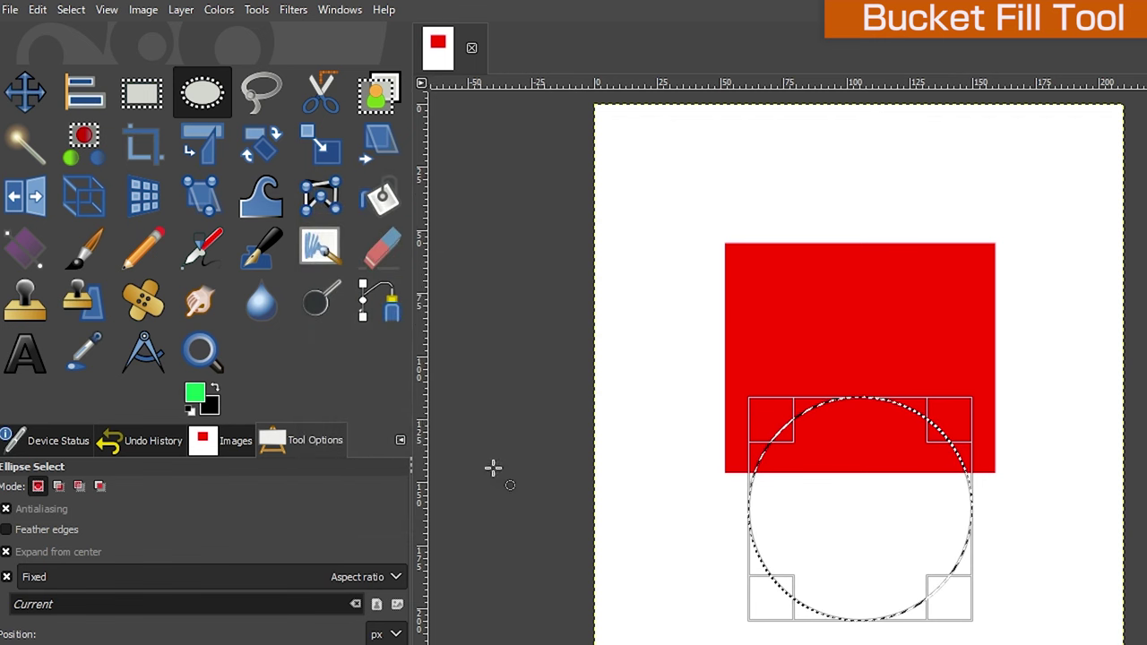
Step: Bucket-fill the circle with green and clear the selection with Select > None
left_click(379, 197)
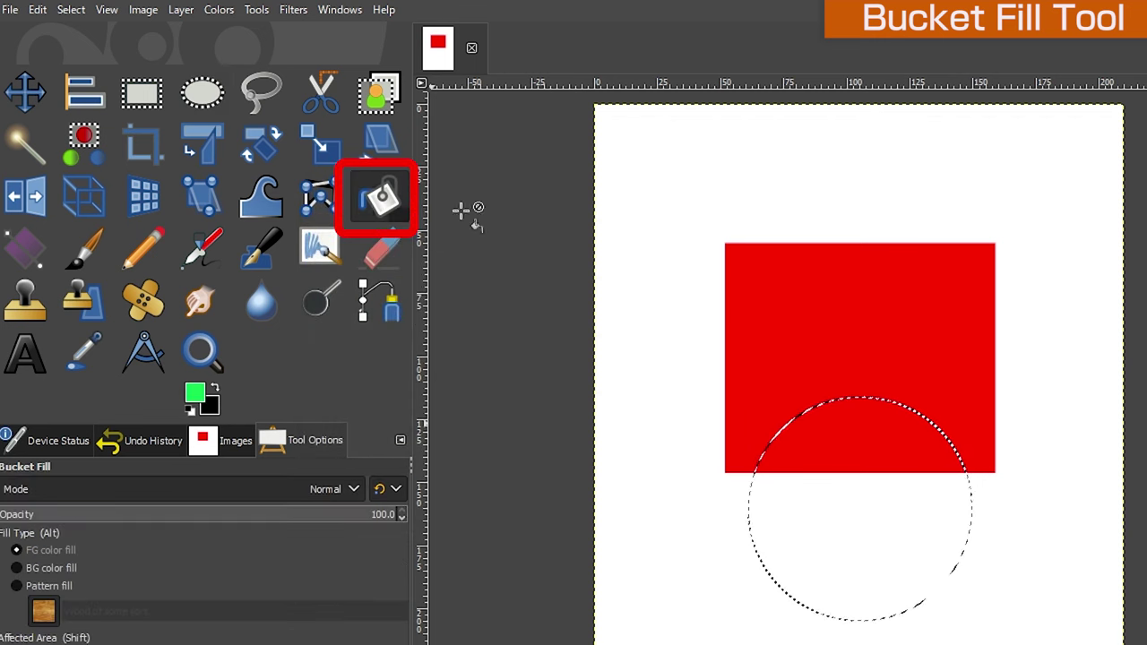
left_click(874, 517)
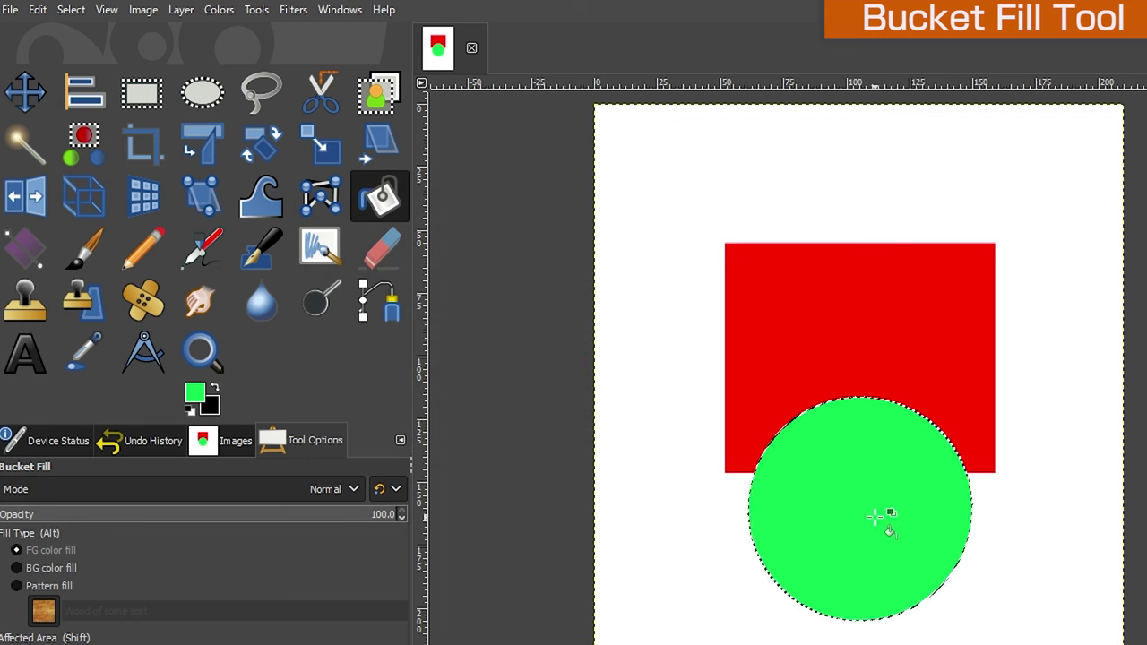
left_click(70, 10)
left_click(95, 52)
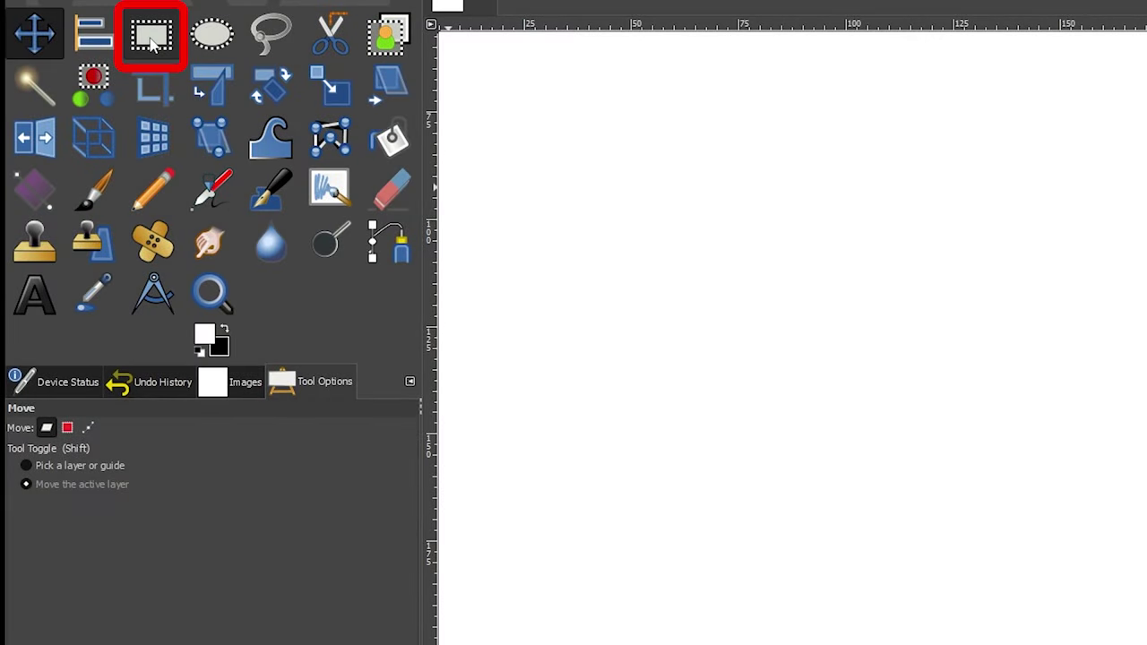
Step: Draw a wide rectangle selection with Rounded corners at radius 523.8
left_click(153, 40)
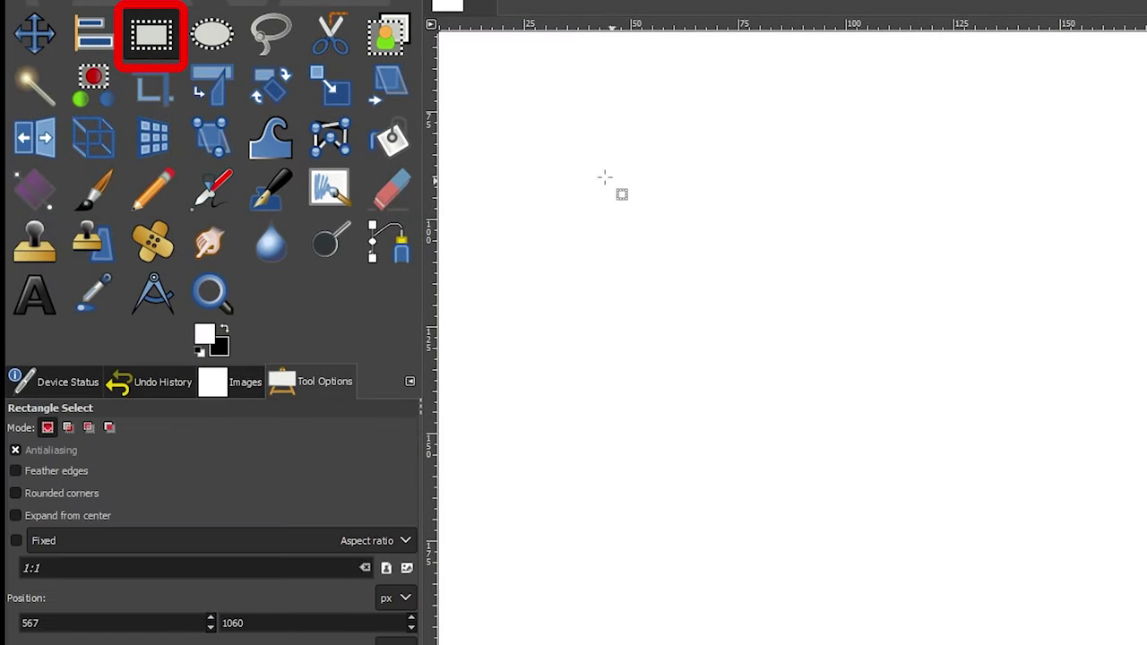
mouse_move(627, 157)
left_mouse_down()
mouse_move(753, 262)
mouse_move(1119, 362)
left_mouse_up()
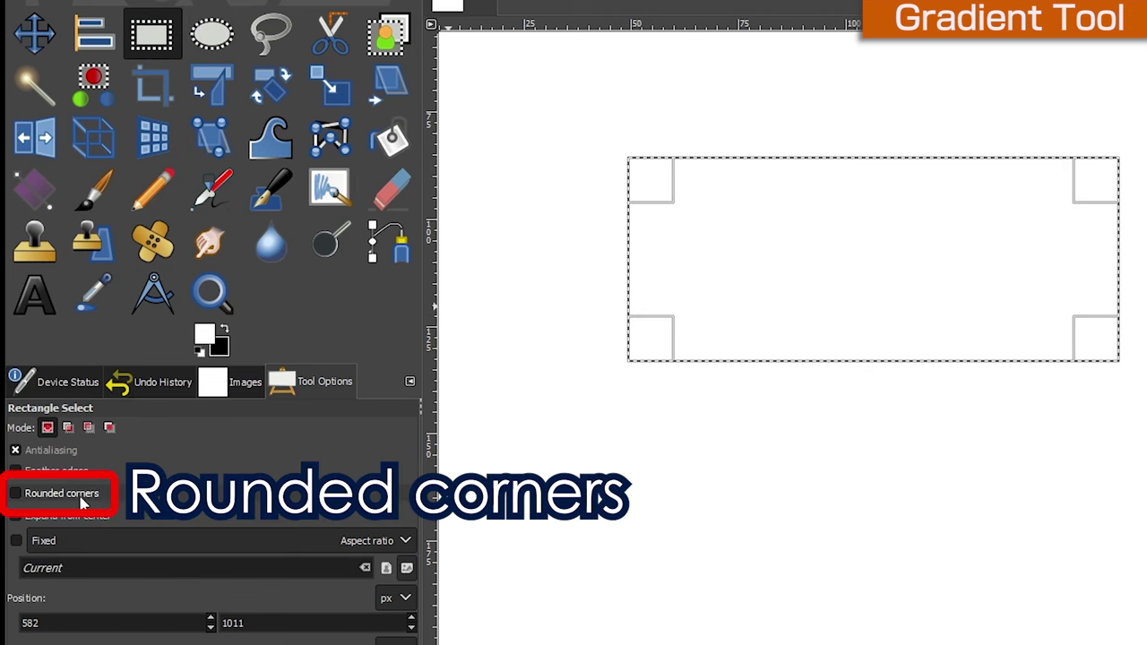
left_click(15, 494)
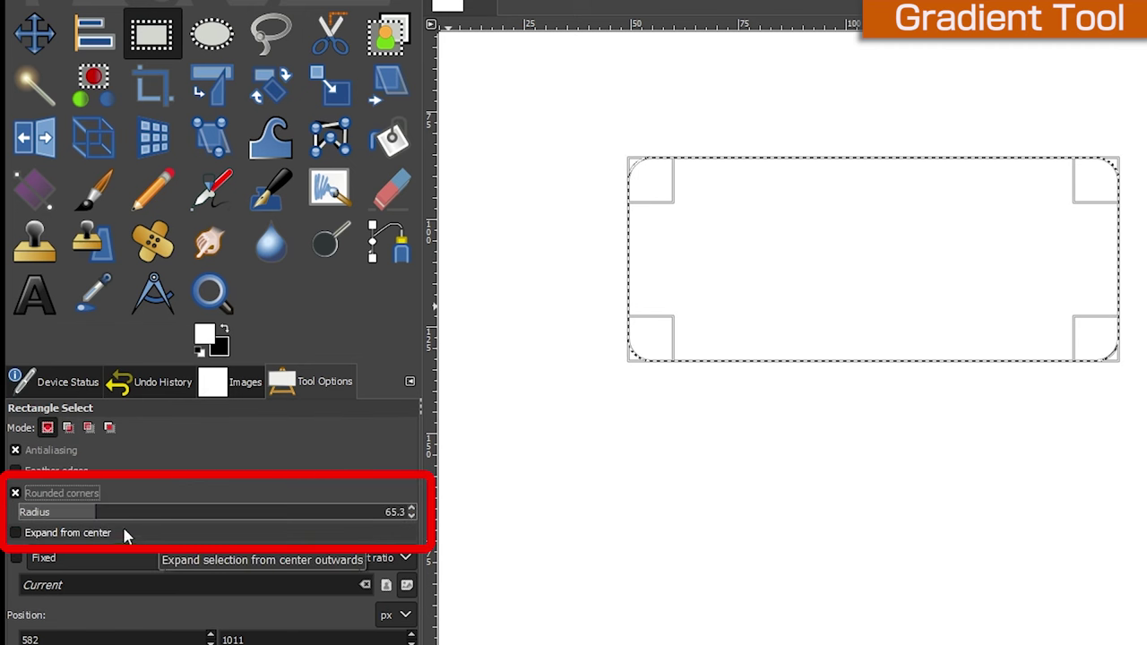
left_click_drag(95, 518, 284, 524)
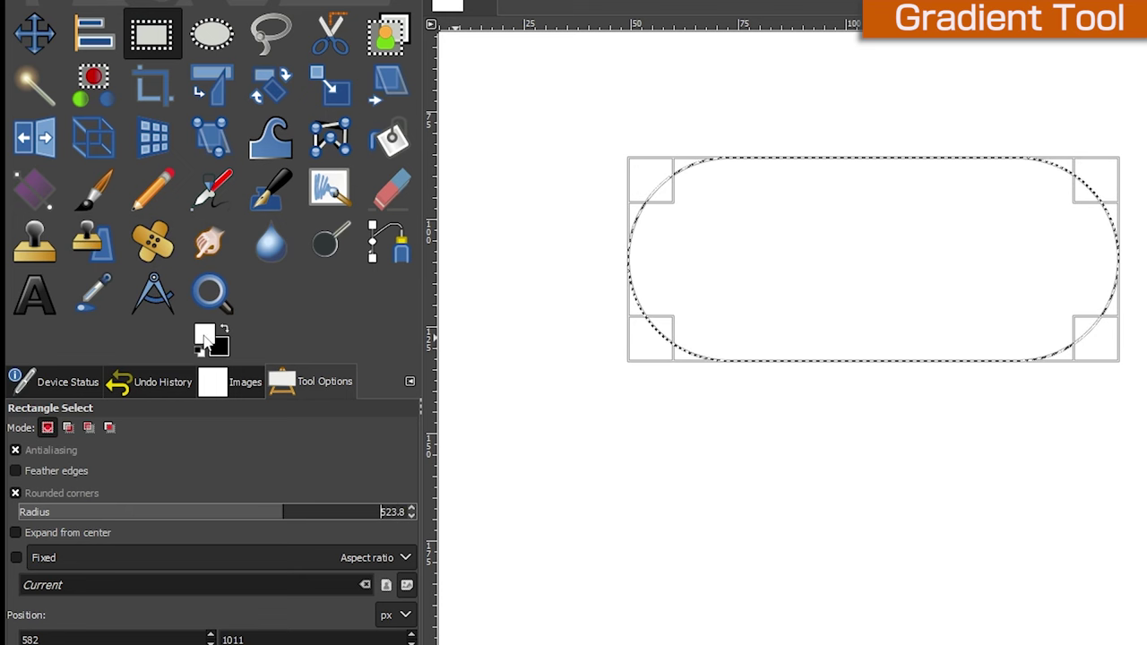
left_click(205, 336)
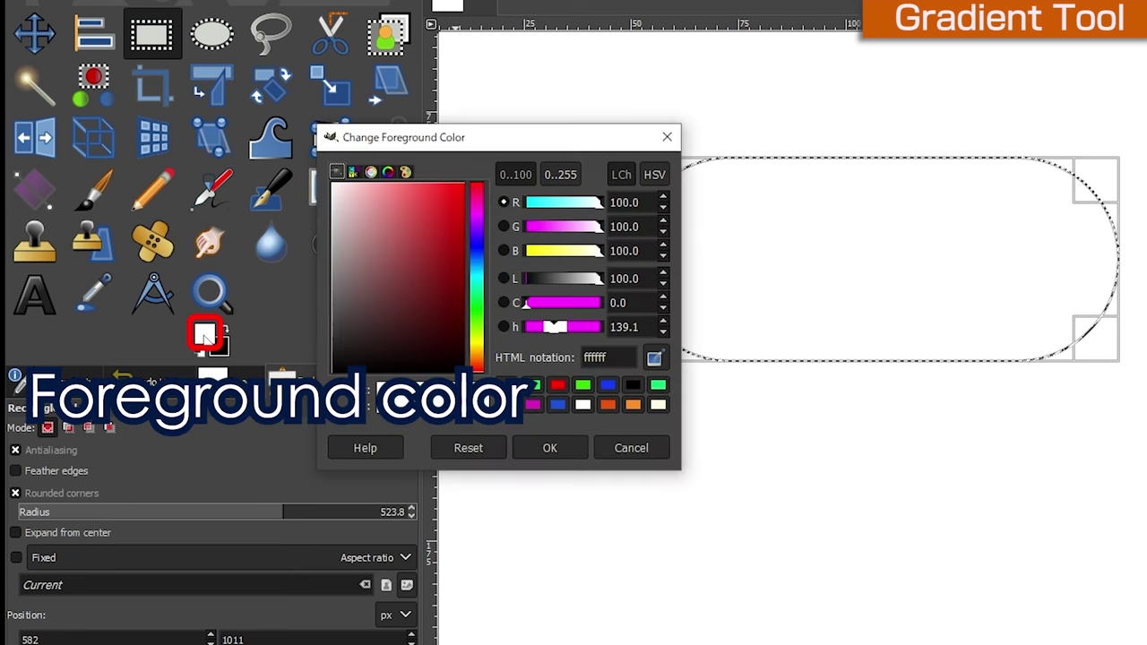
Step: Set the foreground colour to light blue a6d8ff
left_click(480, 269)
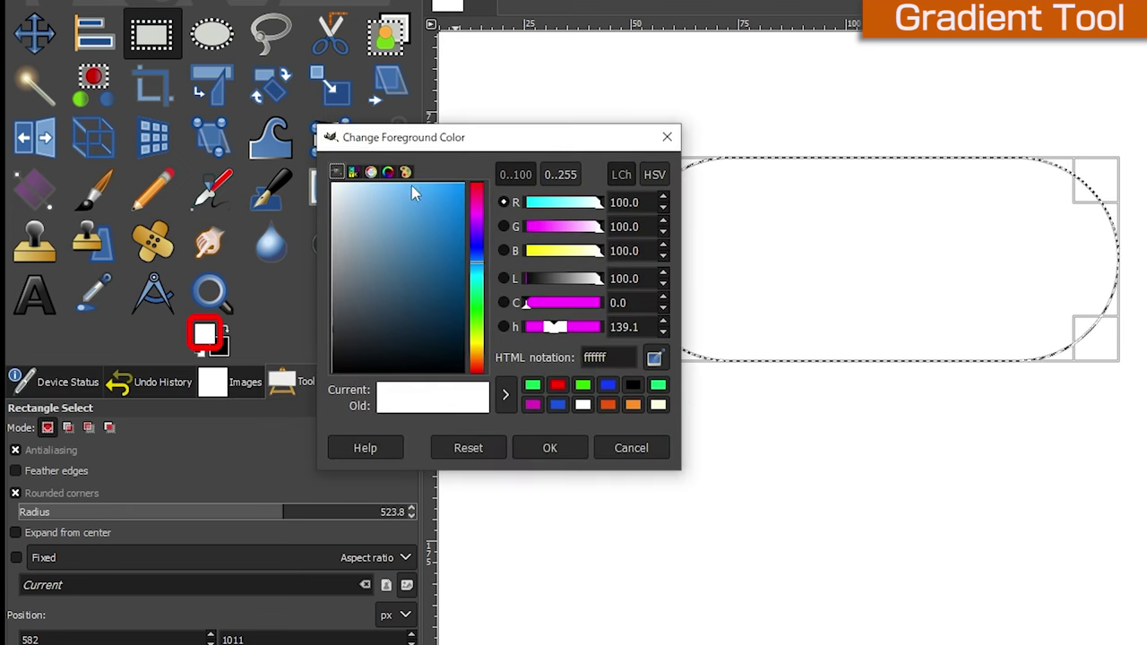
left_click_drag(387, 194, 380, 185)
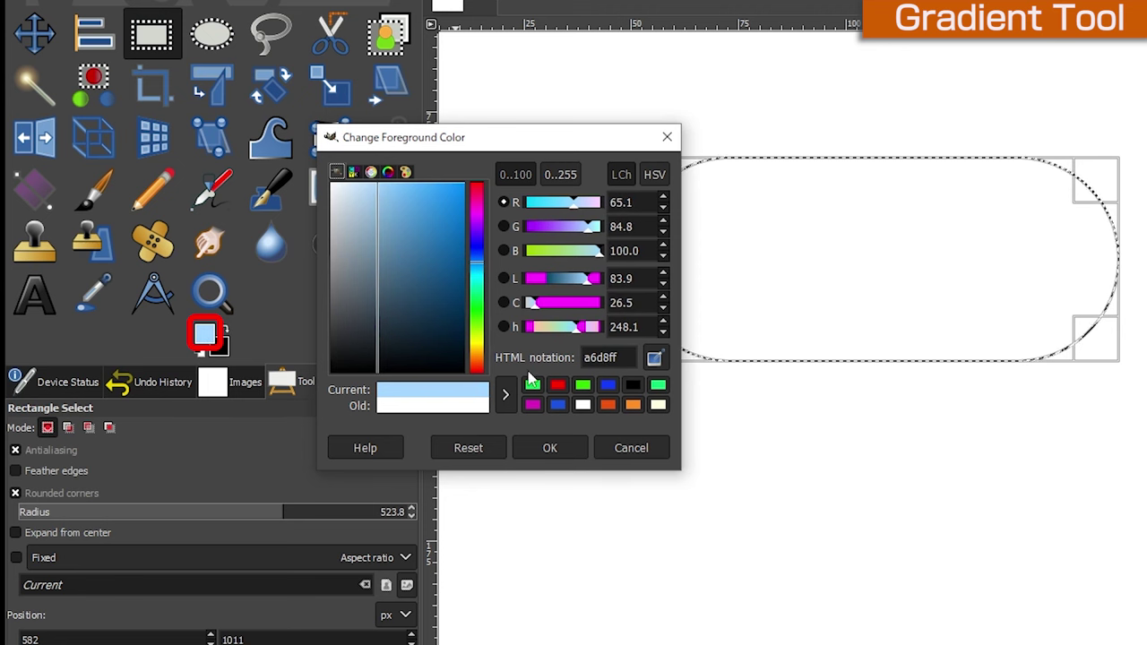
left_click(551, 448)
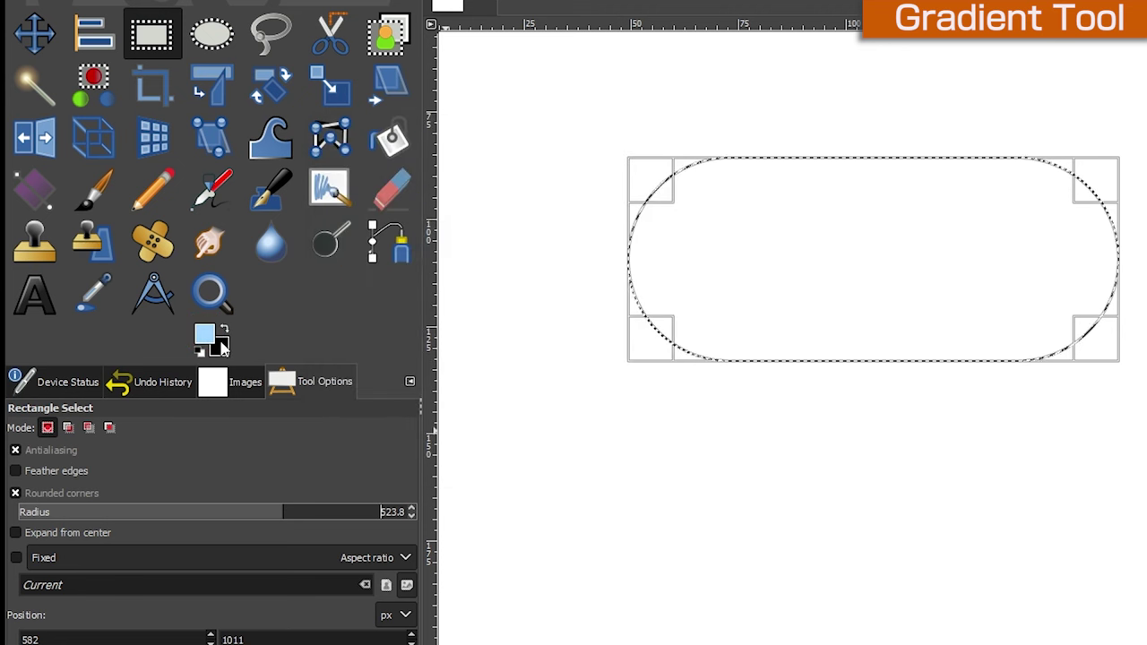
Step: Set the background colour to strong blue 006afa
left_click(221, 346)
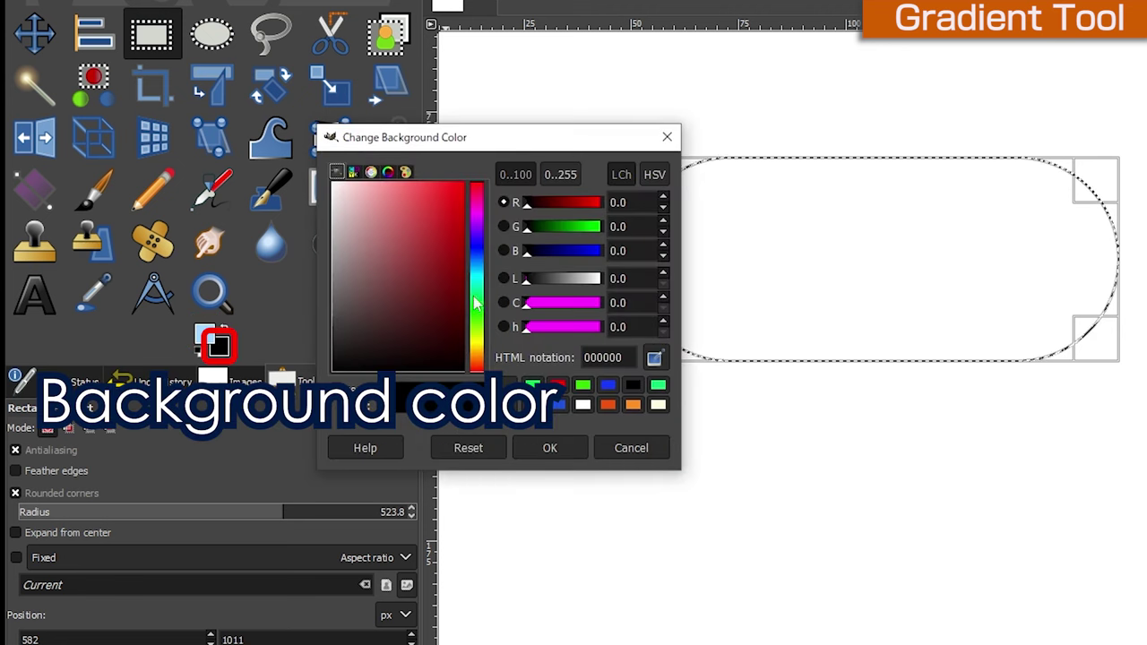
left_click_drag(477, 270, 477, 265)
mouse_move(456, 209)
left_mouse_down()
mouse_move(464, 184)
mouse_move(478, 197)
left_mouse_up()
left_click(550, 448)
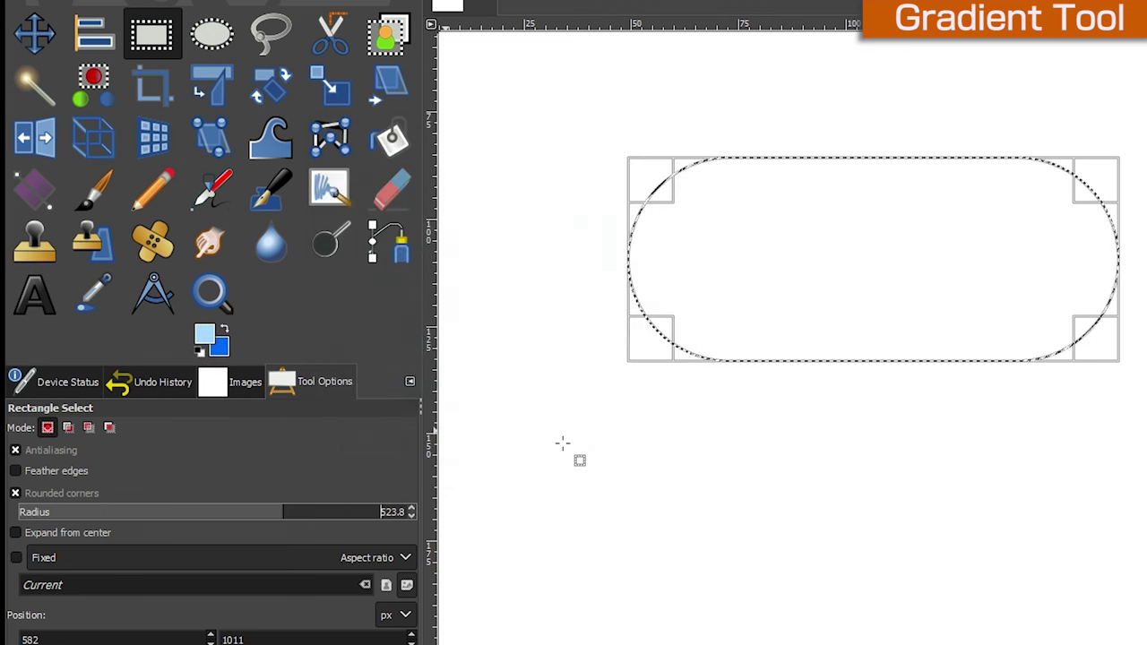
left_click(34, 197)
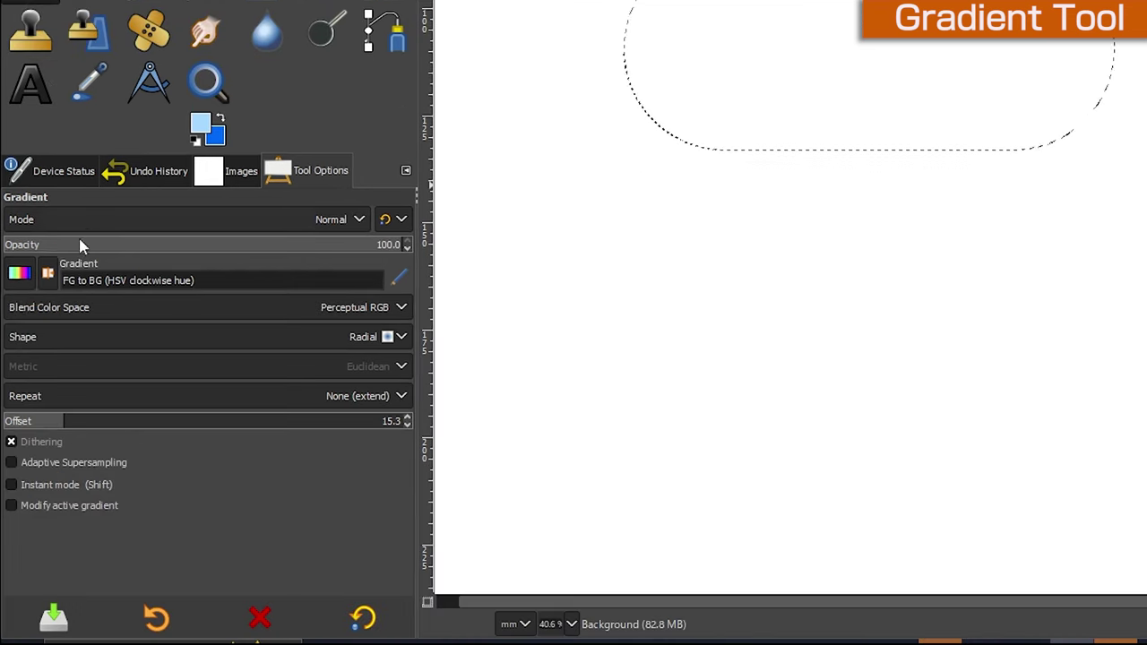
Step: Fill the pill with a Linear FG to BG (RGB) gradient, light blue top to strong blue bottom
left_click(22, 283)
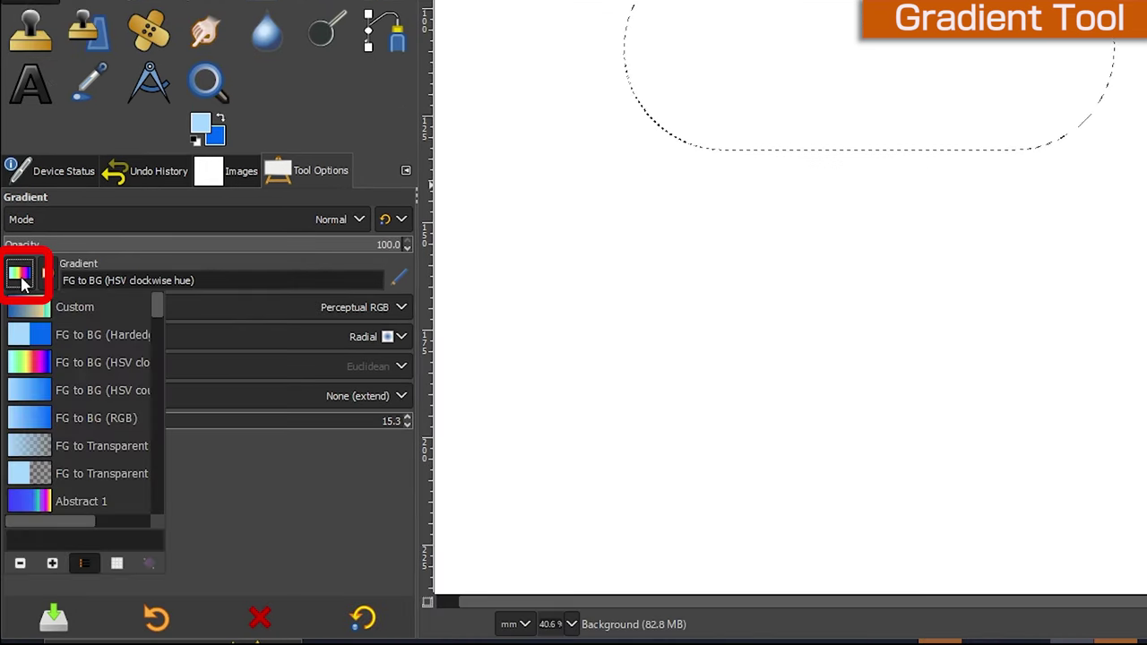
left_click(49, 417)
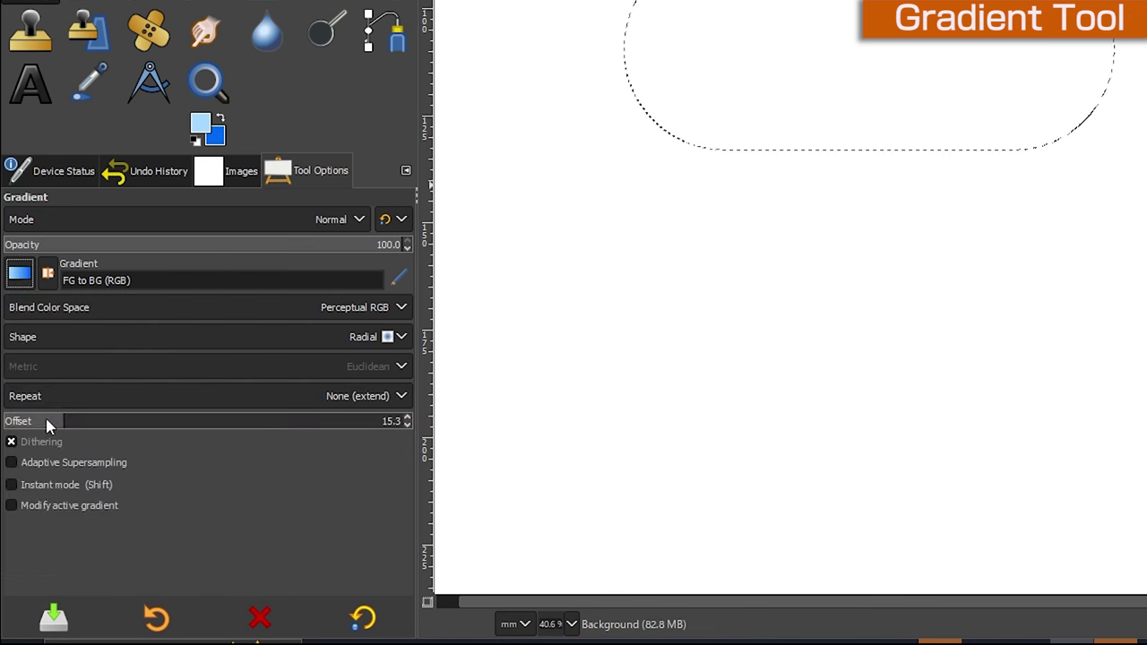
left_click(402, 339)
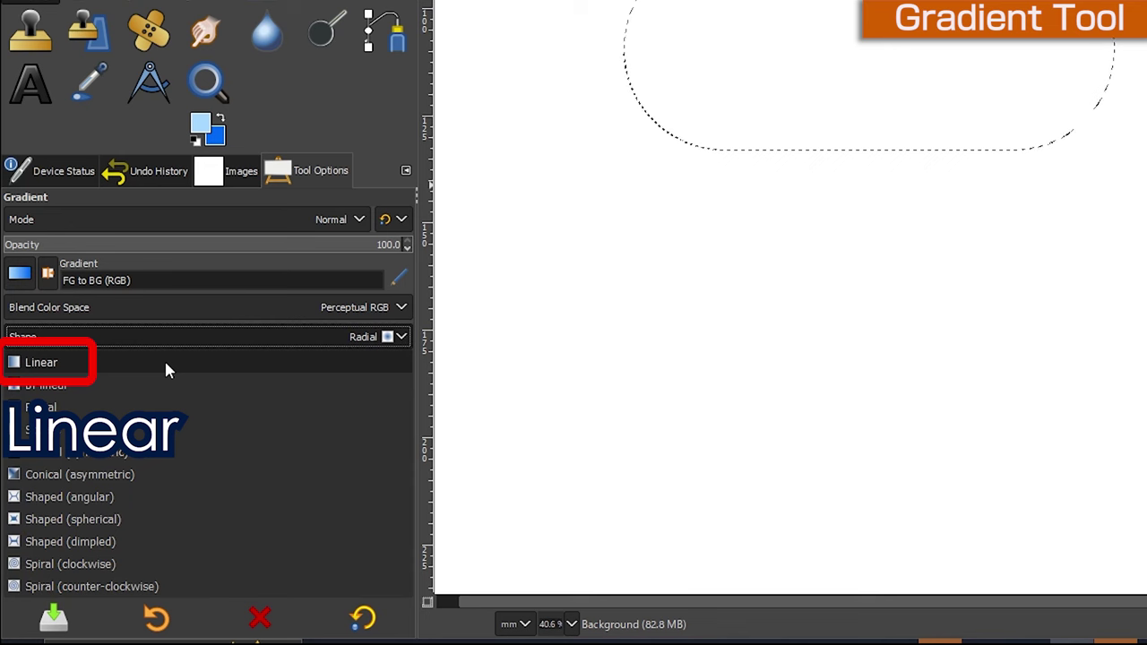
left_click(165, 368)
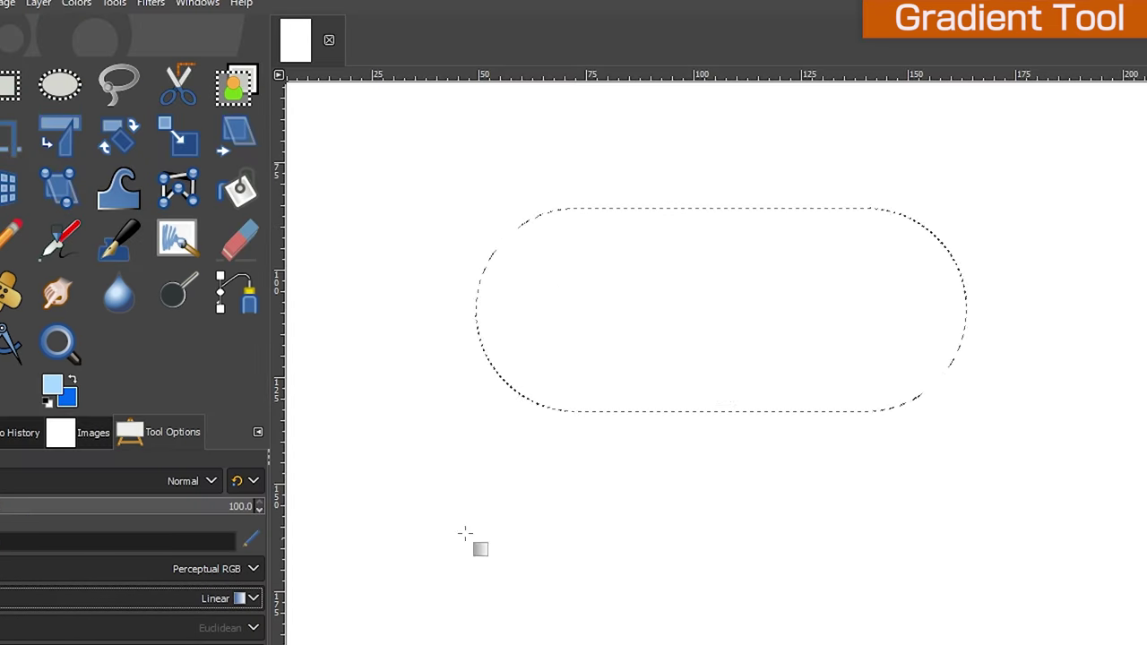
left_click_drag(728, 197, 734, 380)
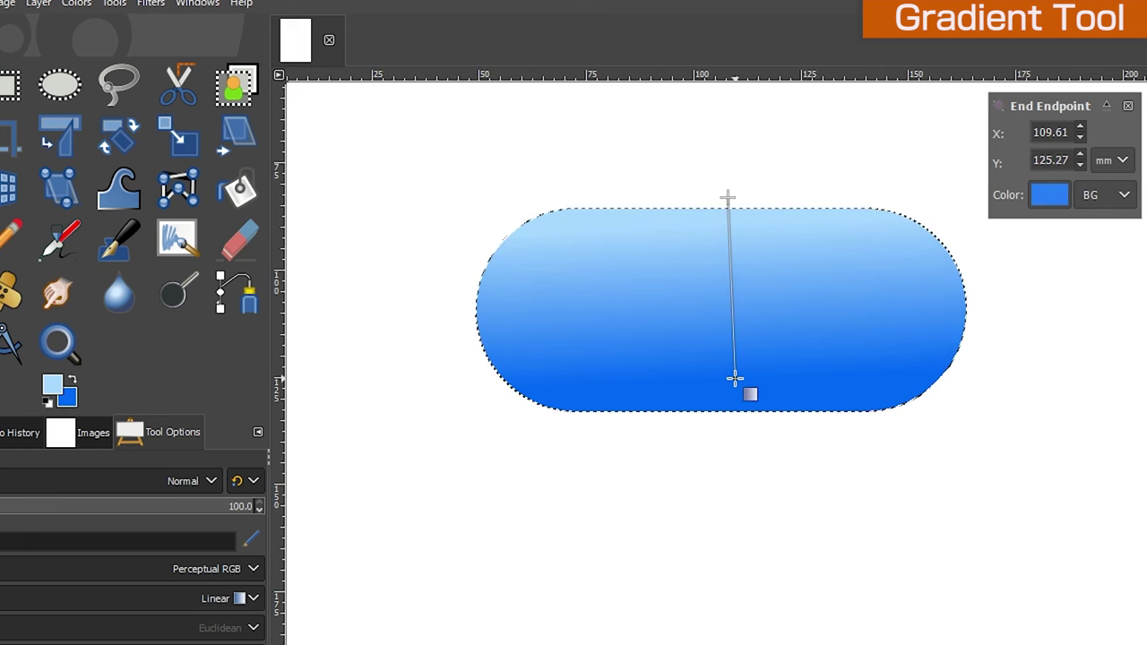
key("Return")
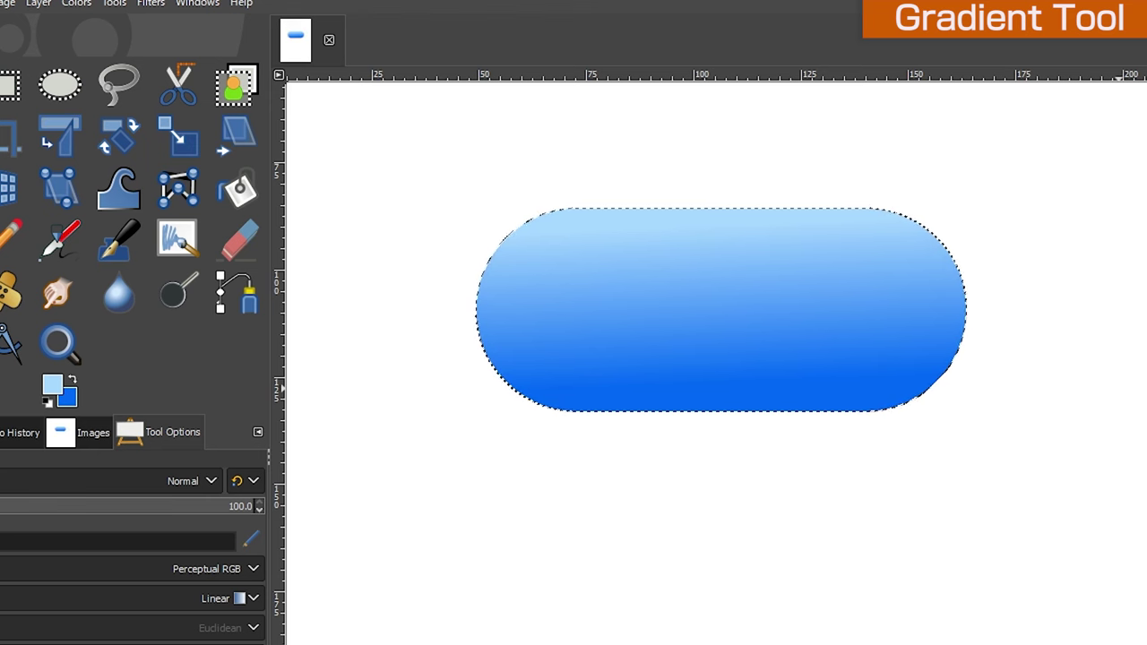
left_click(59, 85)
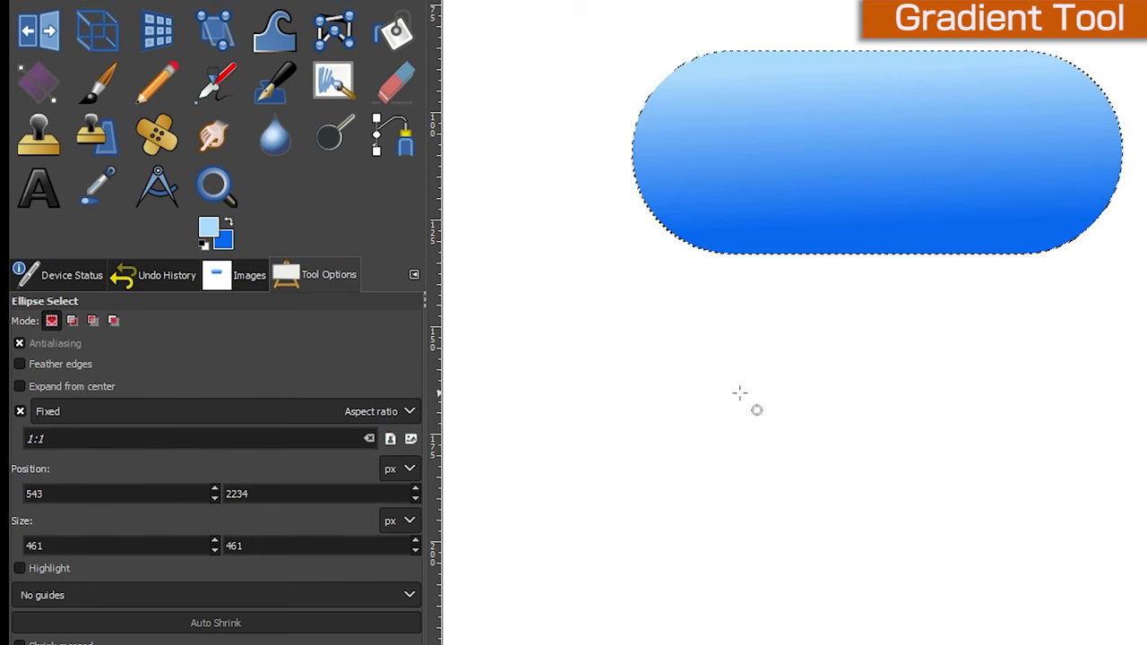
Step: Select a circle about 850 pixels wide below the blue pill
left_click_drag(756, 405, 1000, 525)
left_click_drag(888, 530, 869, 464)
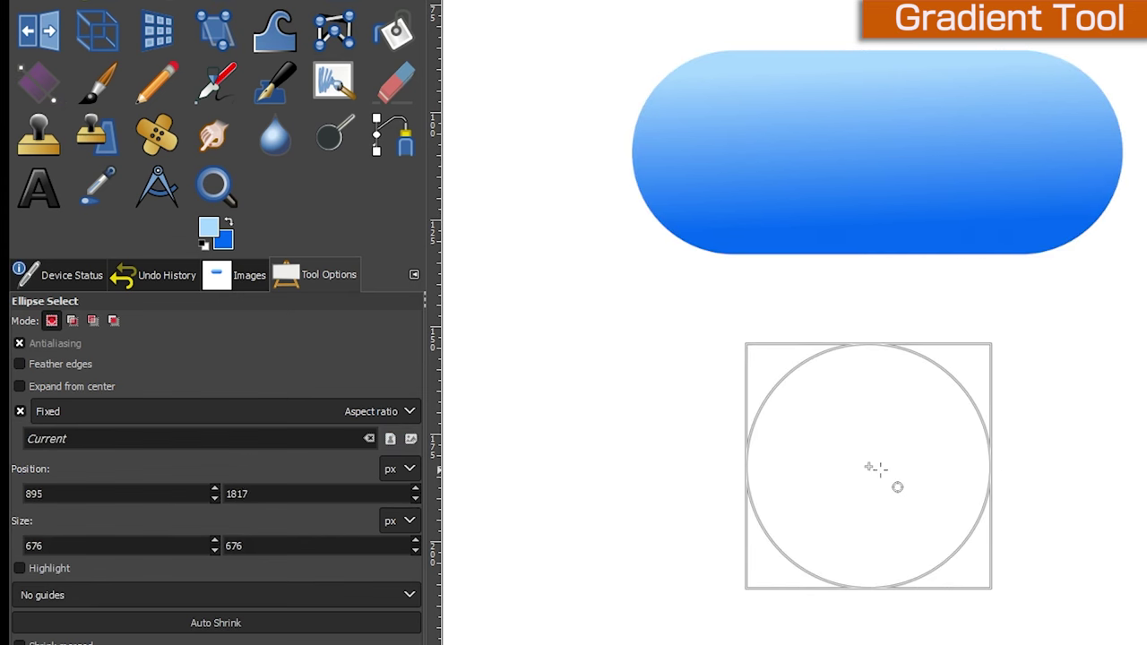
left_click_drag(993, 594, 1055, 623)
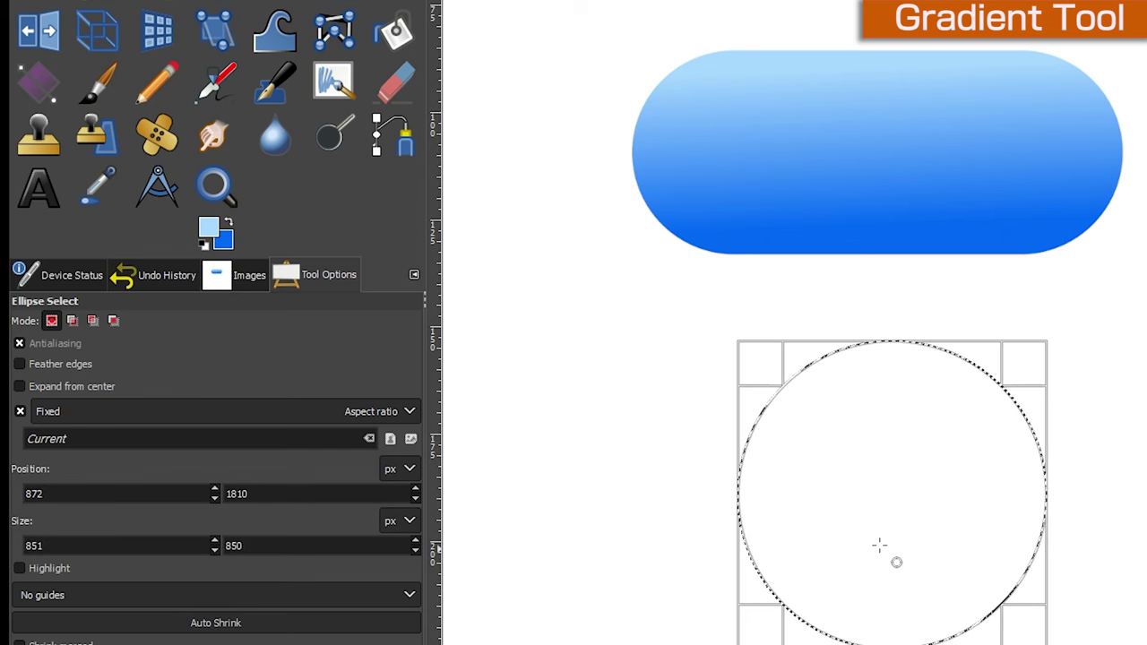
left_click_drag(900, 564, 884, 532)
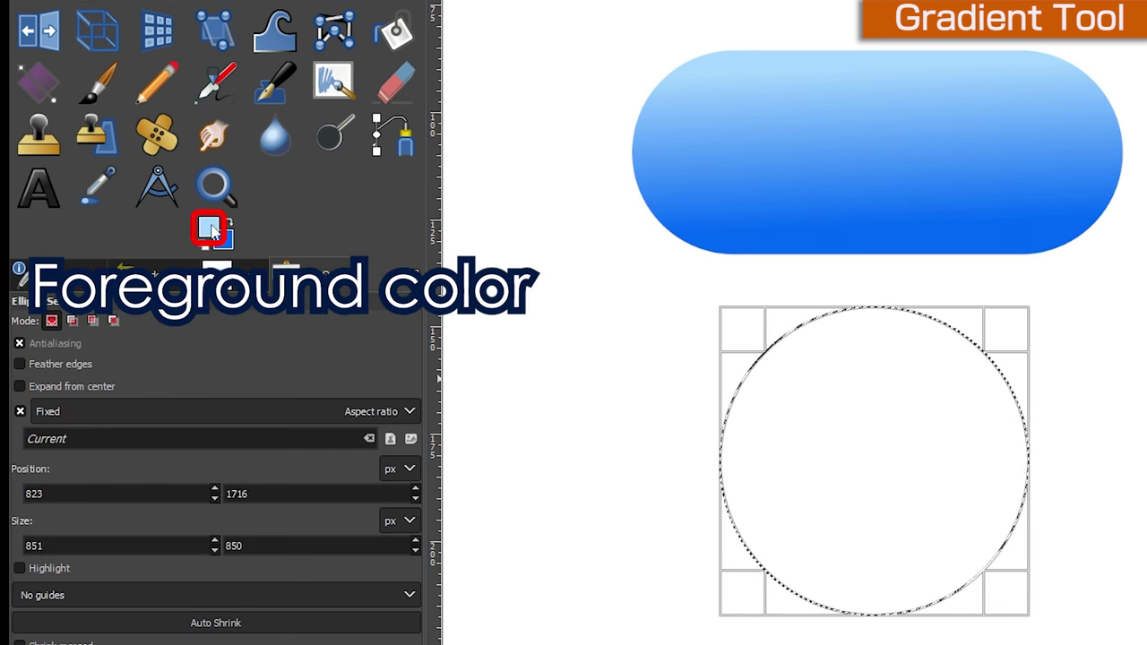
Step: Set the foreground to pink ff9cd1 and pick magenta e603c3 in the background chooser
left_click(211, 231)
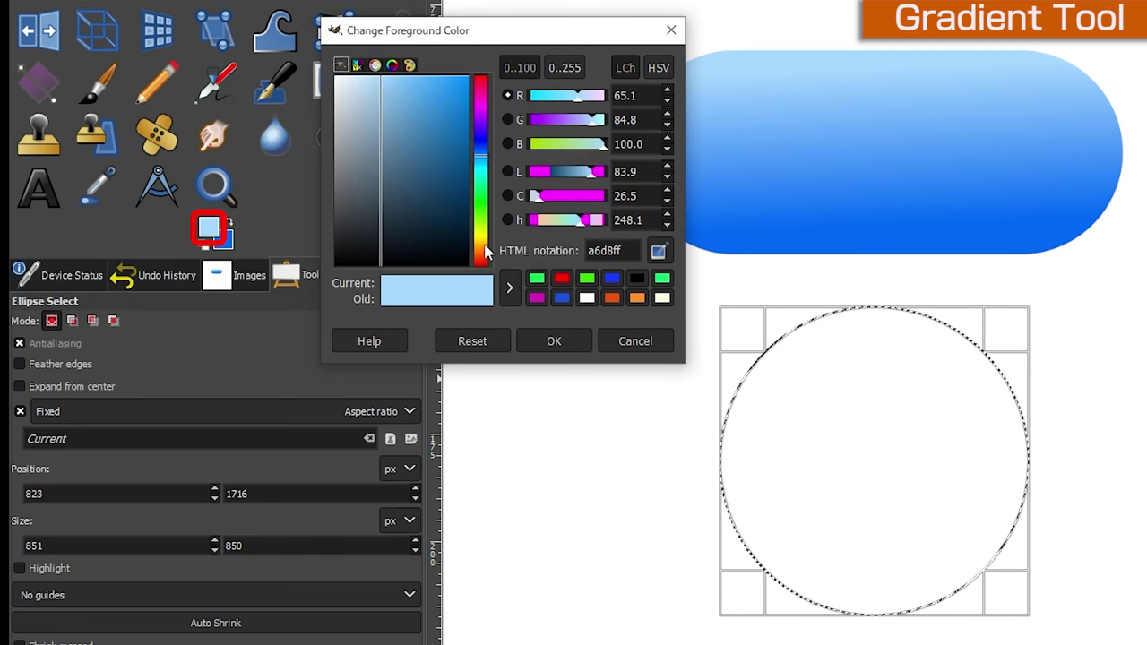
left_click_drag(484, 238, 482, 242)
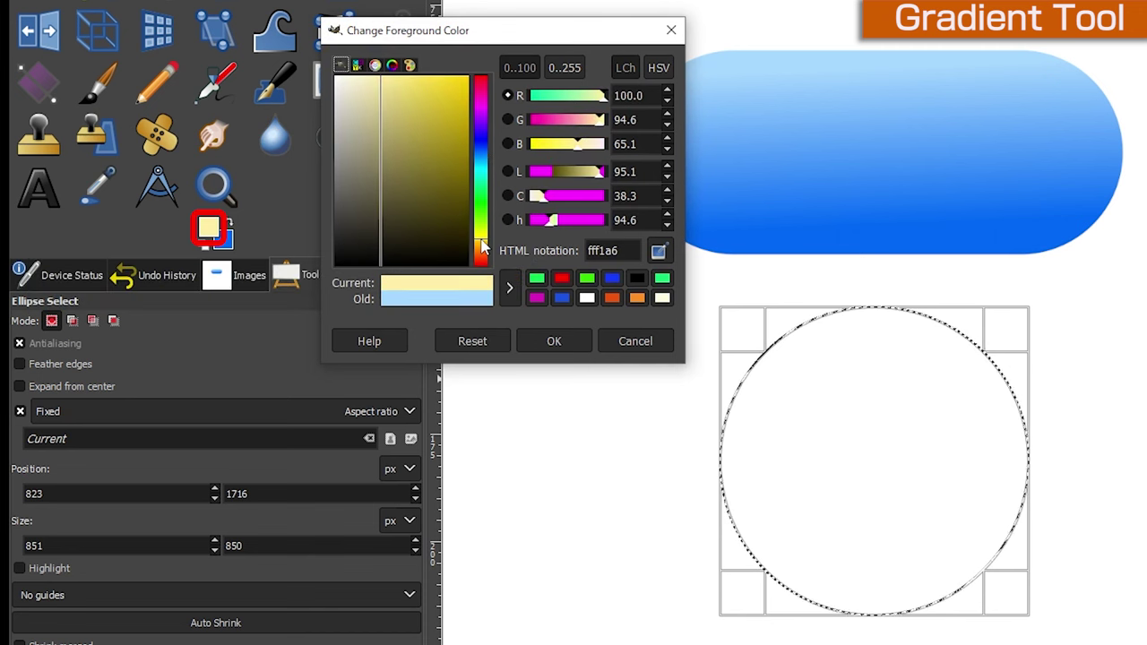
left_click(481, 95)
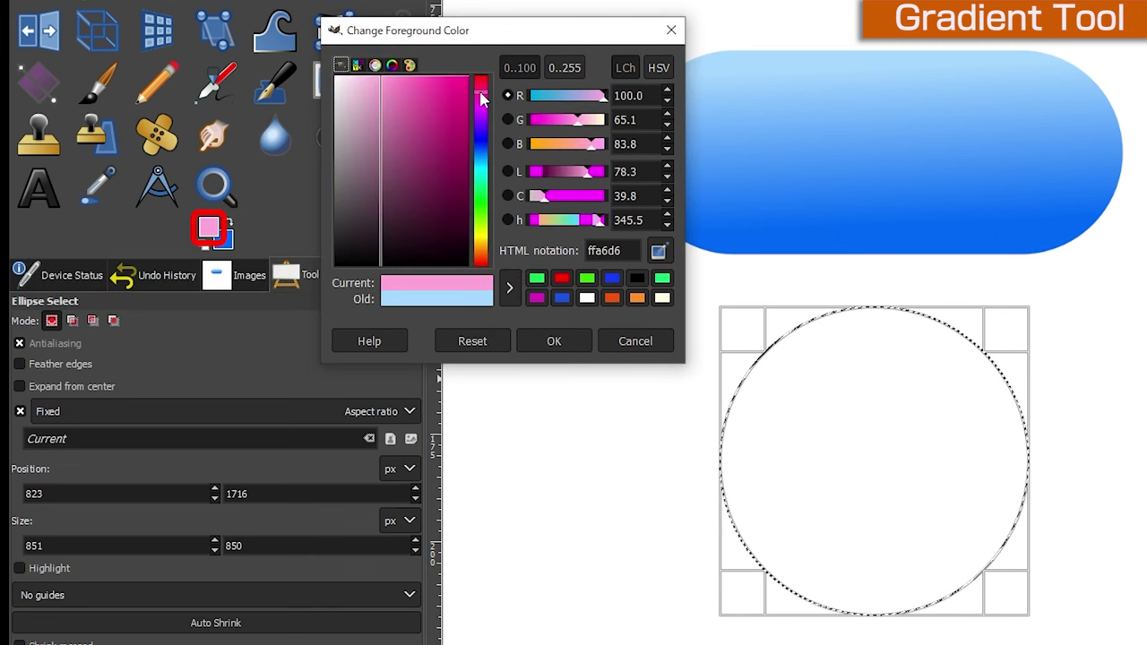
left_click_drag(386, 83, 388, 79)
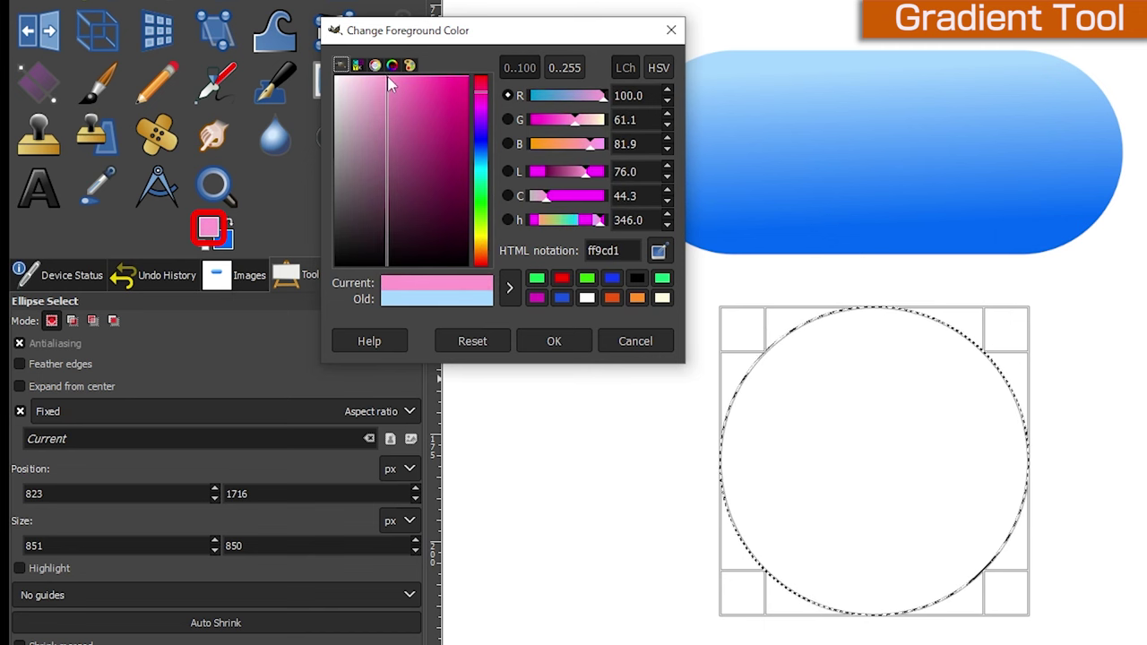
left_click_drag(388, 79, 375, 79)
left_click(571, 341)
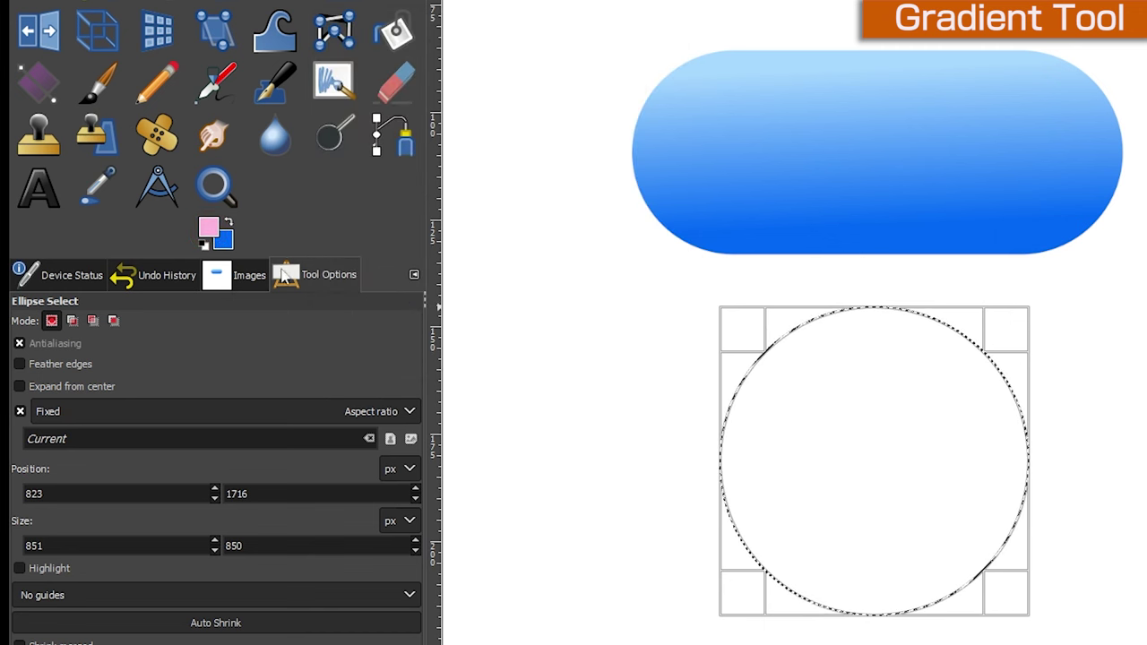
left_click(224, 242)
mouse_move(483, 124)
left_mouse_down()
mouse_move(481, 98)
mouse_move(468, 100)
left_mouse_up()
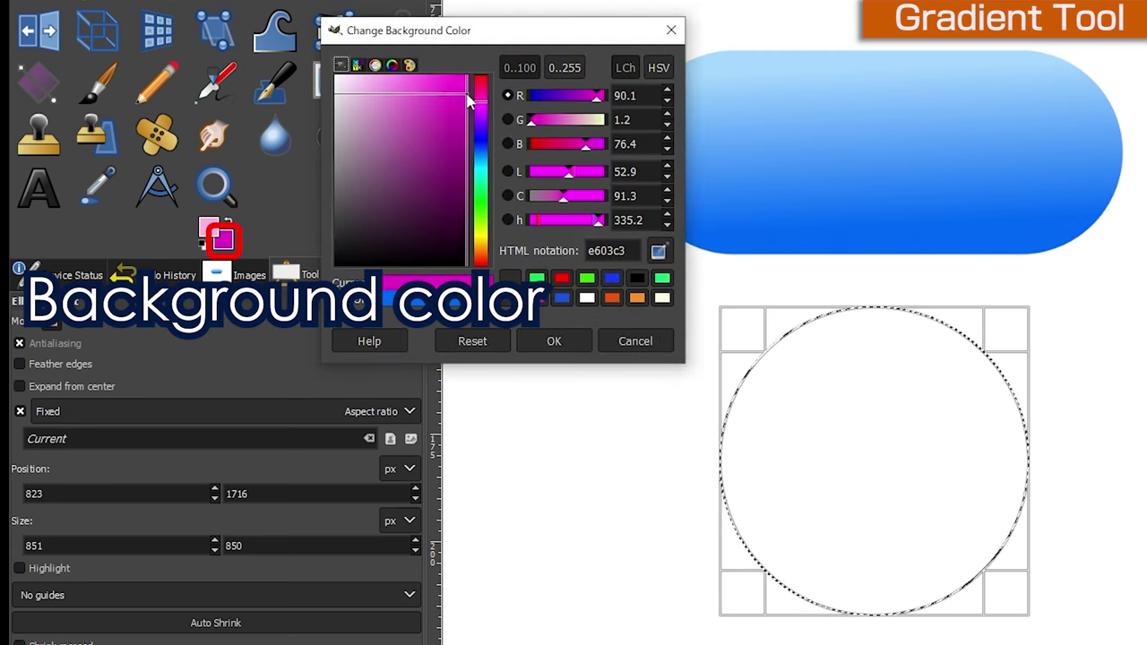
Step: Fill the circle with a Radial FG to BG (RGB) gradient from pale pink centre to magenta edge
left_click(565, 349)
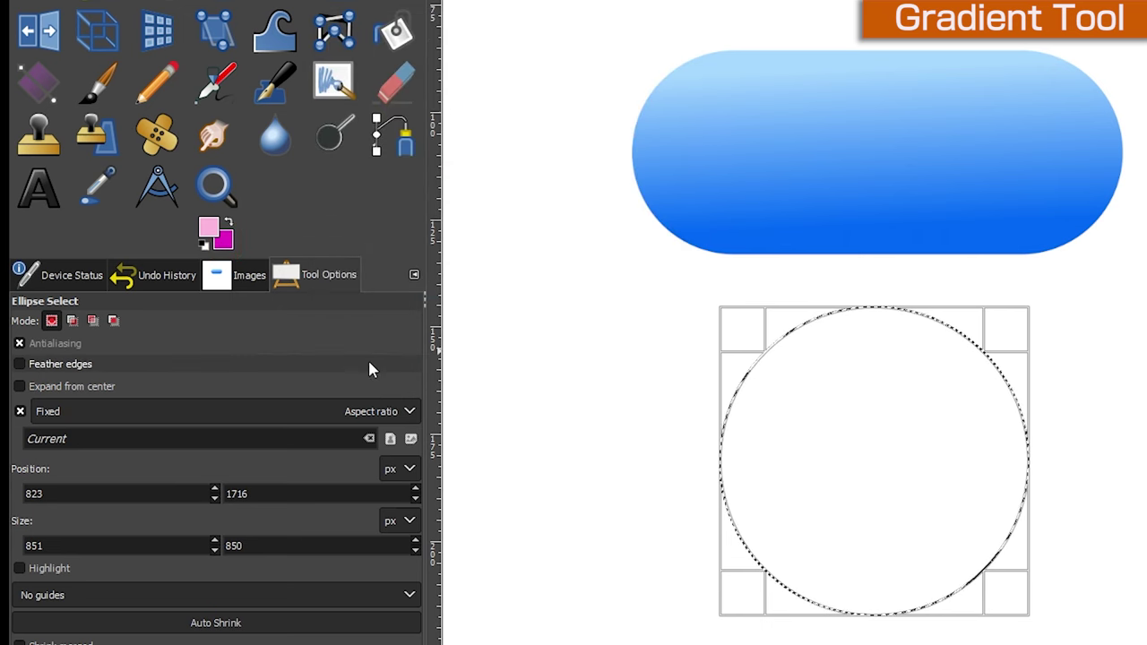
left_click(37, 81)
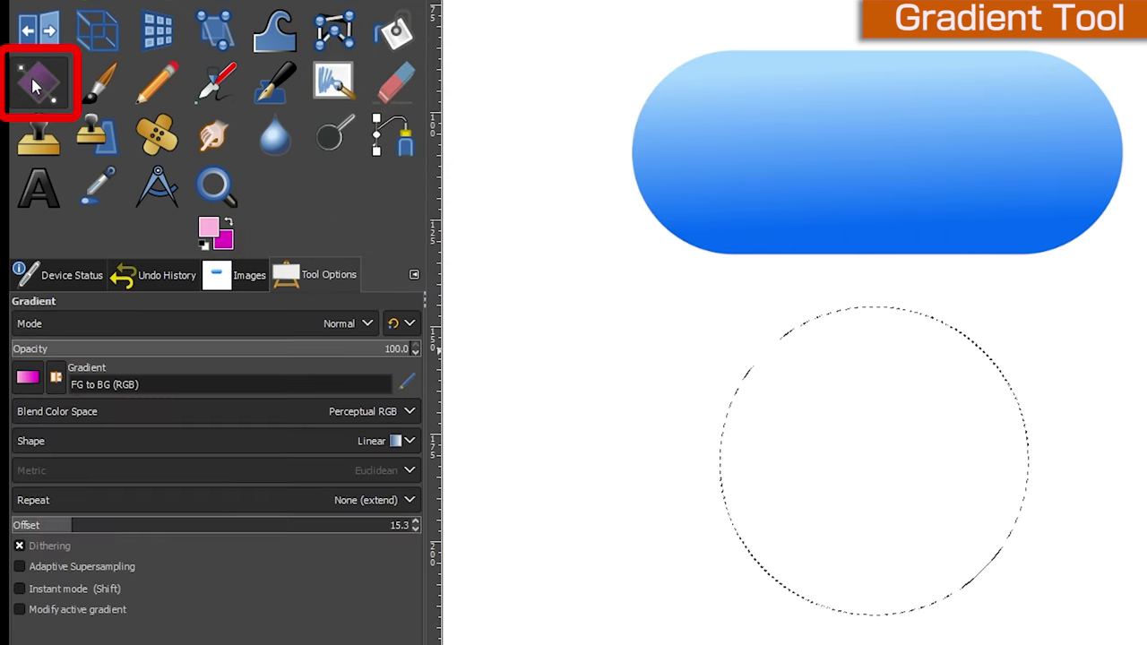
left_click(29, 378)
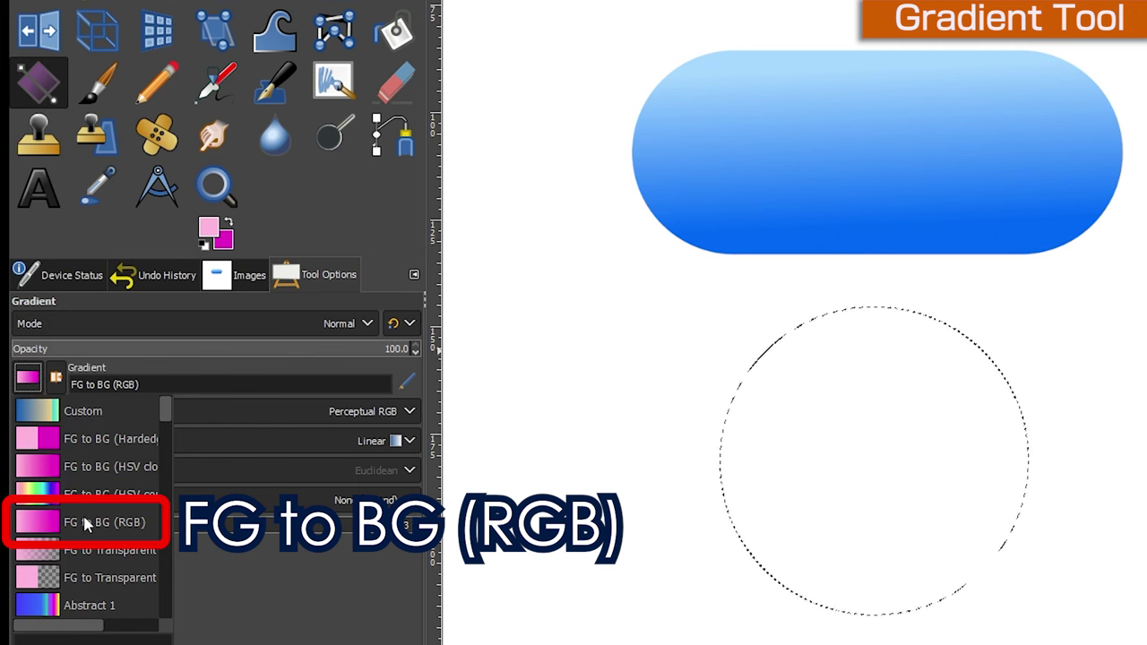
left_click(141, 360)
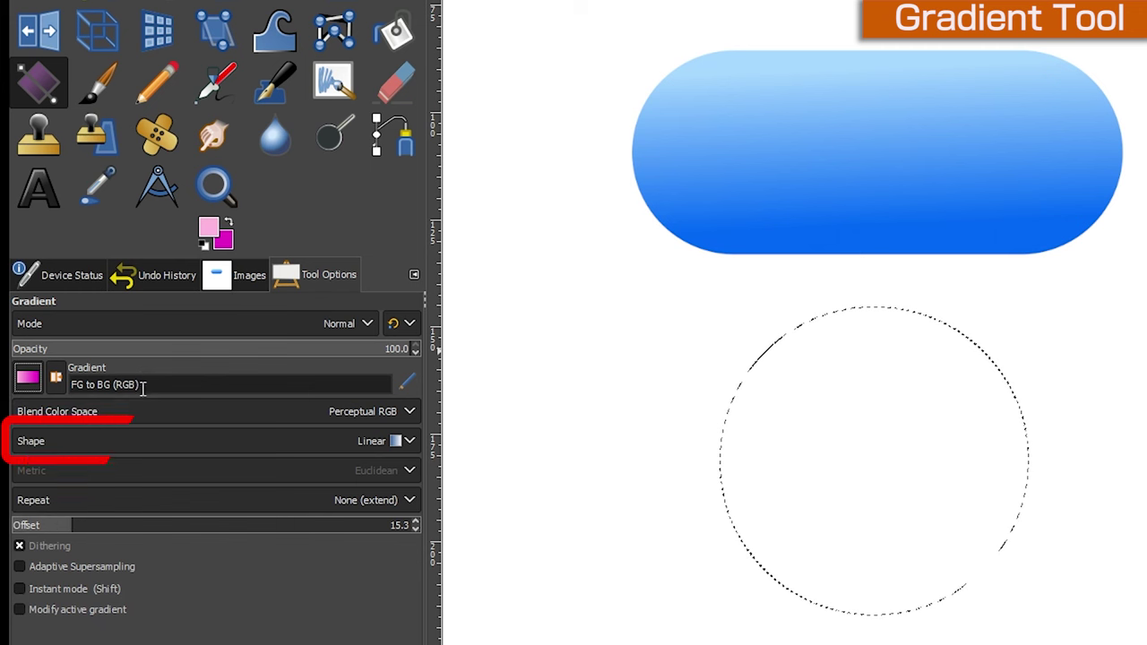
left_click(409, 441)
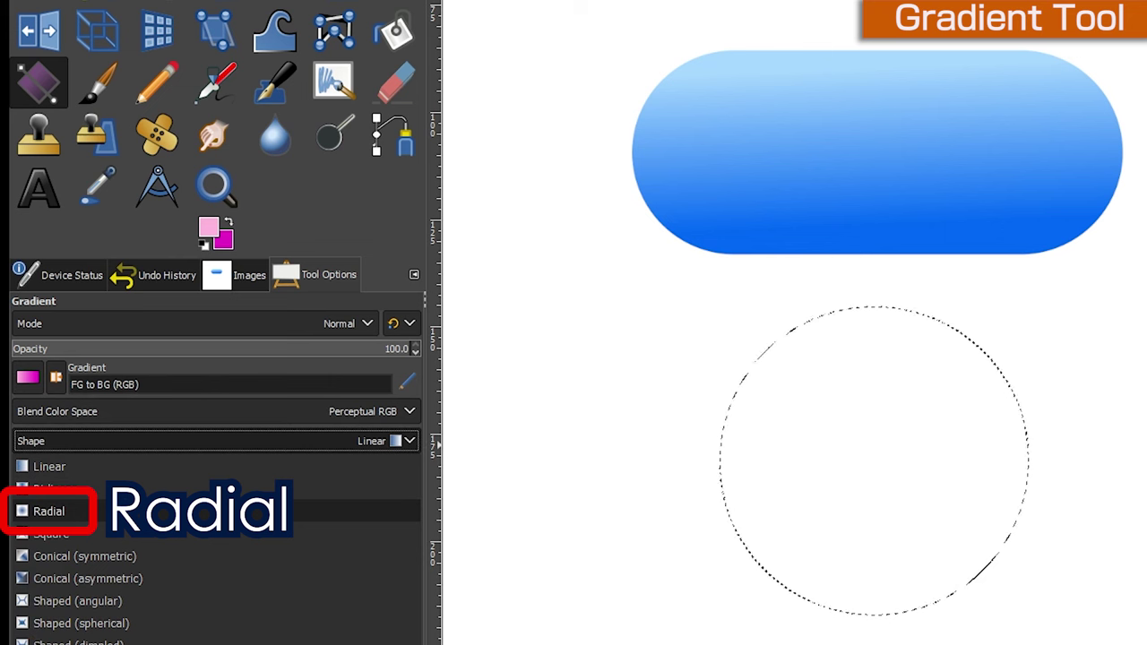
left_click(142, 509)
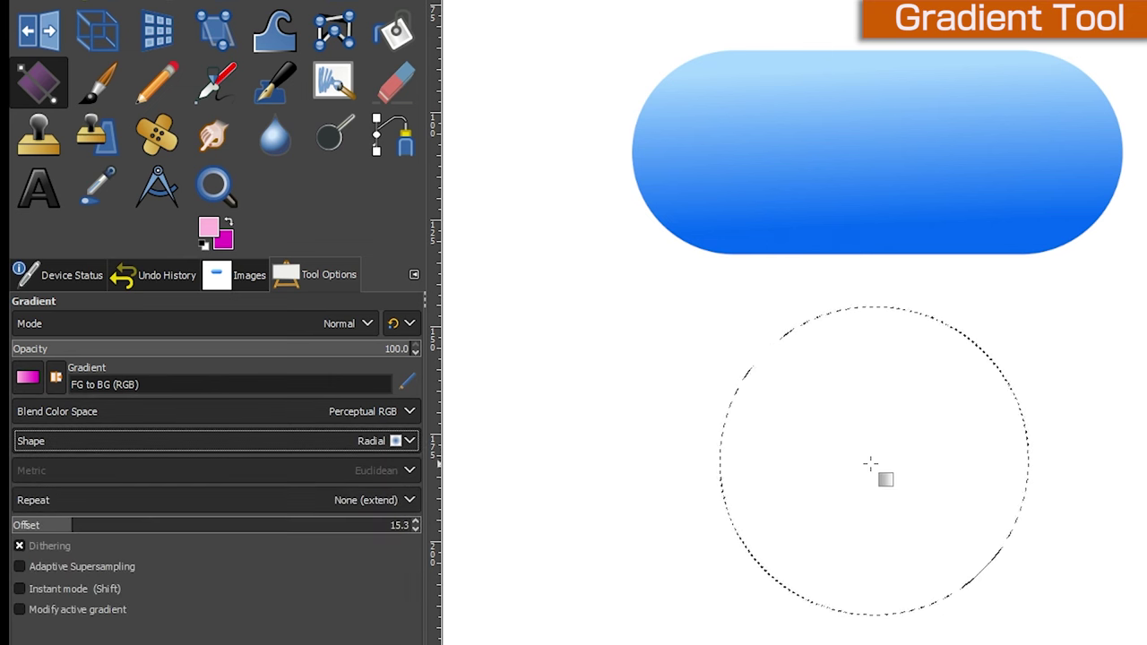
left_click_drag(870, 464, 1039, 388)
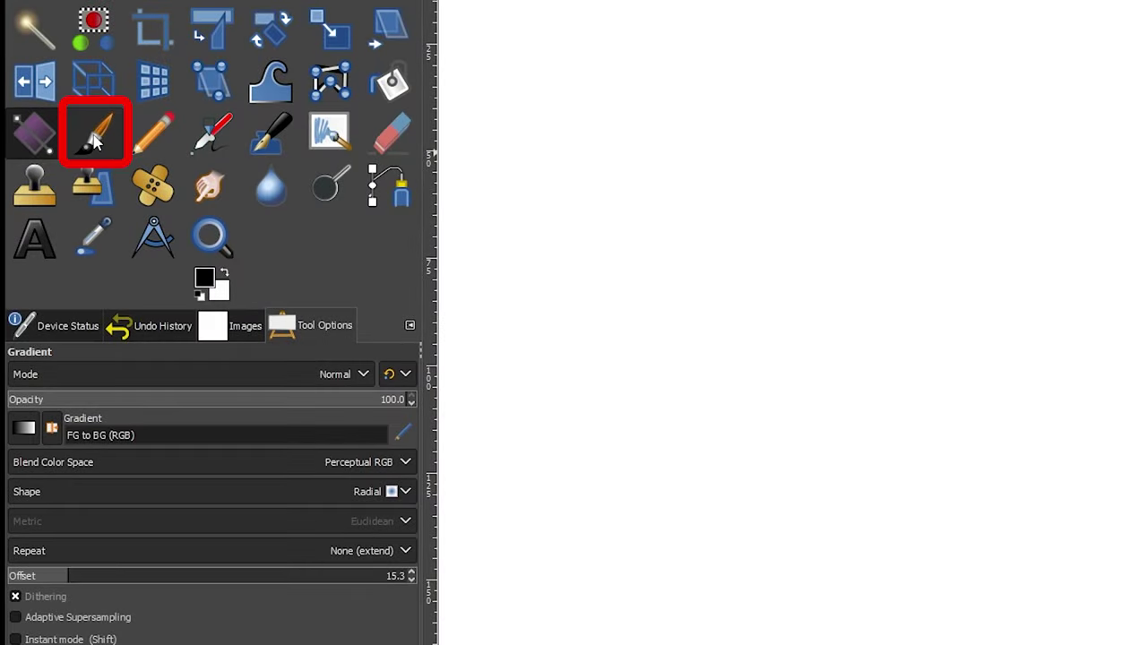
Step: Select the Paintbrush tool with the 2. Hardness 075 brush at size 22
left_click(95, 141)
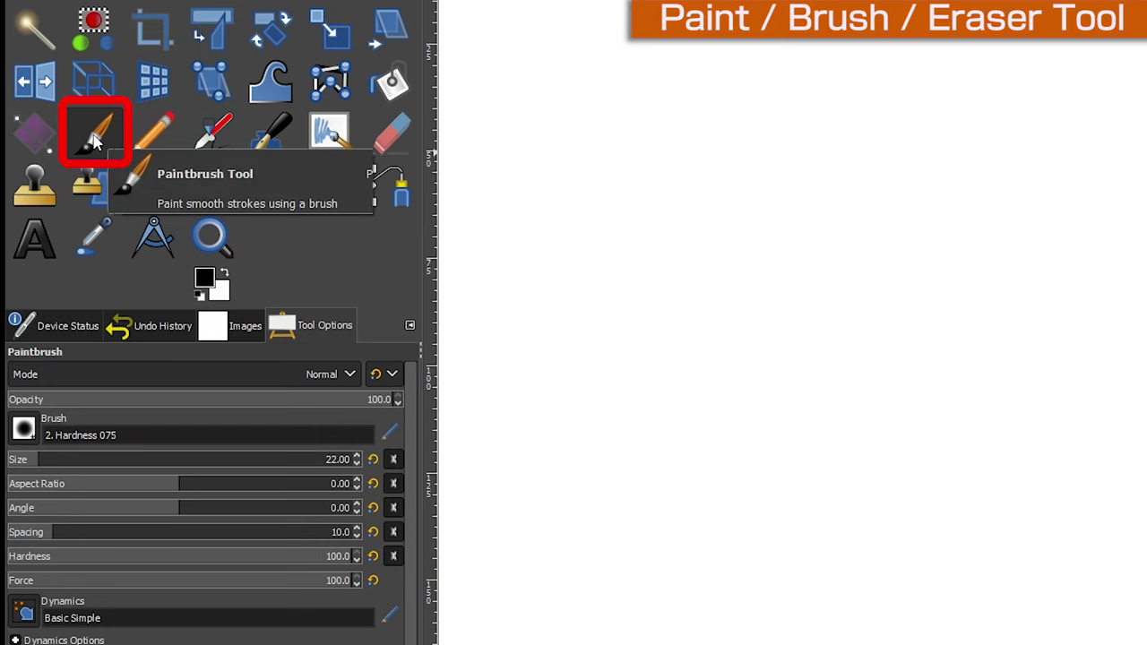
Step: Paint a thin black stroke, a thick stroke at size 134, and a softer-edged stroke
left_click_drag(552, 72, 838, 68)
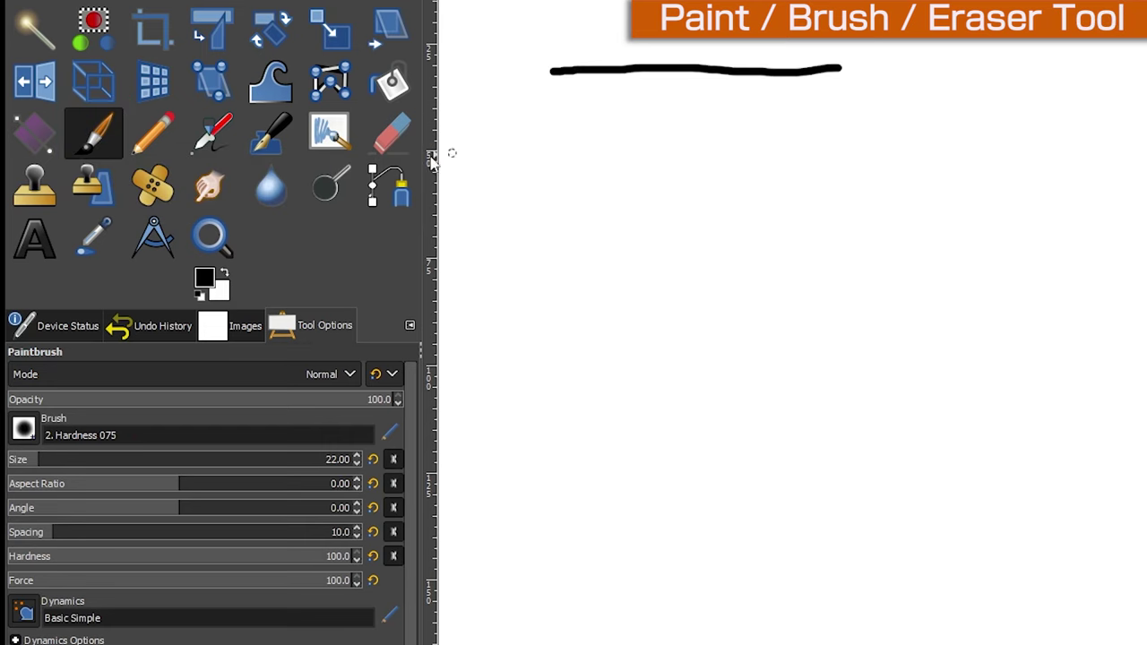
left_click_drag(36, 463, 105, 462)
left_click_drag(564, 135, 840, 129)
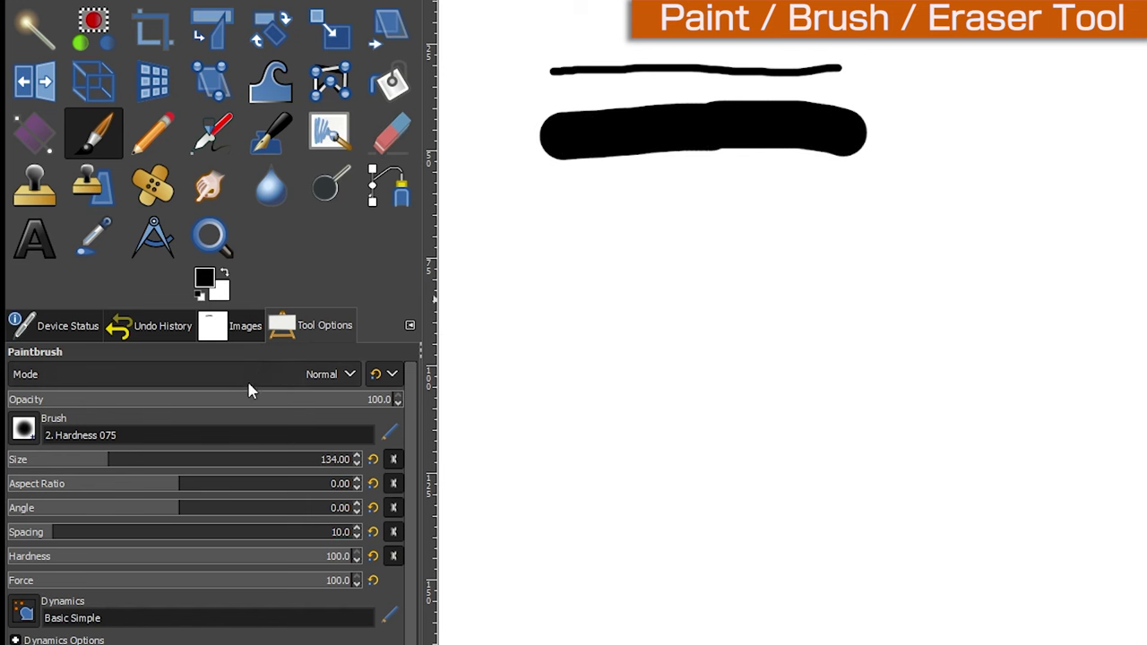
left_click_drag(323, 557, 240, 558)
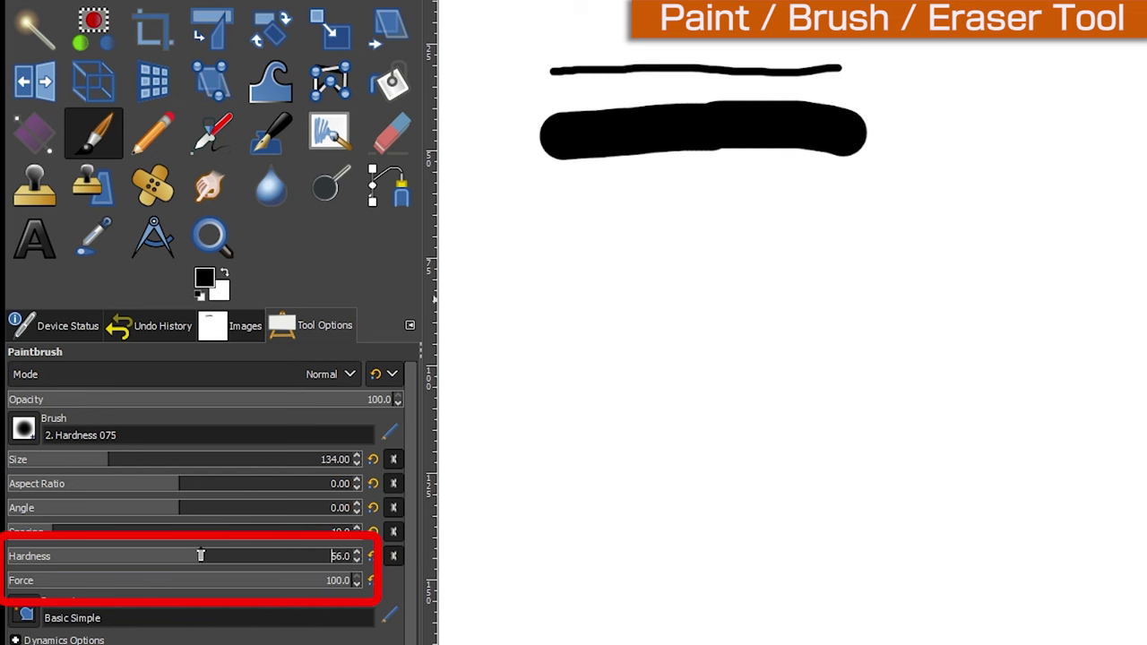
left_click_drag(551, 243, 851, 245)
Step: Paint strokes at Hardness 22 and reduced force, ending with a faint grey stroke at Force 22
left_click_drag(190, 560, 82, 559)
left_click_drag(538, 331, 892, 336)
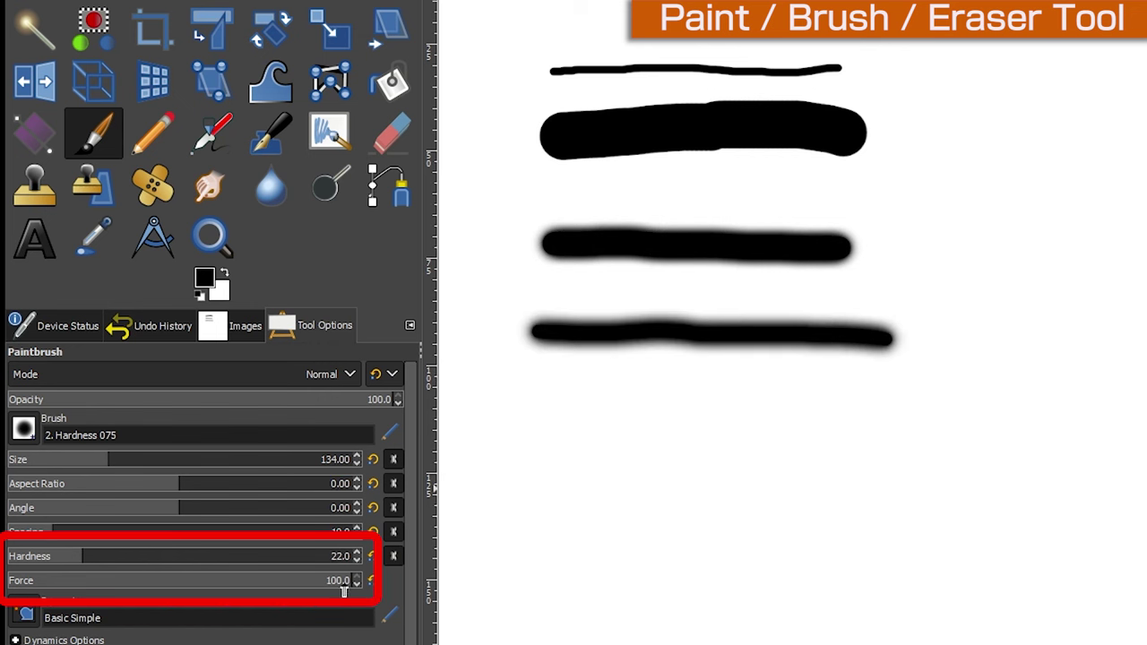
scroll(350, 582, "down", 1)
left_click_drag(349, 582, 215, 581)
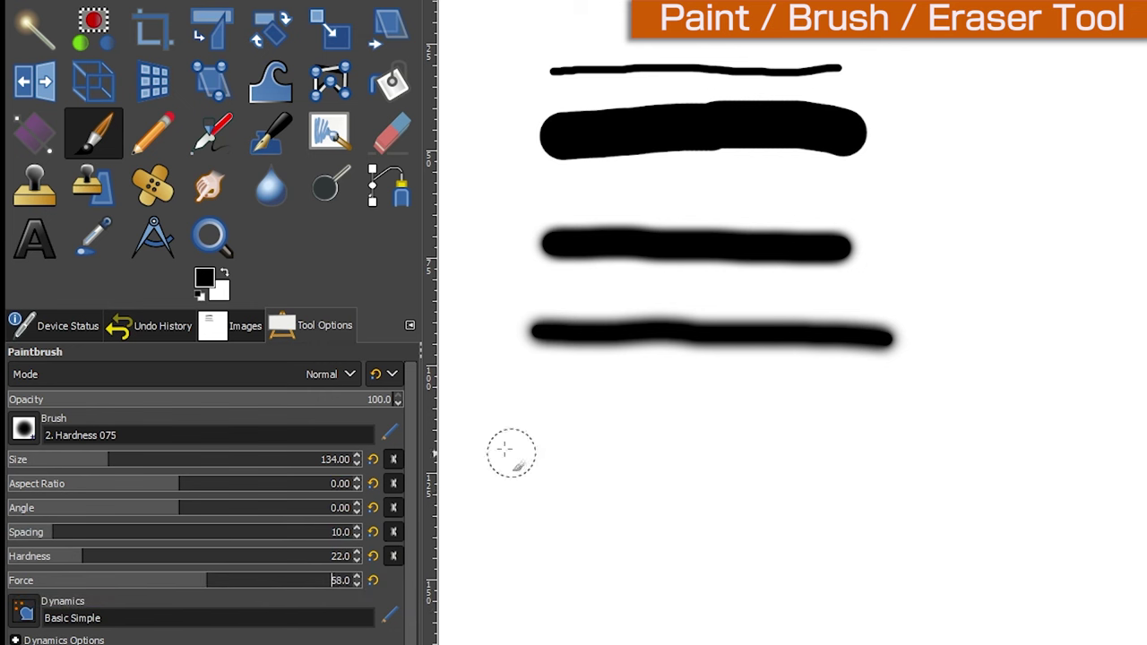
left_click_drag(534, 415, 869, 433)
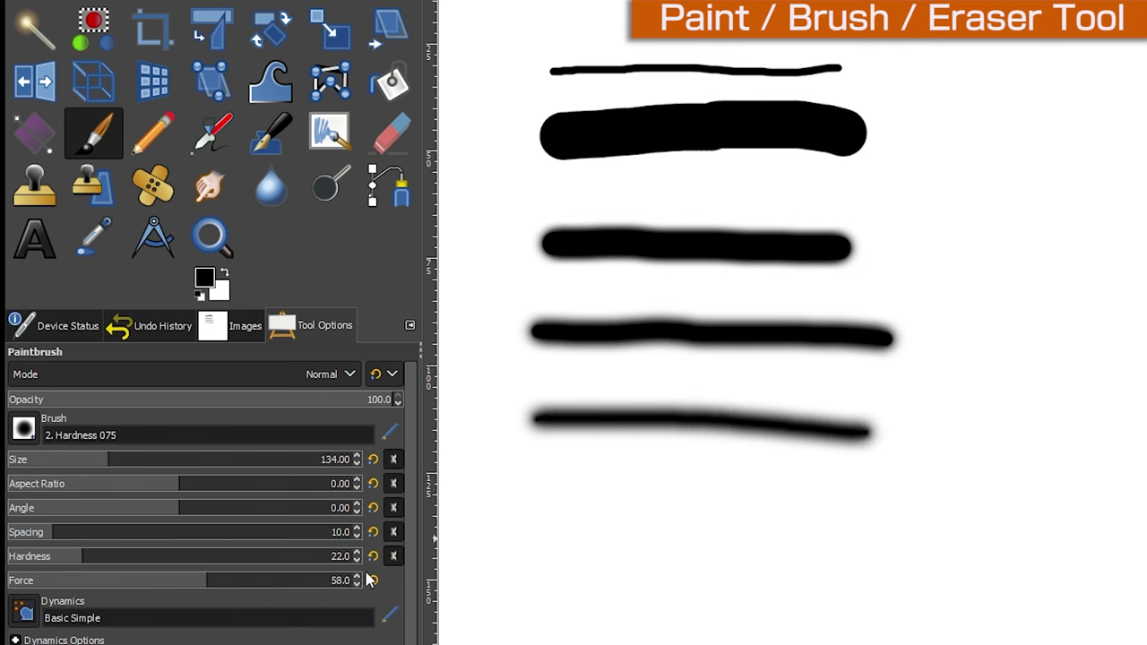
left_click_drag(215, 586, 93, 593)
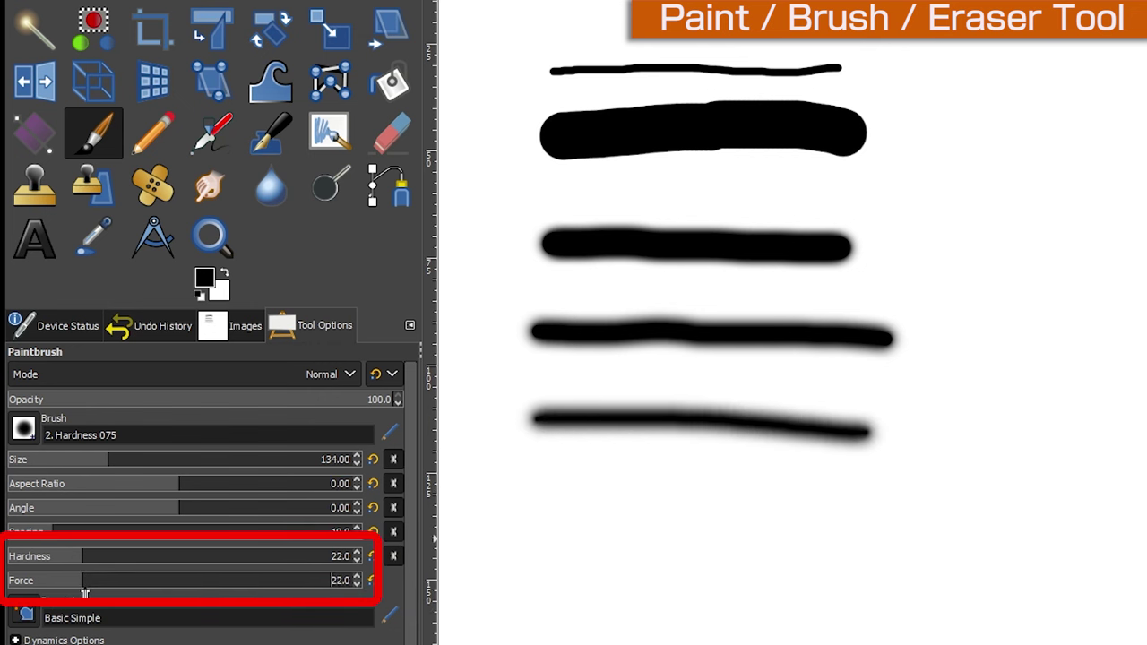
mouse_move(526, 542)
left_mouse_down()
mouse_move(768, 530)
mouse_move(955, 543)
left_mouse_up()
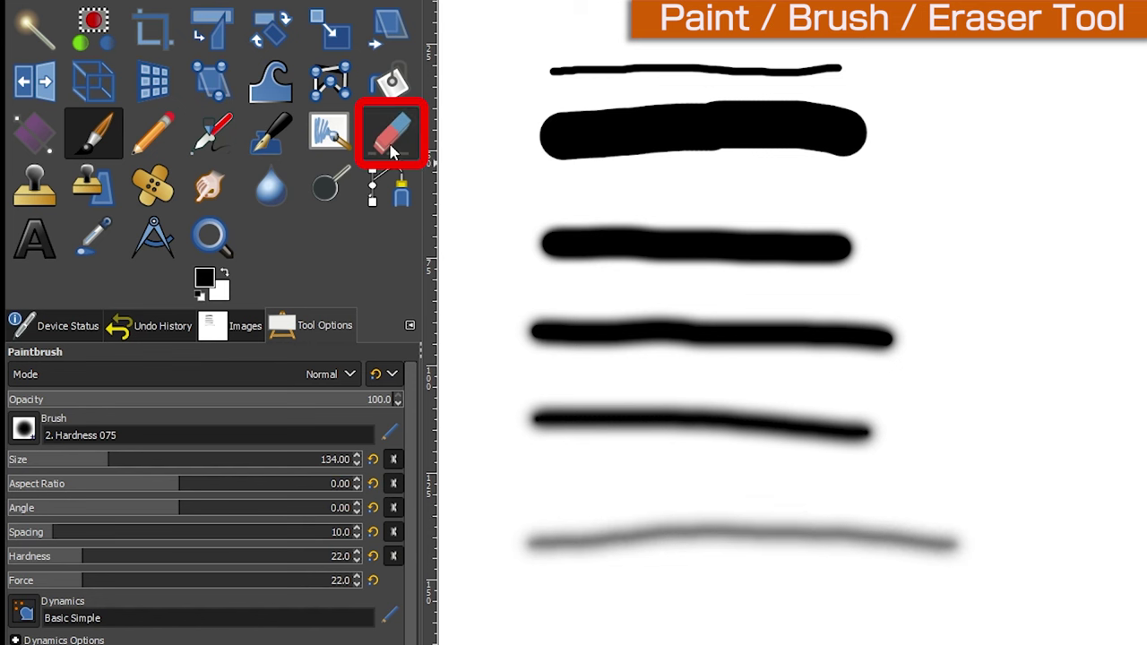
Step: Erase all the test strokes with an eraser at size 306, Force 100 and Hardness 100
left_click(390, 151)
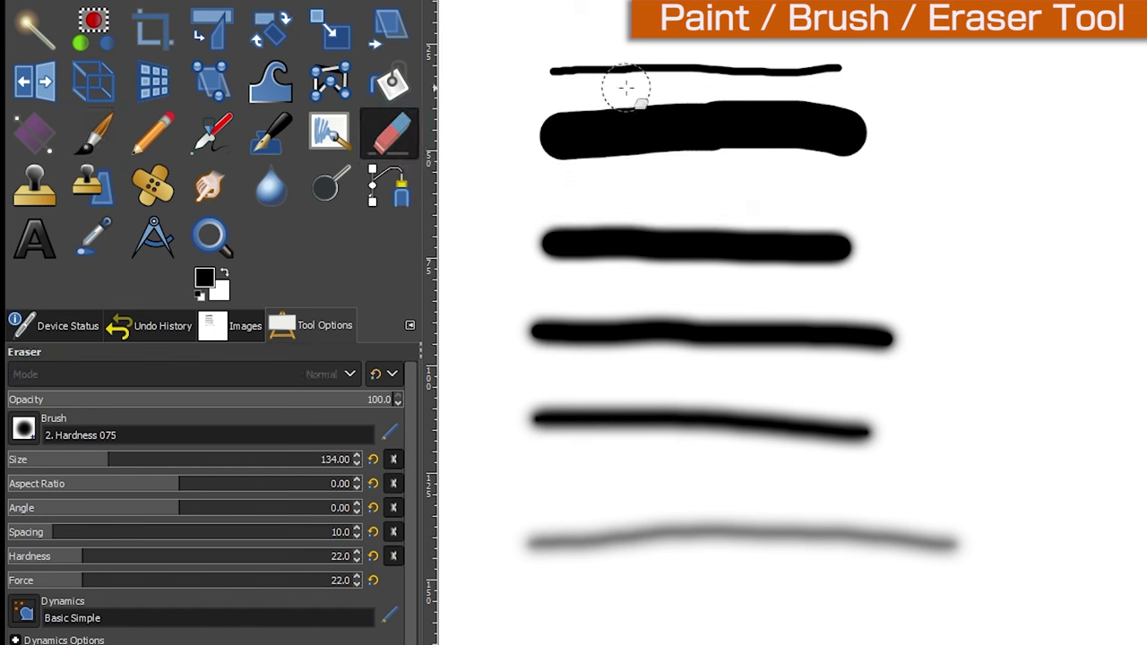
left_click_drag(106, 459, 176, 462)
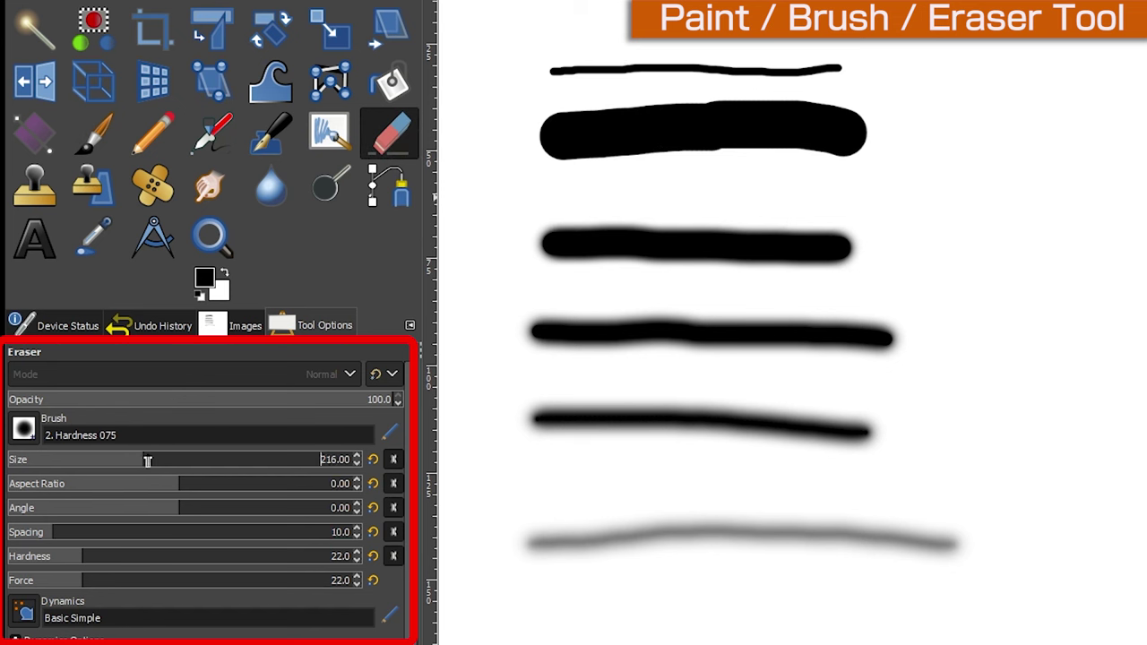
left_click(80, 584)
type("100")
key("Return")
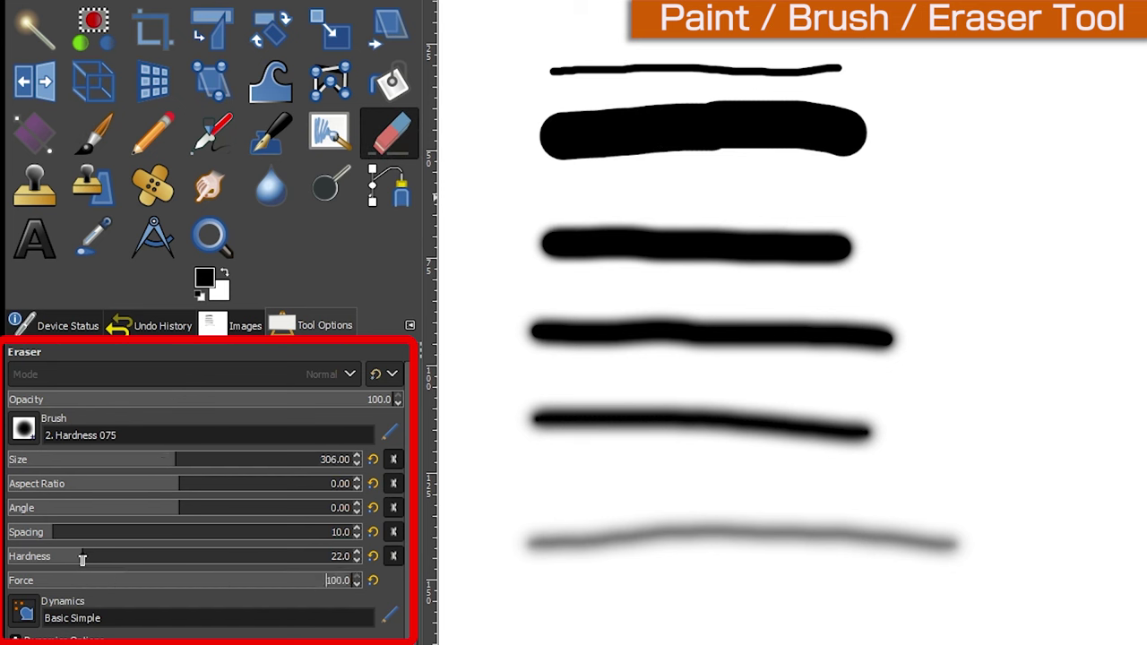
left_click_drag(89, 556, 442, 549)
mouse_move(615, 177)
left_mouse_down()
mouse_move(723, 140)
mouse_move(848, 125)
mouse_move(819, 171)
mouse_move(663, 203)
mouse_move(486, 333)
mouse_move(812, 248)
mouse_move(940, 335)
mouse_move(796, 472)
mouse_move(671, 430)
mouse_move(558, 425)
mouse_move(594, 545)
mouse_move(959, 543)
left_mouse_up()
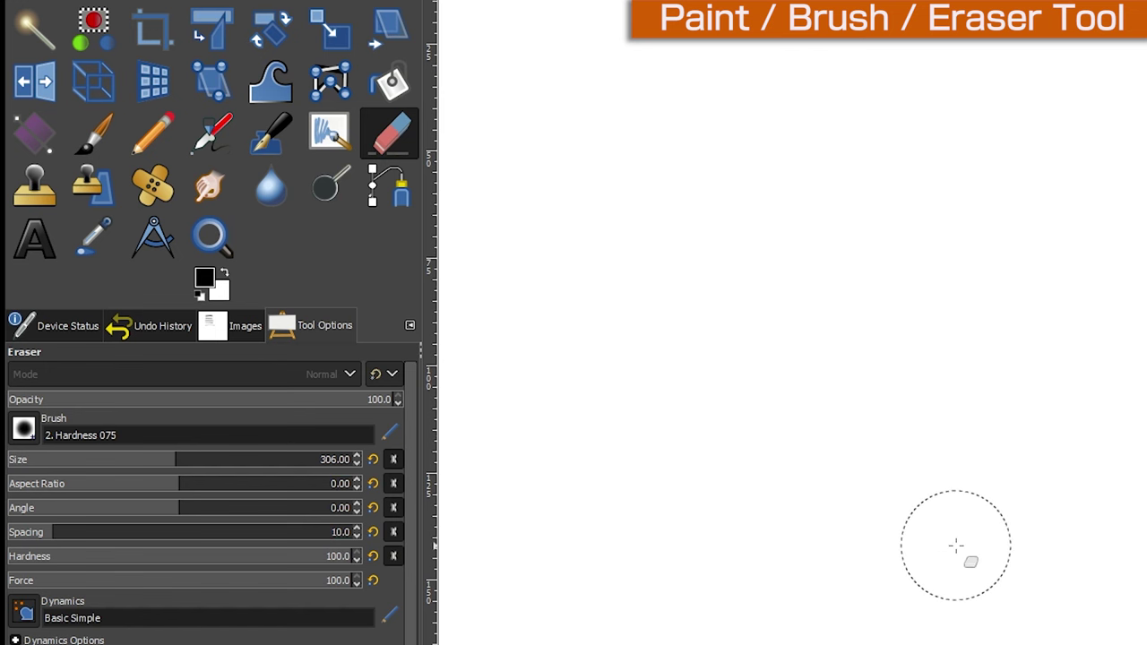
left_click(95, 148)
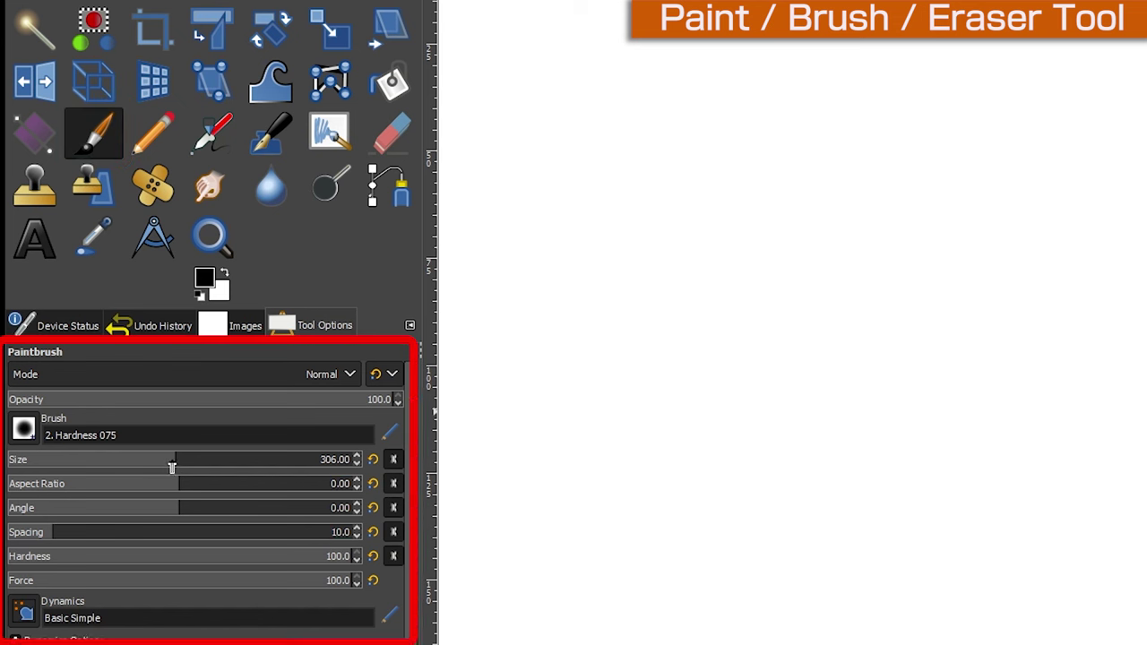
Step: Paint a thick stroke with a smaller brush, then three tapered strokes using Basic Dynamics
left_click_drag(172, 465, 112, 465)
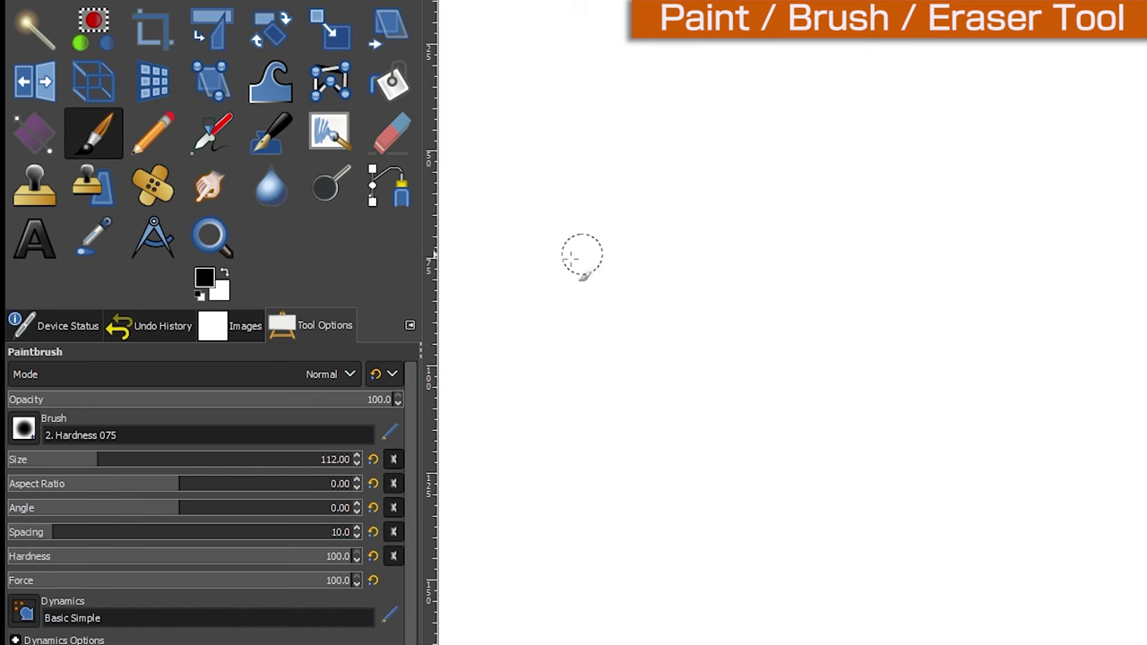
left_click_drag(518, 166, 789, 97)
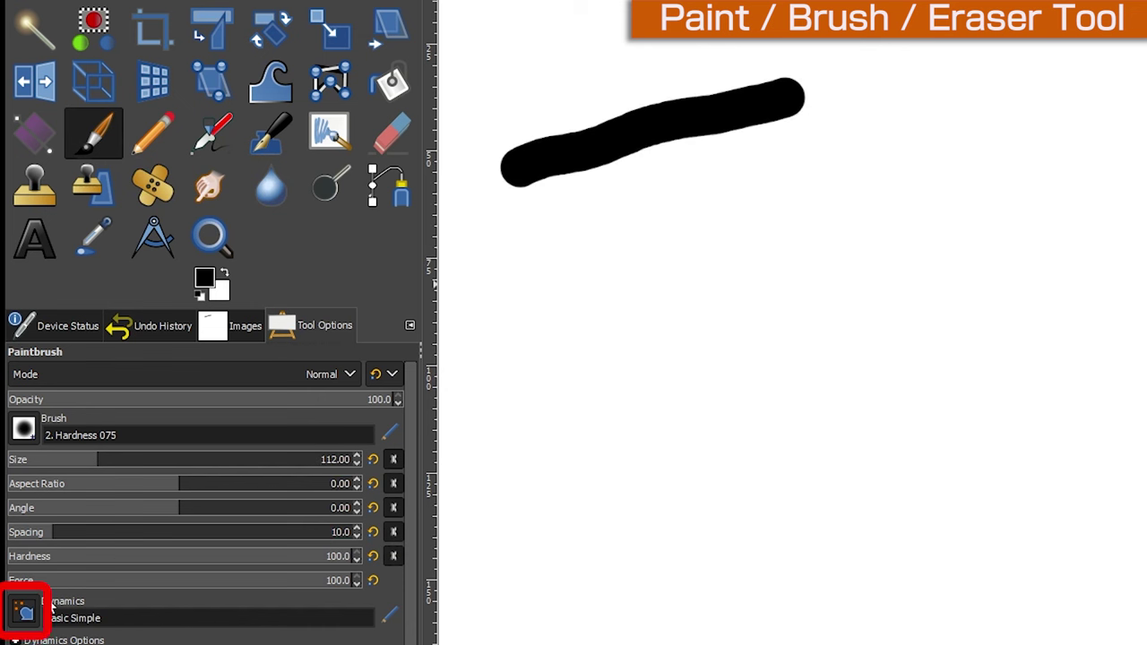
left_click(29, 612)
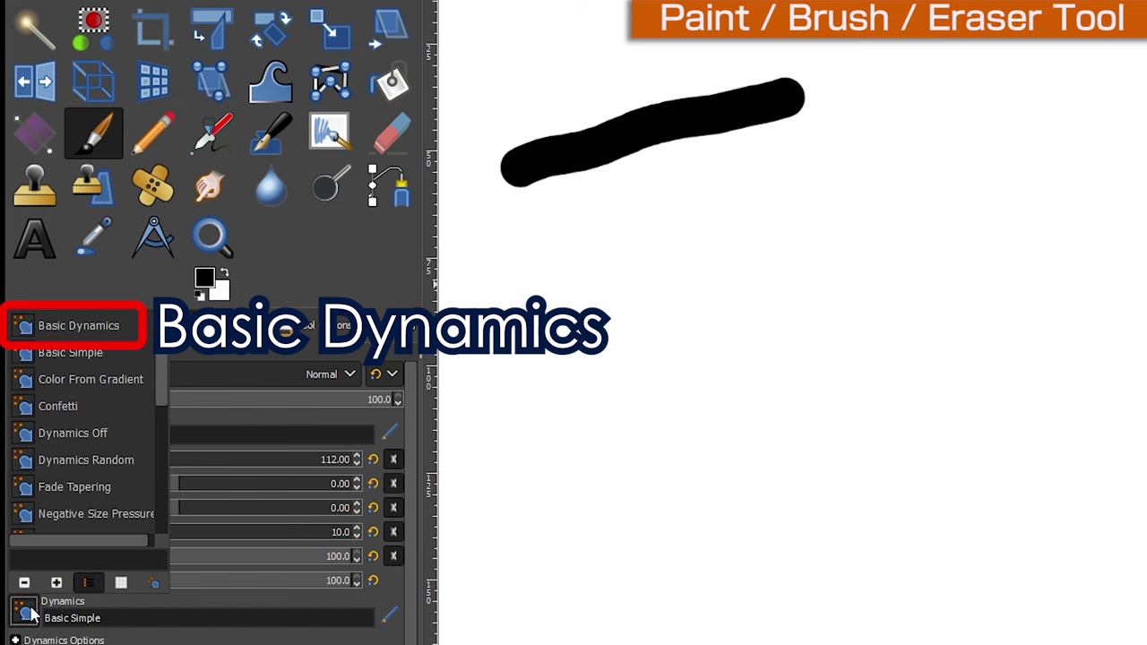
left_click(116, 326)
left_click_drag(532, 313, 865, 170)
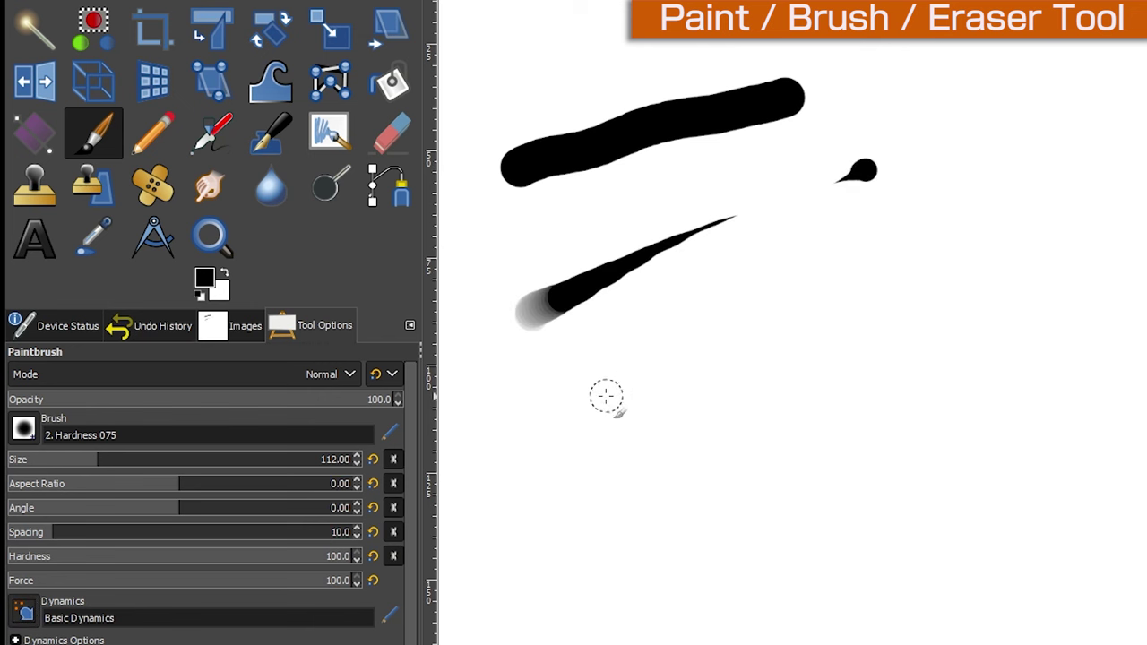
left_click_drag(605, 392, 912, 231)
left_click_drag(562, 484, 930, 341)
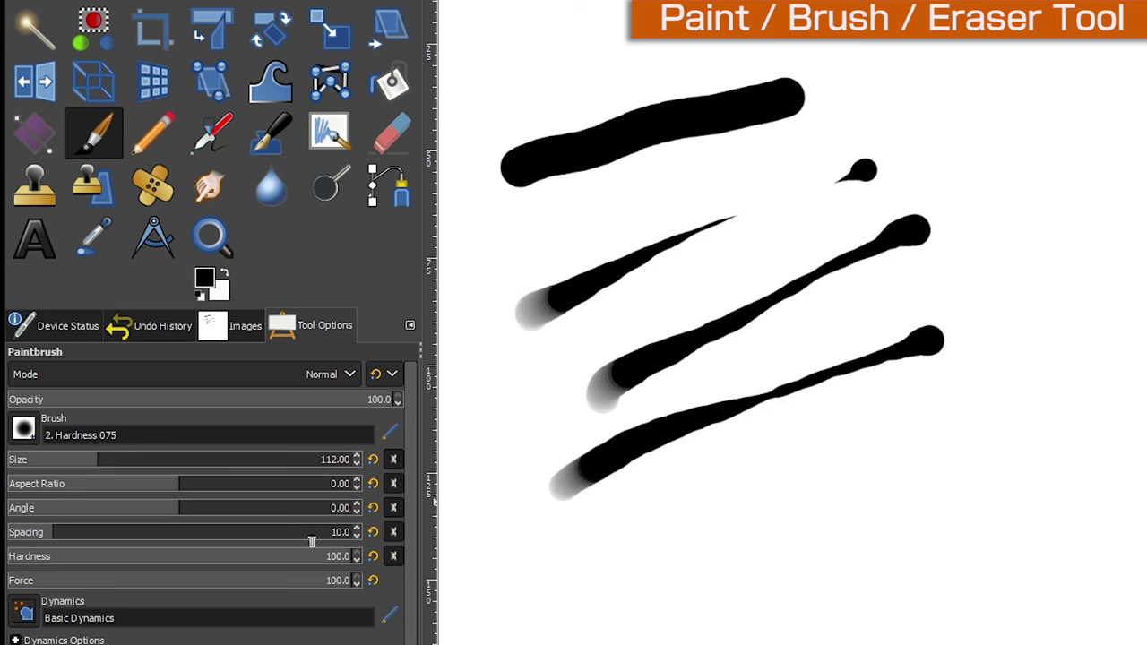
Step: Wipe the test strokes away with a roughly 549-size eraser and return to the paintbrush
left_click(388, 135)
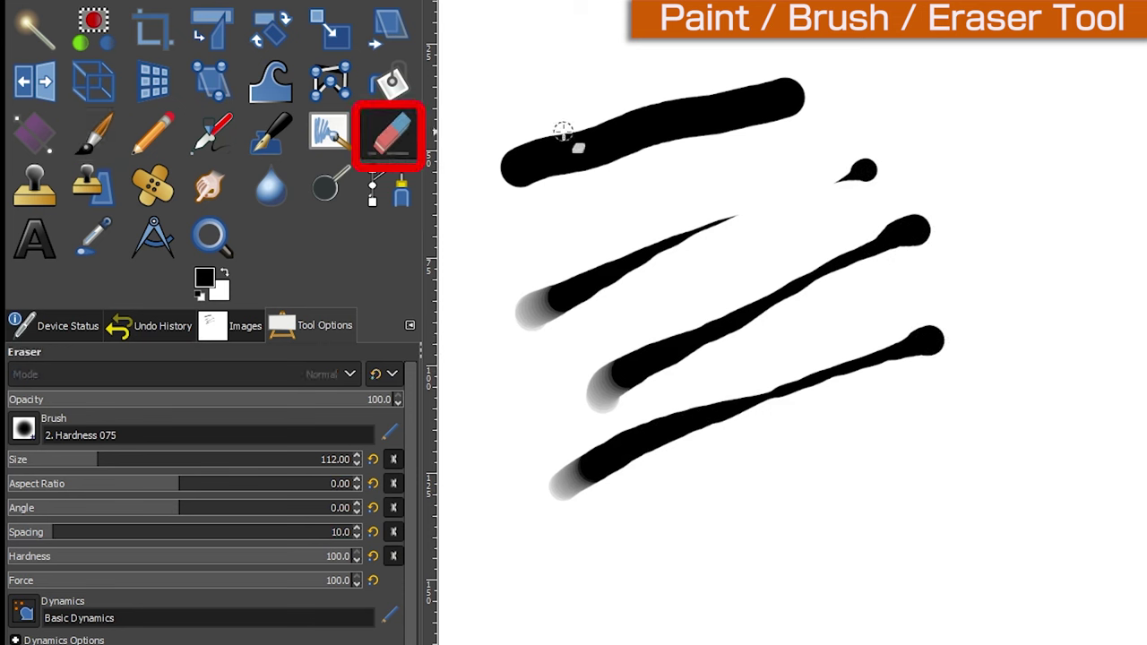
left_click_drag(108, 458, 235, 459)
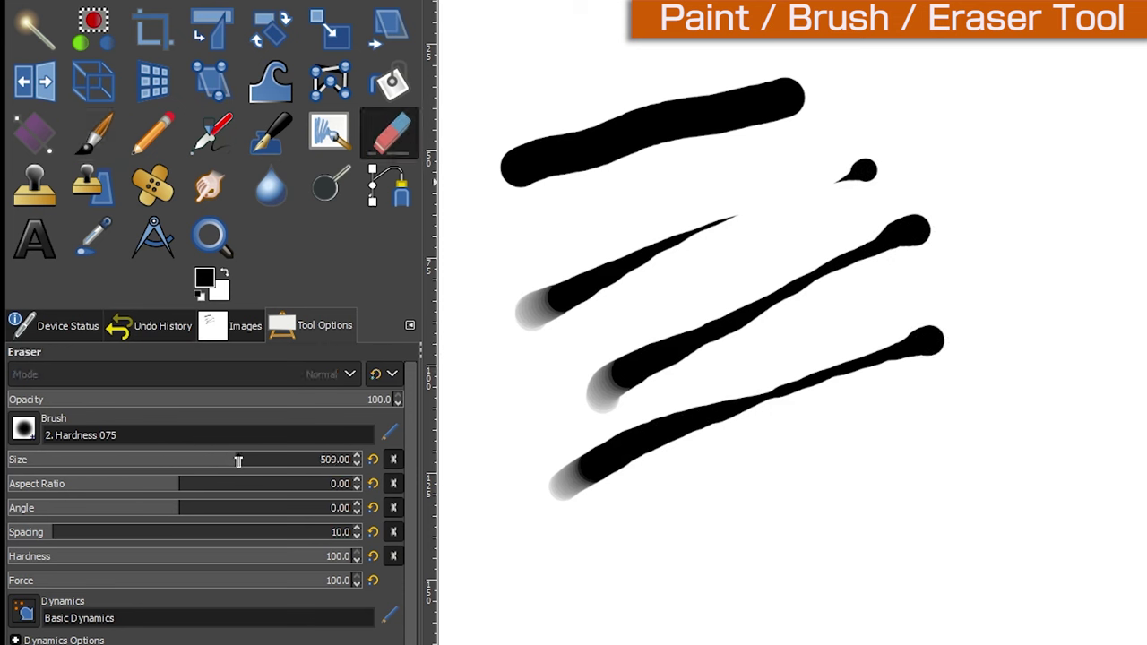
mouse_move(537, 199)
left_mouse_down()
mouse_move(639, 115)
mouse_move(666, 149)
mouse_move(614, 295)
mouse_move(937, 174)
mouse_move(543, 457)
mouse_move(737, 443)
mouse_move(909, 353)
left_mouse_up()
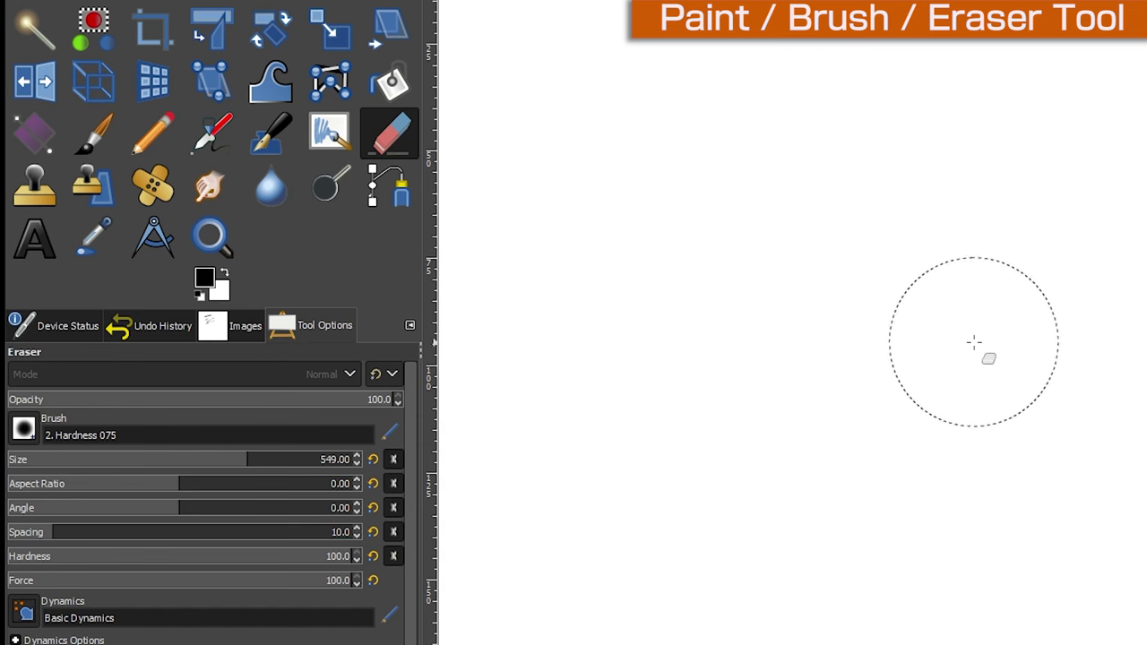
left_click(93, 134)
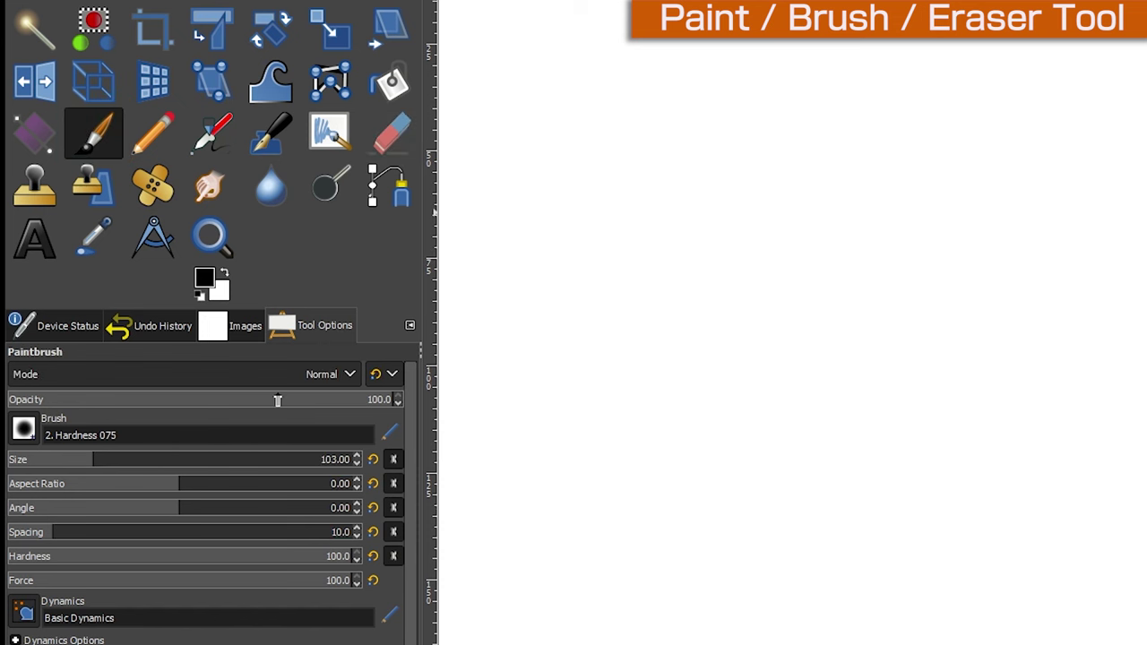
Step: Paint a grey dotted stroke across the top of the canvas using Dynamics Random
left_click(24, 611)
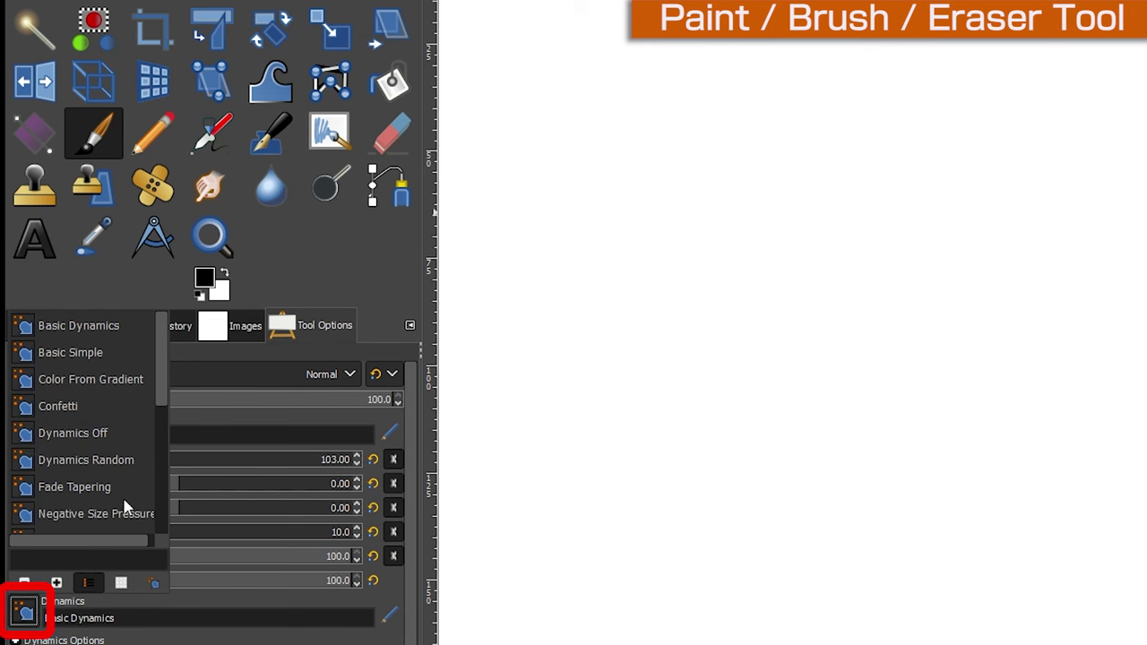
left_click(88, 463)
left_click_drag(551, 117, 779, 108)
left_click_drag(900, 108, 1142, 105)
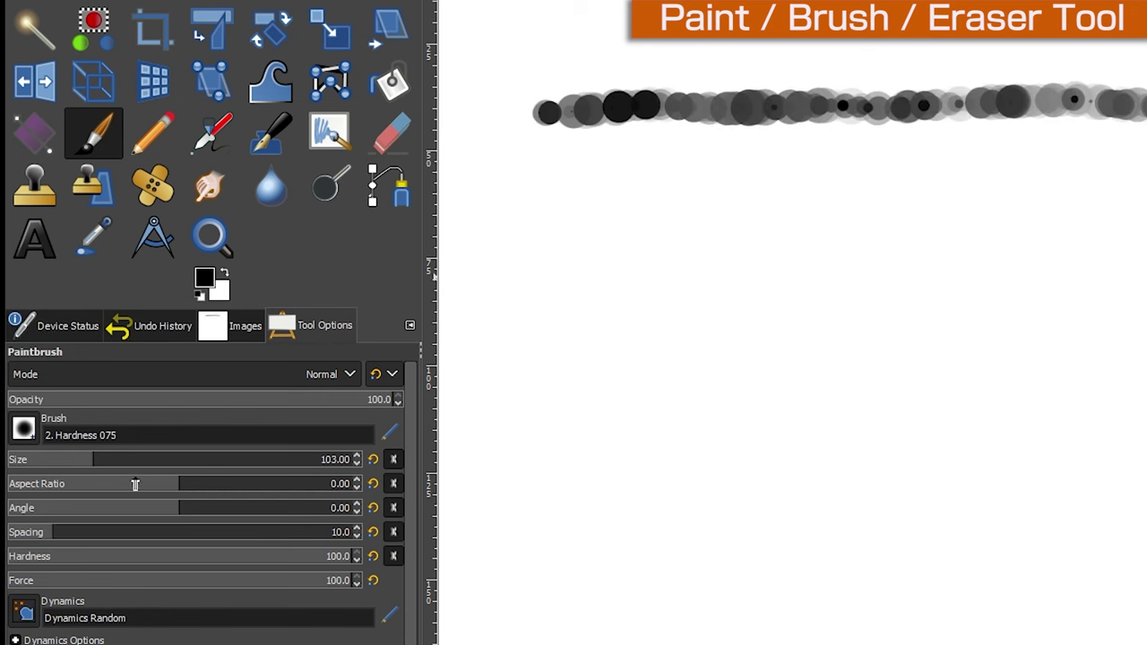
Step: Restore Basic Simple dynamics and place the starting dab of a straight line
left_click(25, 613)
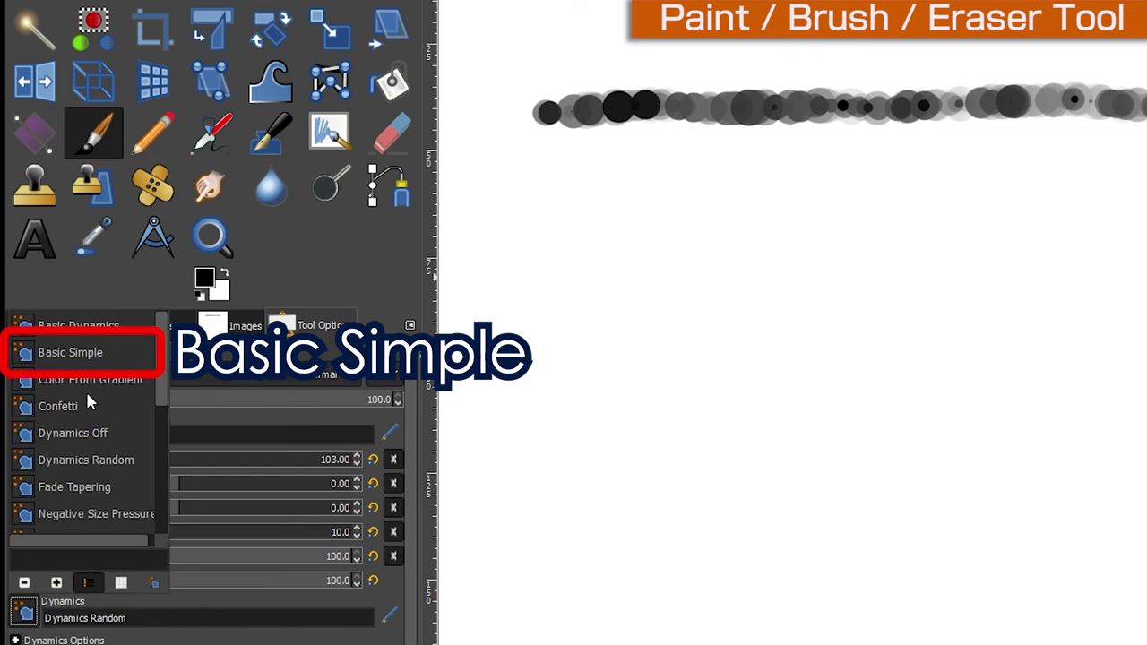
left_click(79, 357)
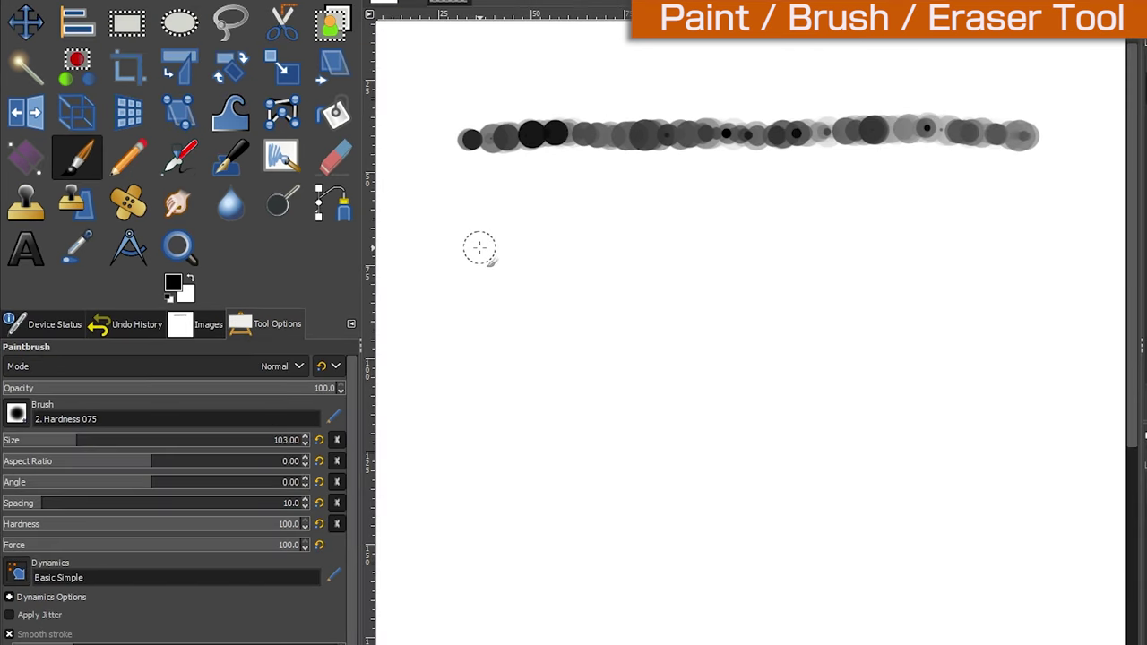
left_click(479, 249)
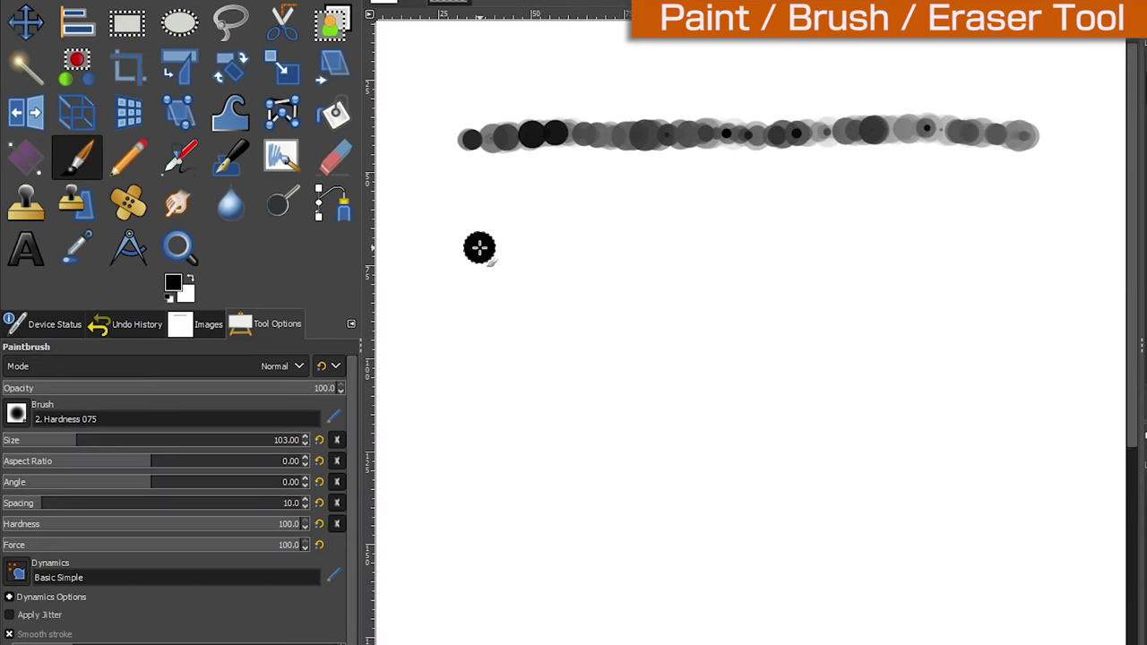
Step: Draw Shift-click straight black lines with the paintbrush and the pencil, then zoom in on them
key("shift")
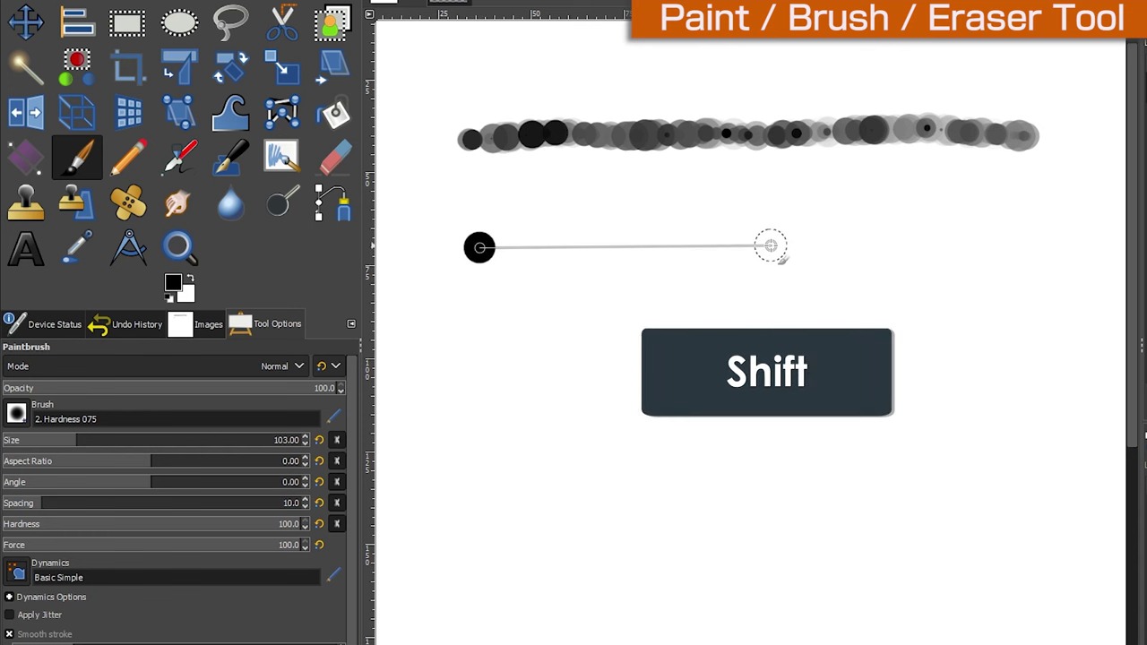
left_click(1035, 241, "shift")
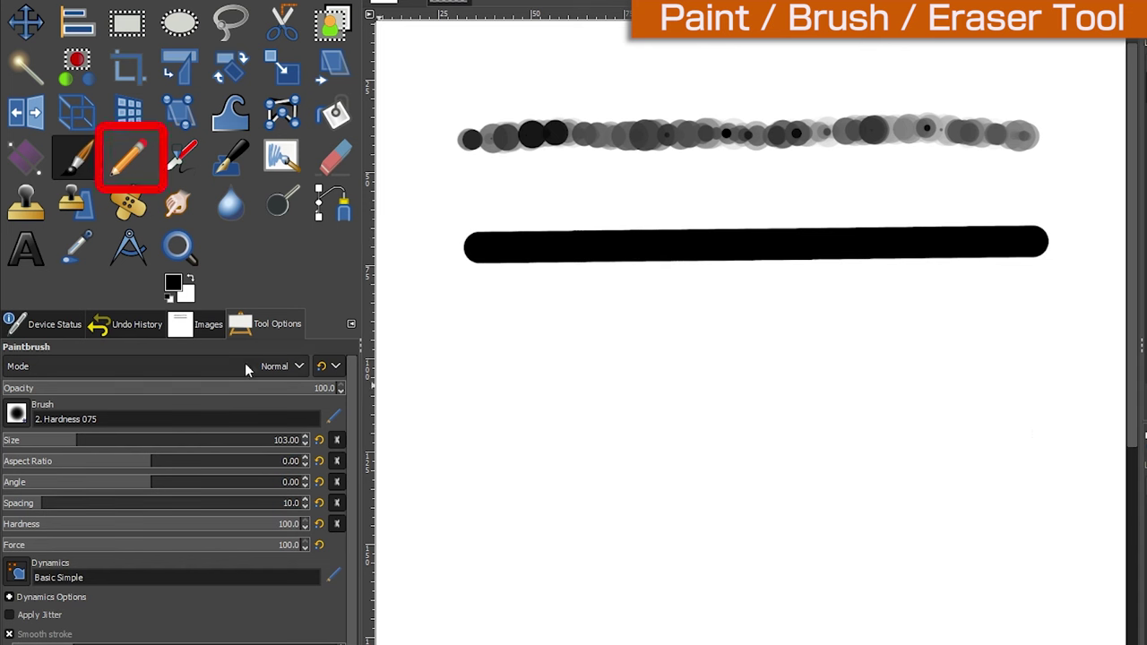
left_click(127, 164)
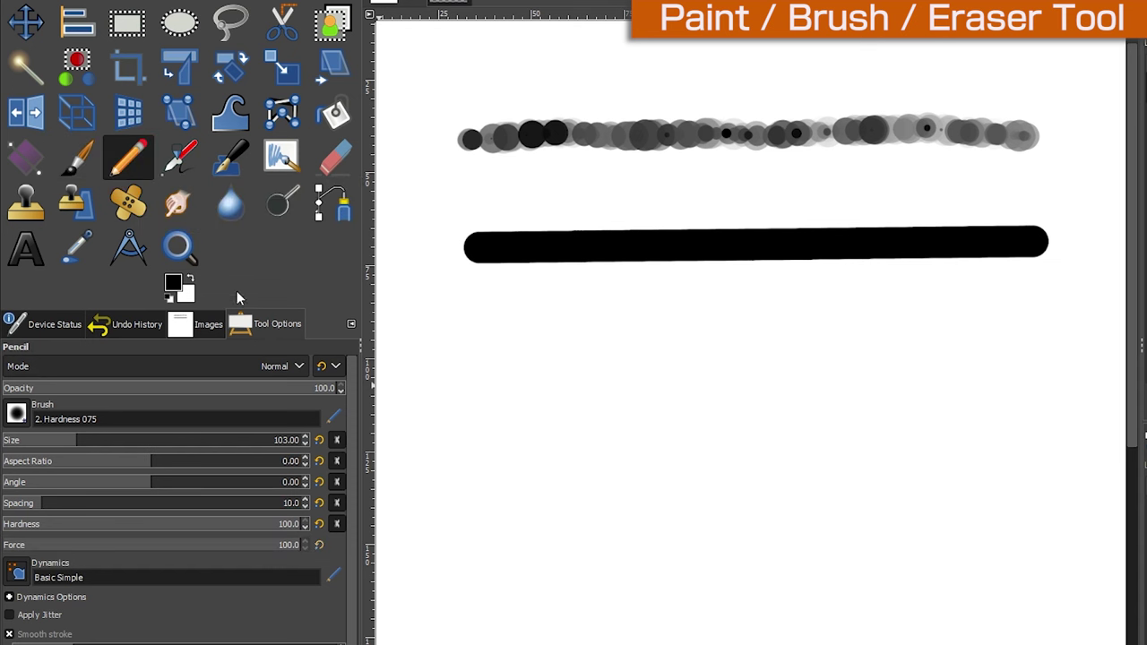
left_click(478, 317)
key("shift")
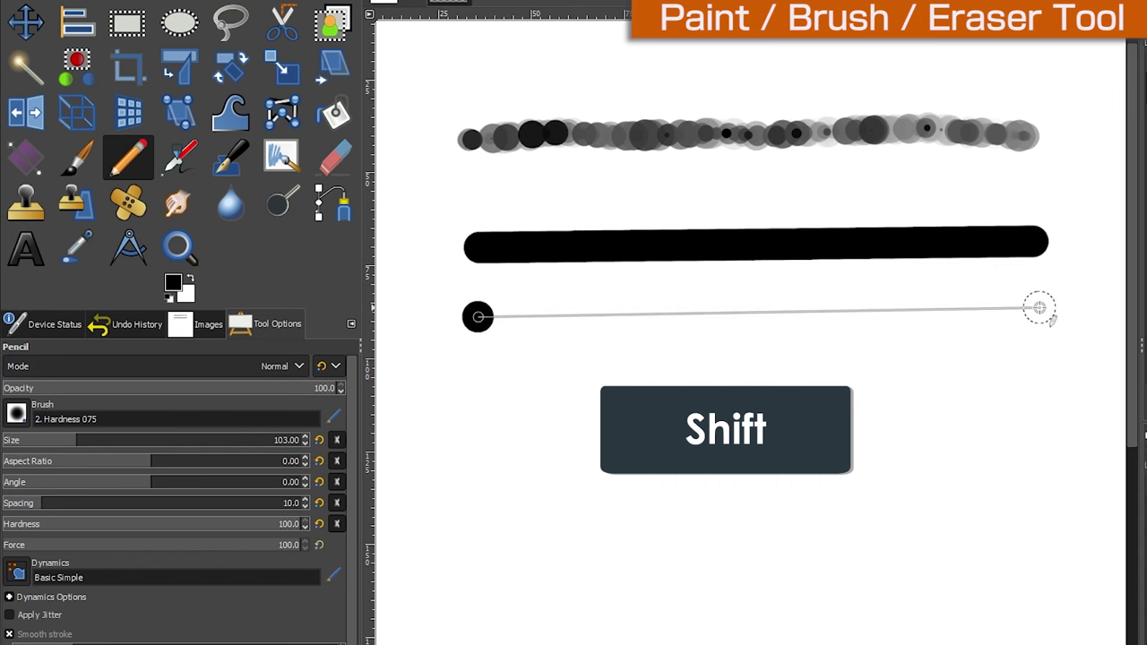
left_click(1040, 308, "shift")
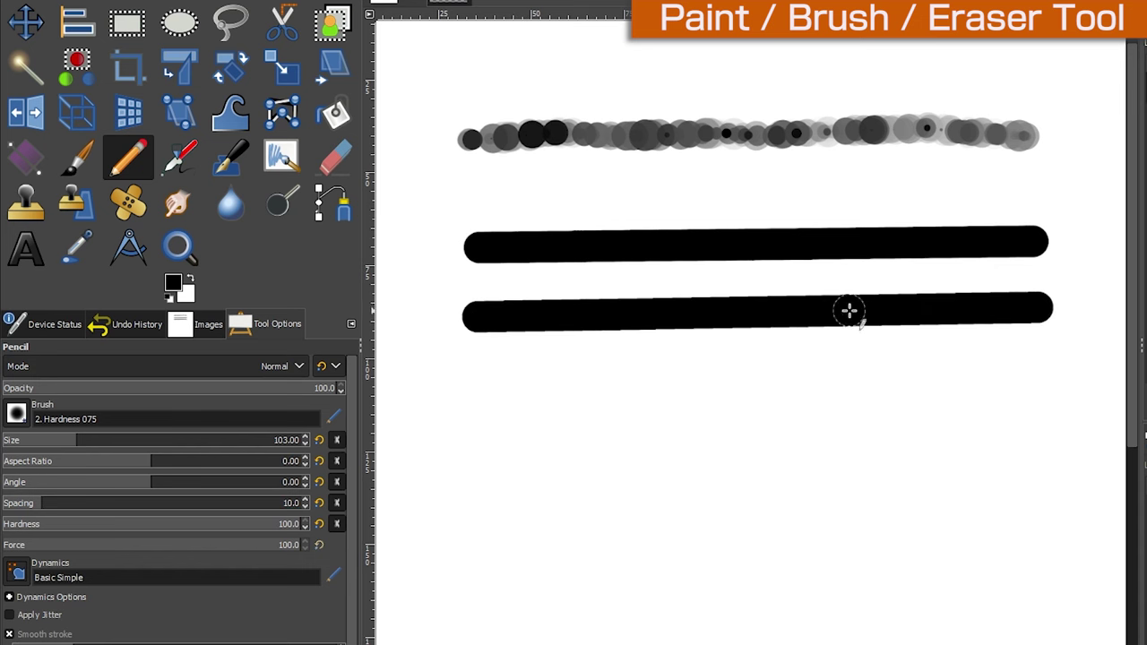
left_click(177, 246)
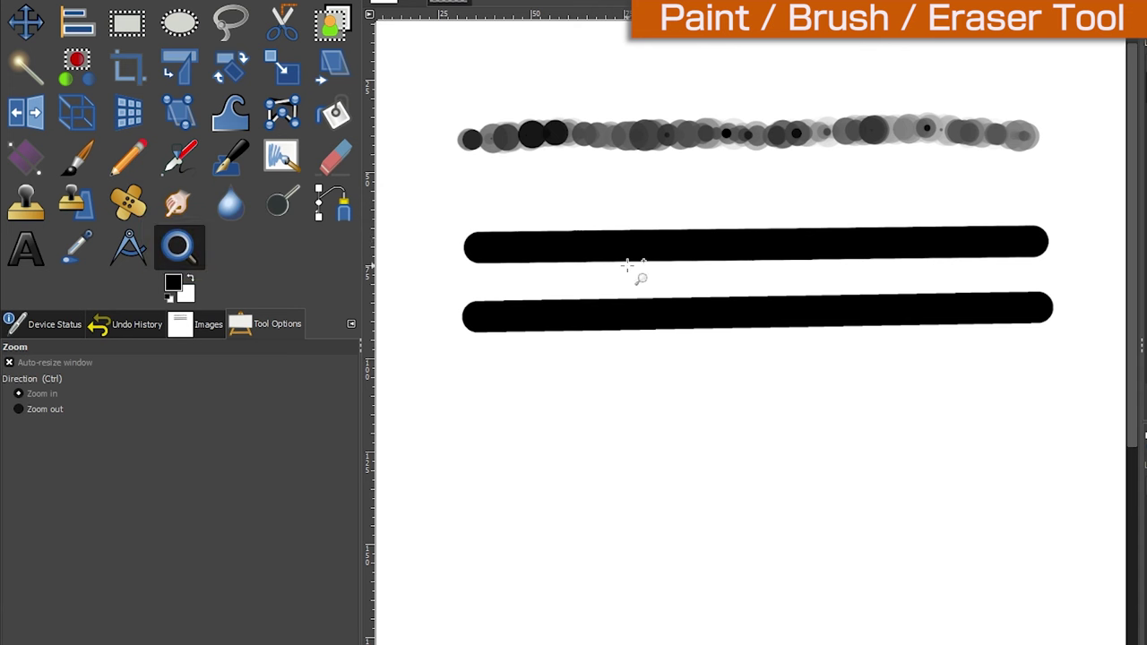
left_click_drag(661, 207, 808, 361)
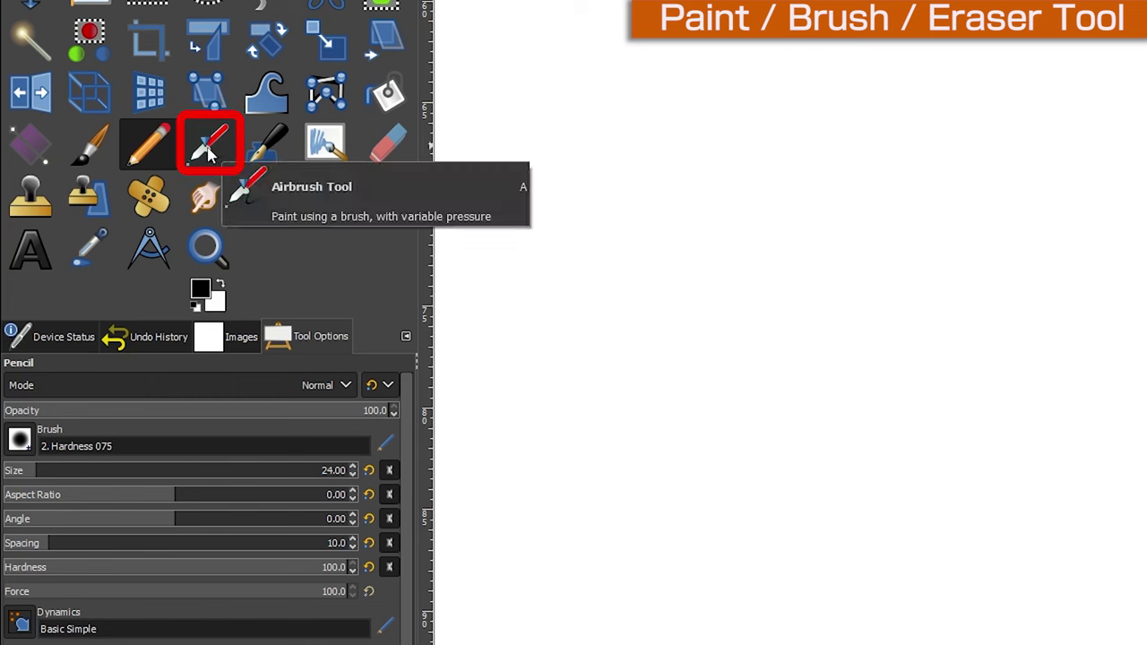
Step: Spray a soft grey airbrush stroke with Basic Dynamics, then draw a black Ink check mark below it
left_click(208, 154)
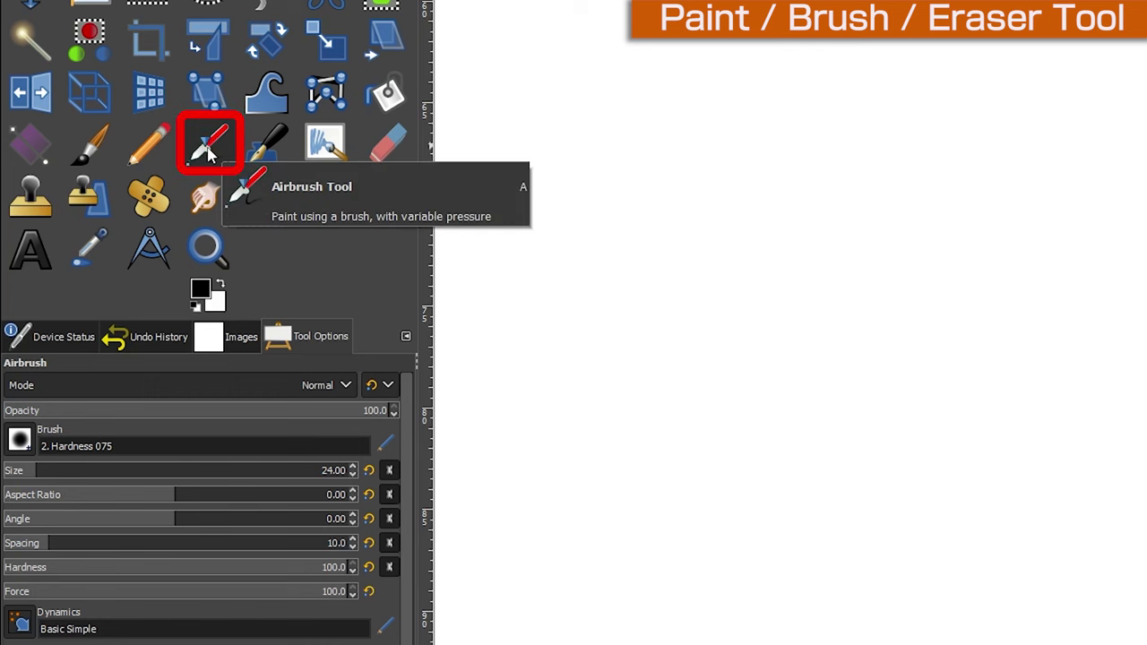
left_click(21, 624)
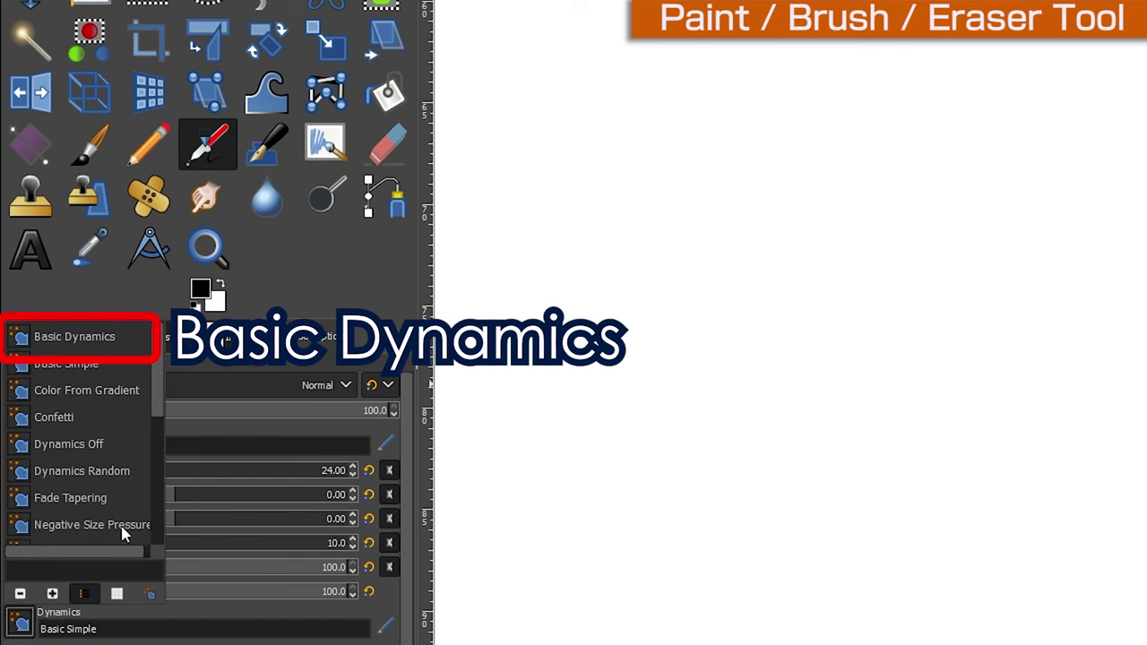
left_click(93, 338)
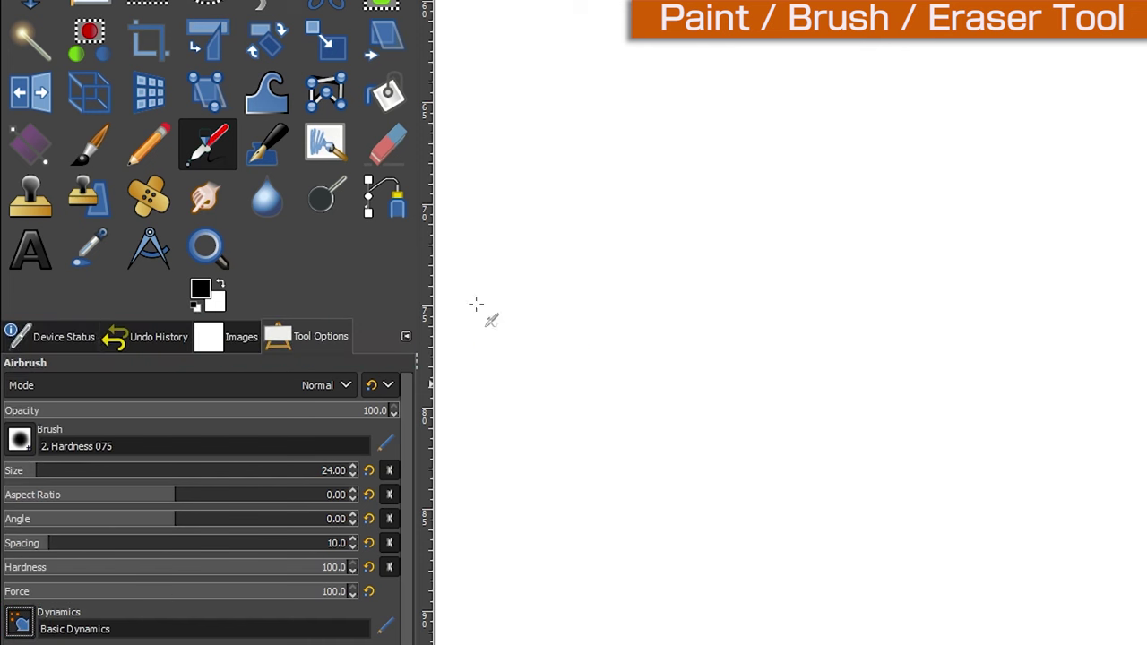
left_click_drag(696, 176, 930, 122)
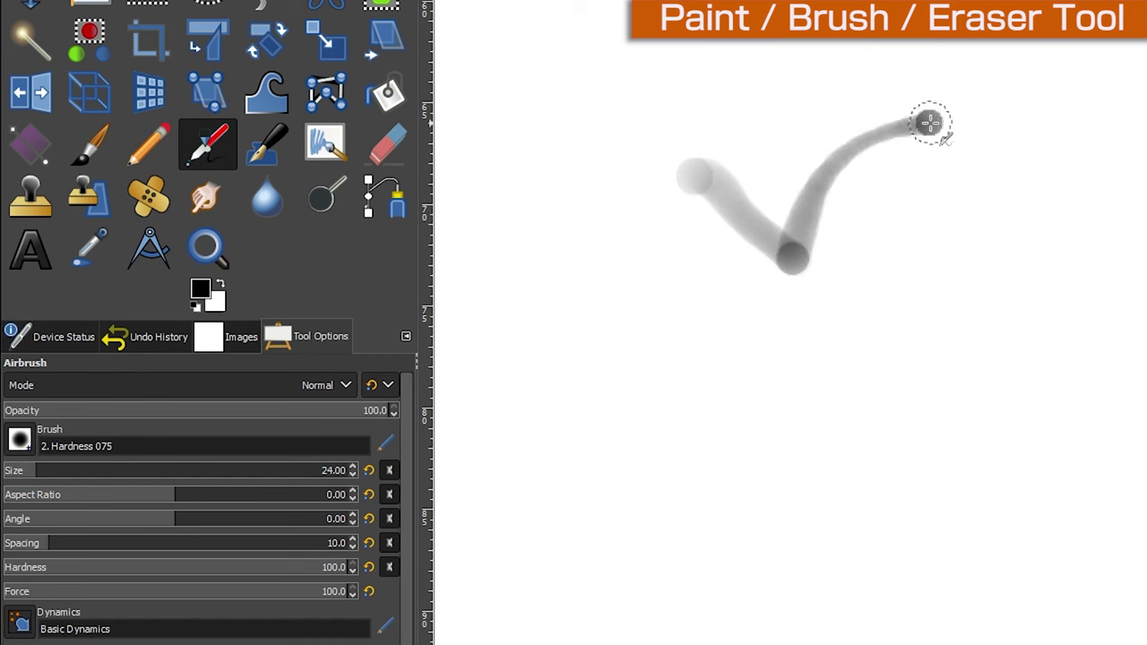
left_click(269, 149)
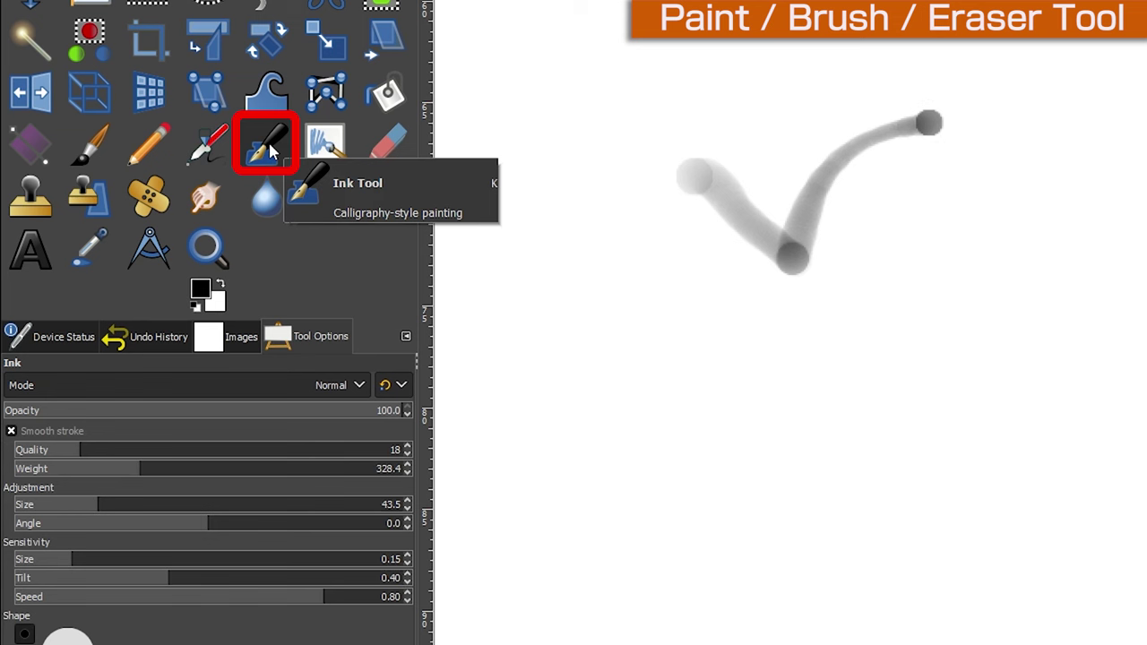
mouse_move(714, 487)
left_mouse_down()
mouse_move(811, 564)
mouse_move(995, 391)
left_mouse_up()
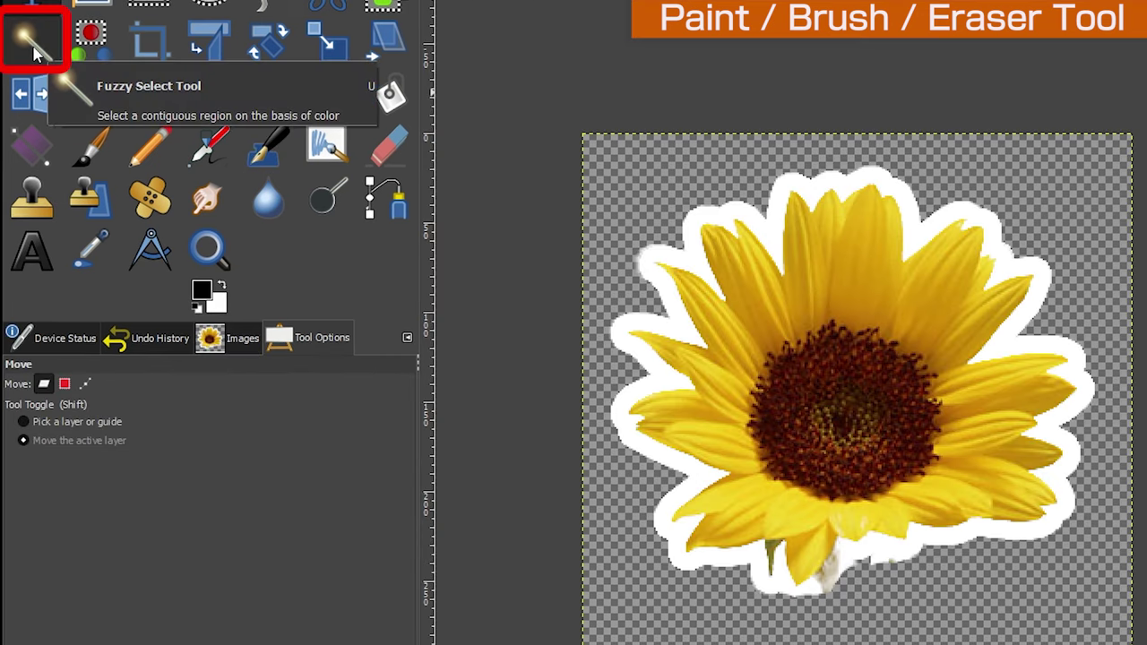
Step: Fuzzy-select the transparent background, invert the selection and copy the bordered sunflower
left_click(34, 54)
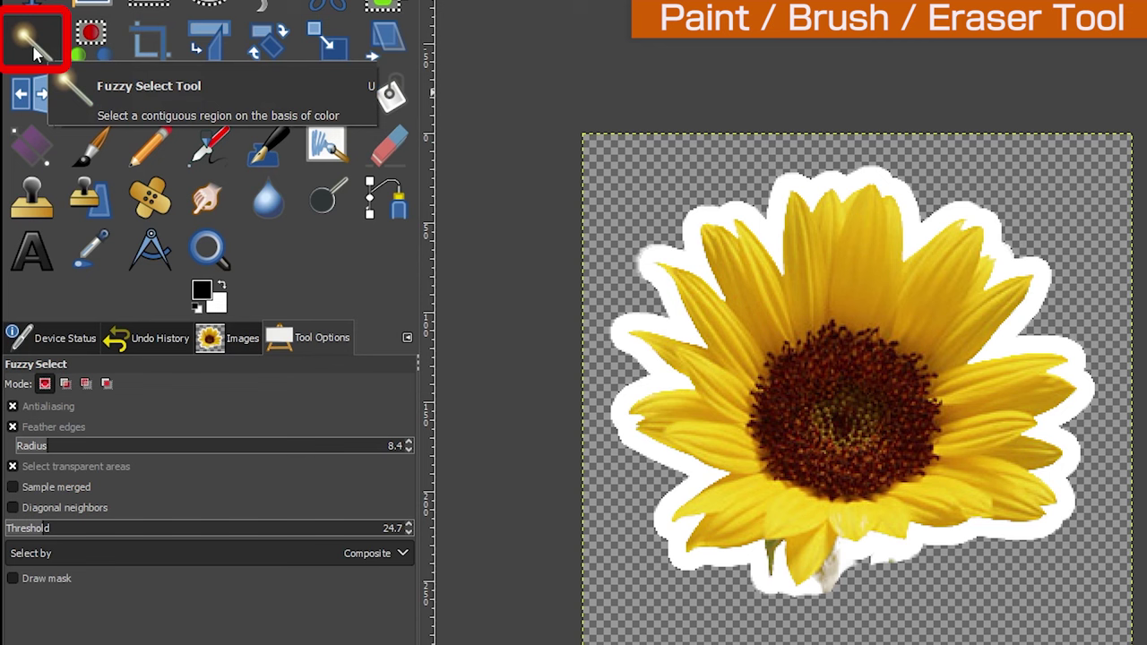
left_click(639, 182)
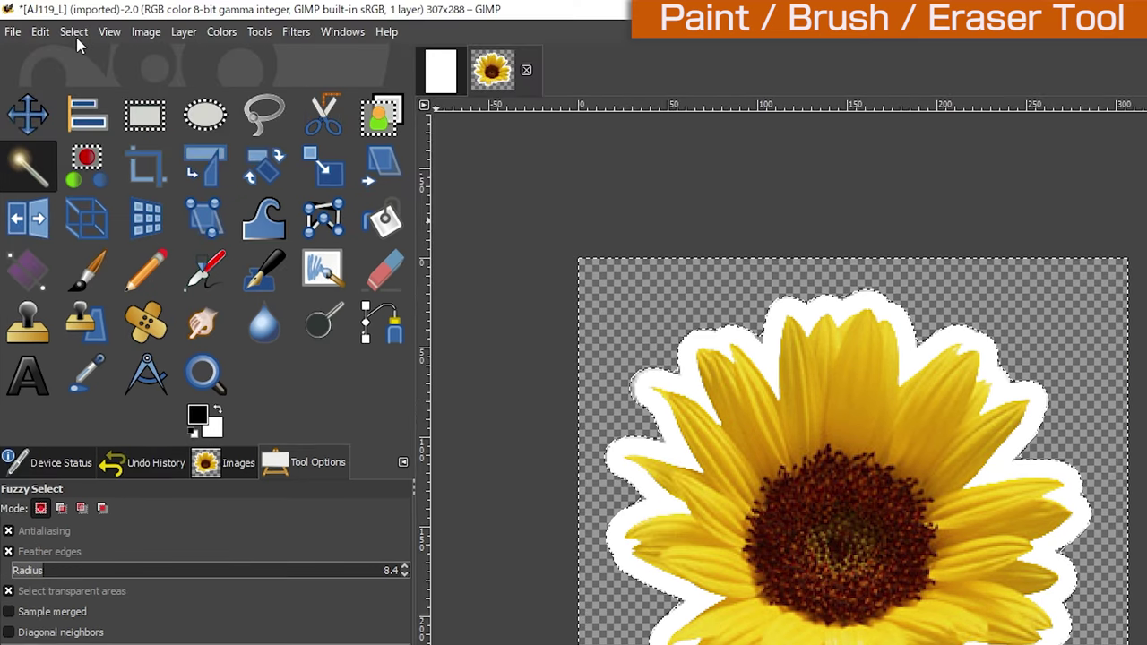
left_click(74, 33)
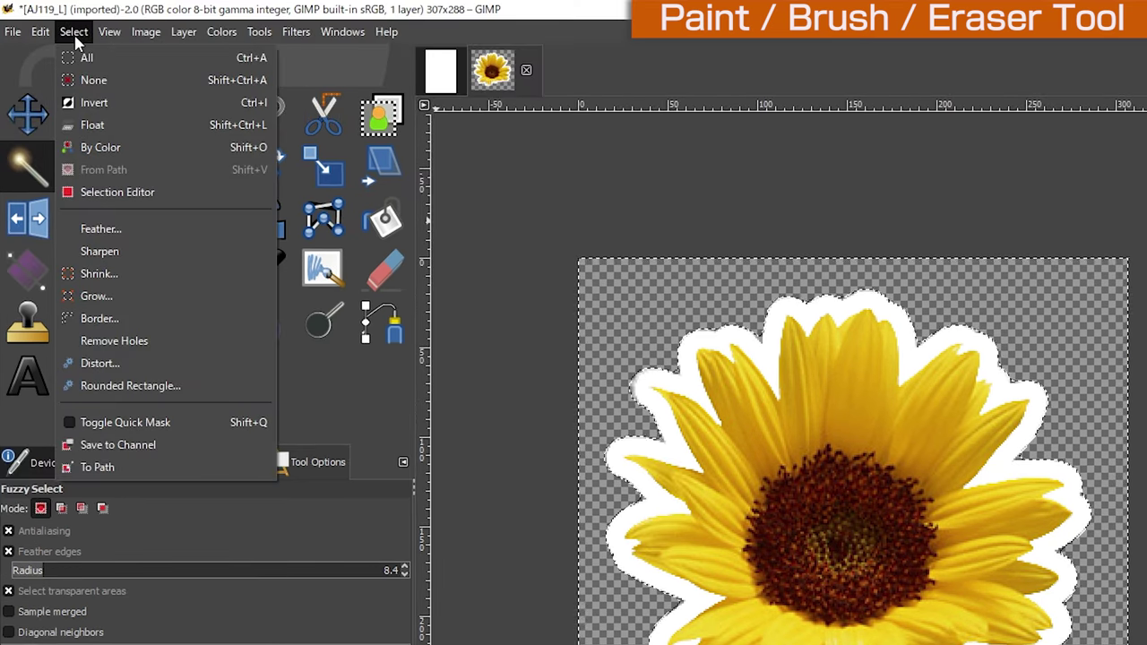
left_click(139, 102)
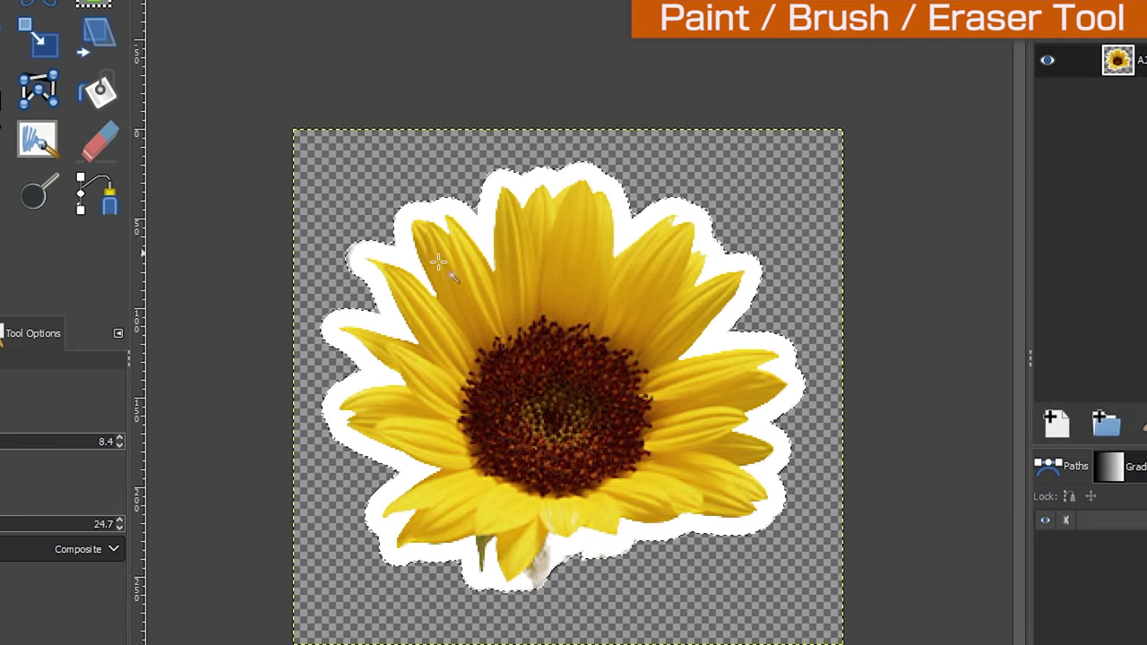
right_click(565, 243)
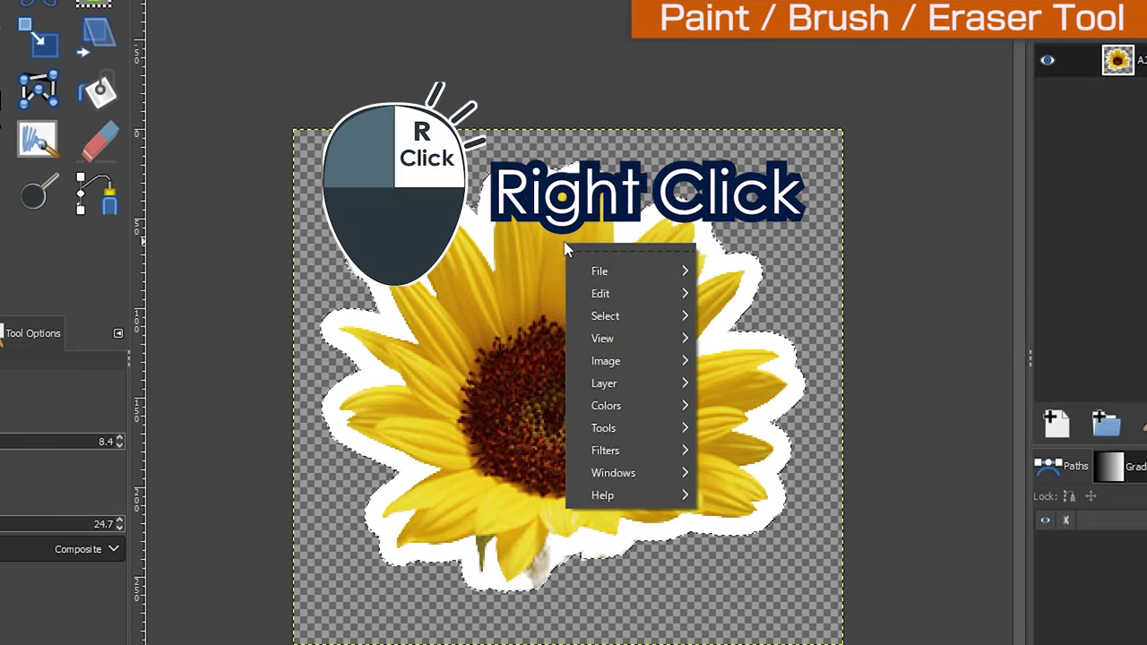
mouse_move(600, 293)
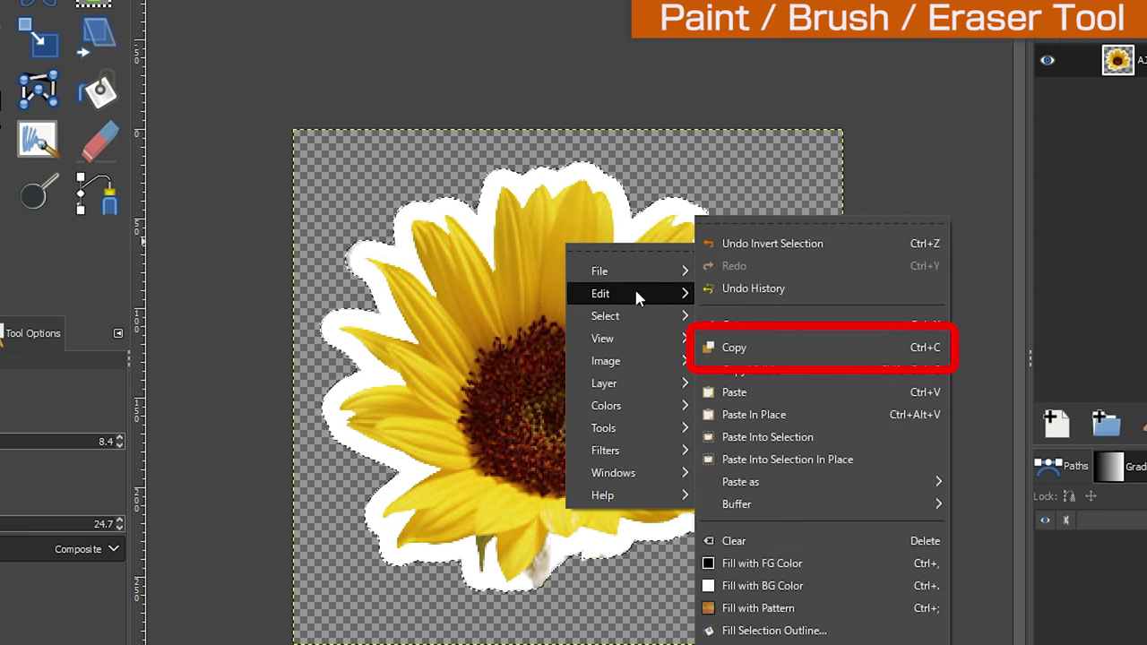
left_click(779, 348)
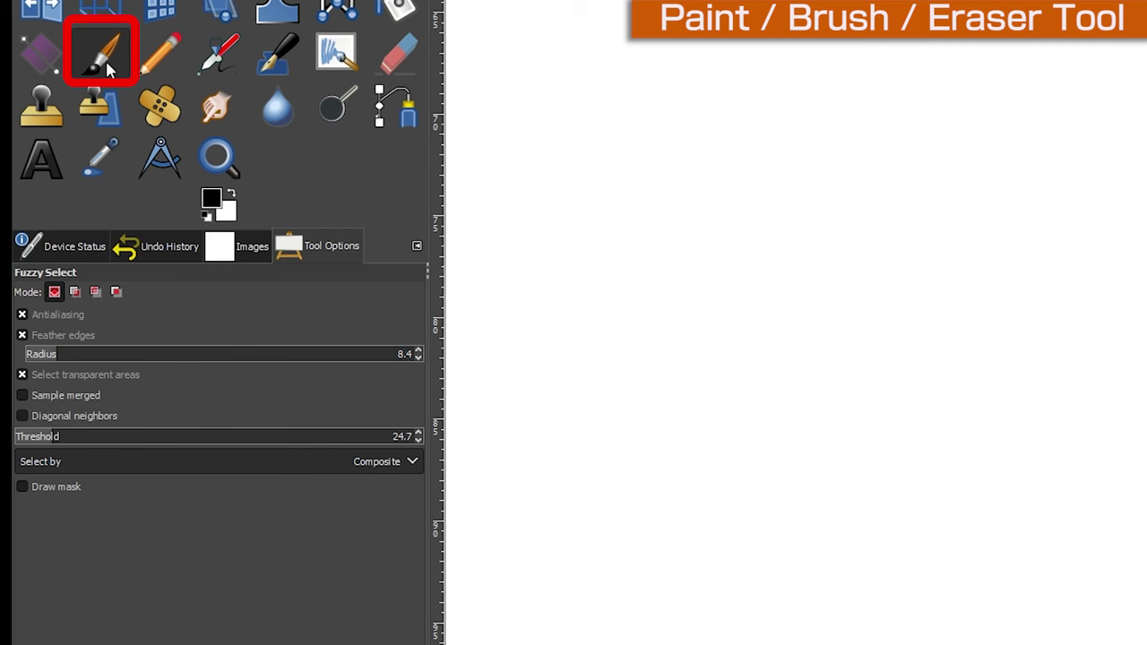
Step: Set the paintbrush to the Clipboard Image sunflower brush with jitter on at size 35
left_click(106, 62)
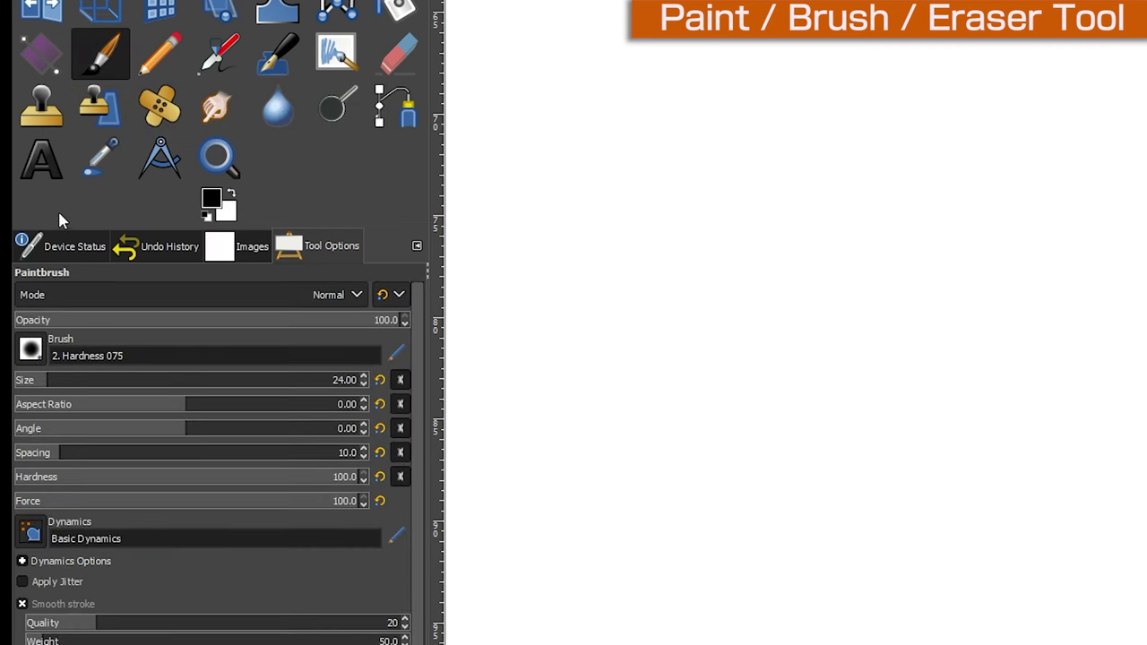
left_click(31, 350)
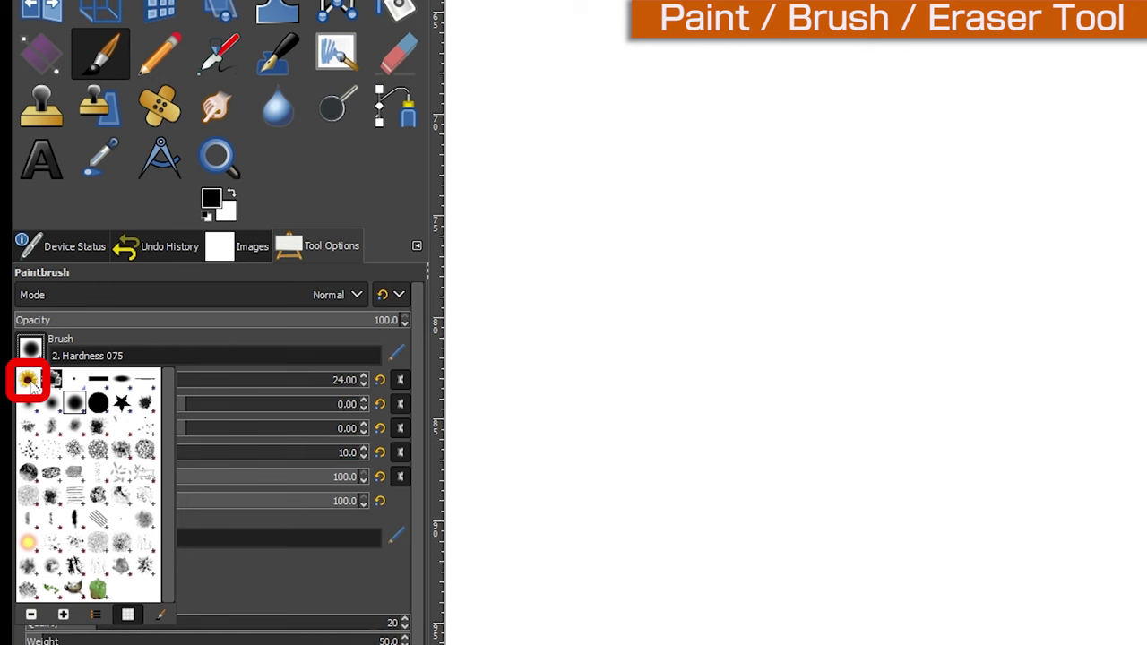
left_click(32, 380)
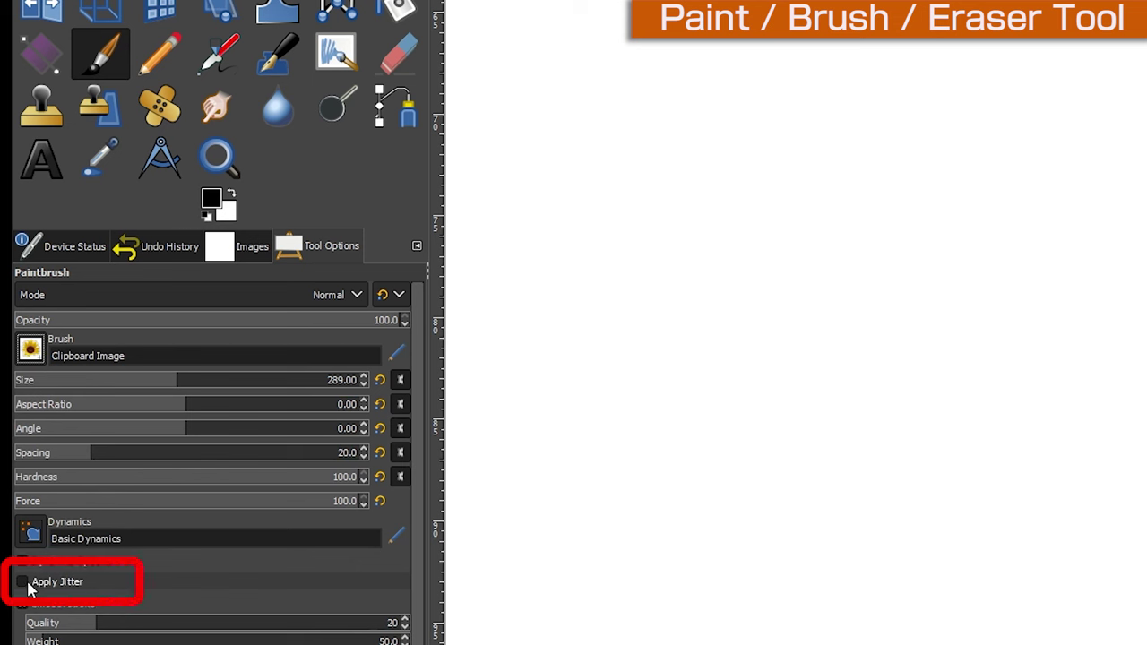
mouse_move(27, 584)
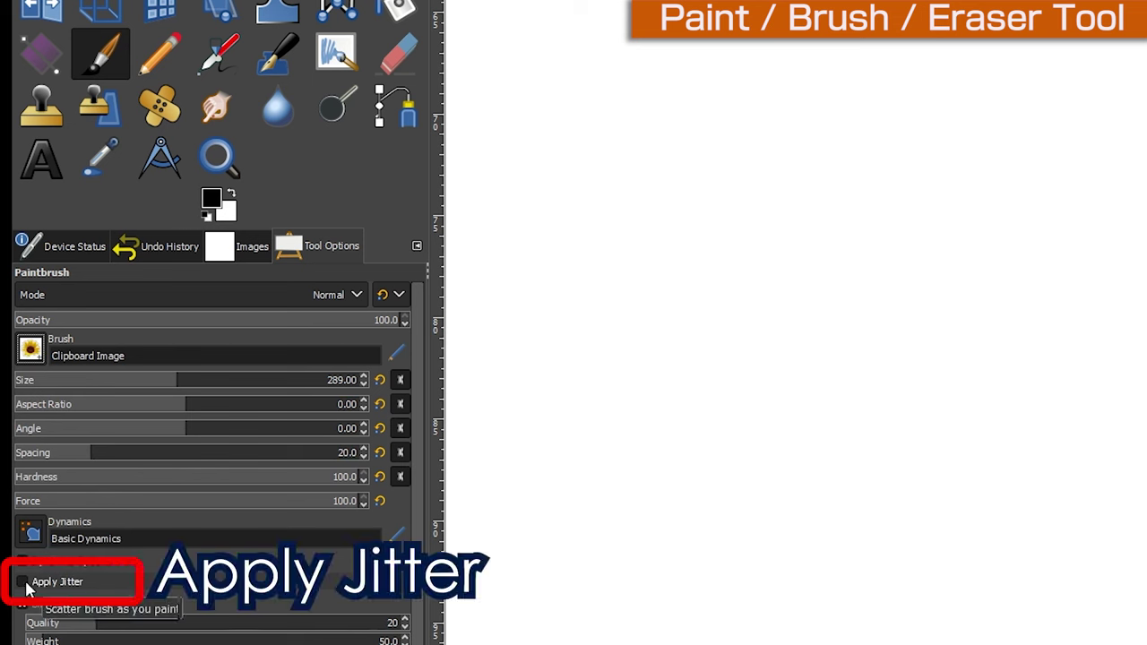
left_click(23, 583)
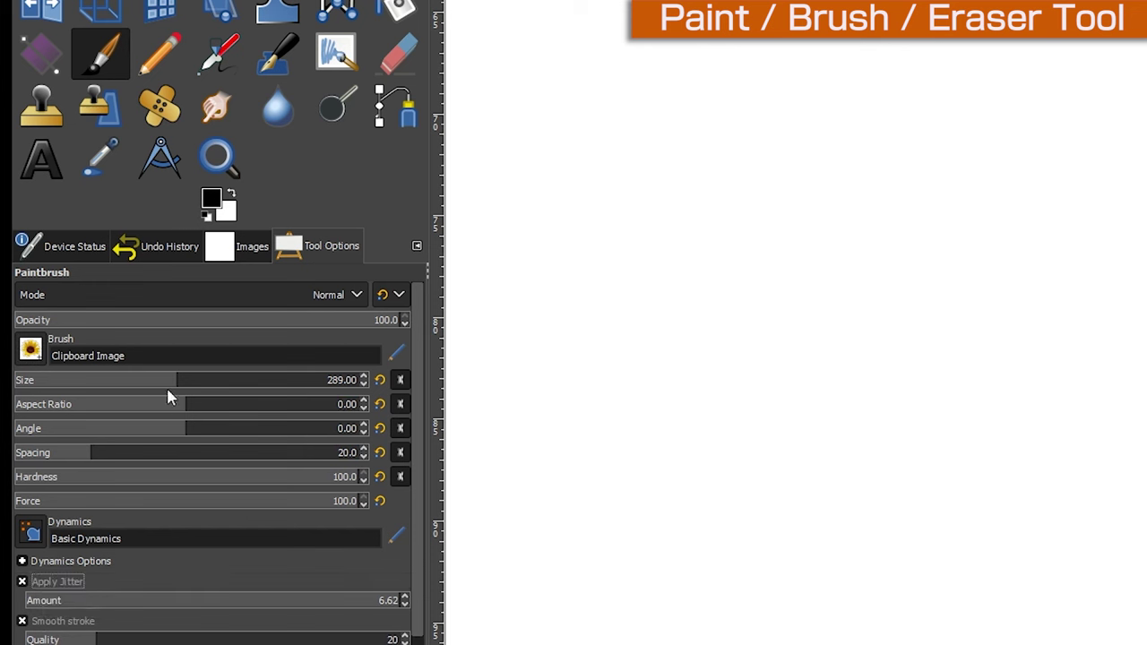
left_click_drag(170, 384, 99, 383)
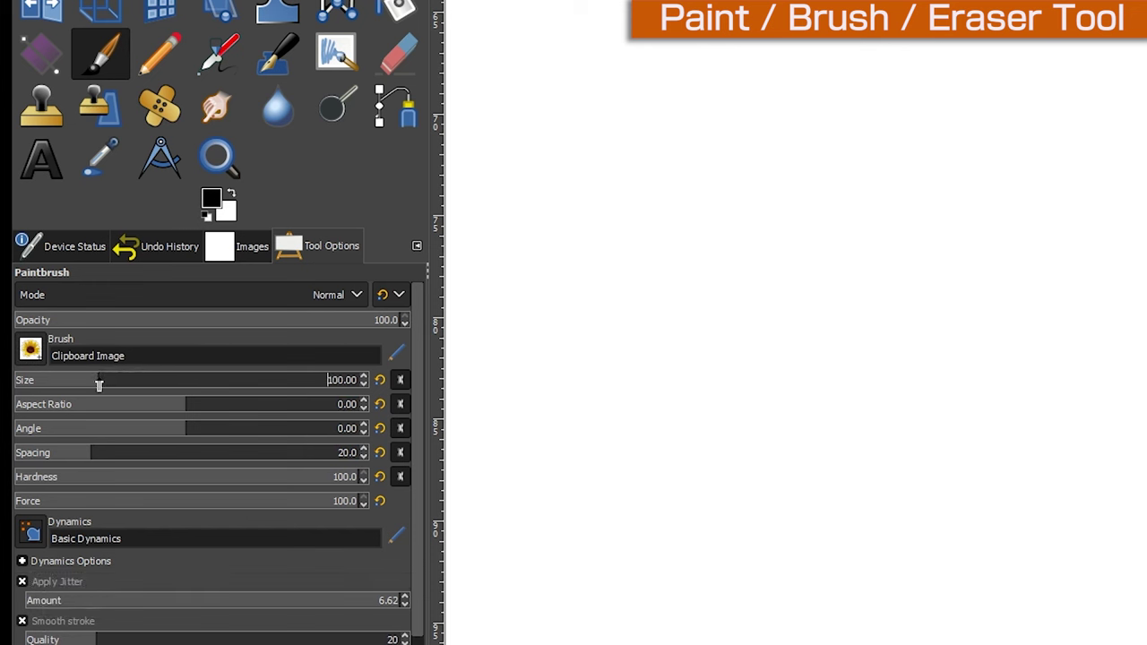
left_click_drag(98, 389, 56, 381)
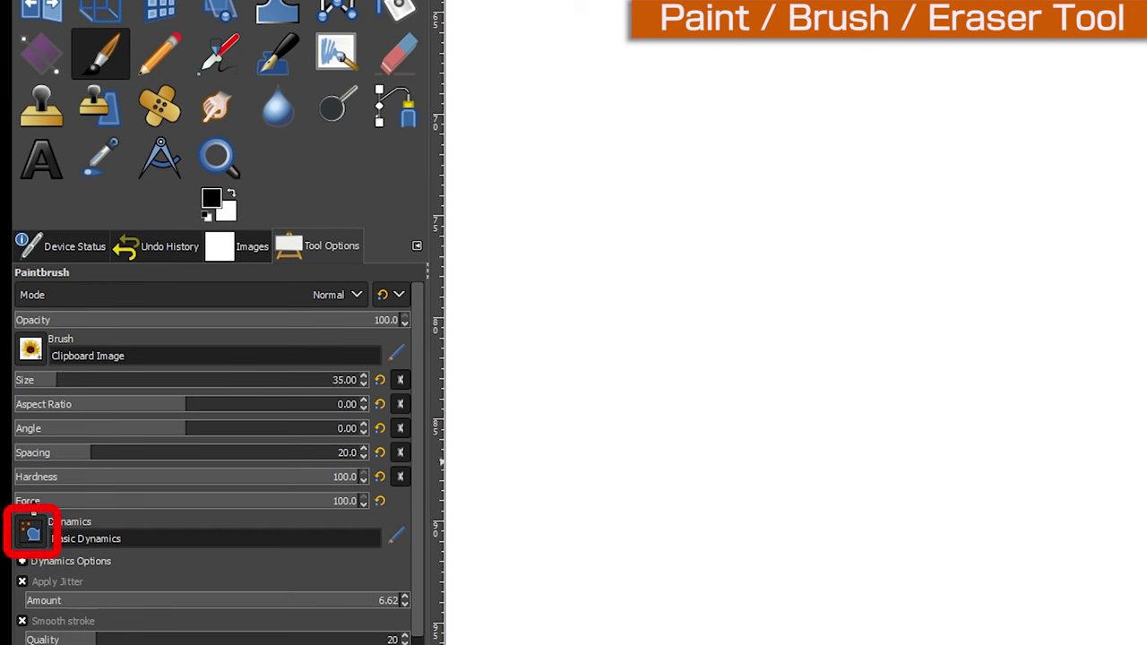
Step: Apply Dynamics Random and paint scattered sunflowers across the canvas
left_click(34, 531)
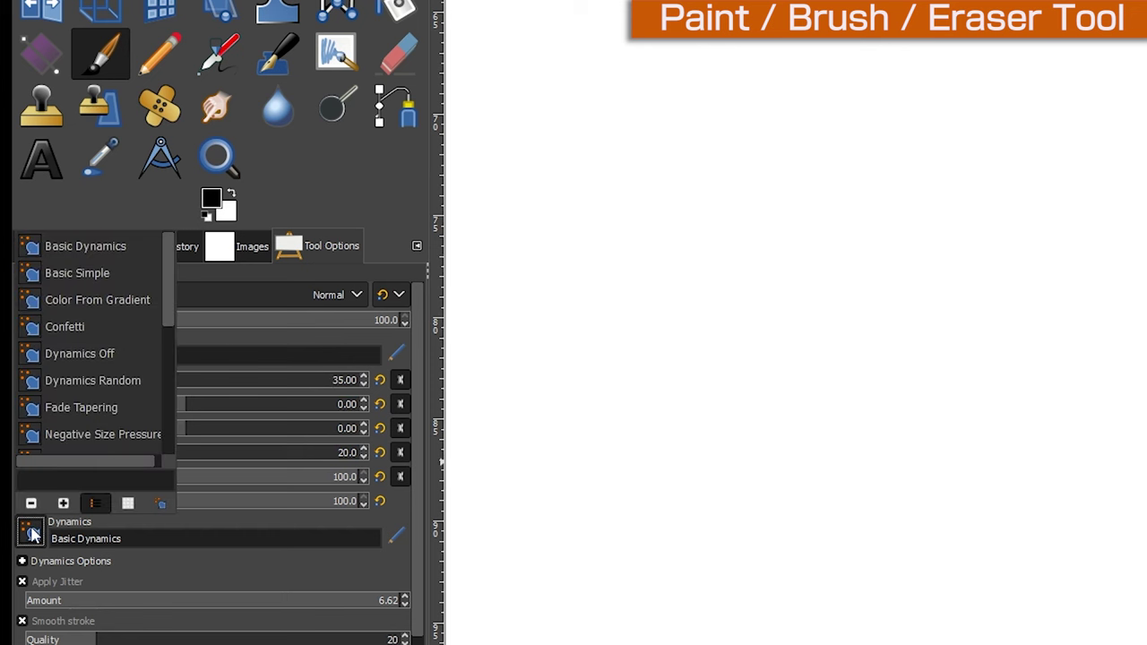
left_click(106, 384)
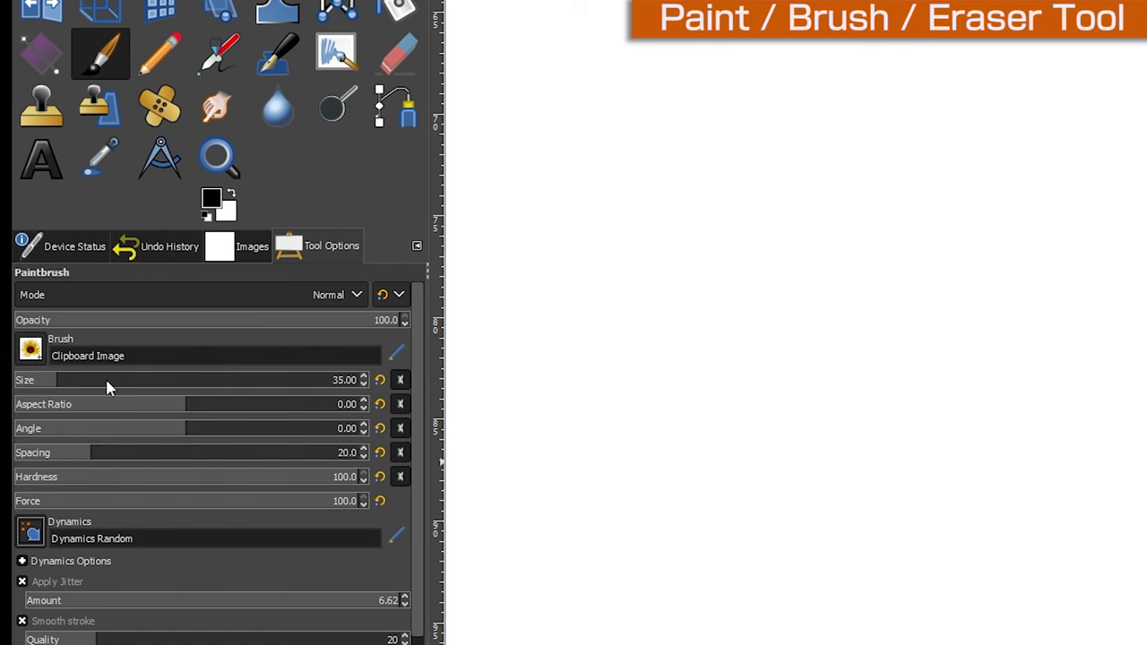
mouse_move(548, 299)
left_mouse_down()
mouse_move(681, 224)
mouse_move(891, 225)
mouse_move(1070, 274)
mouse_move(1143, 259)
left_mouse_up()
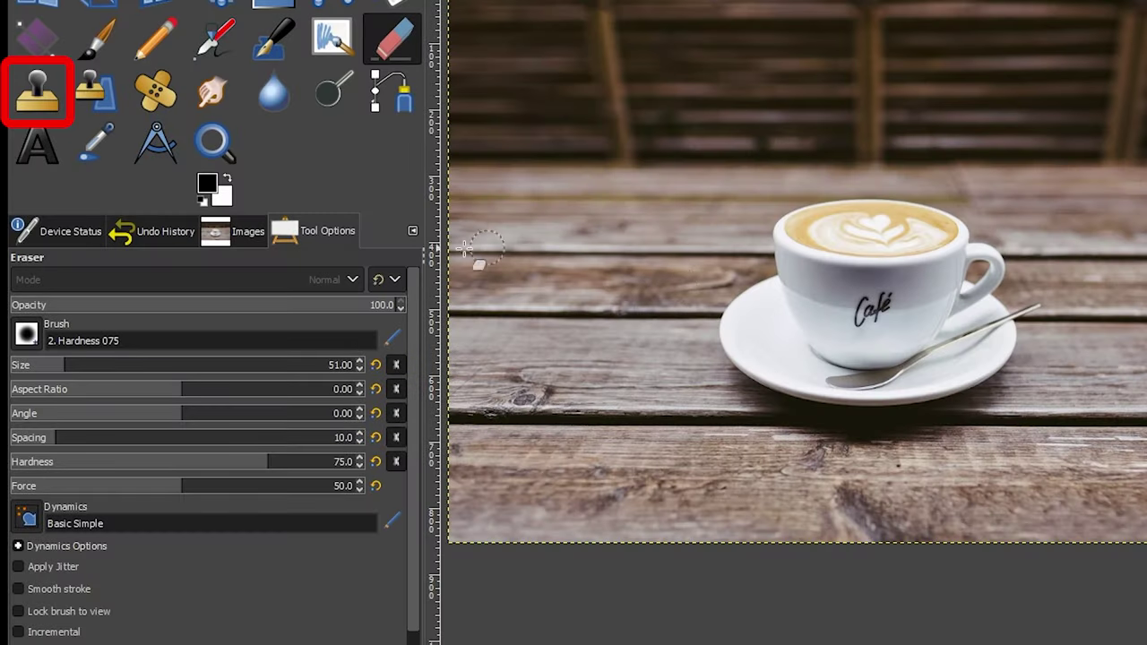
Step: Choose the Clone tool with the 2. Hardness 075 brush at size 216
left_click(28, 99)
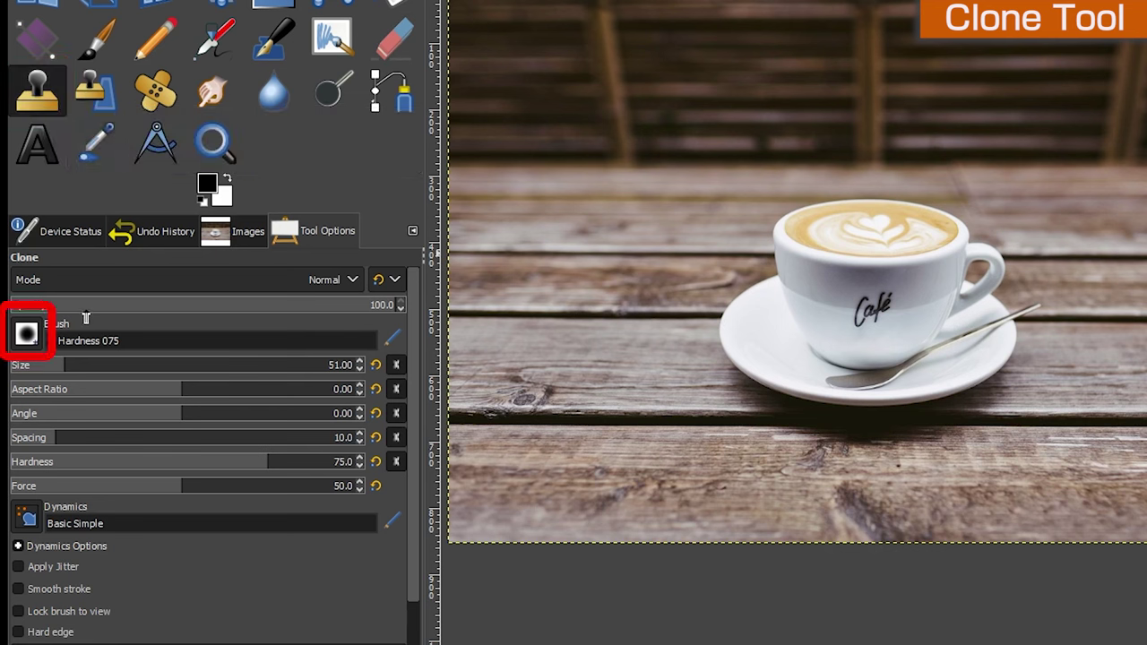
left_click(27, 336)
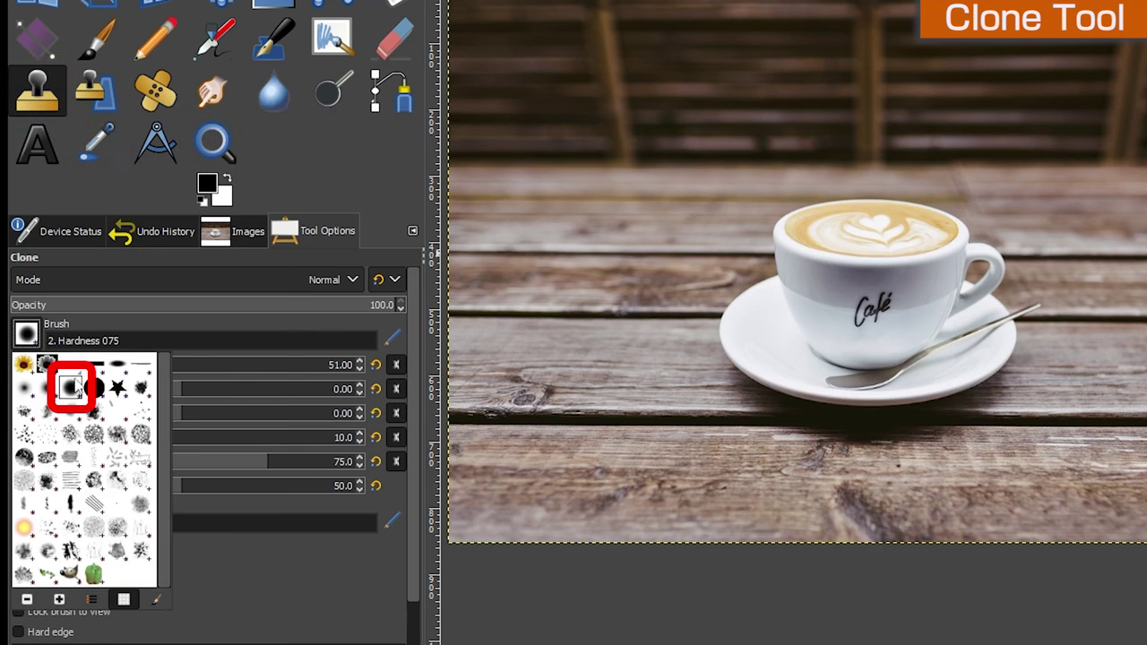
left_click(183, 316)
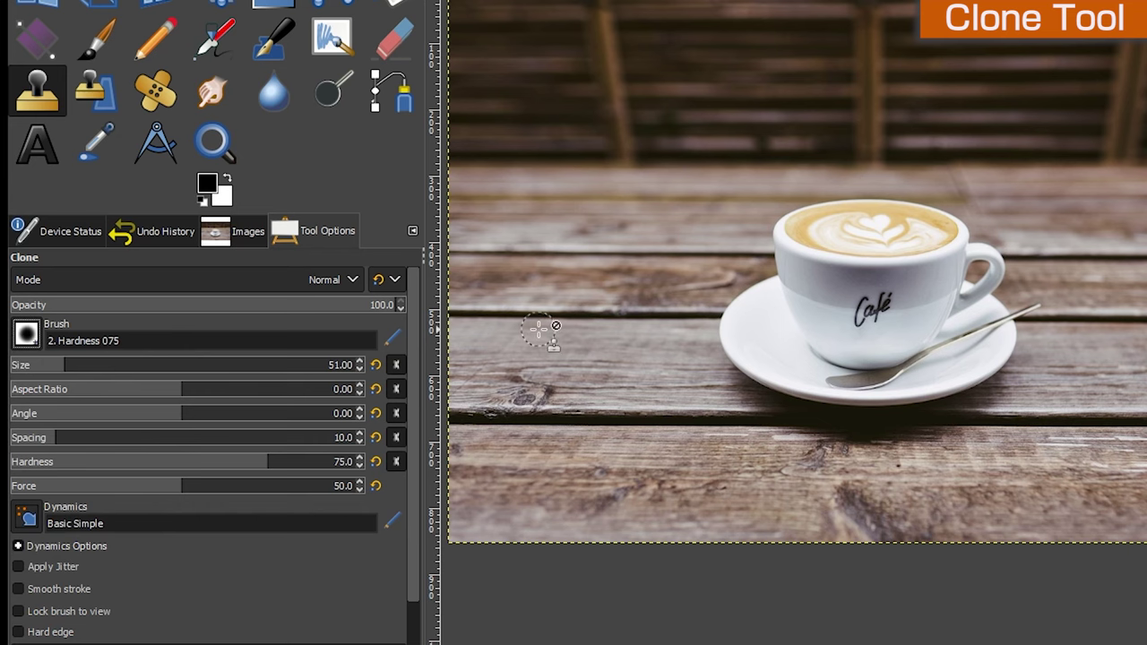
left_click_drag(56, 372, 148, 369)
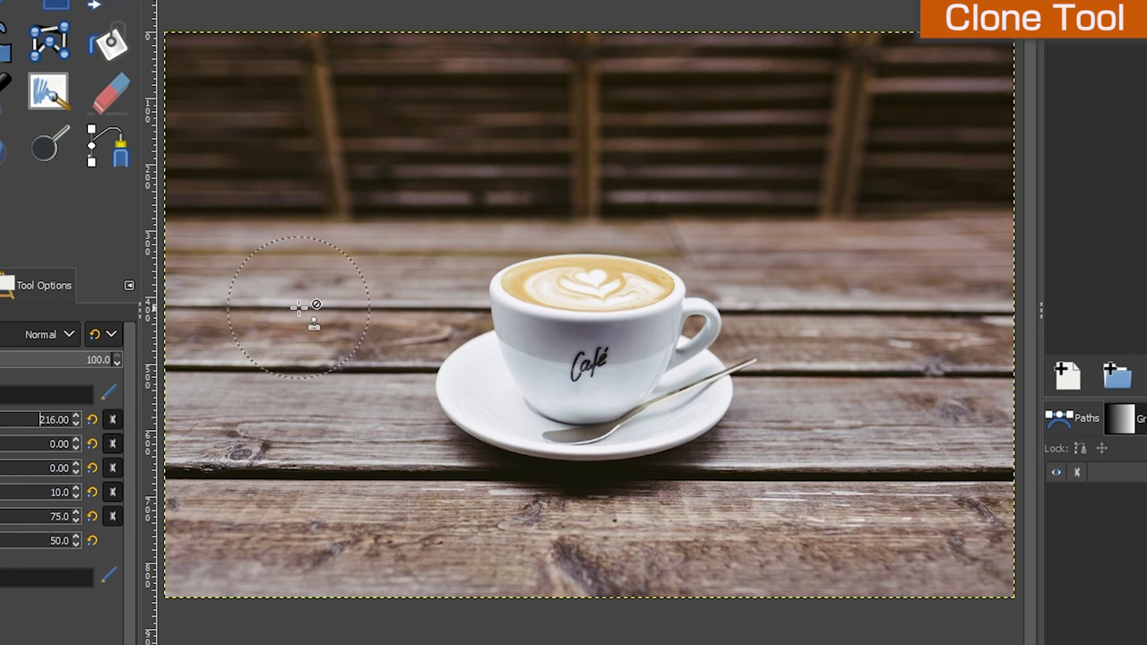
Step: Clone table wood over the cup, handle and saucer, sampling sources left and right of the cup
left_click(303, 307, "ctrl")
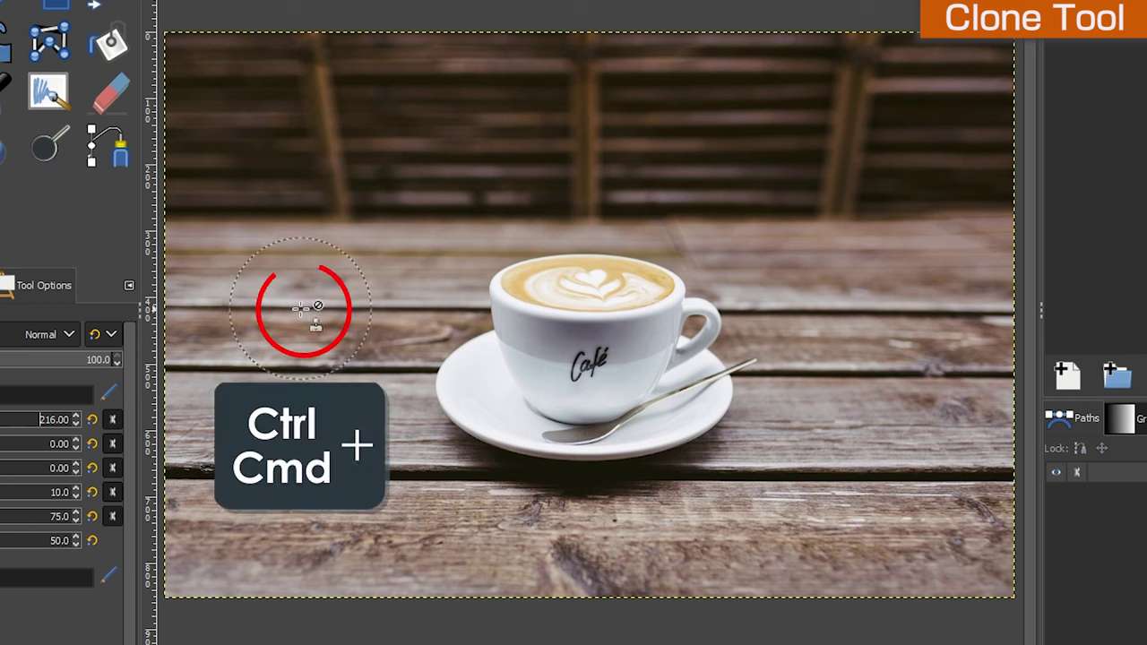
left_click(493, 311)
mouse_move(494, 311)
left_mouse_down()
mouse_move(489, 345)
mouse_move(498, 316)
mouse_move(542, 455)
mouse_move(586, 349)
mouse_move(540, 248)
left_mouse_up()
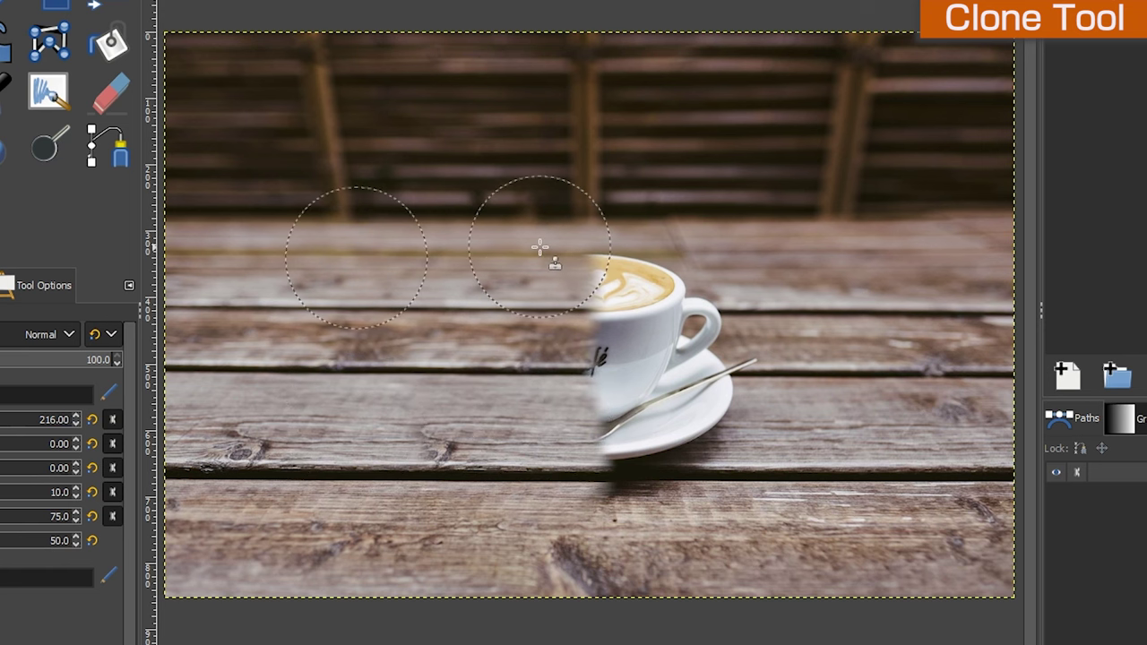
left_click(868, 311, "ctrl")
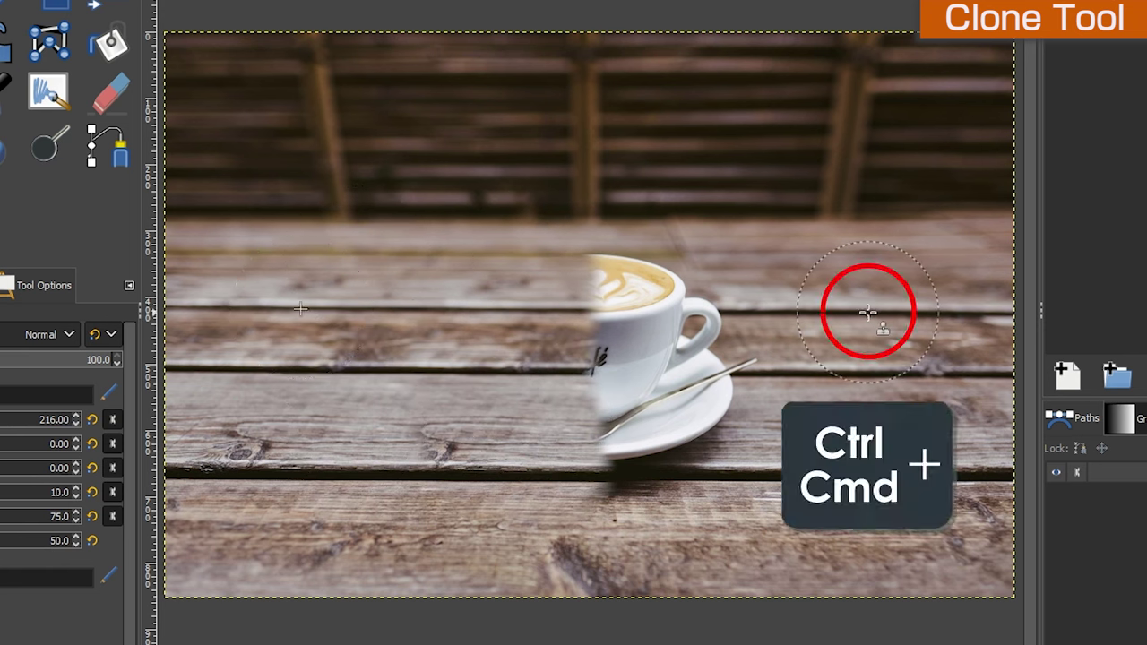
left_click(727, 311)
mouse_move(727, 311)
left_mouse_down()
mouse_move(666, 401)
mouse_move(627, 321)
mouse_move(643, 452)
left_mouse_up()
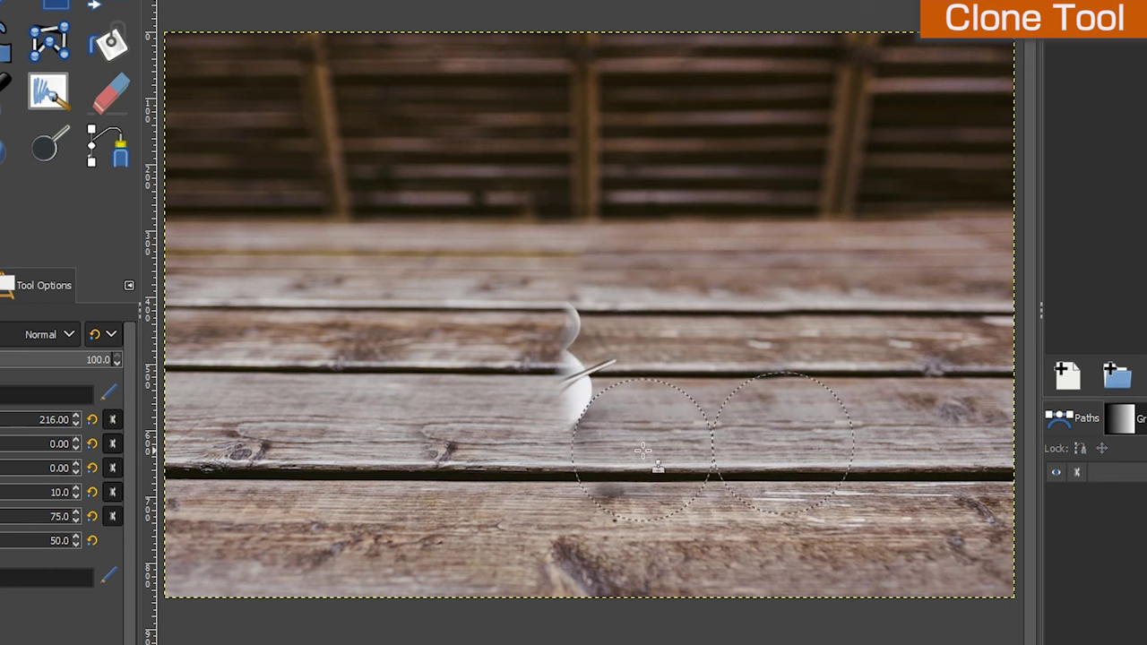
left_click(454, 309, "ctrl")
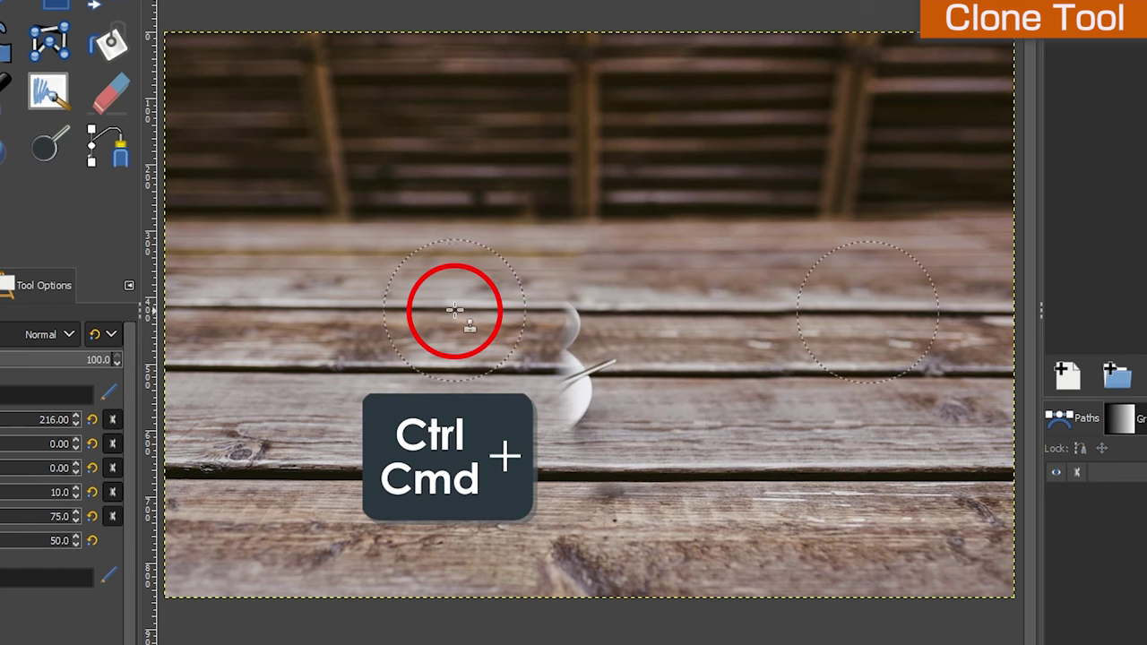
left_click_drag(543, 314, 587, 399)
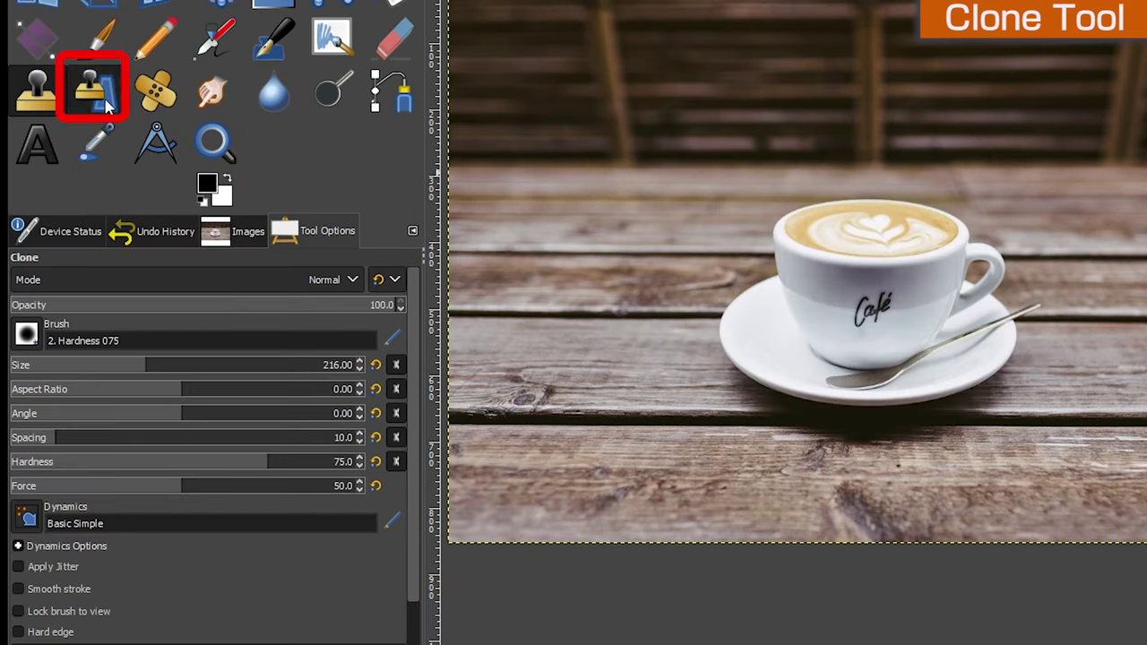
Step: Paint the cup, handle and saucer out with Perspective Clone using wood on either side
left_click(103, 101)
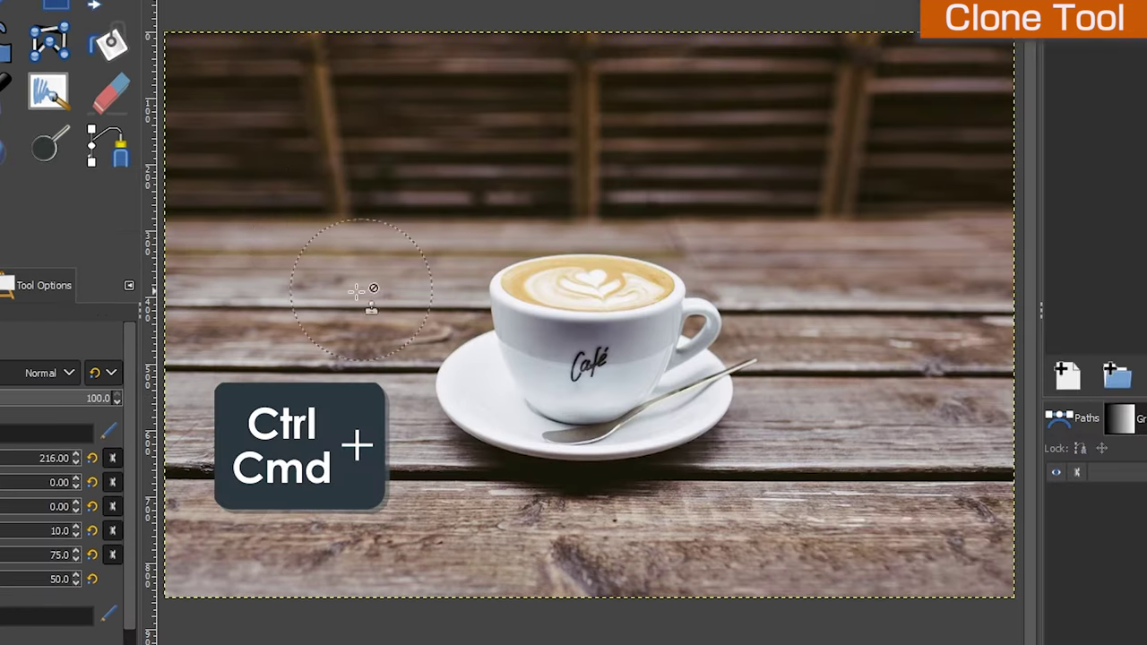
left_click(303, 307, "ctrl")
left_click(464, 311)
mouse_move(464, 311)
left_mouse_down()
mouse_move(480, 305)
mouse_move(528, 399)
left_mouse_up()
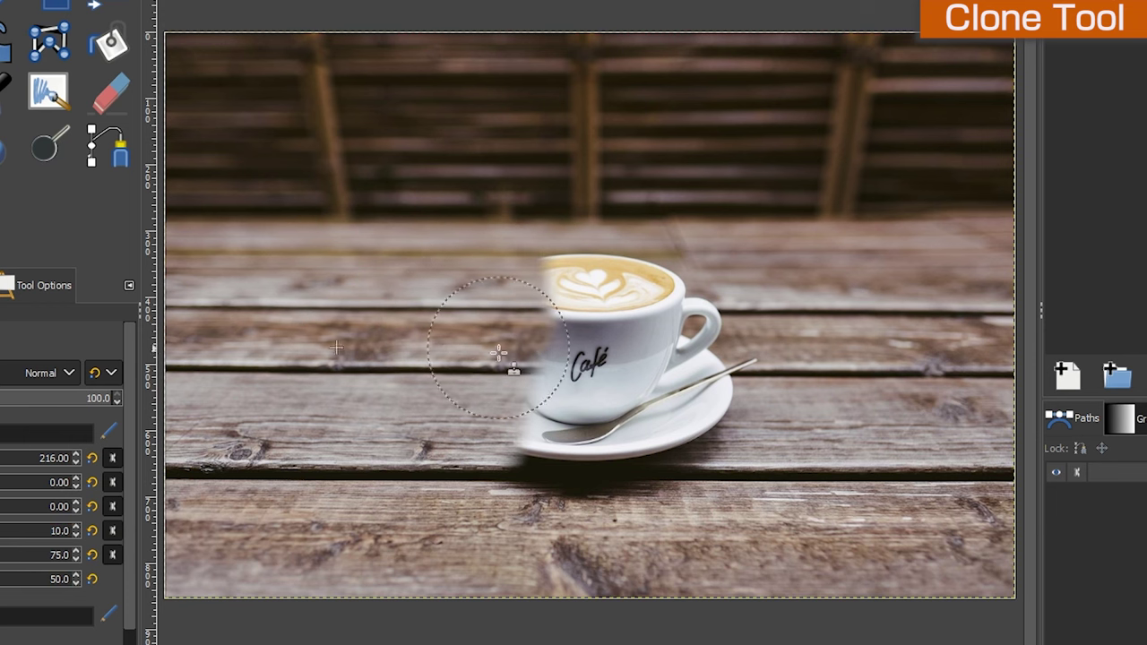
left_click_drag(528, 400, 538, 257)
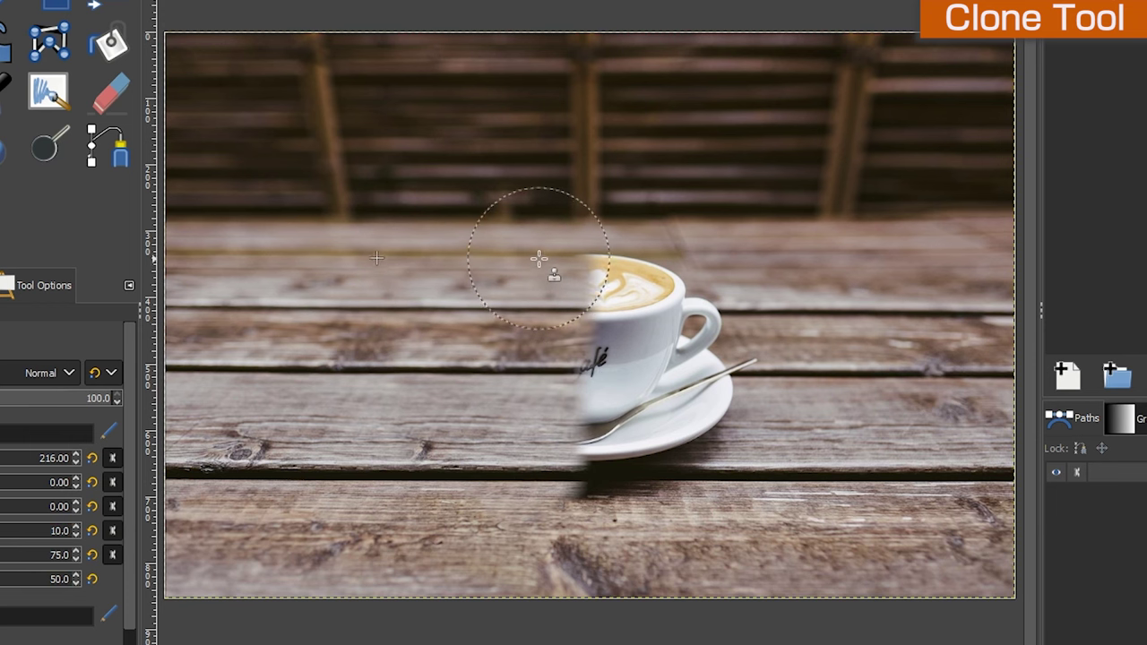
left_click(768, 347, "ctrl")
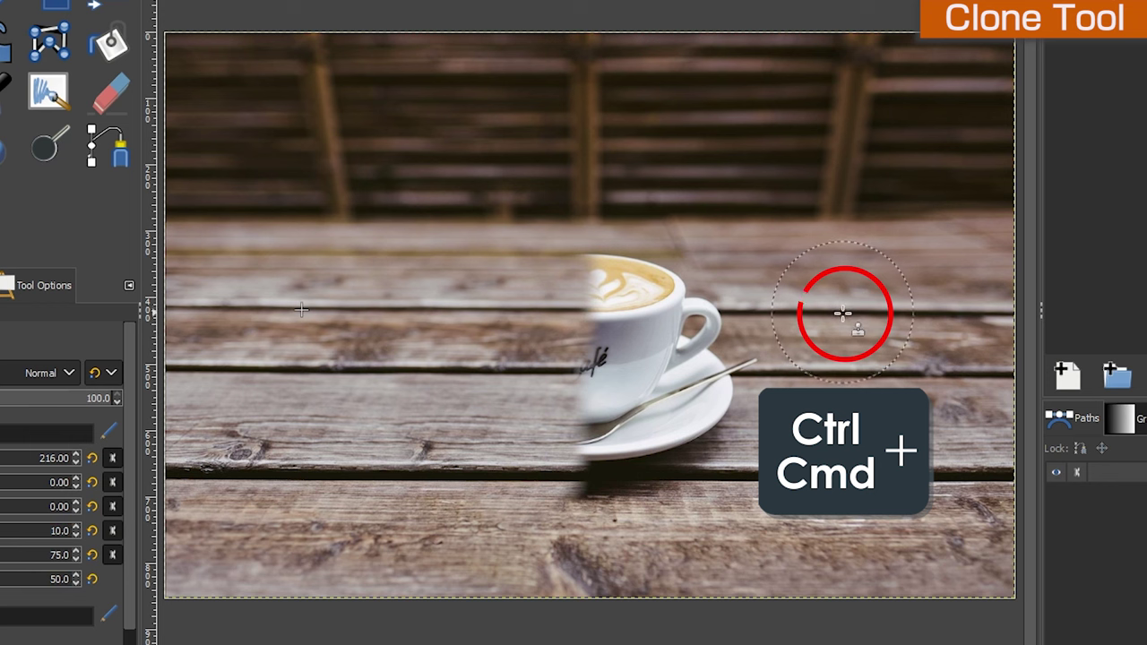
left_click(726, 348)
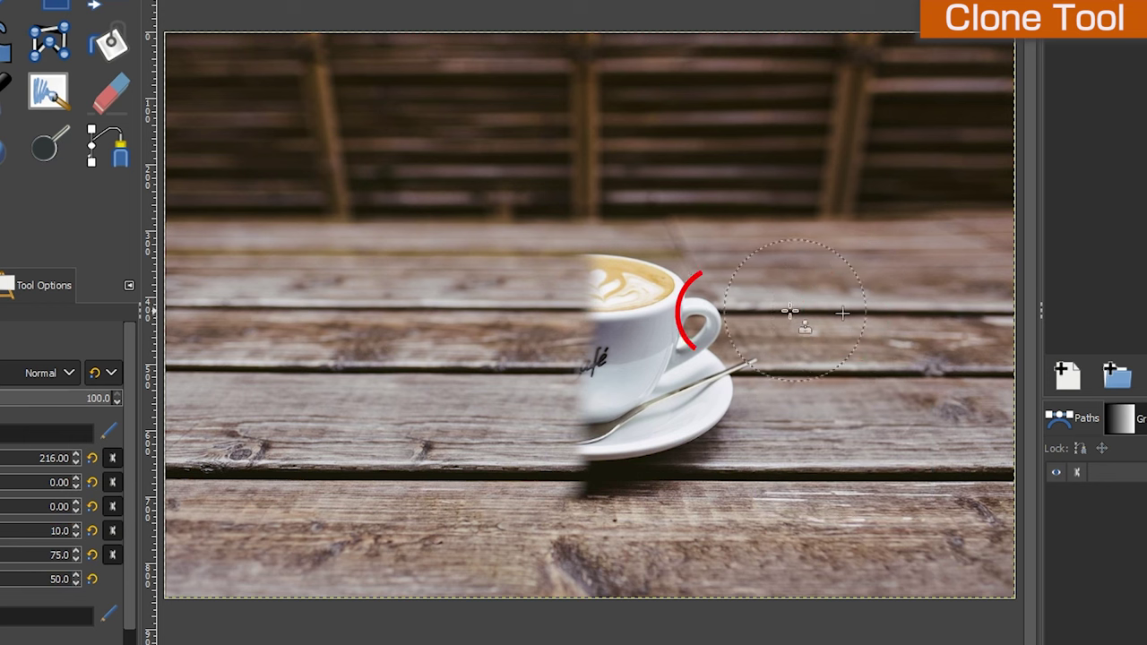
mouse_move(727, 348)
left_mouse_down()
mouse_move(656, 410)
mouse_move(746, 403)
left_mouse_up()
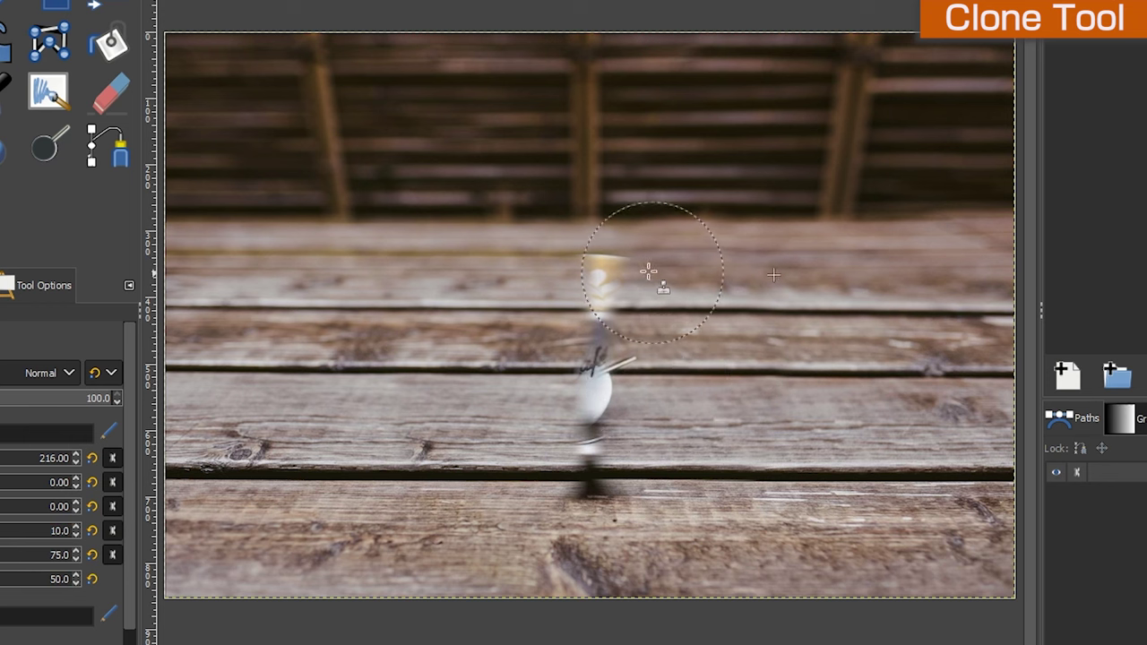
left_click(585, 309)
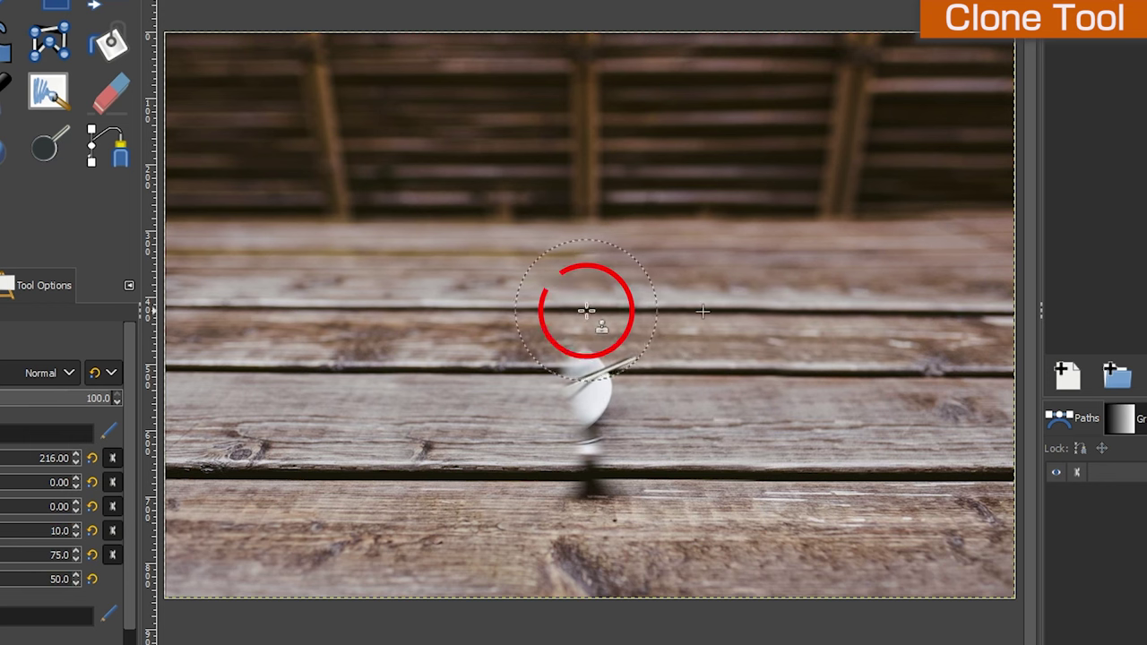
left_click_drag(585, 309, 582, 475)
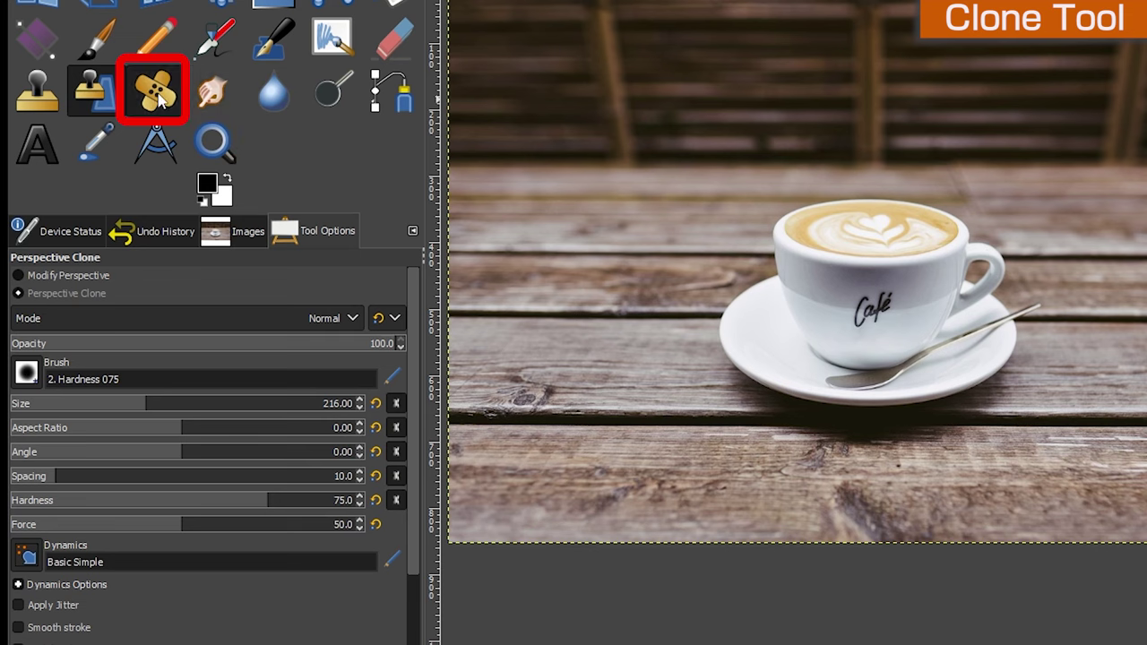
Step: Heal the cup, handle and saucer away with sampled wood, covering the dark plank gap
left_click(157, 94)
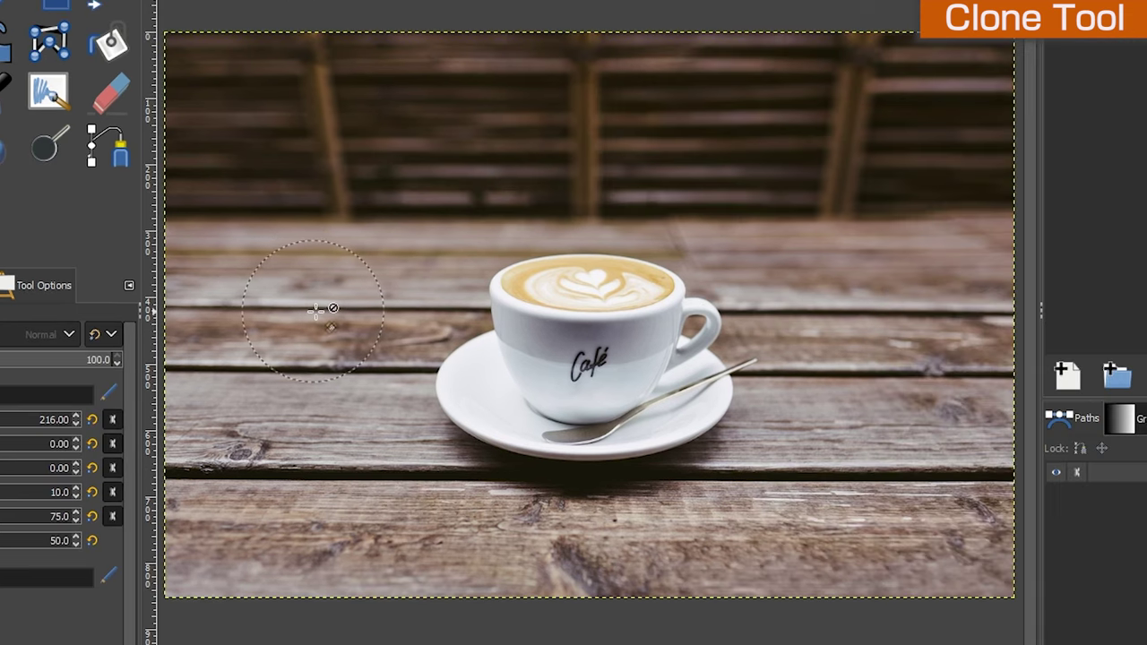
left_click(294, 309, "ctrl")
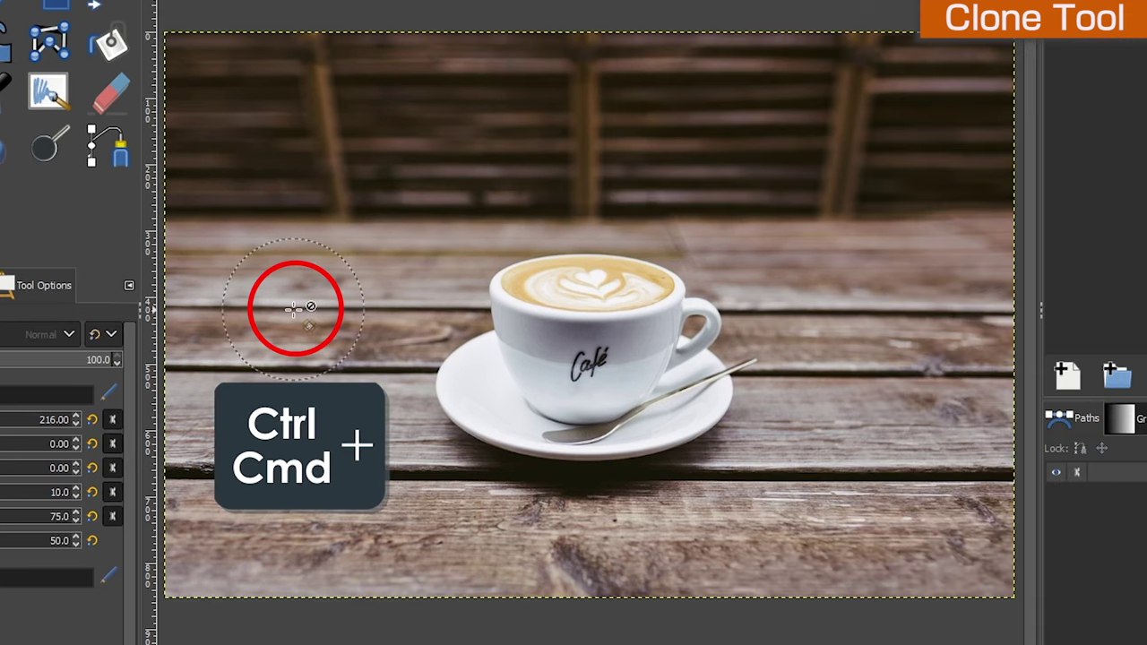
left_click(458, 309)
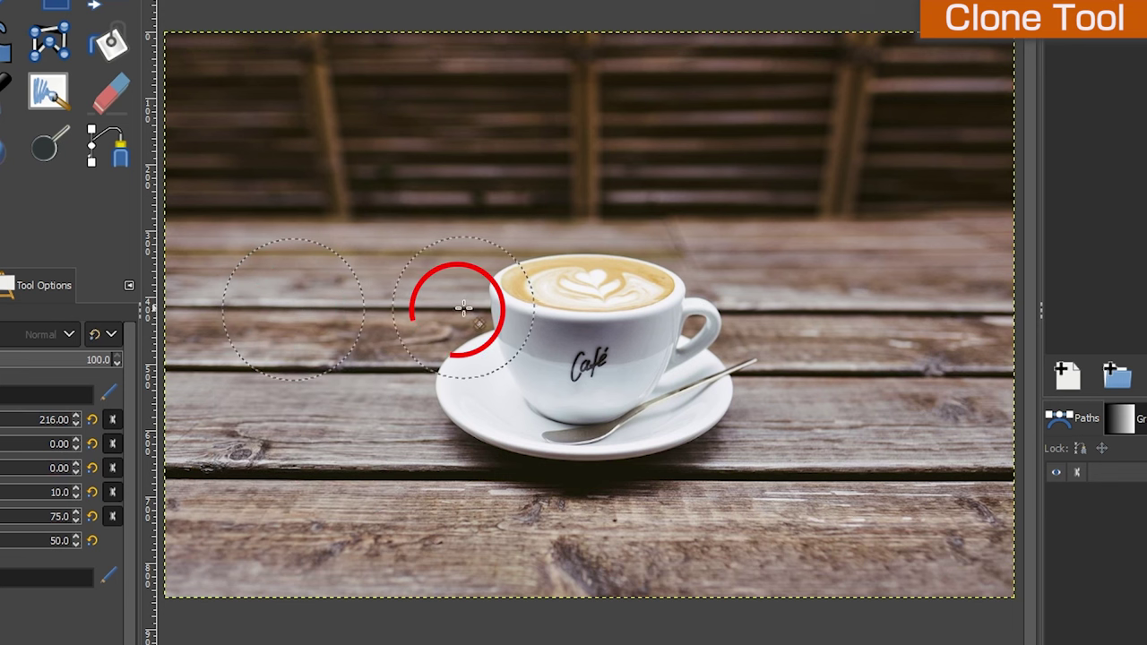
mouse_move(458, 309)
left_mouse_down()
mouse_move(492, 250)
mouse_move(545, 283)
mouse_move(586, 269)
mouse_move(596, 340)
mouse_move(565, 444)
left_mouse_up()
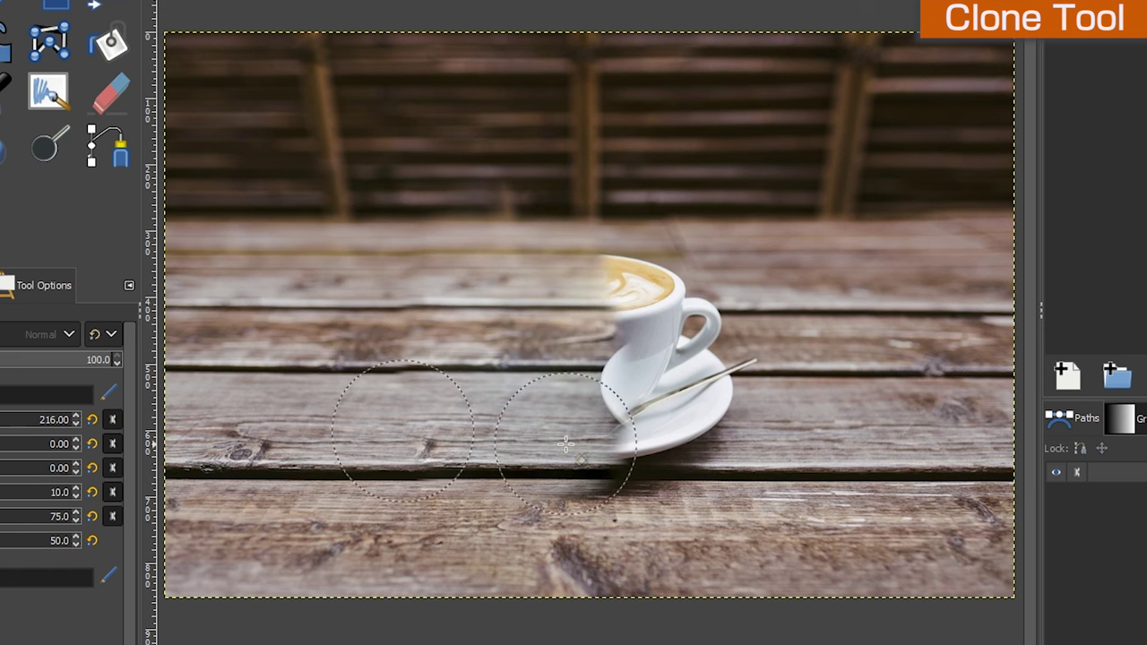
left_click(869, 312, "ctrl")
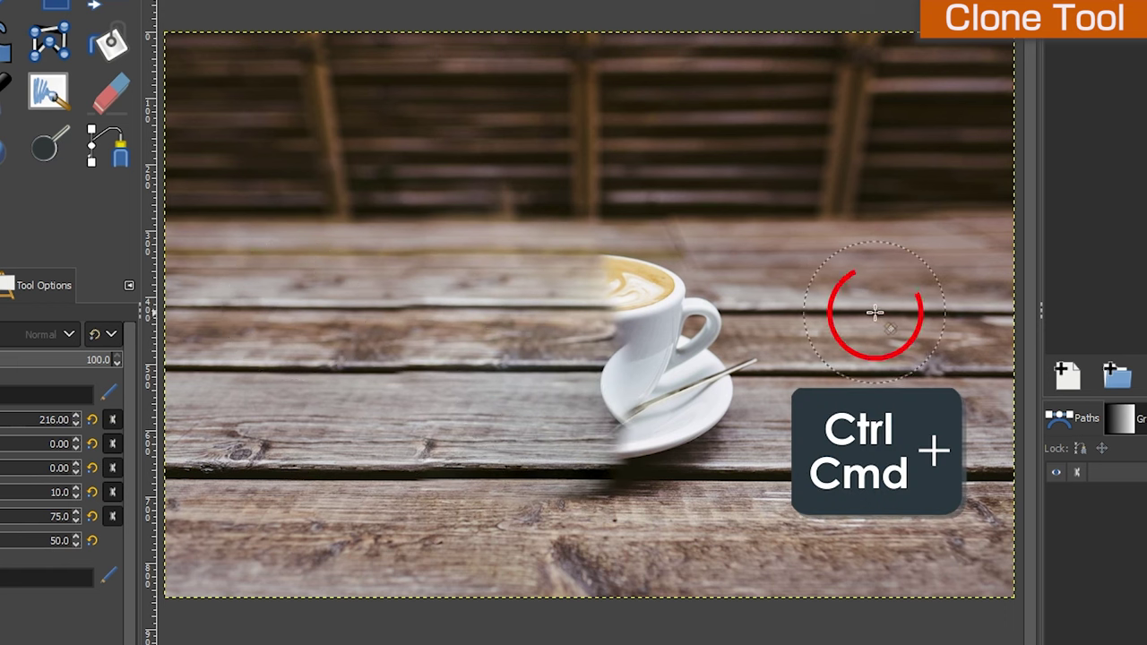
left_click(728, 311)
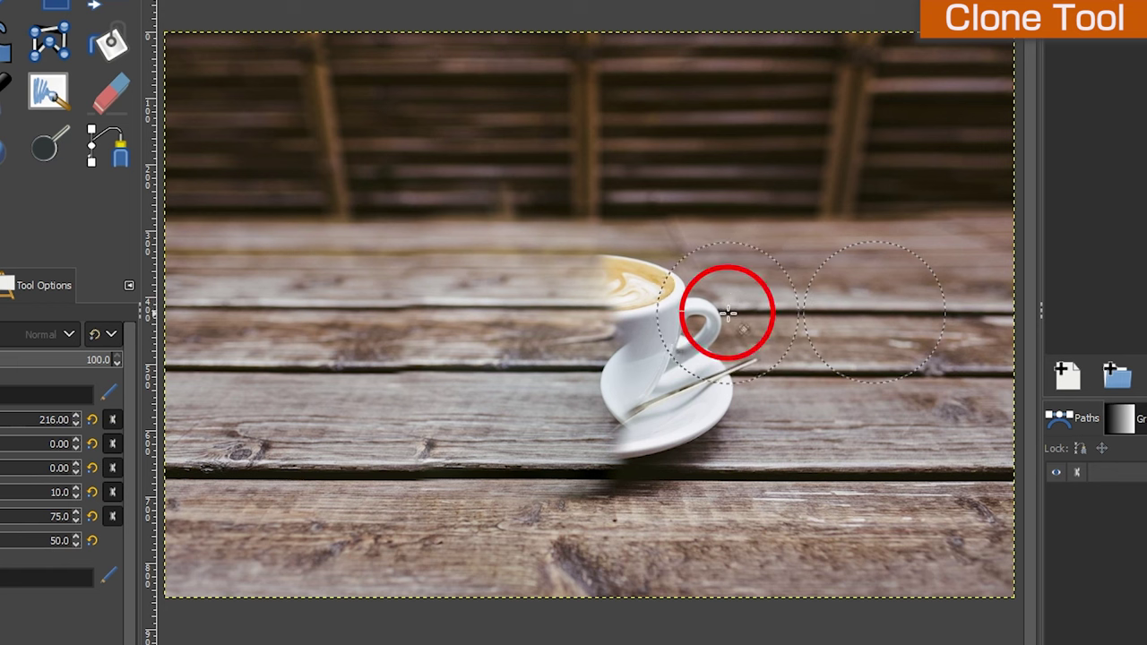
mouse_move(728, 312)
left_mouse_down()
mouse_move(705, 271)
mouse_move(639, 360)
mouse_move(610, 288)
mouse_move(594, 379)
left_mouse_up()
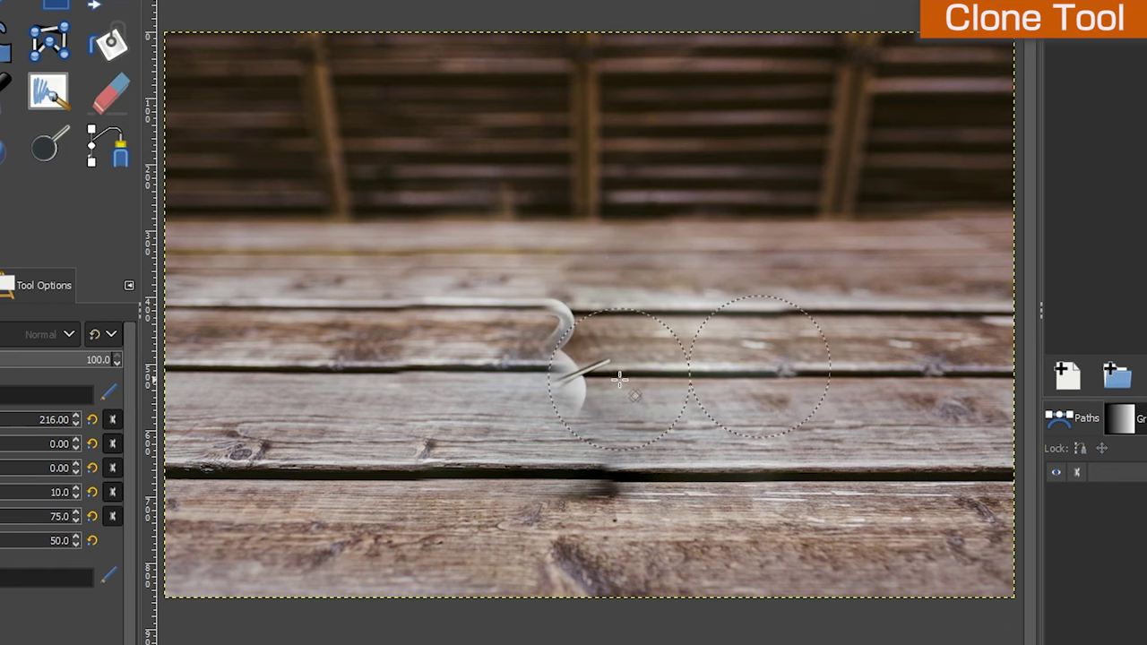
left_click(701, 376, "ctrl")
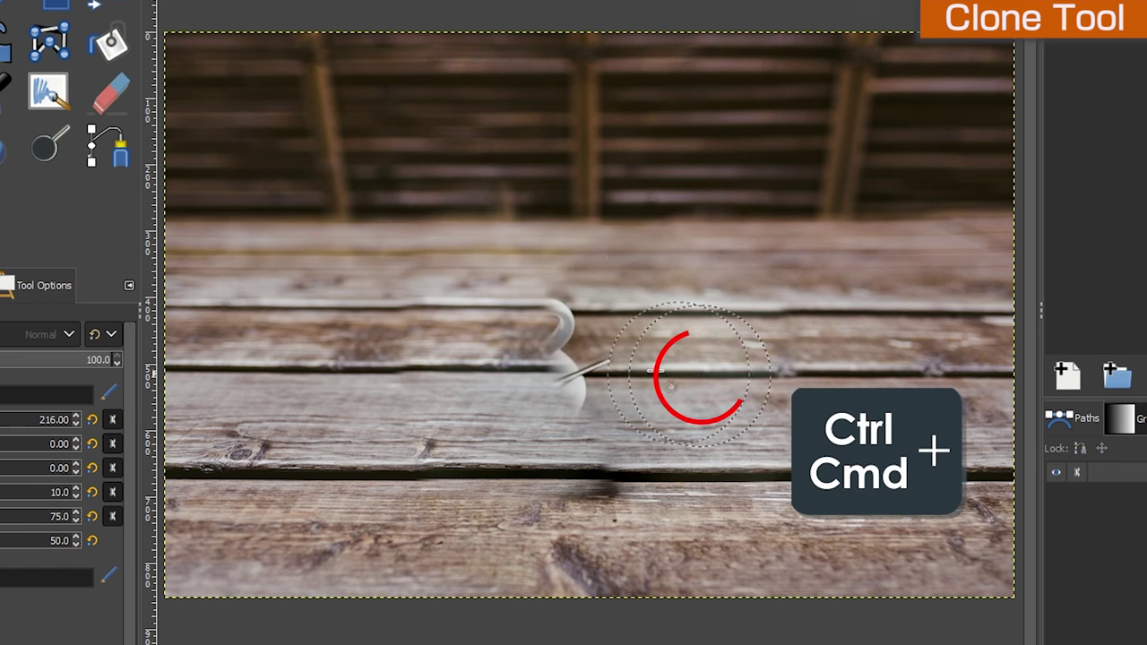
left_click_drag(581, 375, 565, 309)
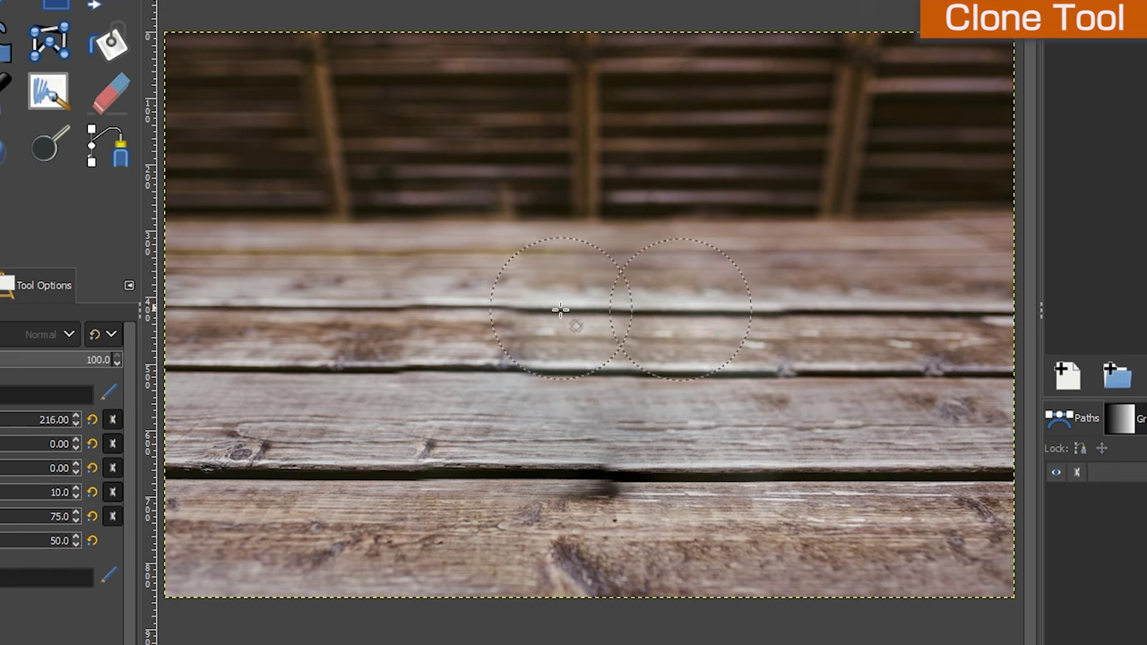
left_click(607, 477)
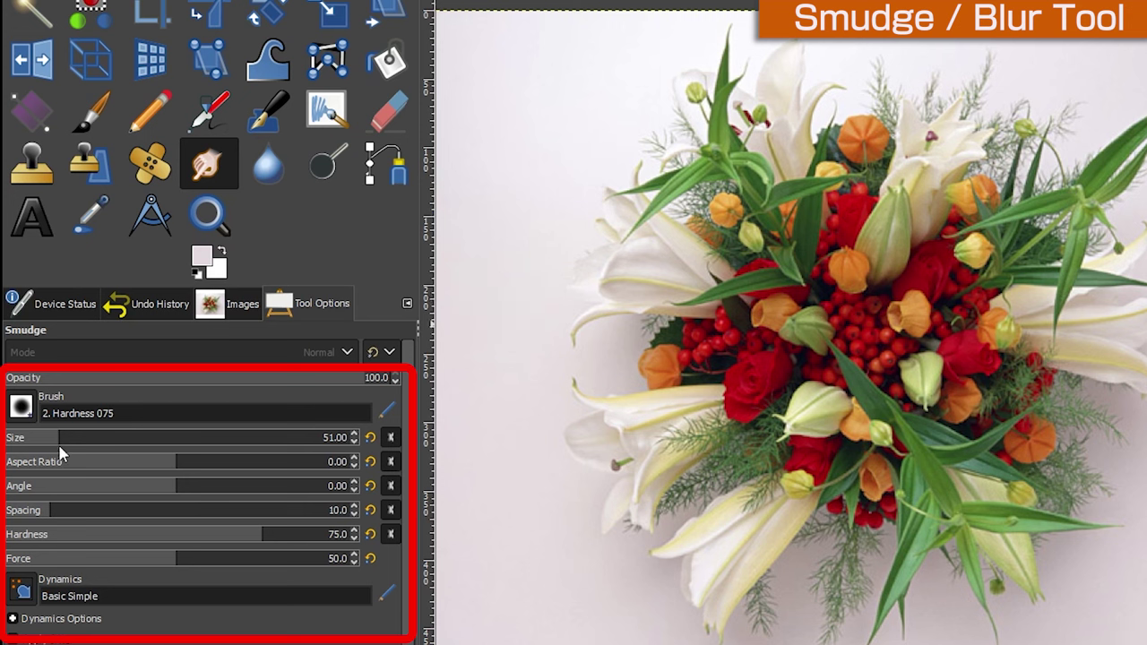
Step: Smudge the bouquet's lower-left flowers with a size-170 brush at force 10 and hardness 10
left_click_drag(89, 445, 139, 445)
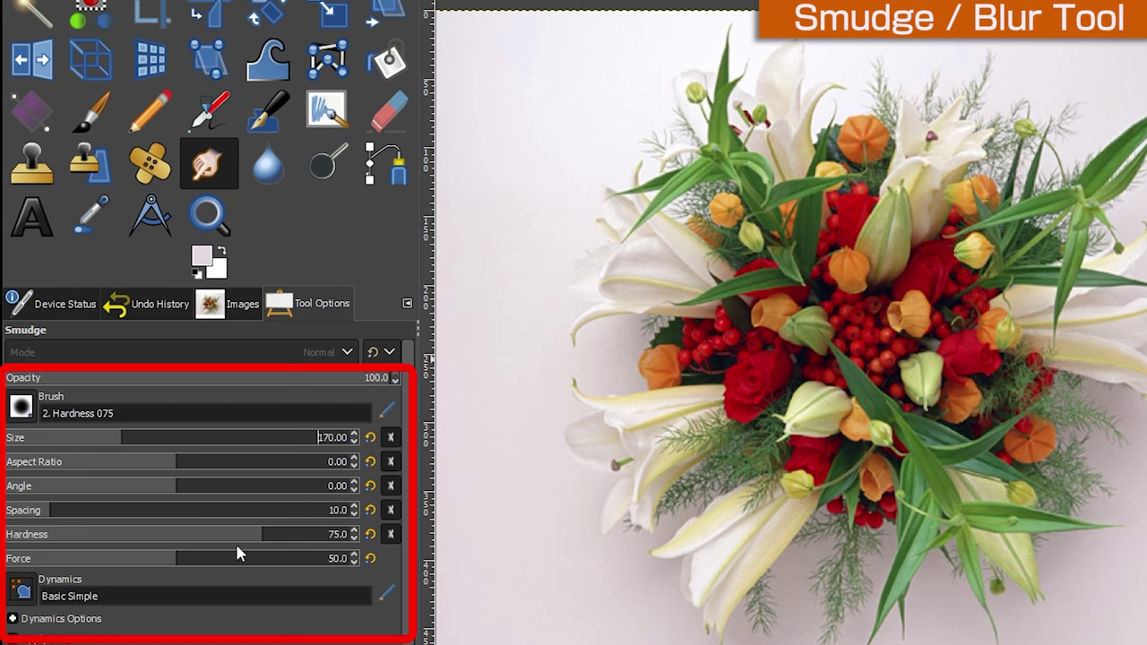
left_click_drag(173, 562, 48, 562)
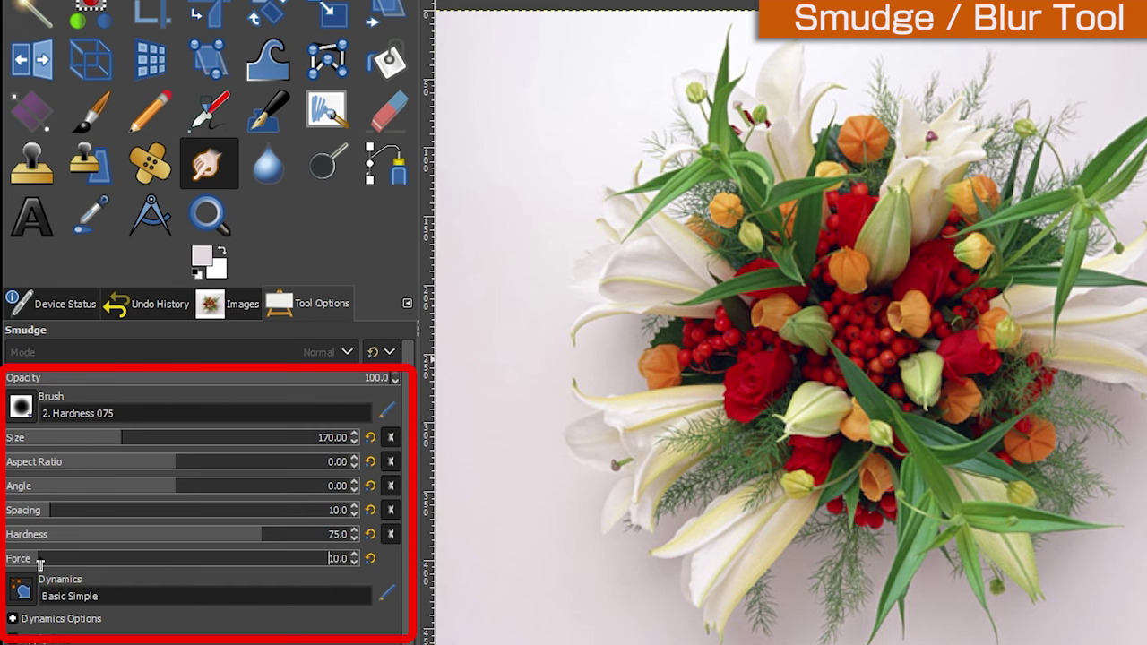
left_click_drag(255, 536, 37, 557)
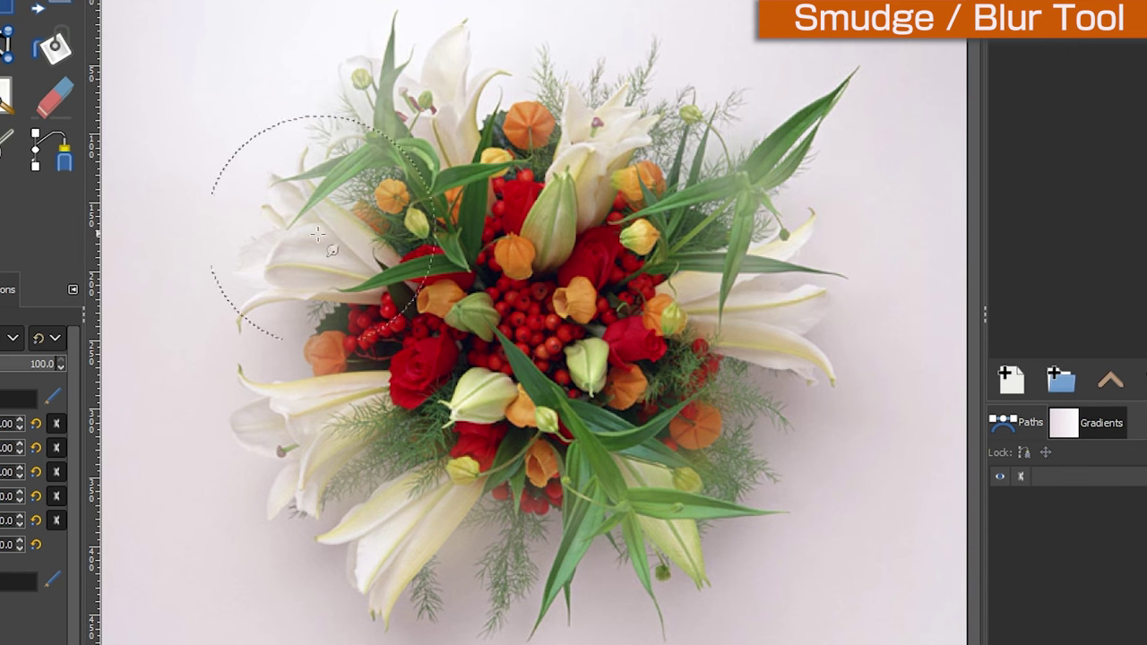
mouse_move(300, 230)
left_mouse_down()
mouse_move(307, 320)
mouse_move(352, 435)
mouse_move(634, 448)
mouse_move(807, 320)
mouse_move(770, 183)
mouse_move(544, 106)
mouse_move(296, 103)
mouse_move(404, 203)
mouse_move(312, 173)
mouse_move(371, 191)
mouse_move(346, 205)
mouse_move(270, 315)
mouse_move(256, 384)
mouse_move(385, 550)
mouse_move(689, 535)
mouse_move(767, 412)
mouse_move(816, 89)
mouse_move(766, 67)
mouse_move(401, 26)
mouse_move(243, 26)
mouse_move(153, 179)
left_mouse_up()
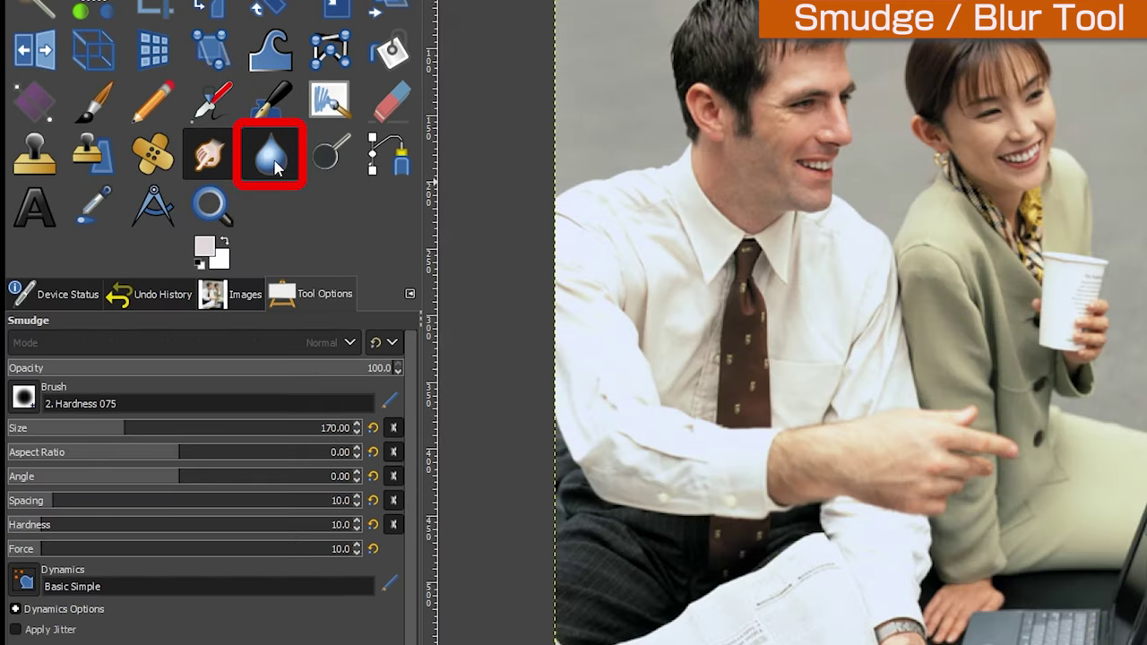
left_click(275, 162)
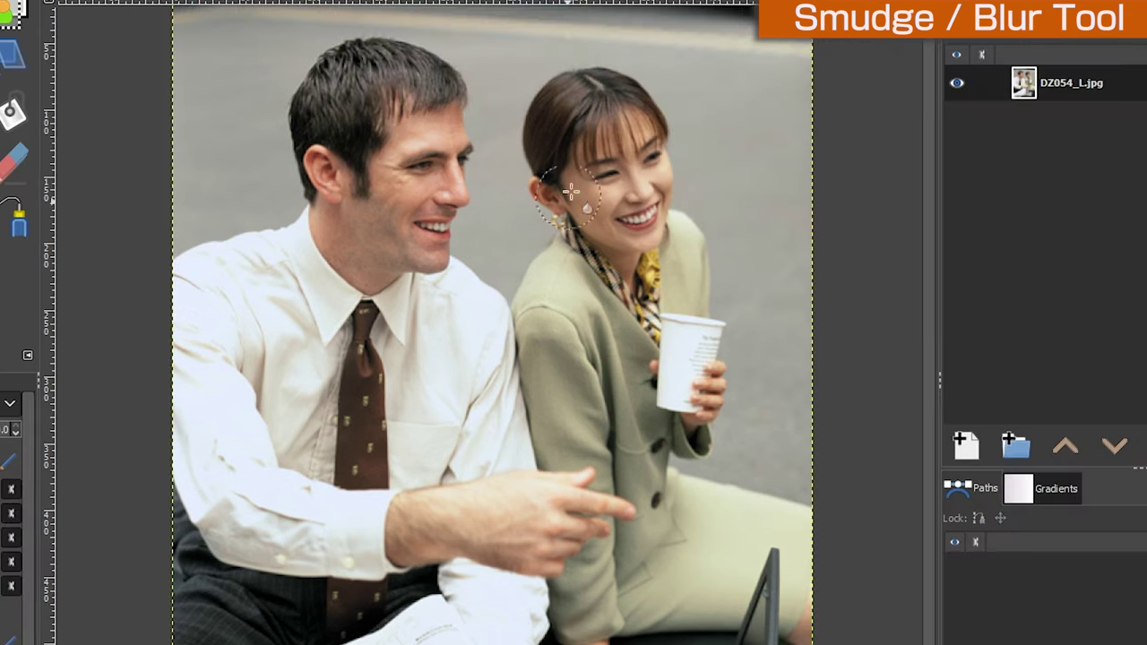
Step: Blur the woman's skin from her cheek up to the eye and down toward her mouth
left_click_drag(570, 191, 609, 177)
mouse_move(624, 169)
left_mouse_down()
mouse_move(645, 208)
mouse_move(638, 158)
left_mouse_up()
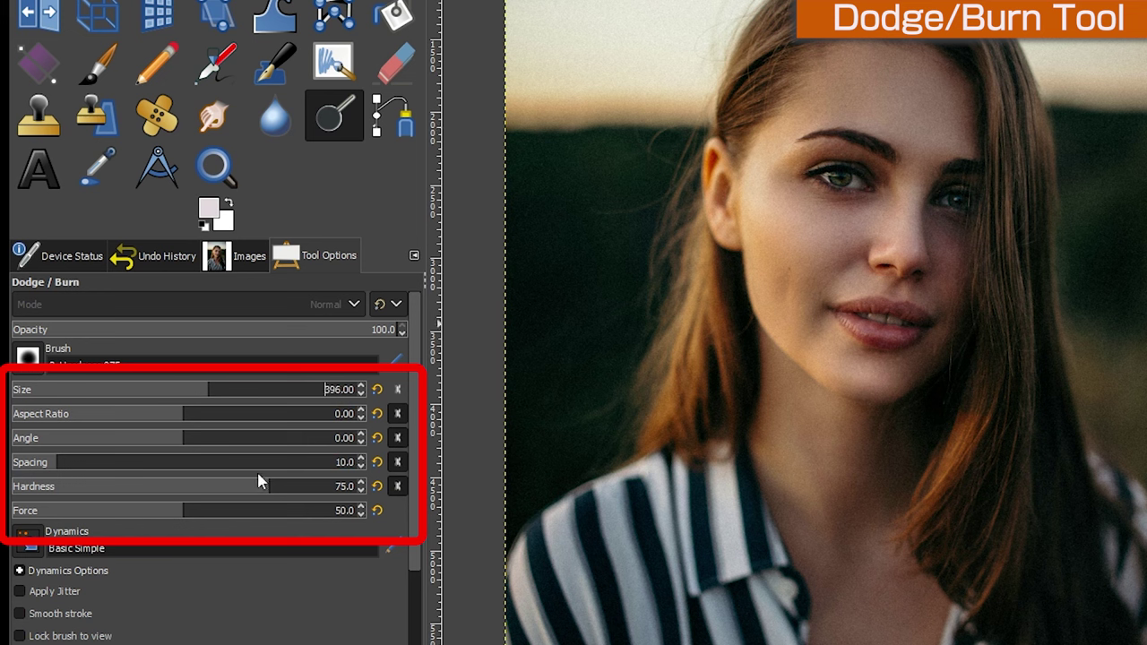
Step: Set the Dodge / Burn tool to Burn with hardness 11 and force 12
left_click_drag(268, 487, 94, 488)
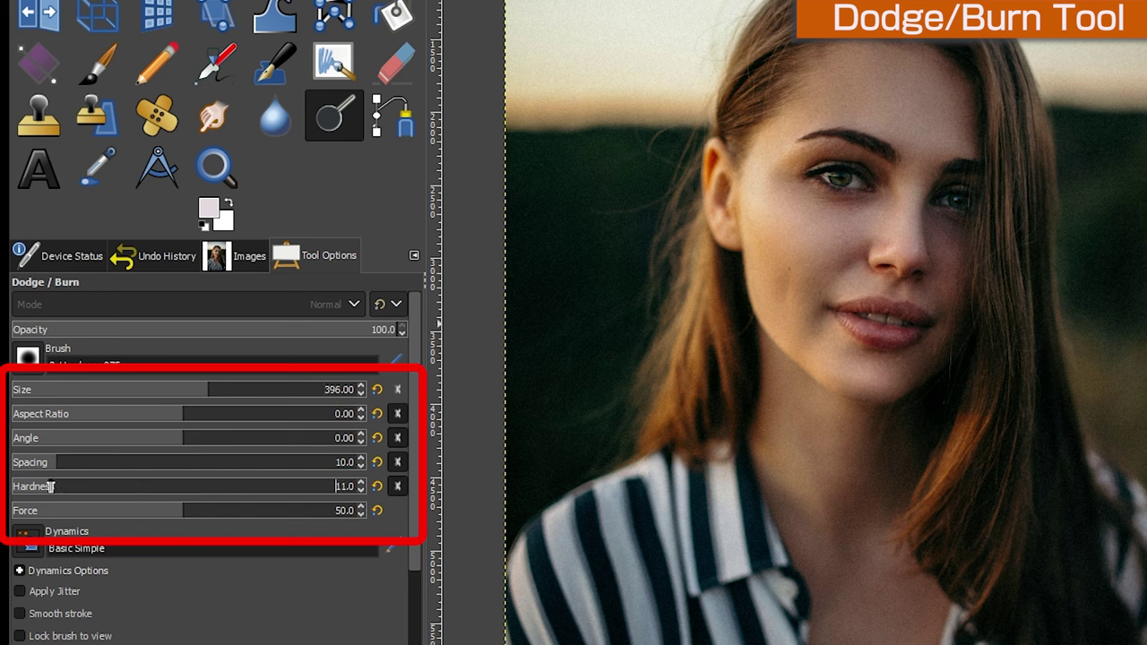
left_click_drag(188, 510, 116, 510)
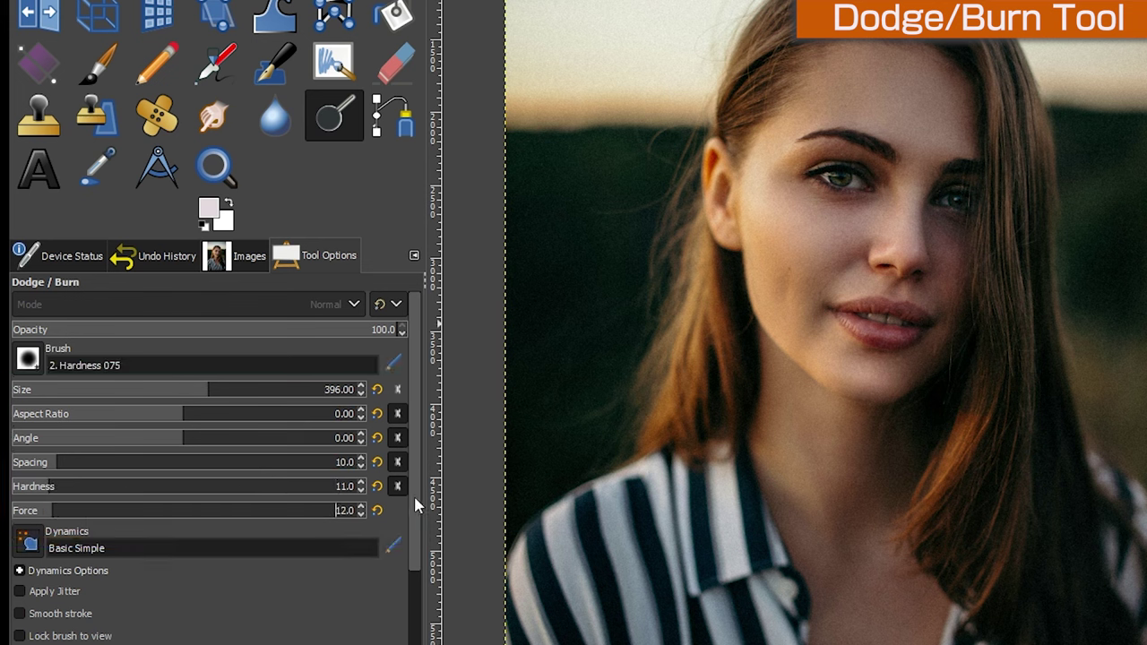
scroll(415, 507, "down", 1)
scroll(417, 537, "down", 3)
left_click(39, 583)
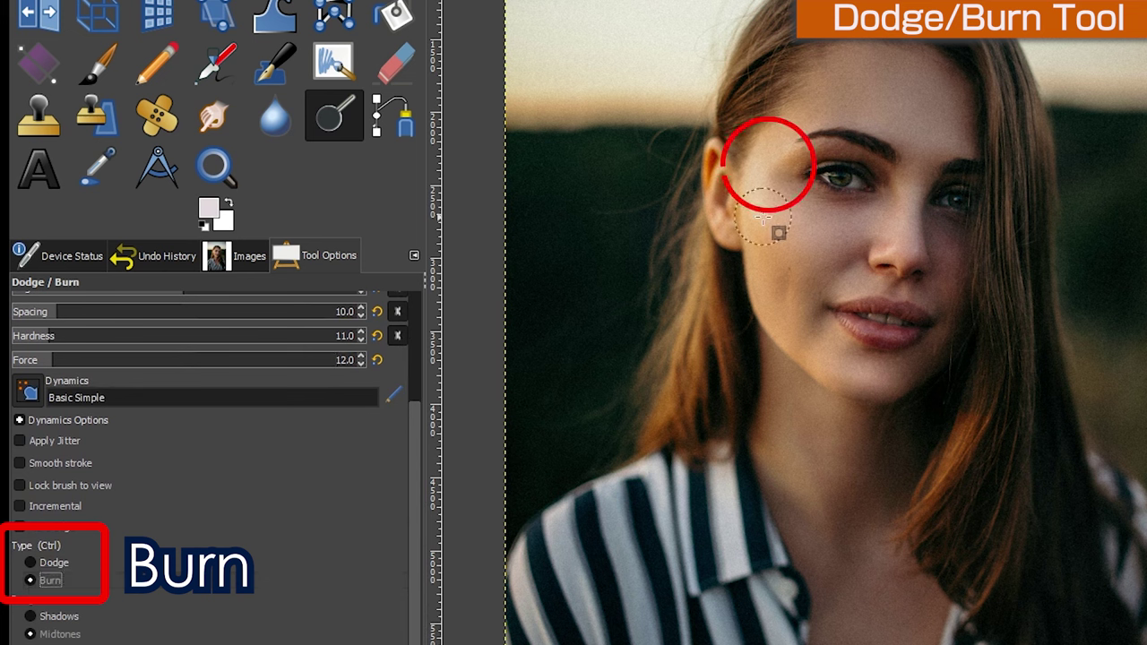
Step: Darken the woman's temple, cheek and jaw with repeated burn strokes
mouse_move(760, 147)
left_mouse_down()
mouse_move(774, 143)
mouse_move(761, 170)
left_mouse_up()
left_click_drag(759, 219, 758, 154)
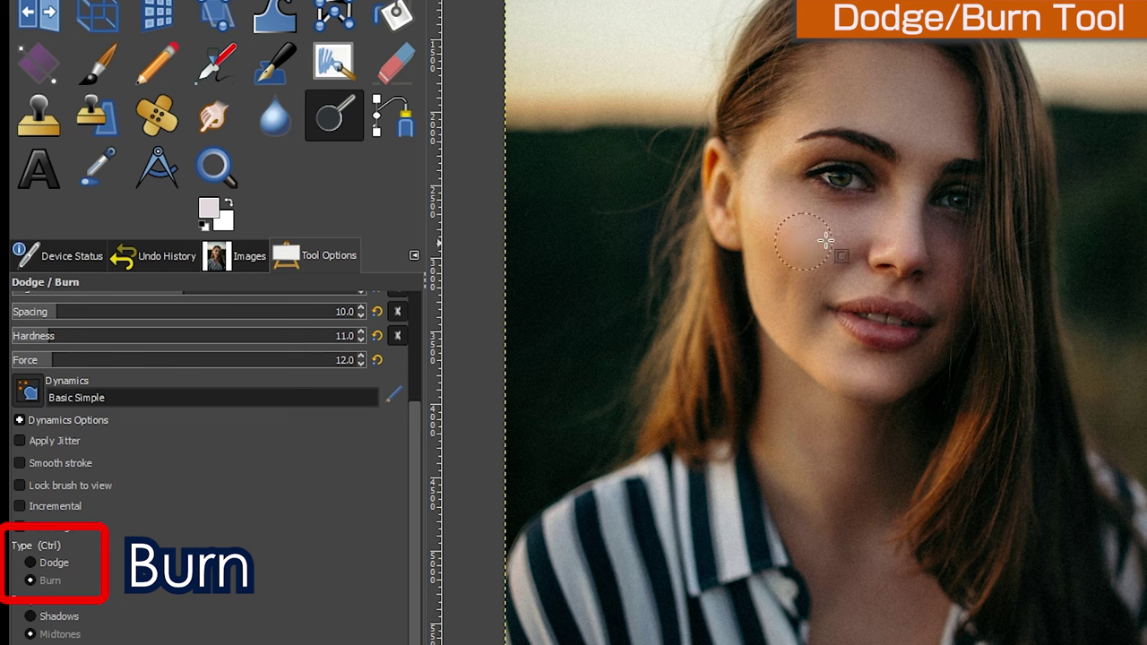
mouse_move(751, 190)
left_mouse_down()
mouse_move(798, 277)
mouse_move(831, 257)
mouse_move(811, 231)
left_mouse_up()
left_click_drag(755, 197, 834, 240)
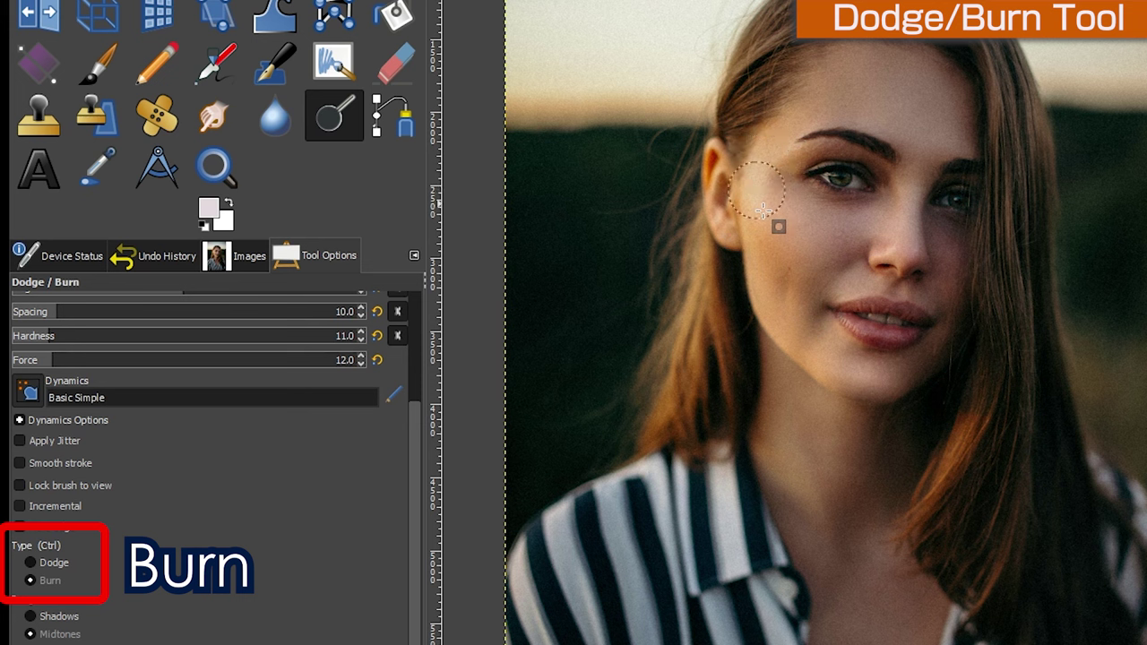
left_click_drag(775, 267, 839, 243)
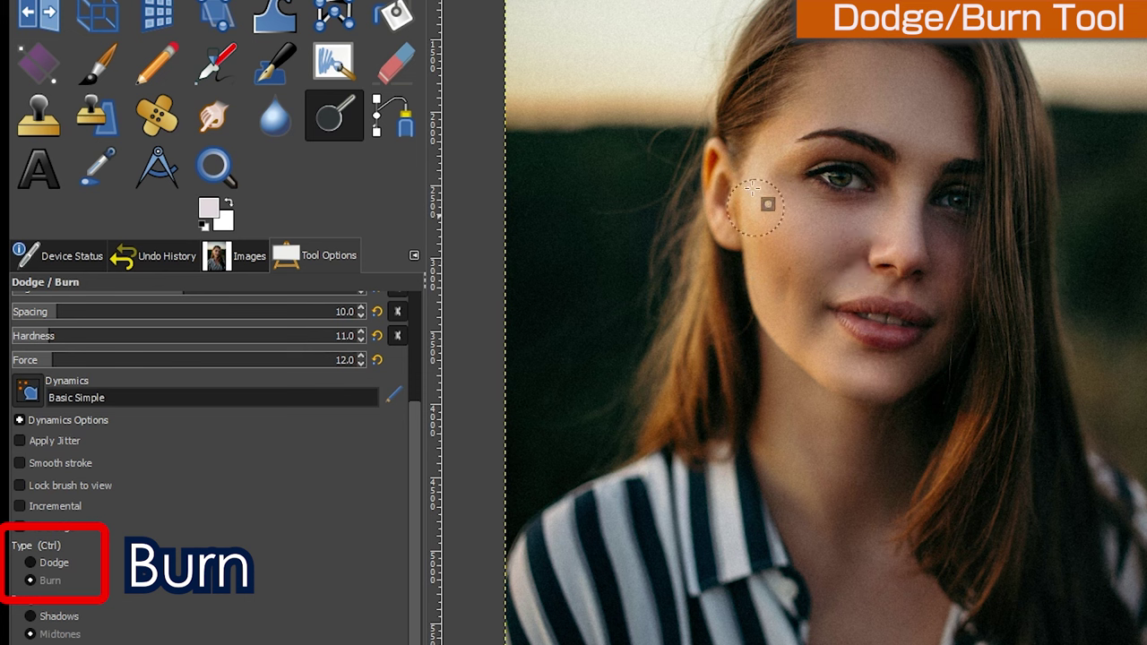
mouse_move(777, 282)
left_mouse_down()
mouse_move(891, 238)
mouse_move(754, 192)
left_mouse_up()
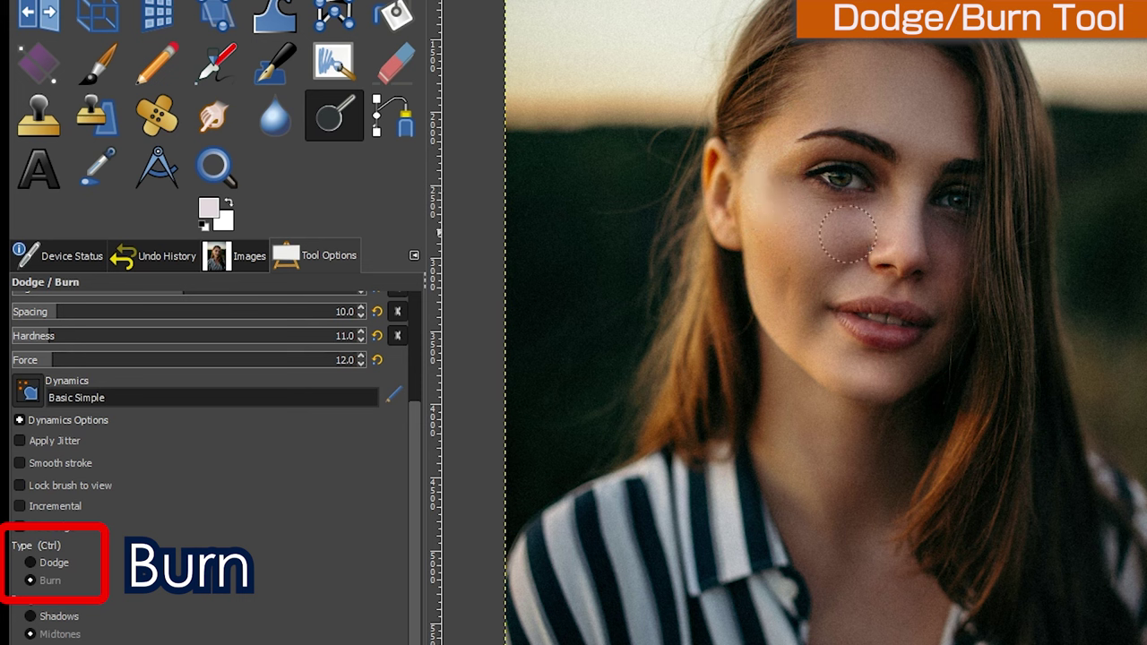
left_click_drag(798, 143, 806, 305)
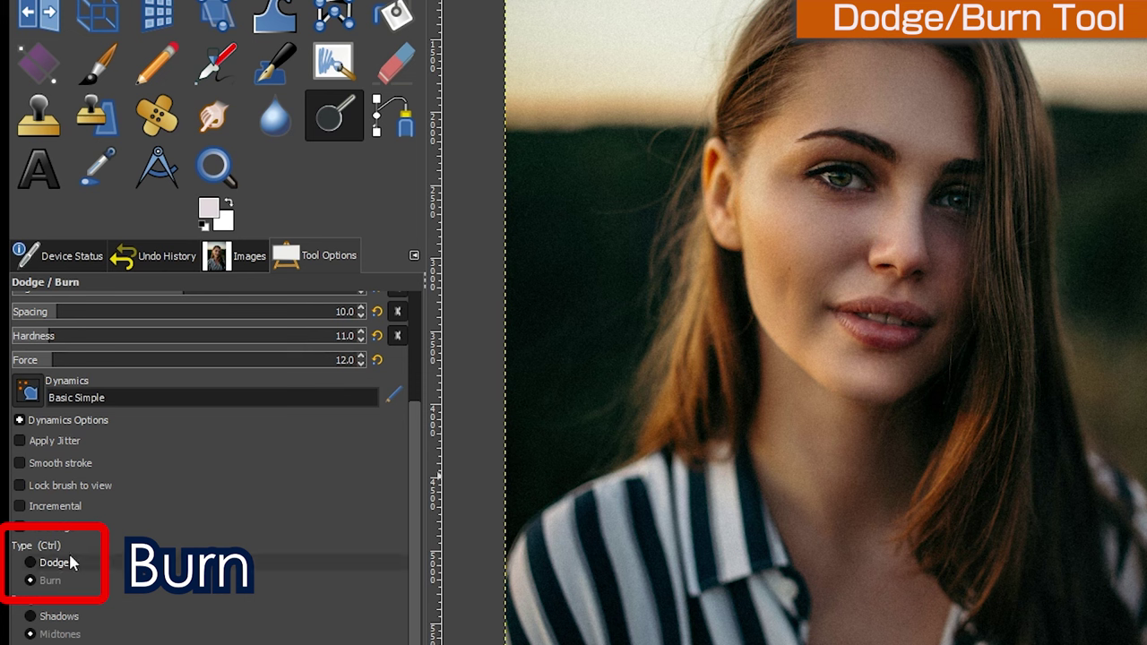
Step: Switch to Dodge and brighten the temple, forehead and cheek down toward the mouth
left_click(31, 564)
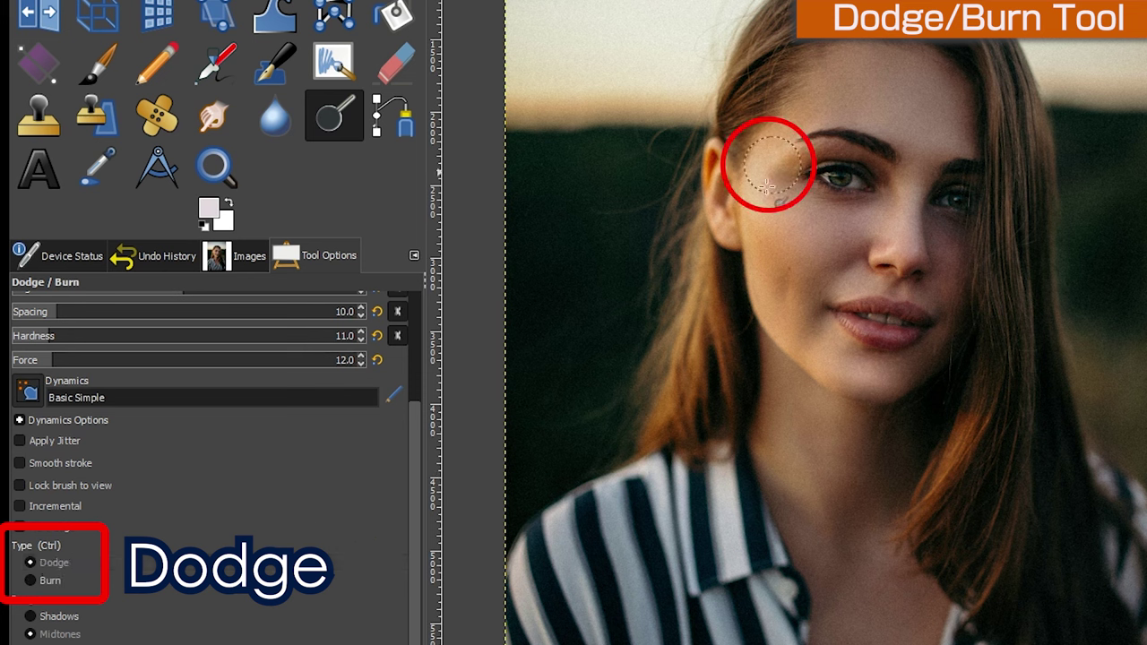
mouse_move(767, 130)
left_mouse_down()
mouse_move(767, 289)
mouse_move(768, 108)
mouse_move(768, 179)
mouse_move(767, 134)
mouse_move(793, 256)
mouse_move(796, 197)
mouse_move(827, 223)
mouse_move(809, 238)
mouse_move(809, 263)
mouse_move(794, 266)
mouse_move(762, 226)
mouse_move(813, 235)
mouse_move(814, 256)
mouse_move(772, 161)
left_mouse_up()
left_click_drag(809, 87, 805, 110)
mouse_move(767, 205)
left_mouse_down()
mouse_move(758, 260)
mouse_move(783, 332)
mouse_move(774, 261)
mouse_move(824, 387)
left_mouse_up()
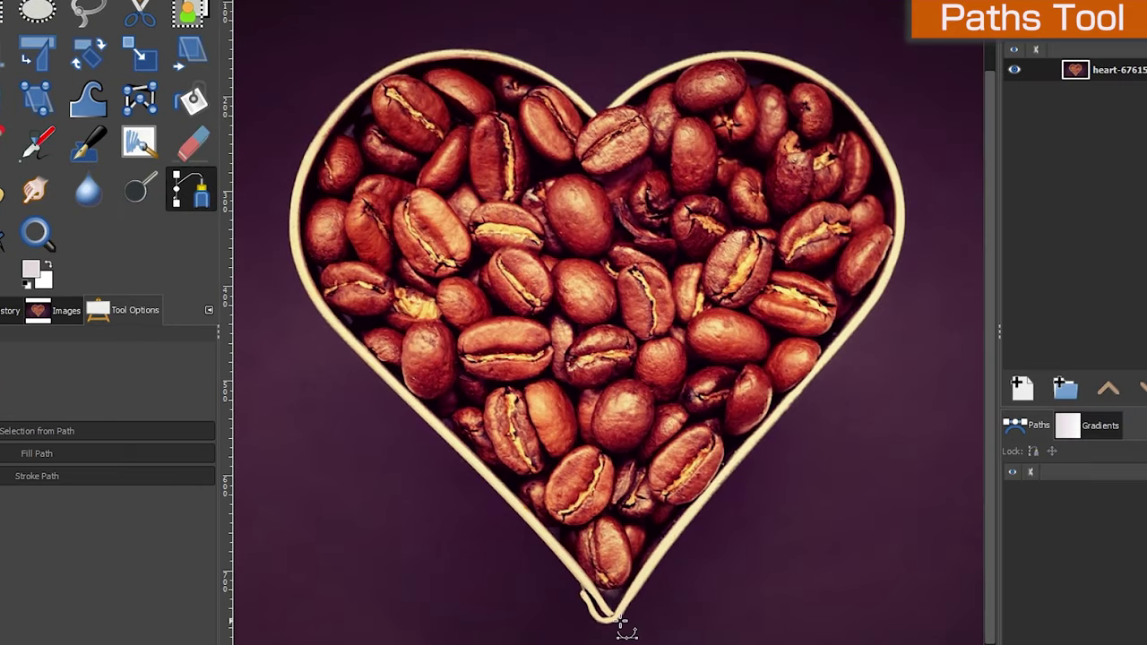
Step: Trace the heart's right side with curved path anchors from bottom tip to central notch
left_click(622, 620)
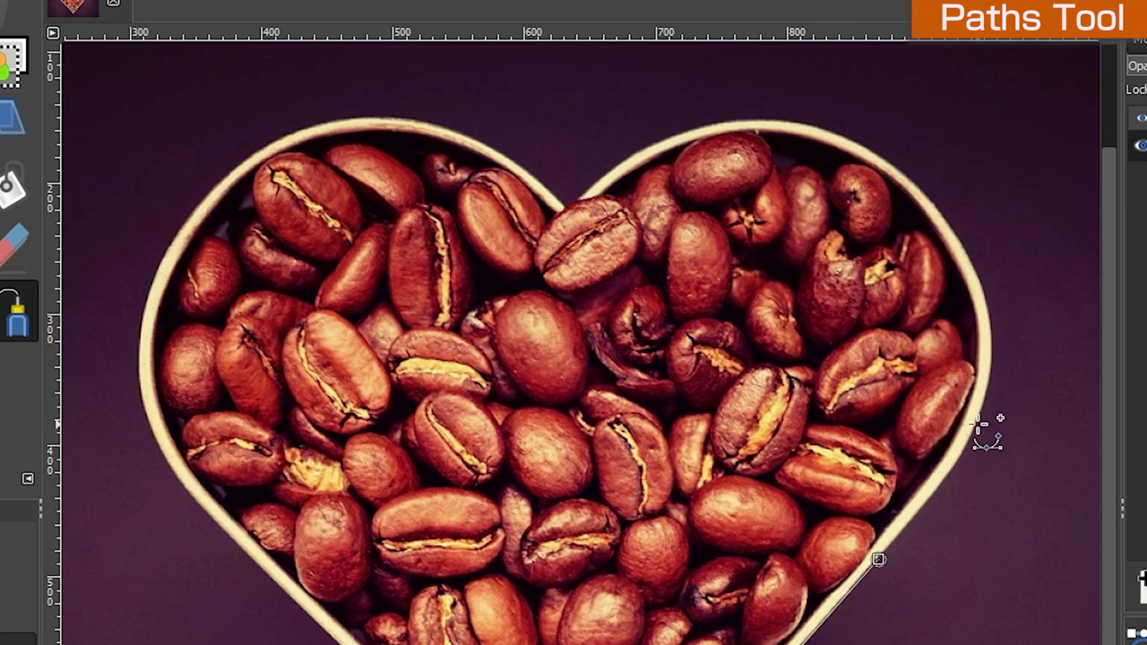
left_click(977, 424)
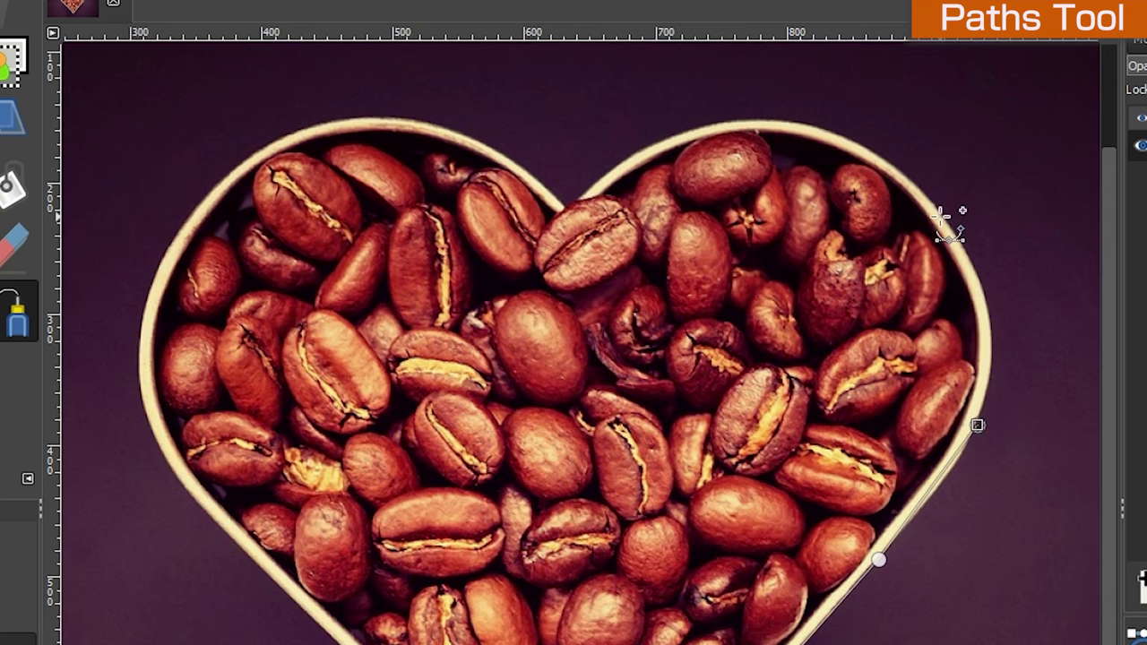
mouse_move(942, 217)
left_mouse_down()
mouse_move(839, 107)
mouse_move(894, 150)
mouse_move(934, 210)
left_mouse_up()
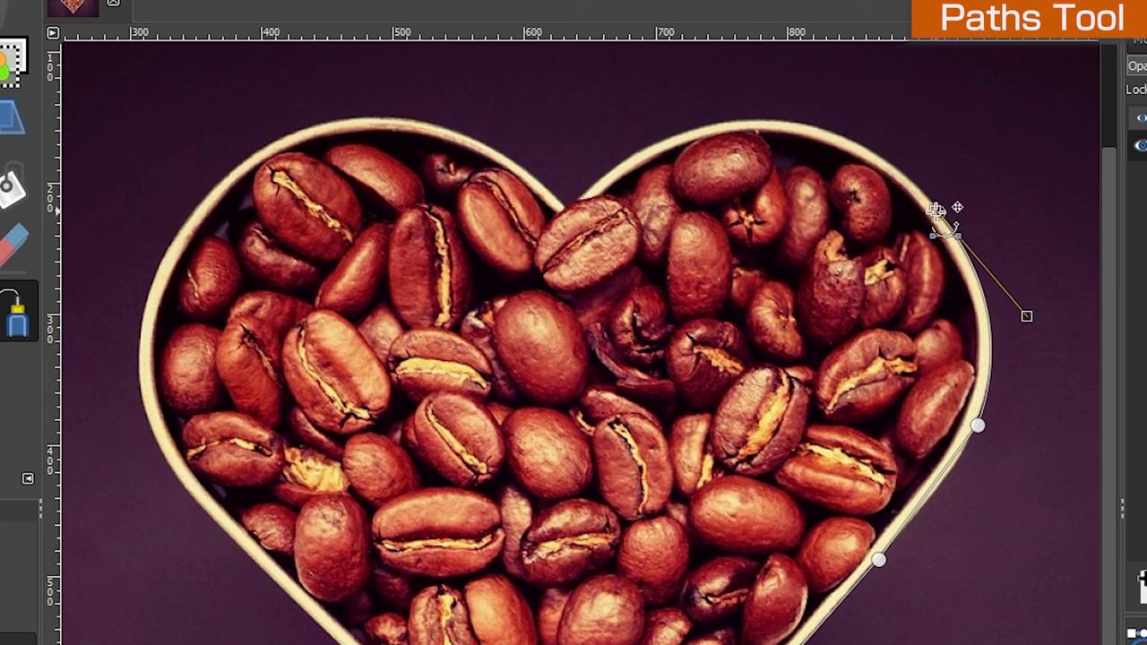
left_click_drag(707, 132, 535, 164)
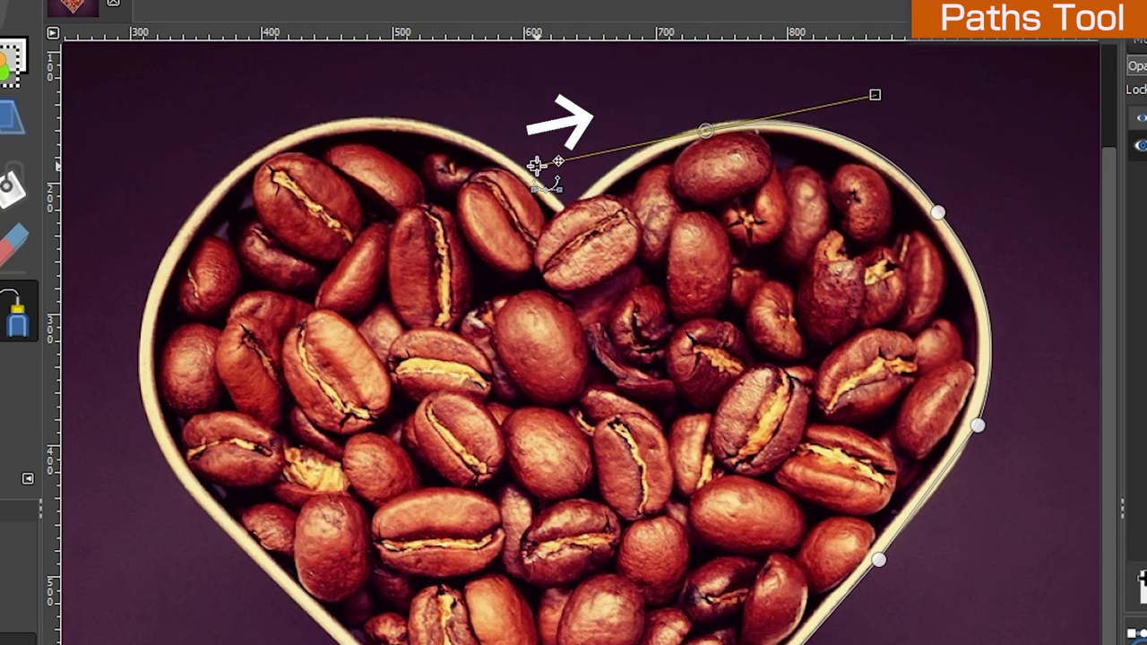
left_click_drag(535, 164, 707, 132)
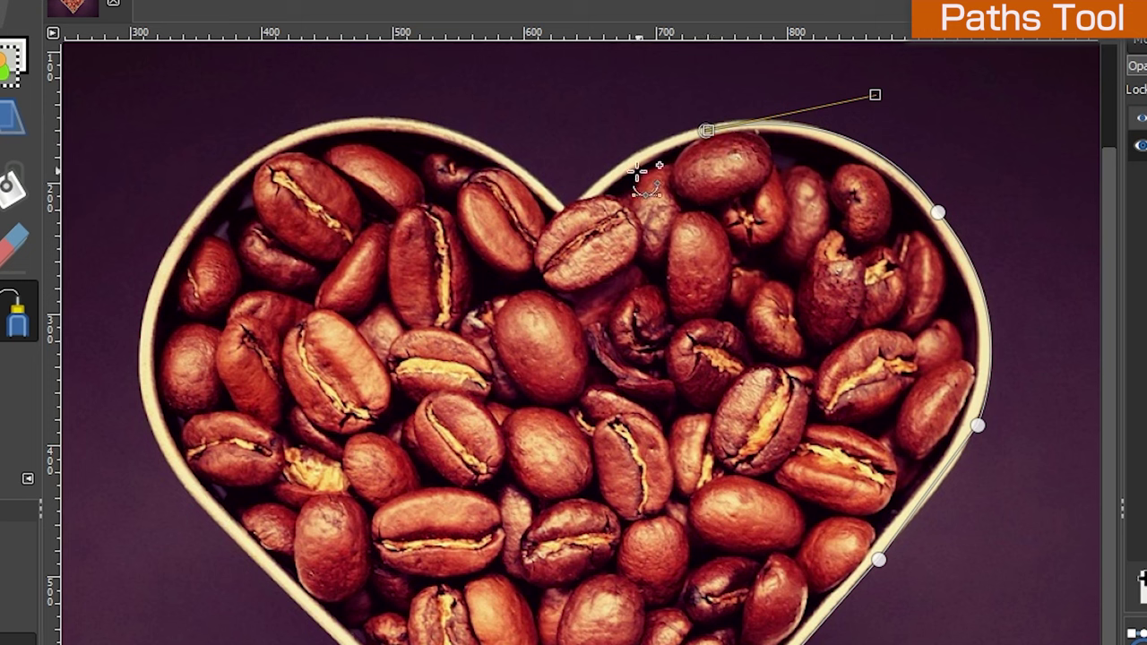
mouse_move(570, 206)
left_mouse_down()
mouse_move(526, 273)
mouse_move(507, 265)
left_mouse_up()
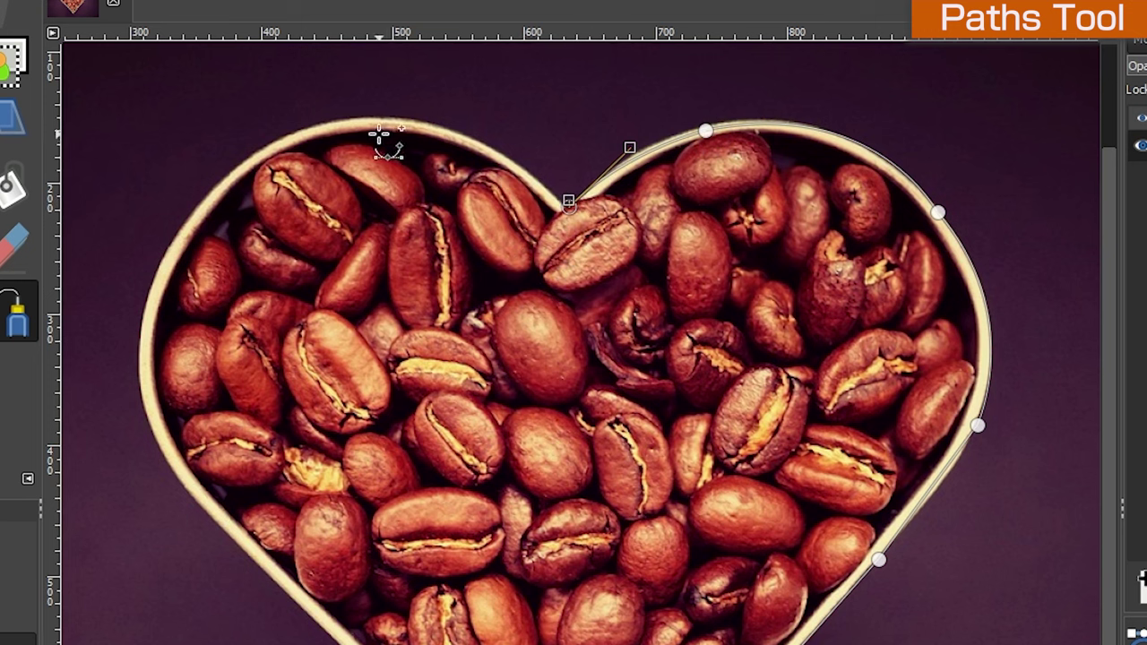
Step: Trace the heart's left lobe and edge, then close the heart-shaped path
mouse_move(305, 130)
left_mouse_down()
mouse_move(226, 140)
mouse_move(147, 170)
left_mouse_up()
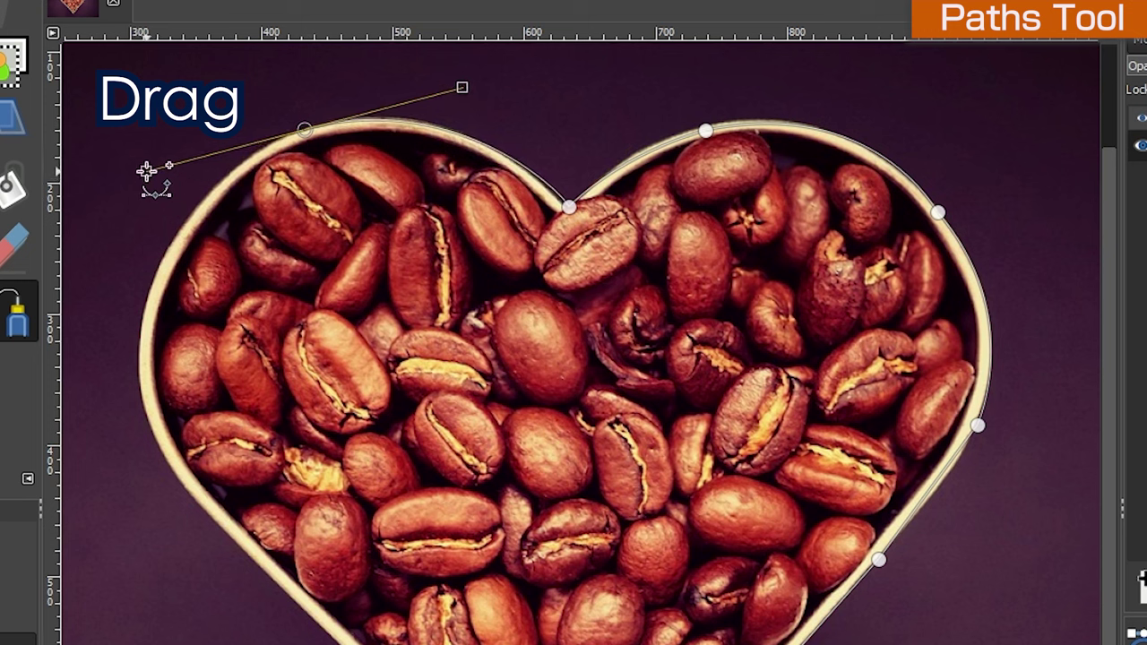
left_click_drag(146, 170, 305, 130)
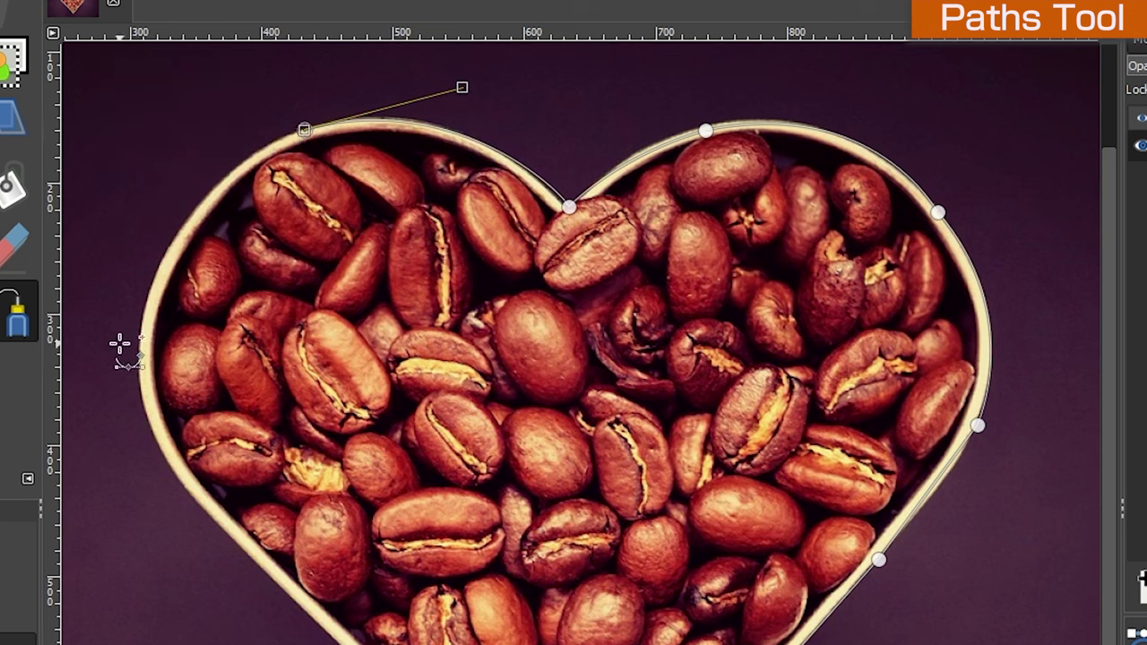
left_click_drag(139, 338, 97, 518)
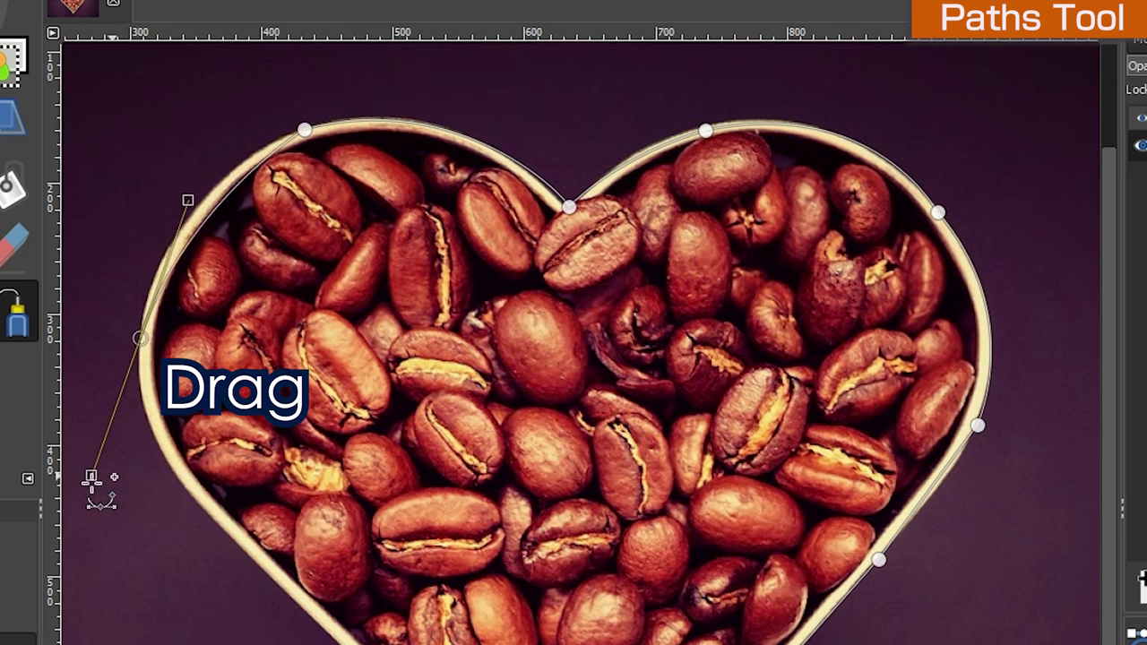
left_click_drag(97, 518, 98, 524)
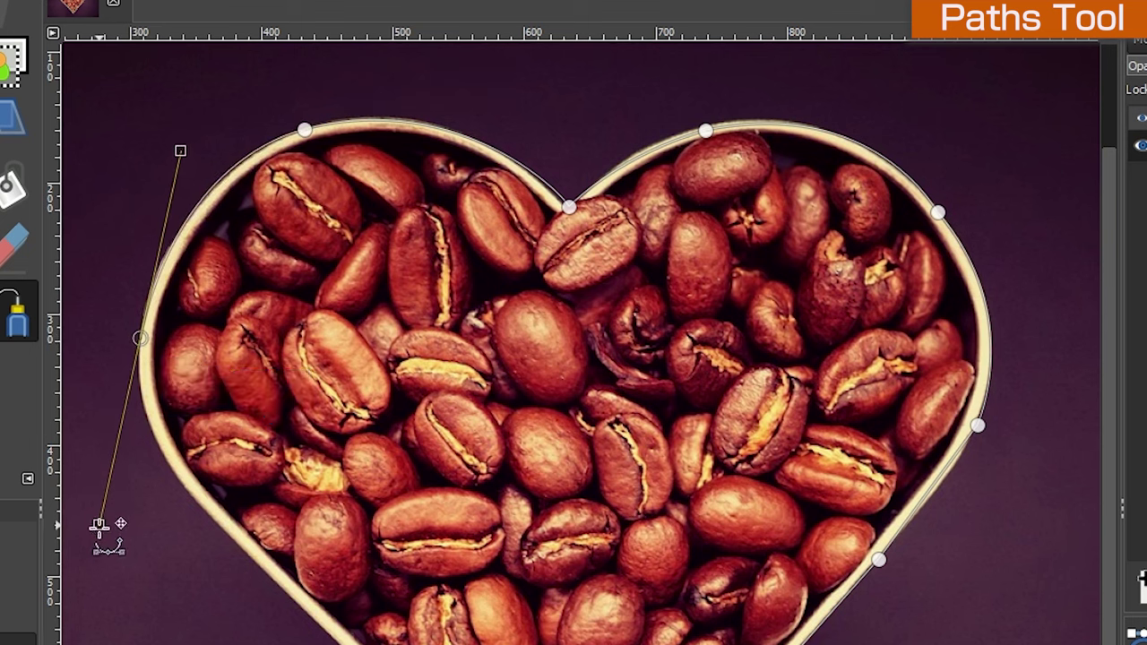
left_click_drag(99, 524, 141, 341)
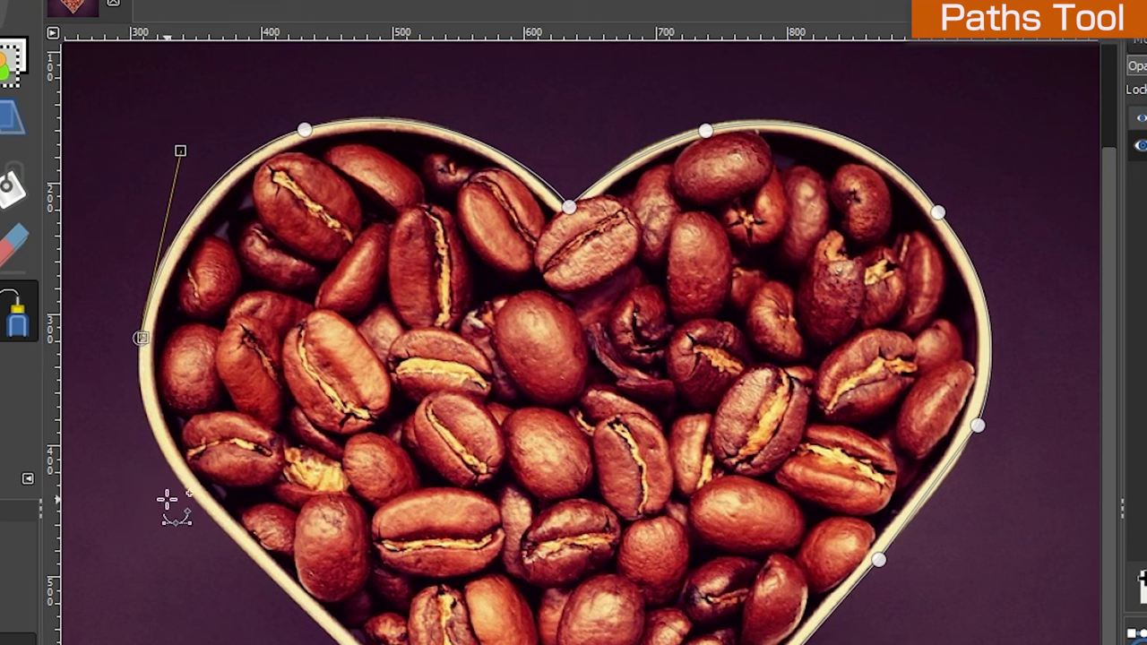
mouse_move(205, 513)
left_mouse_down()
mouse_move(299, 573)
mouse_move(292, 580)
left_mouse_up()
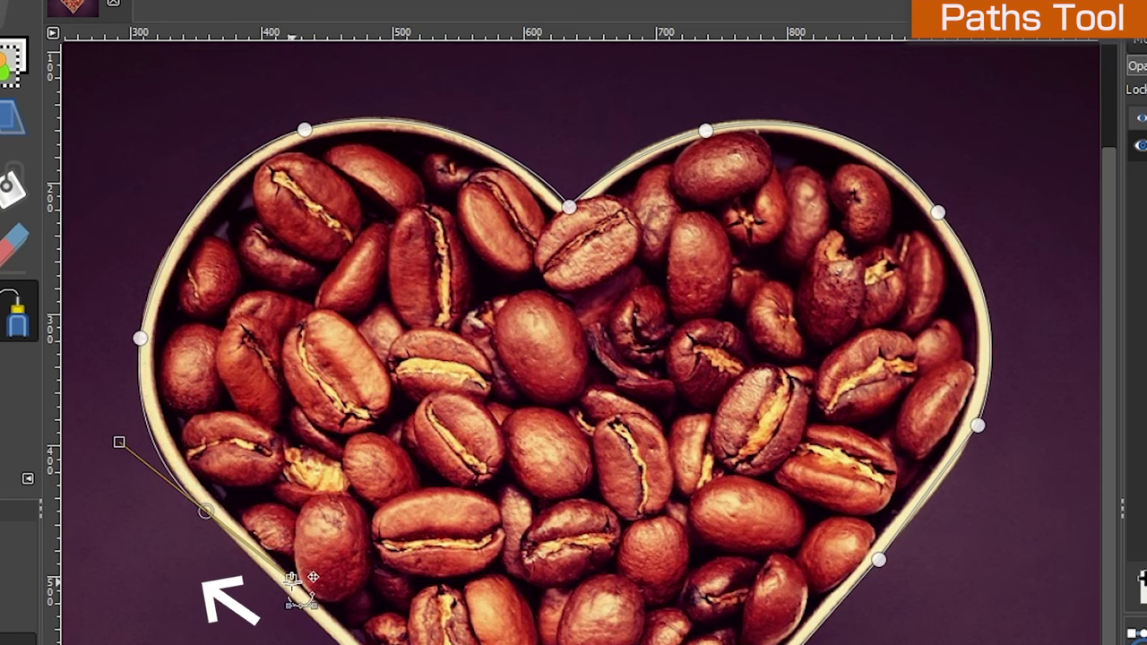
left_click_drag(293, 580, 212, 511)
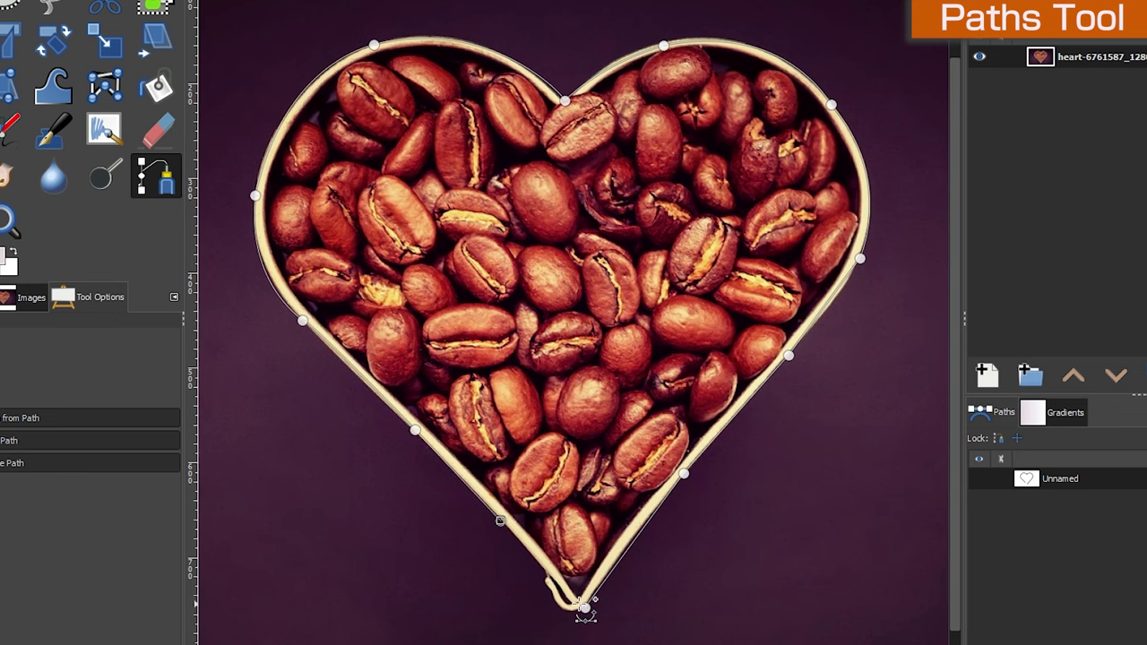
key("Return")
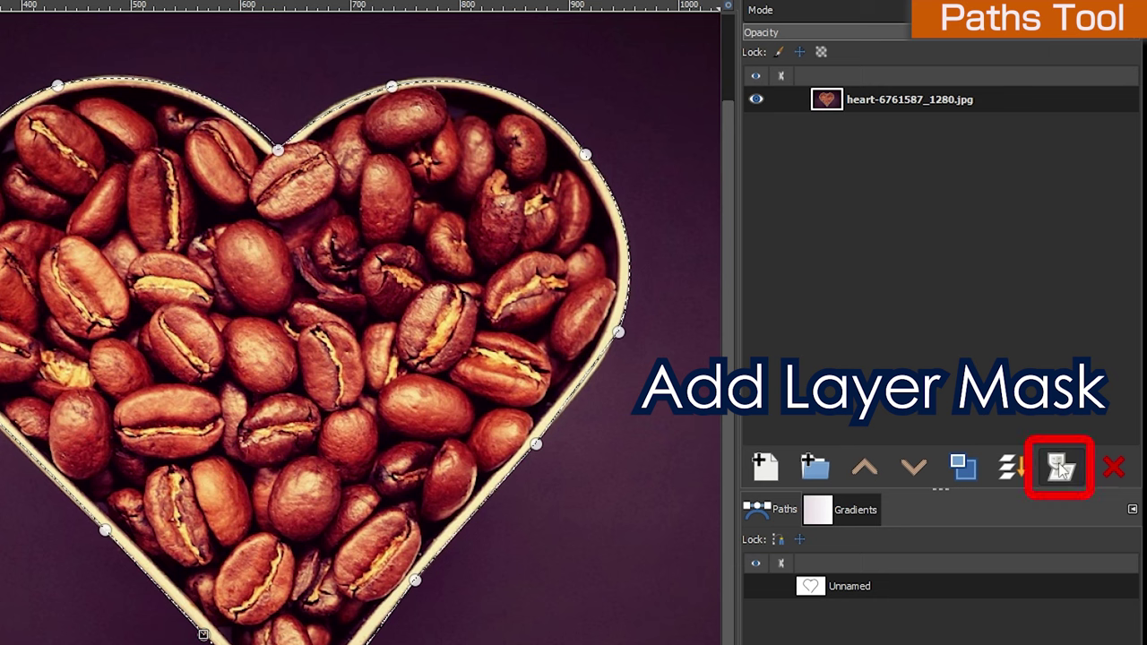
Step: Add a black layer mask and fill the heart area white so only the heart shows
left_click(1060, 469)
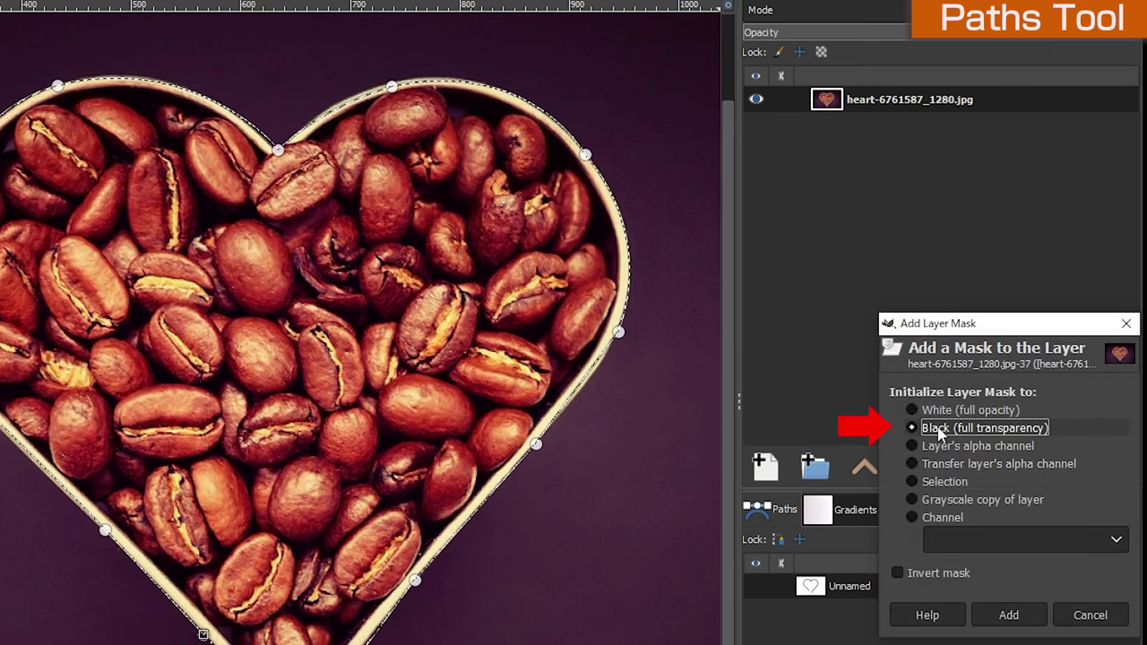
left_click(1008, 616)
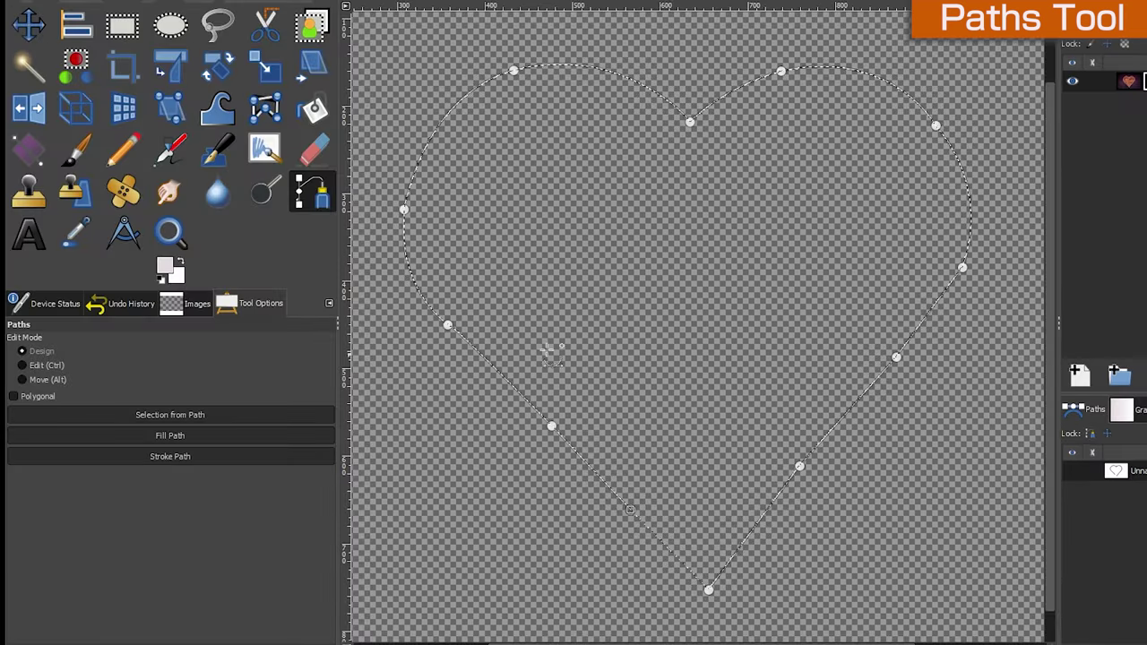
left_click(164, 268)
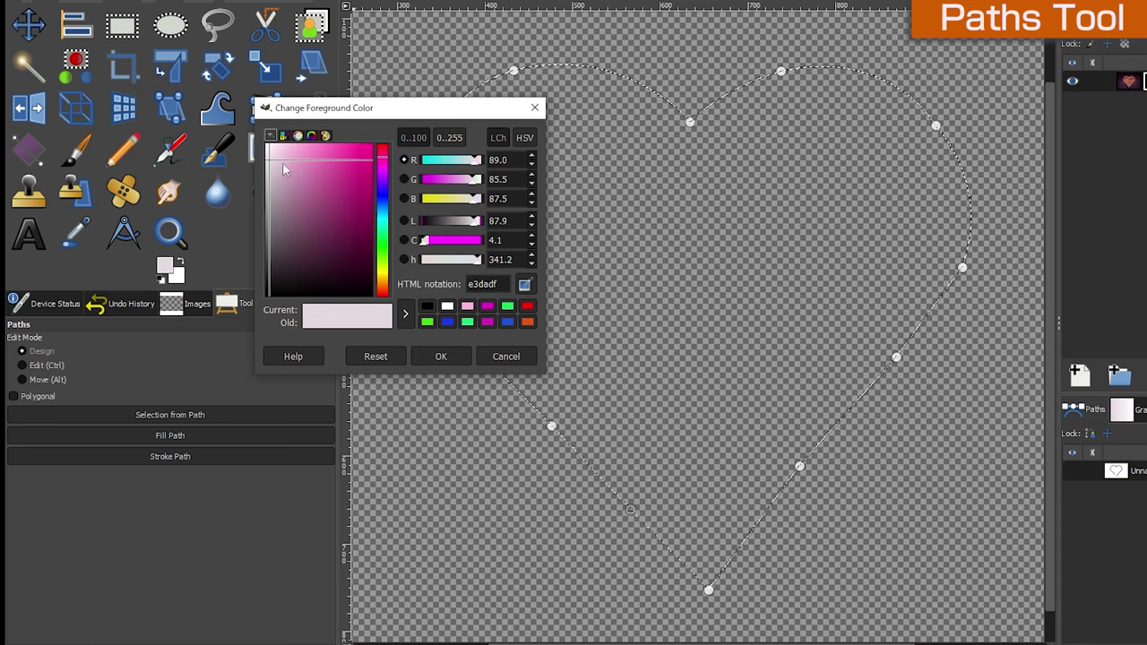
left_click_drag(283, 168, 252, 132)
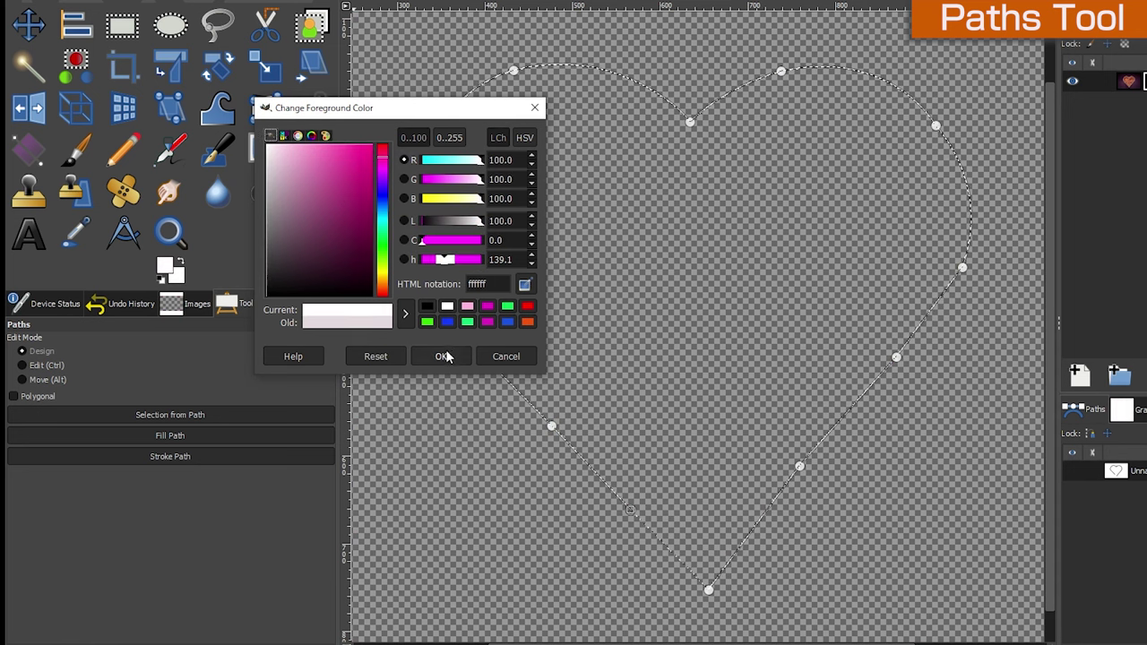
left_click(443, 356)
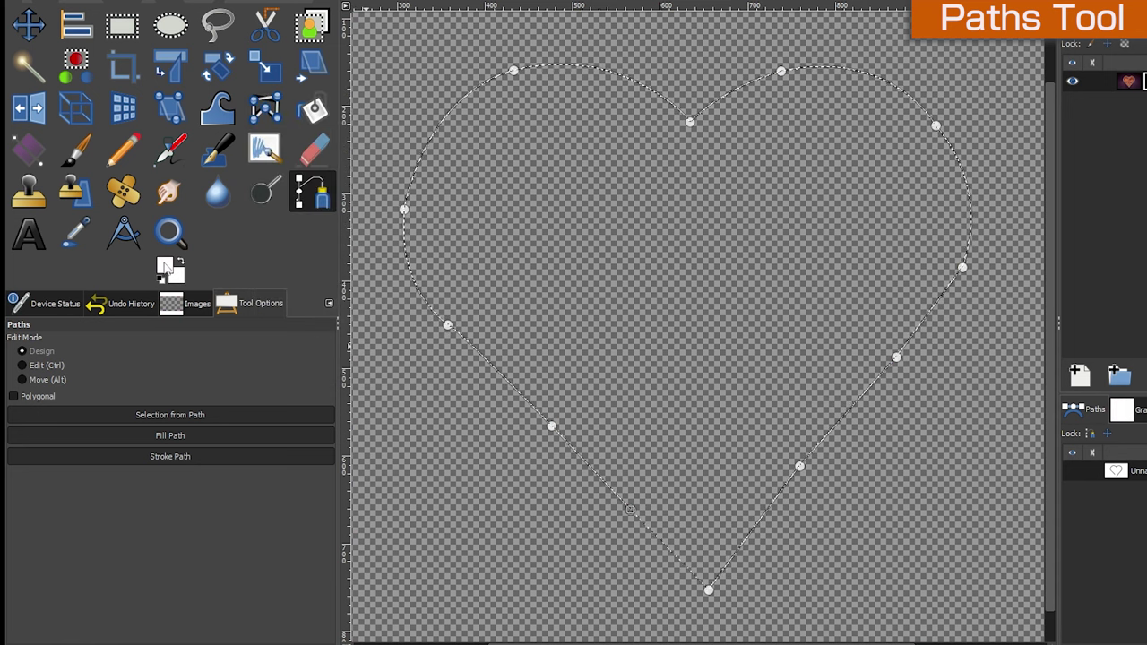
left_click_drag(167, 267, 575, 270)
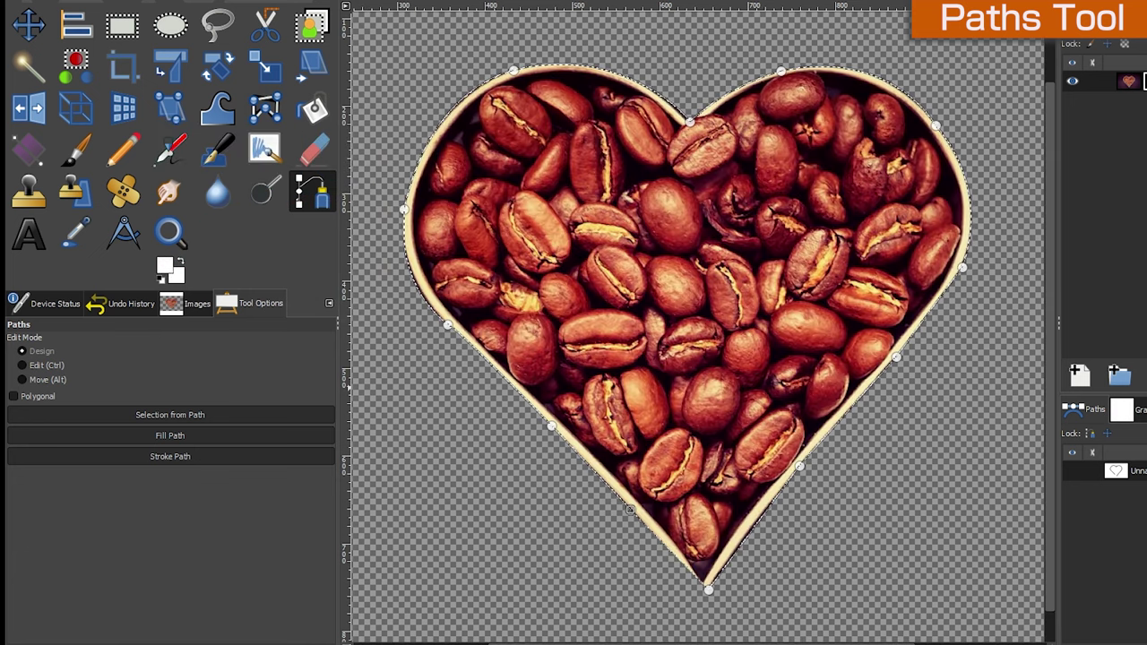
key("m")
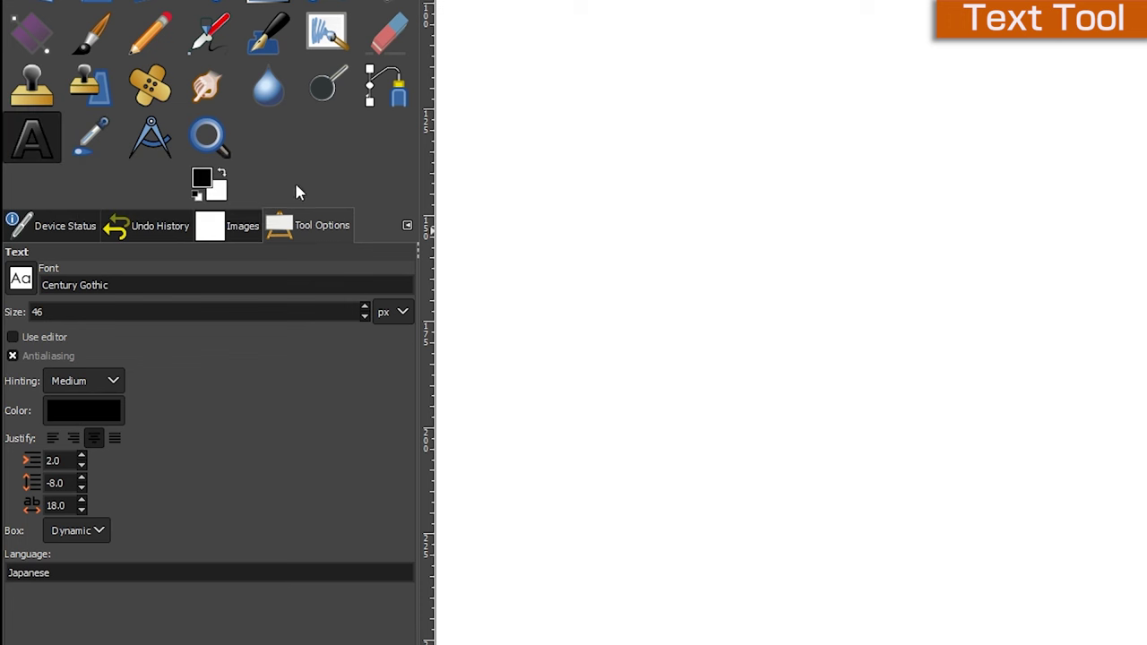
Step: Place a text box reading 'text' in Century Gothic
left_click(743, 137)
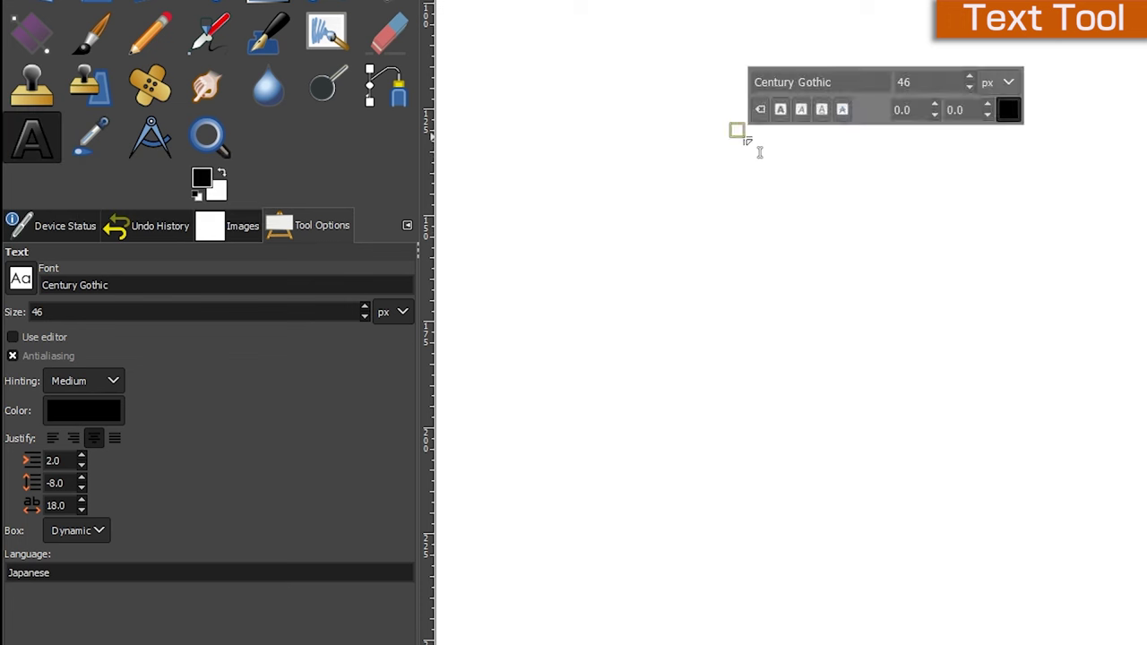
type("text")
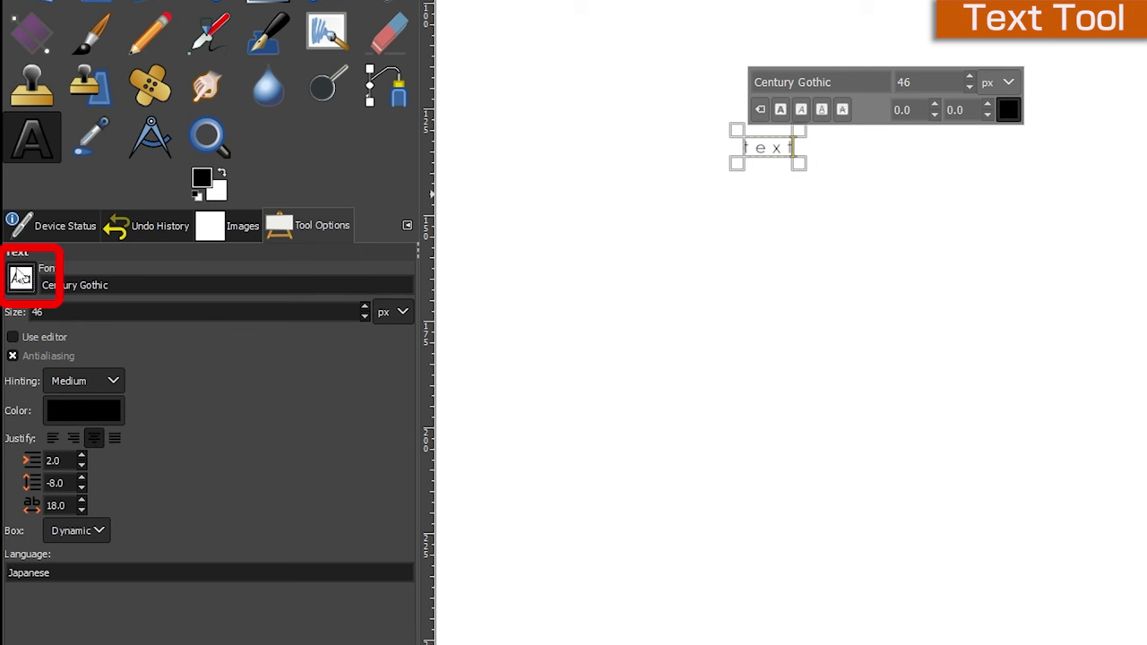
left_click(21, 278)
scroll(163, 361, "up", 3)
scroll(163, 362, "up", 10)
scroll(163, 362, "down", 5)
scroll(163, 362, "down", 8)
scroll(163, 362, "down", 5)
scroll(163, 361, "down", 5)
scroll(163, 362, "down", 5)
left_click(249, 363)
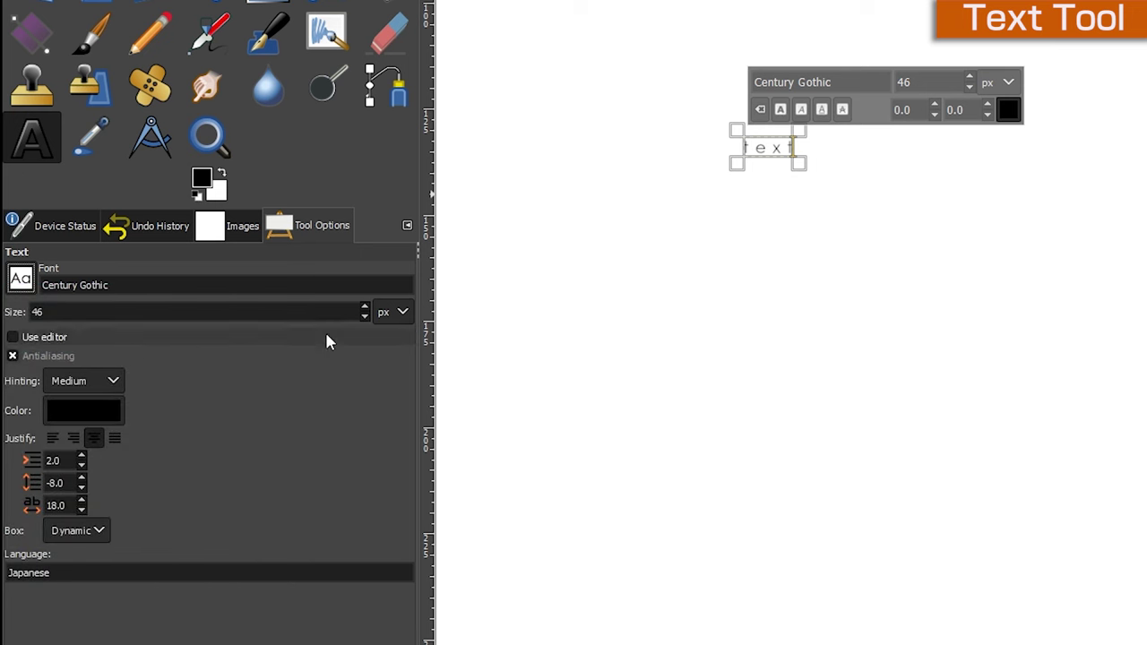
Step: Set the font size to 144 px and add a second line 'texttexttext'
left_click(362, 306)
left_click(362, 306)
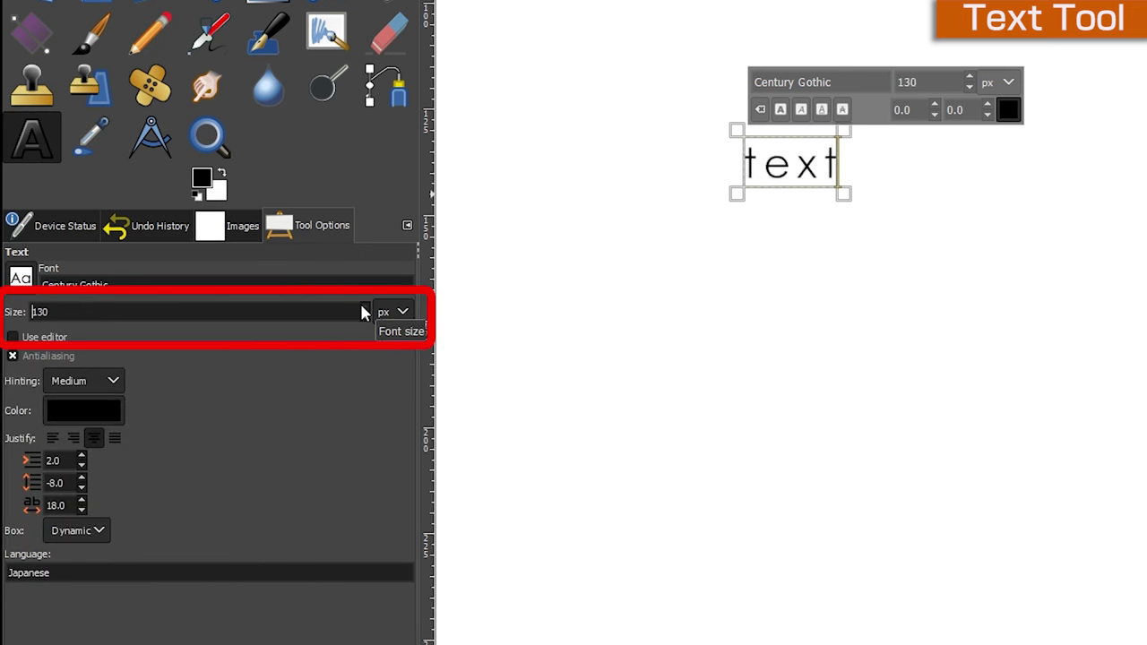
left_click(365, 317)
left_click(365, 317)
type("144")
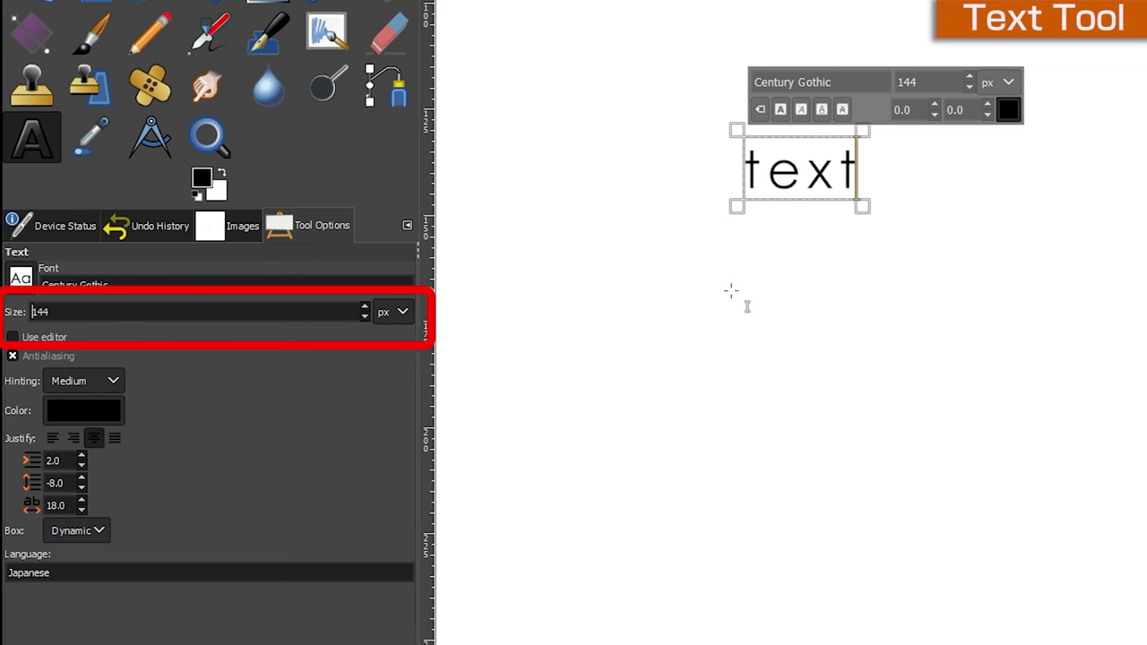
type("text")
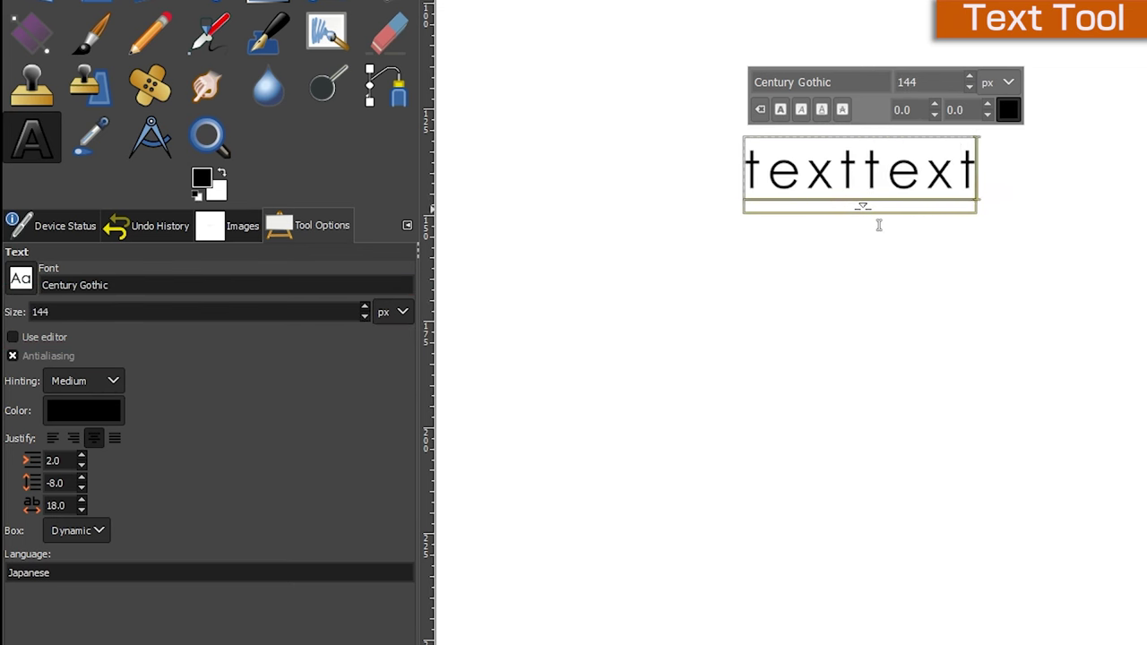
type("texttext")
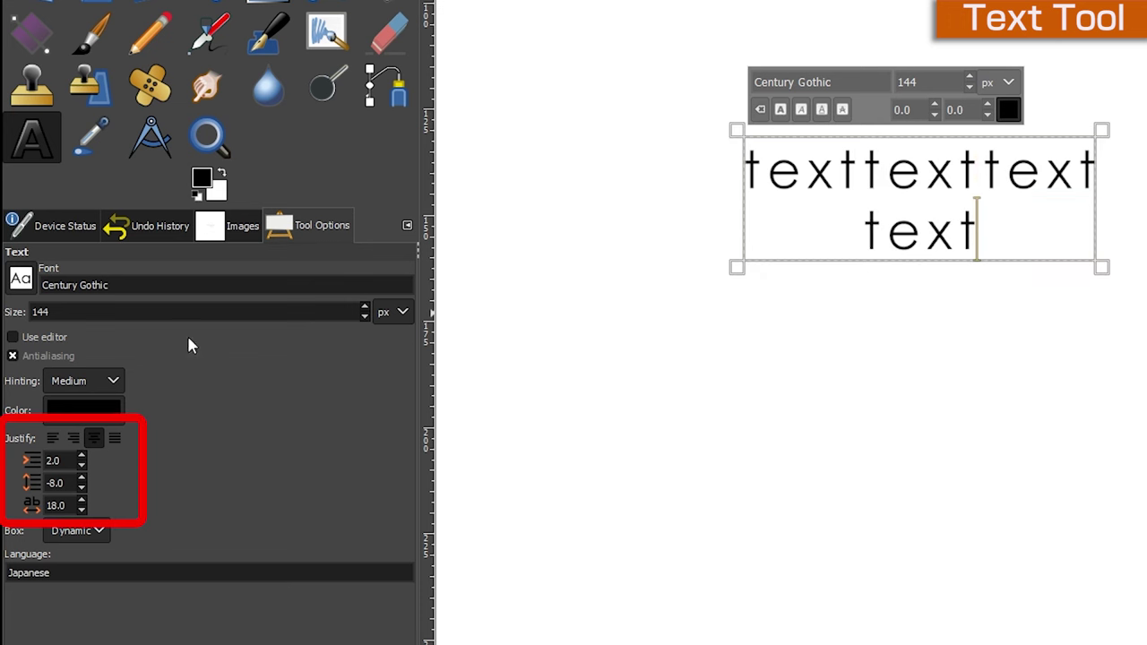
Step: Try left and right justification, end centred, and set line and letter spacing to 6
left_click(51, 438)
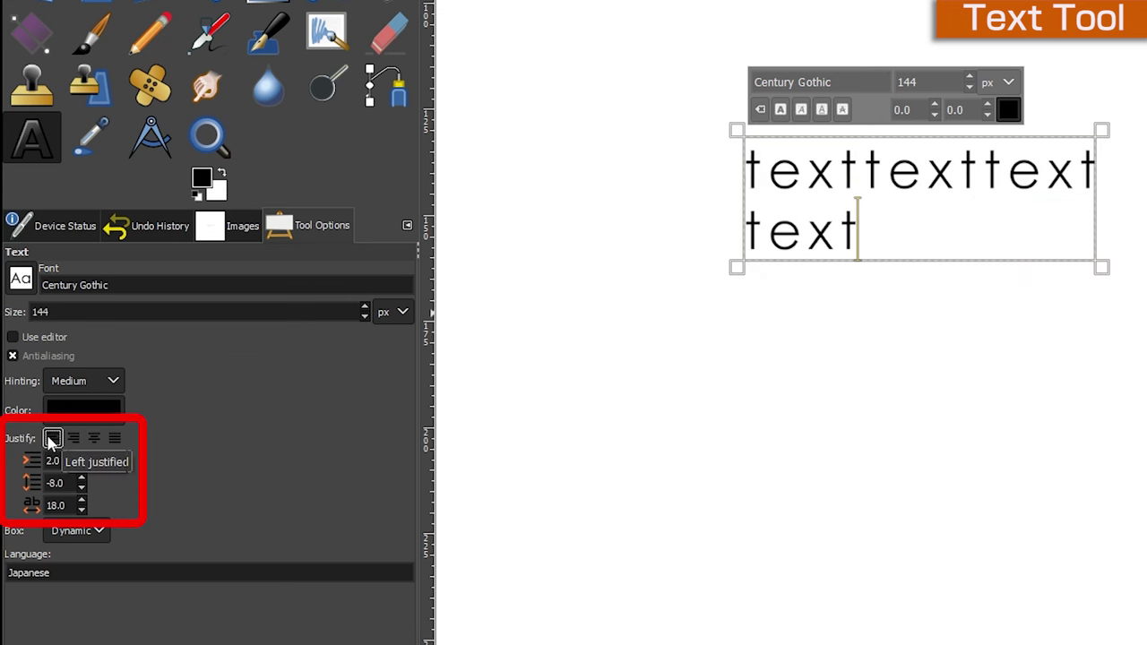
left_click(73, 438)
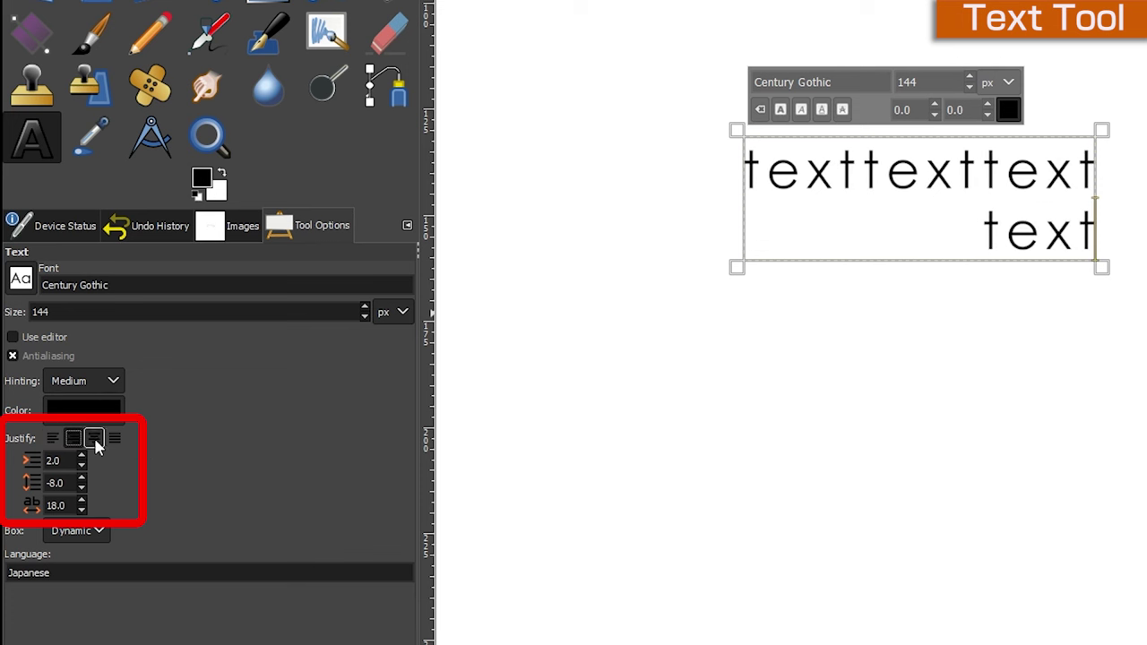
left_click(94, 438)
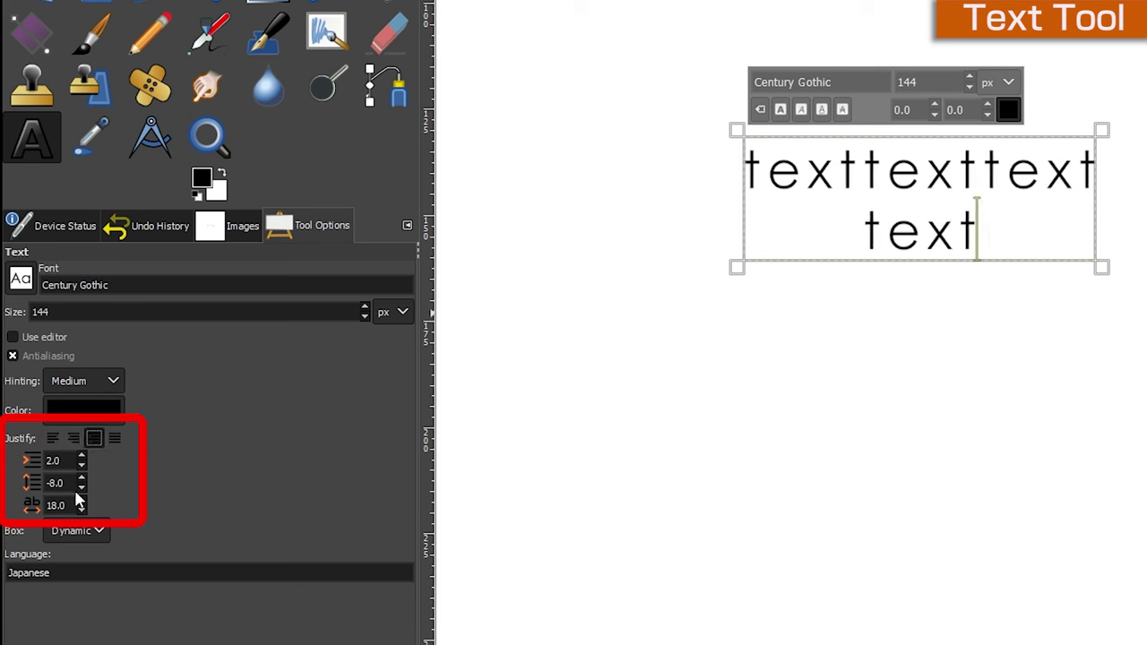
left_click_drag(81, 480, 80, 480)
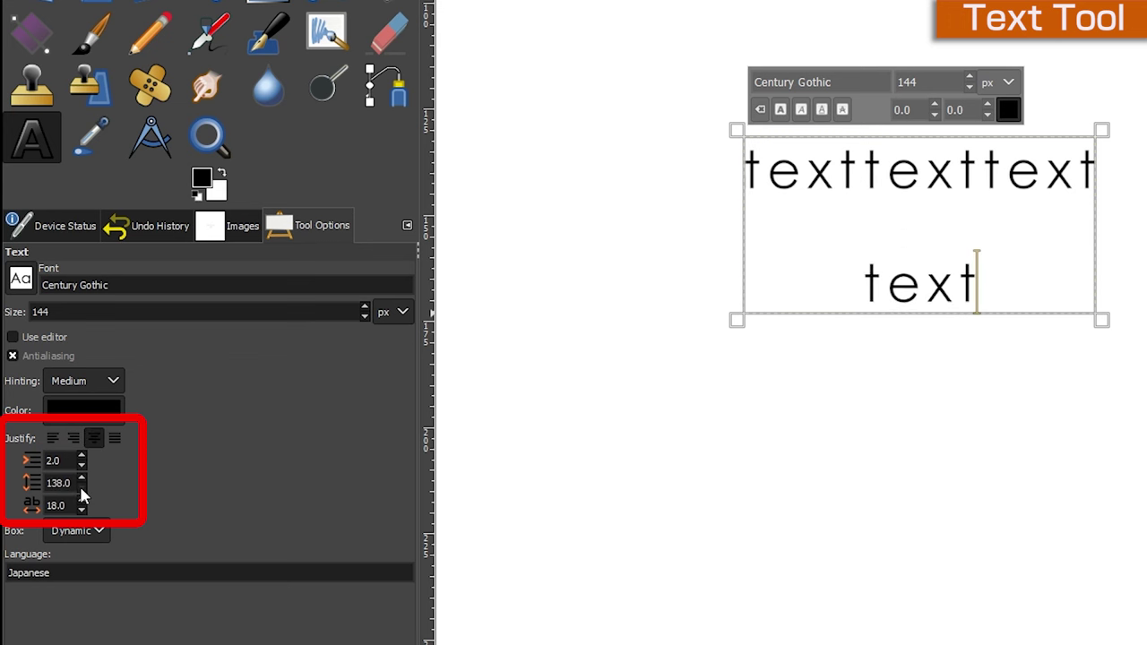
left_click_drag(81, 484, 80, 492)
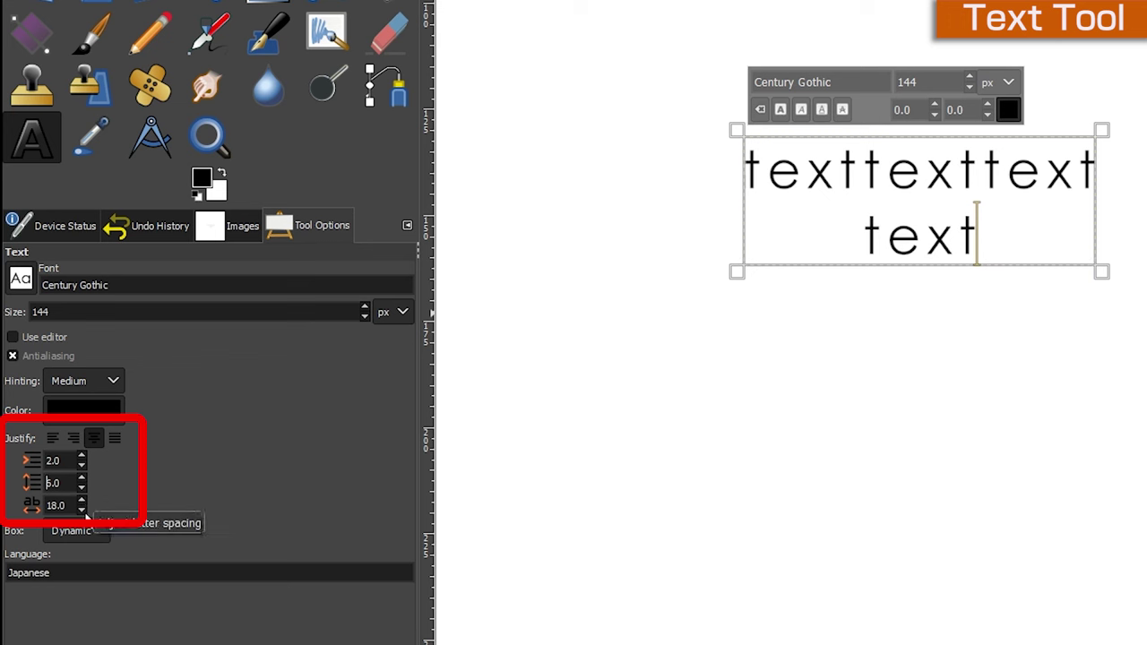
scroll(84, 507, "up", 8)
scroll(84, 507, "up", 8)
scroll(84, 507, "up", 7)
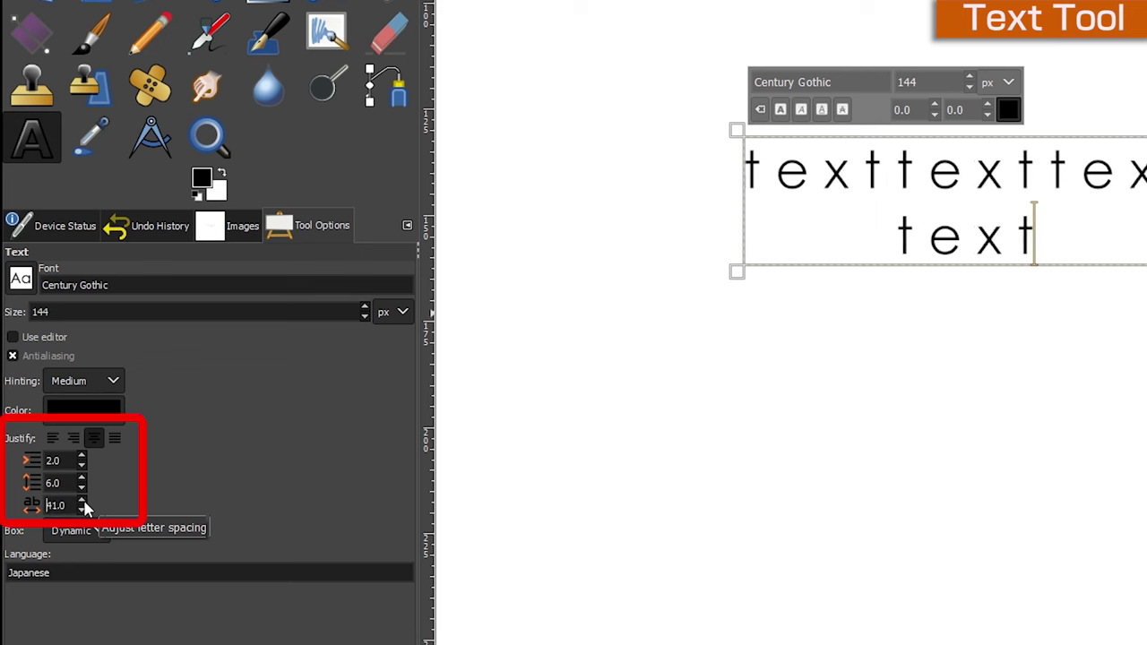
scroll(82, 507, "down", 4)
scroll(83, 508, "down", 18)
scroll(82, 507, "down", 13)
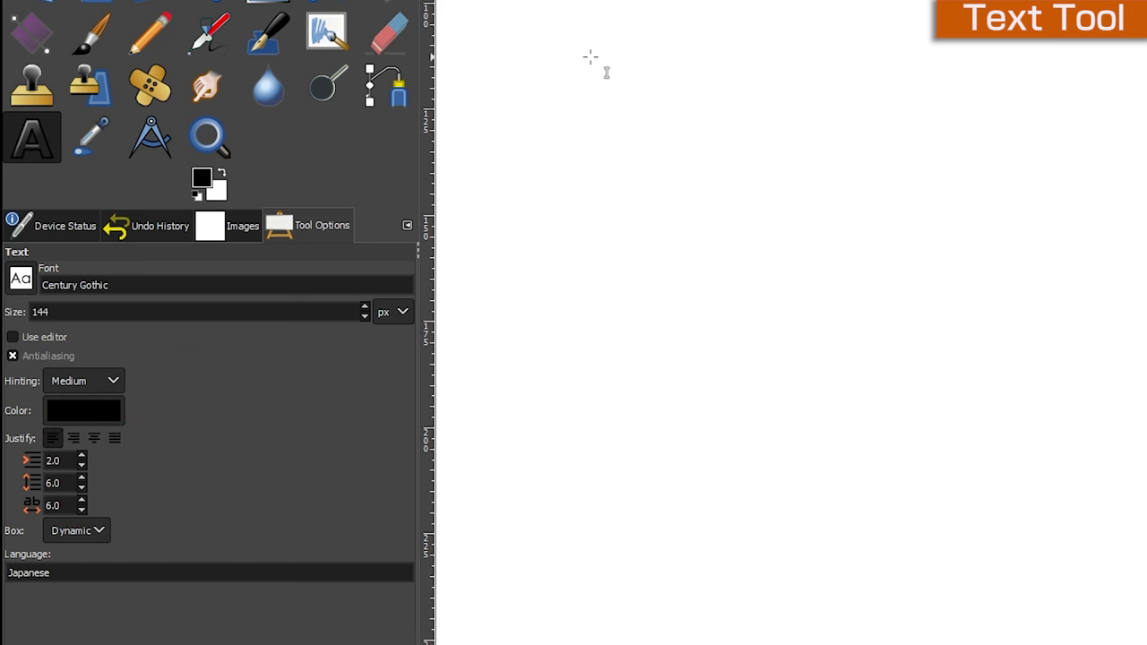
Step: Fill a drawn text box with repeated 'text', shrink it to 90 px, and resize the box to rewrap
mouse_move(589, 56)
left_mouse_down()
mouse_move(1061, 363)
mouse_move(1121, 387)
left_mouse_up()
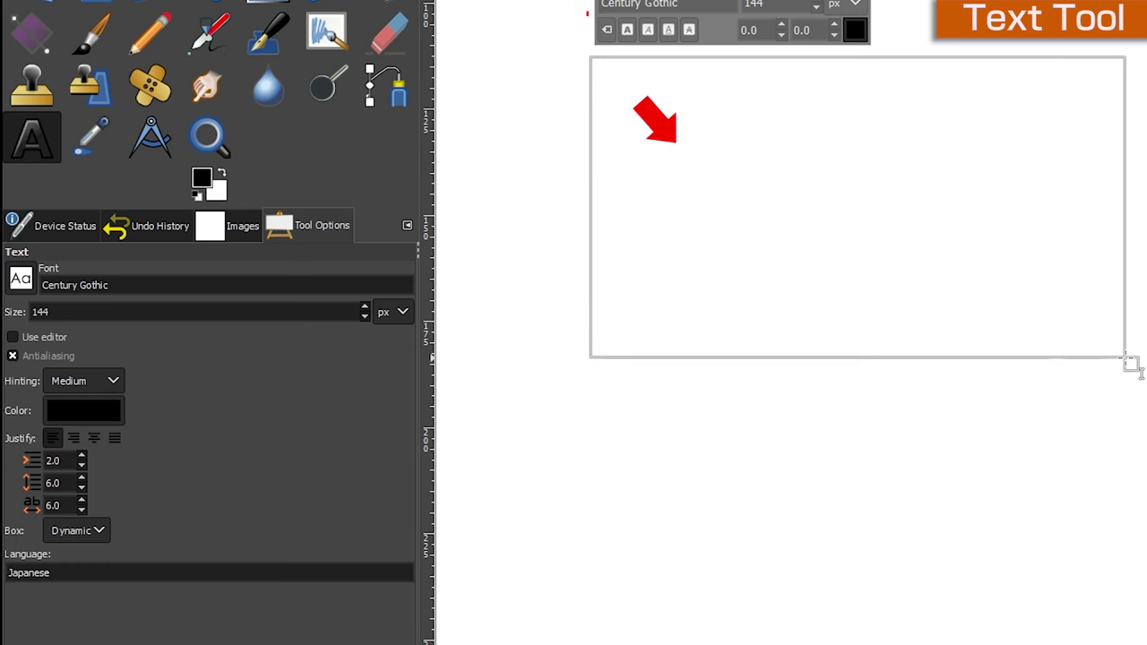
type("text")
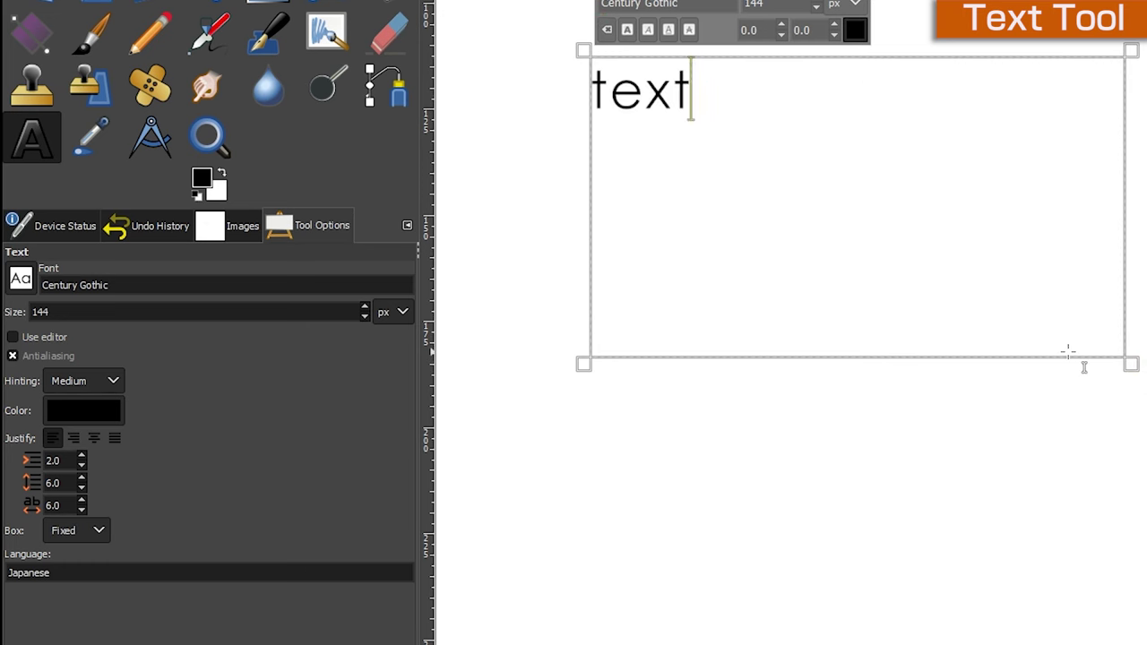
type("texttexttexttexttexttexttexttexttexttexttexttexttexttexttexttexttexttexttexttexttexttext")
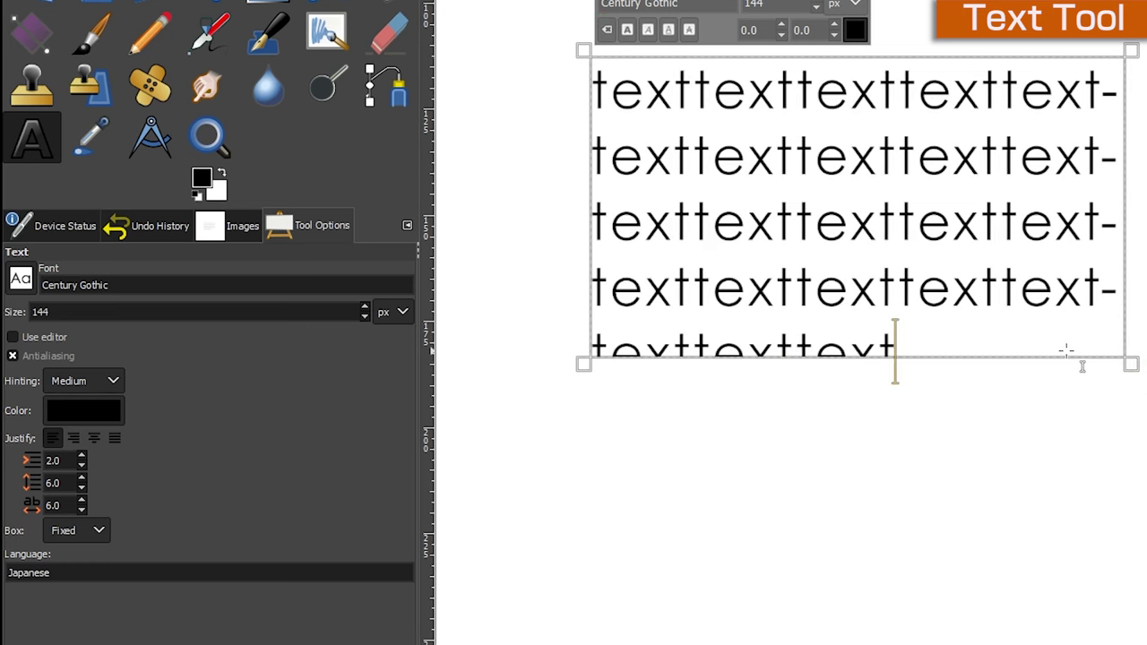
mouse_move(1131, 365)
left_mouse_down()
mouse_move(1136, 439)
mouse_move(961, 314)
left_mouse_up()
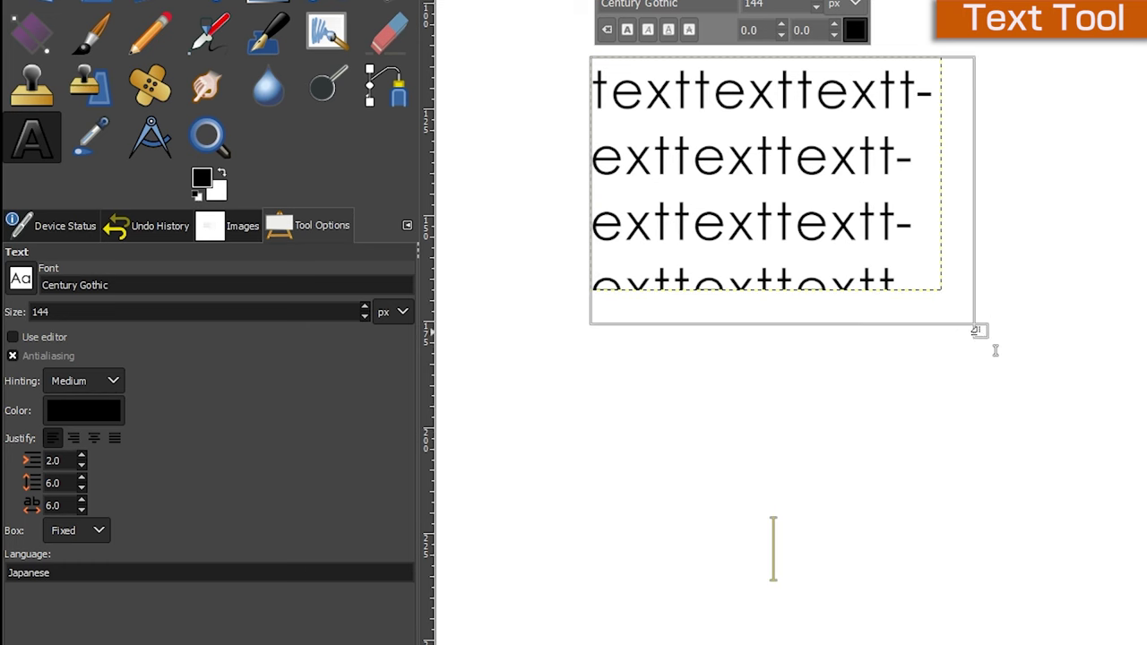
mouse_move(960, 314)
left_mouse_down()
mouse_move(1099, 465)
mouse_move(1124, 467)
left_mouse_up()
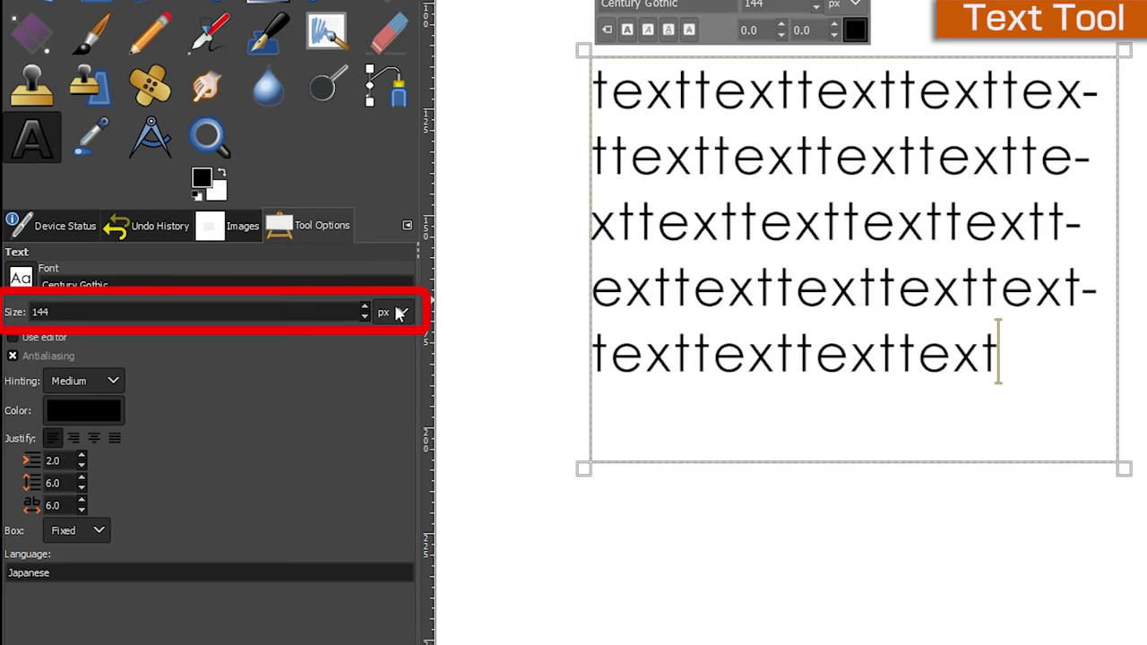
left_click_drag(365, 318, 366, 317)
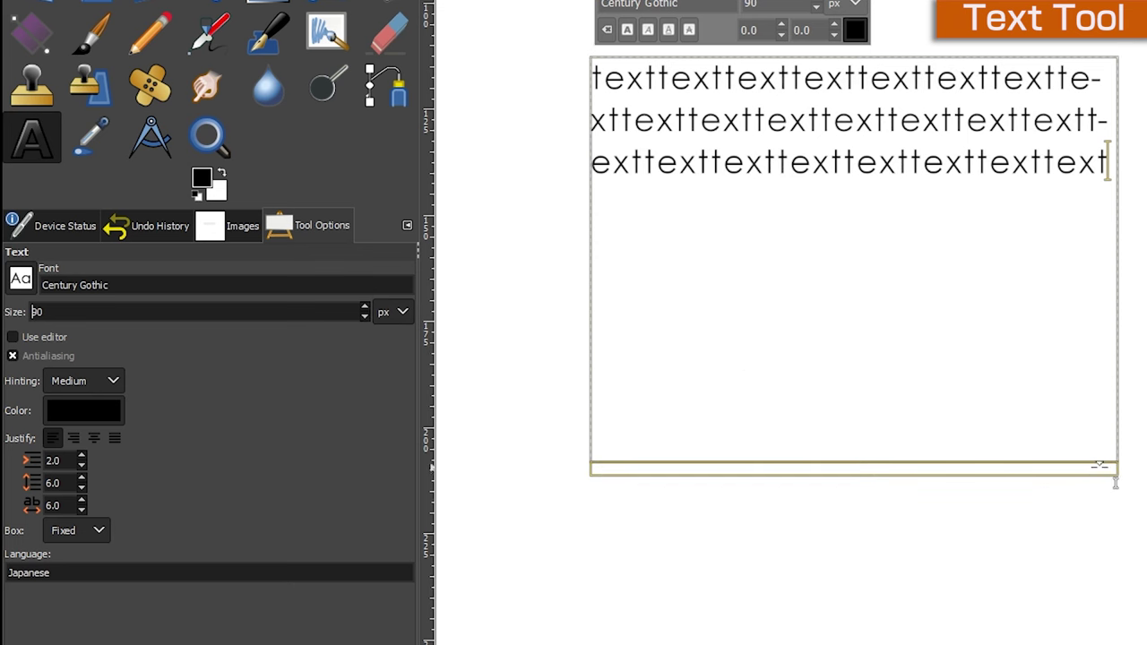
left_click_drag(1135, 488, 1004, 373)
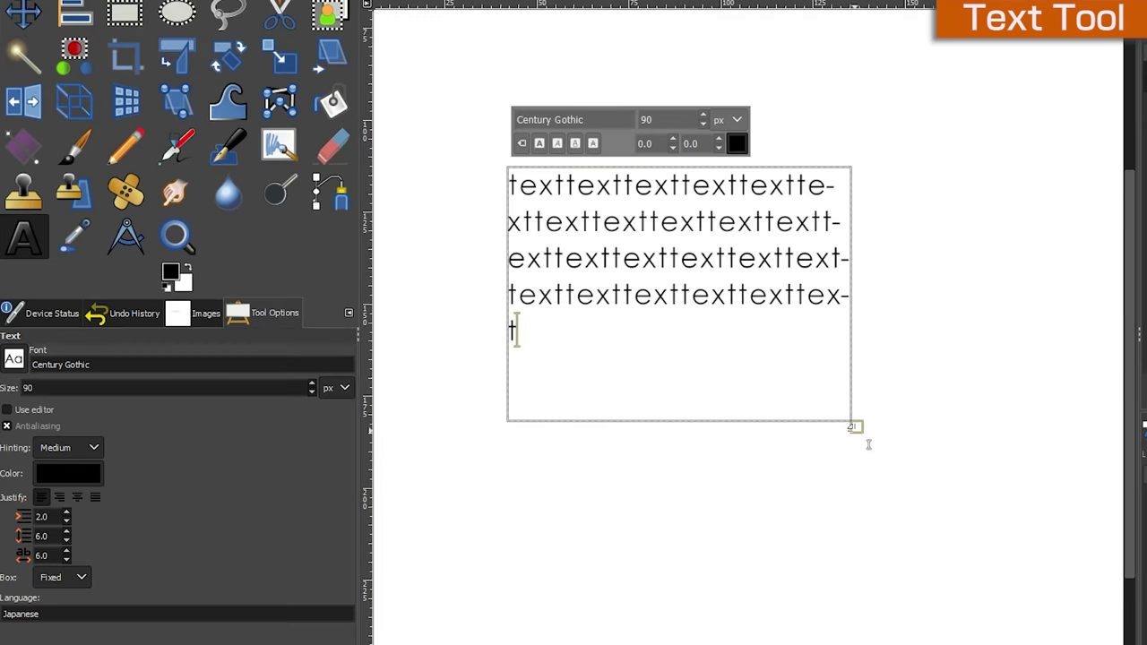
mouse_move(866, 441)
left_mouse_down()
mouse_move(876, 422)
mouse_move(1044, 414)
mouse_move(834, 388)
mouse_move(929, 463)
left_mouse_up()
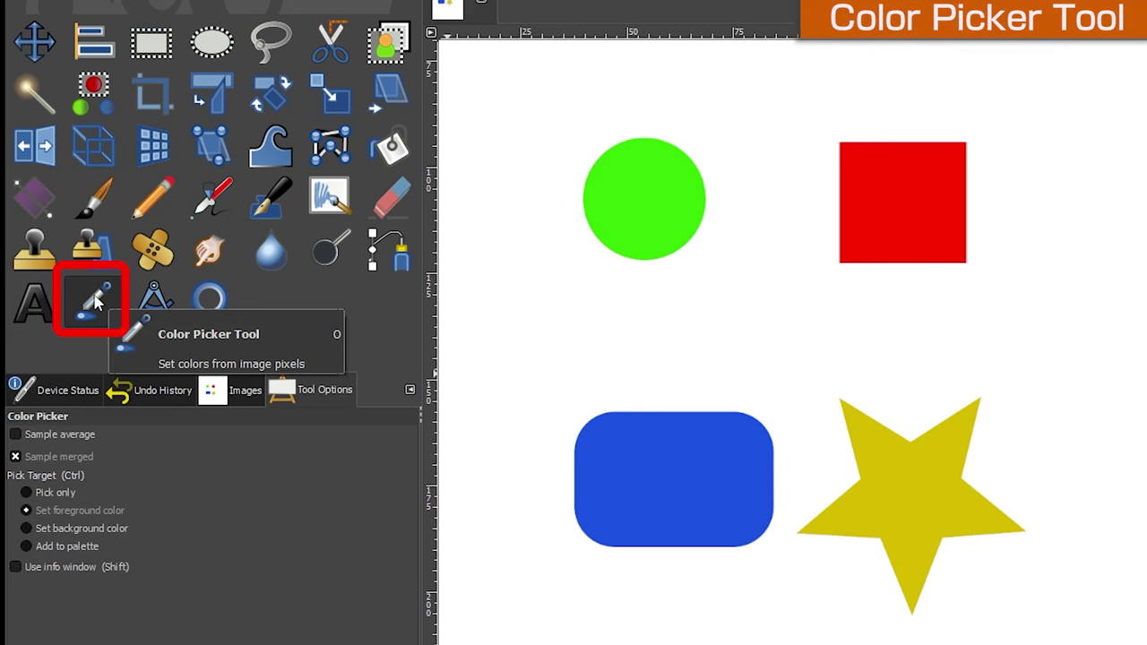
Step: Pick the green circle, red square, blue rounded rectangle and finally yellow star as foreground colour
left_click(646, 198)
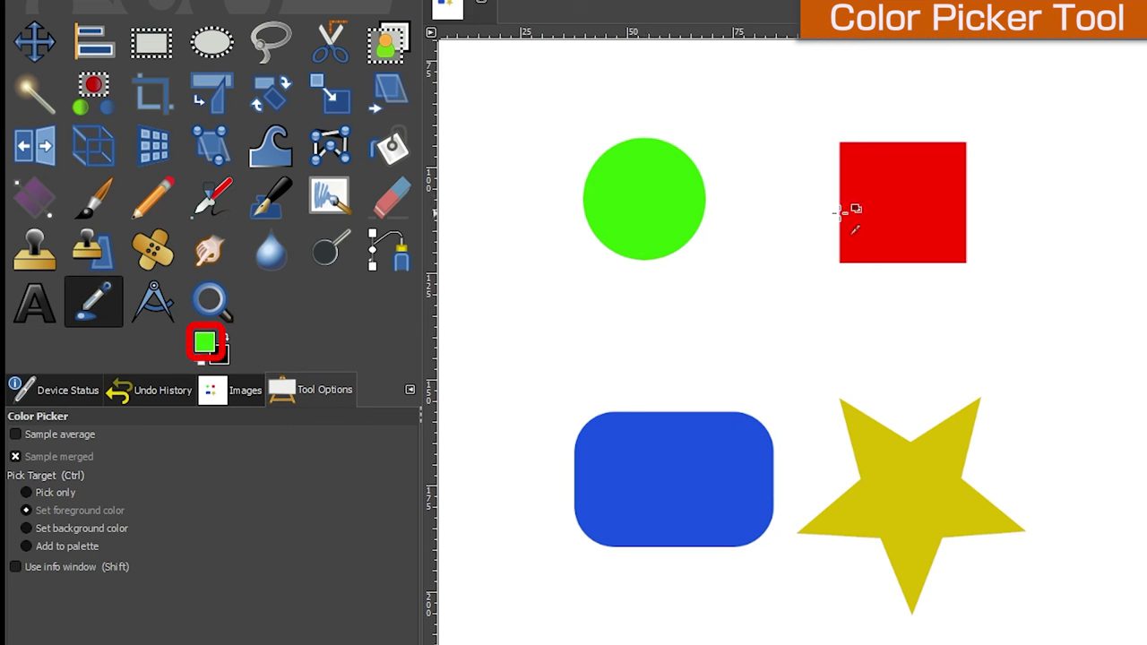
left_click(902, 202)
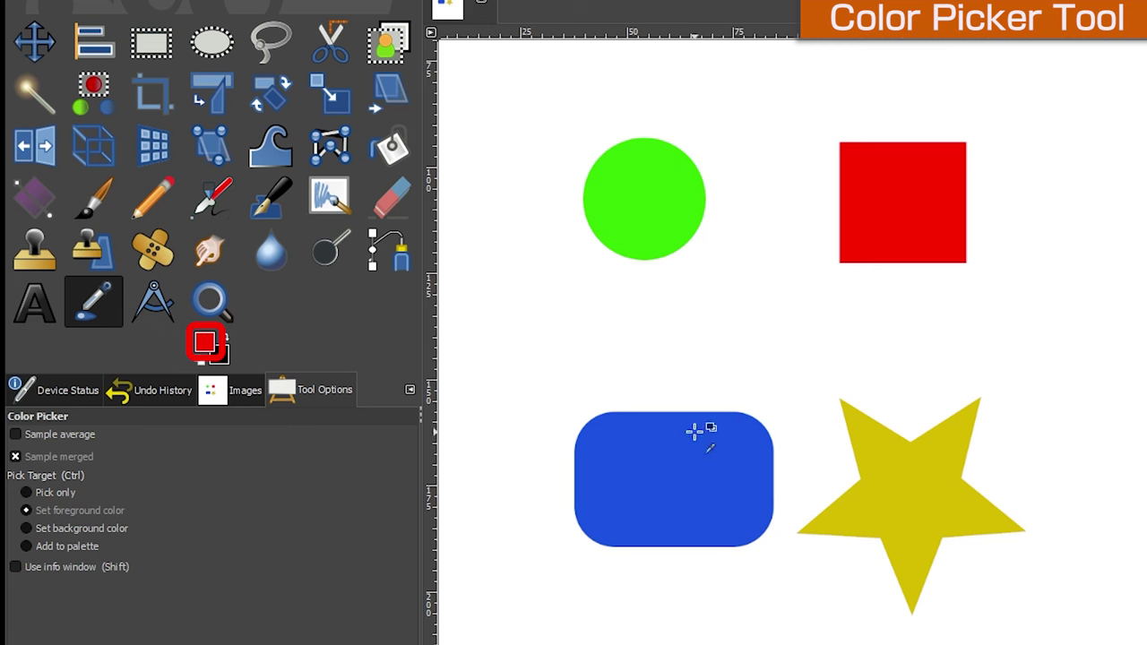
left_click(673, 479)
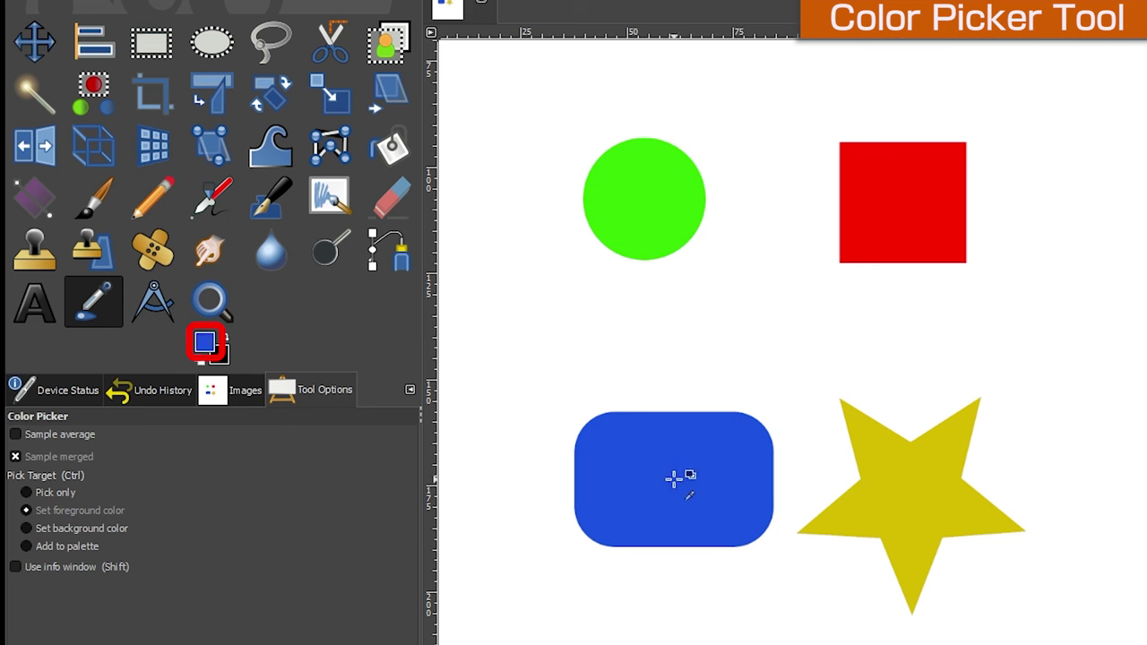
left_click(908, 492)
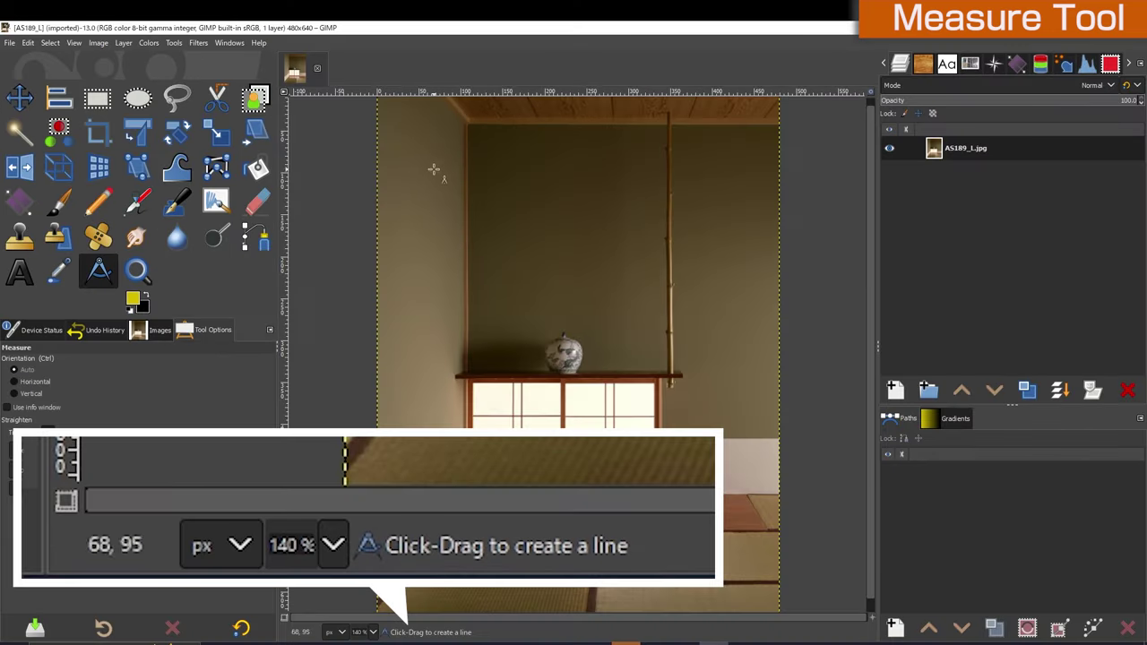
Step: Measure the upright post (305 px), then the top beam, then down to the shelf
mouse_move(467, 125)
left_mouse_down()
mouse_move(487, 372)
mouse_move(466, 381)
left_mouse_up()
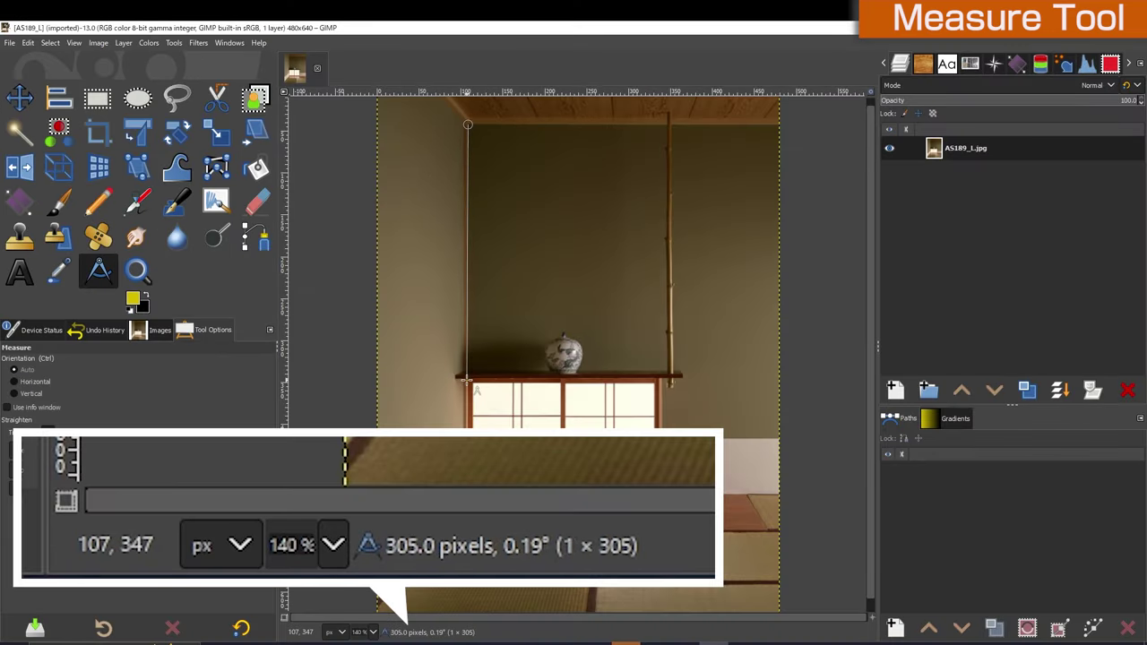
mouse_move(466, 380)
left_mouse_down()
mouse_move(627, 308)
mouse_move(666, 123)
left_mouse_up()
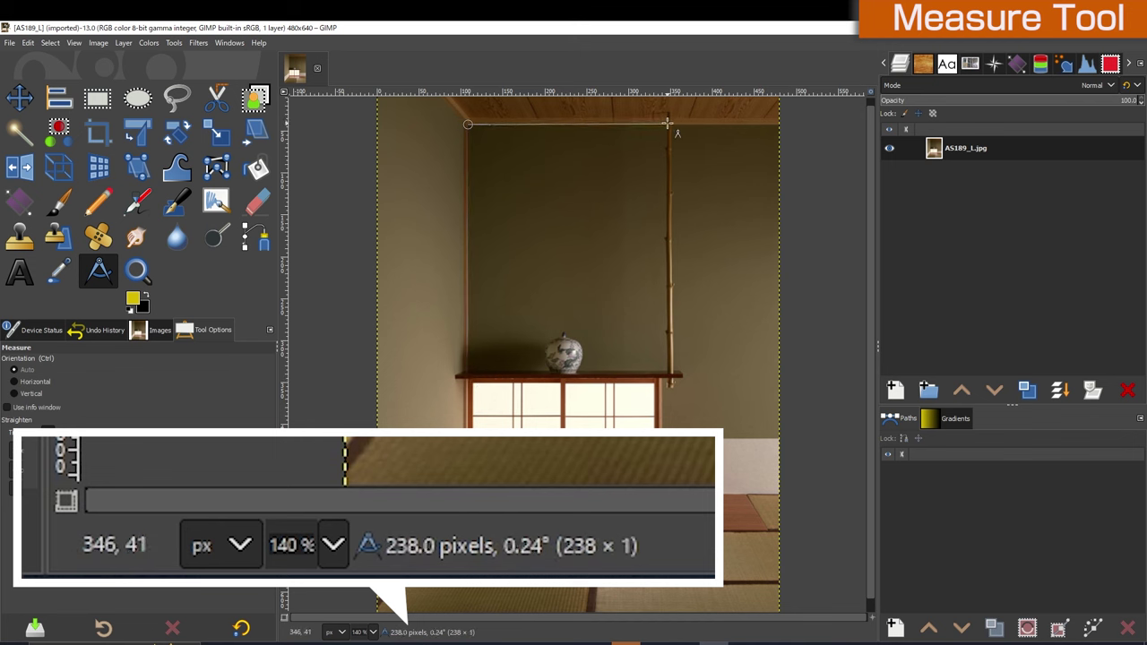
mouse_move(667, 123)
left_mouse_down()
mouse_move(656, 252)
mouse_move(672, 375)
left_mouse_up()
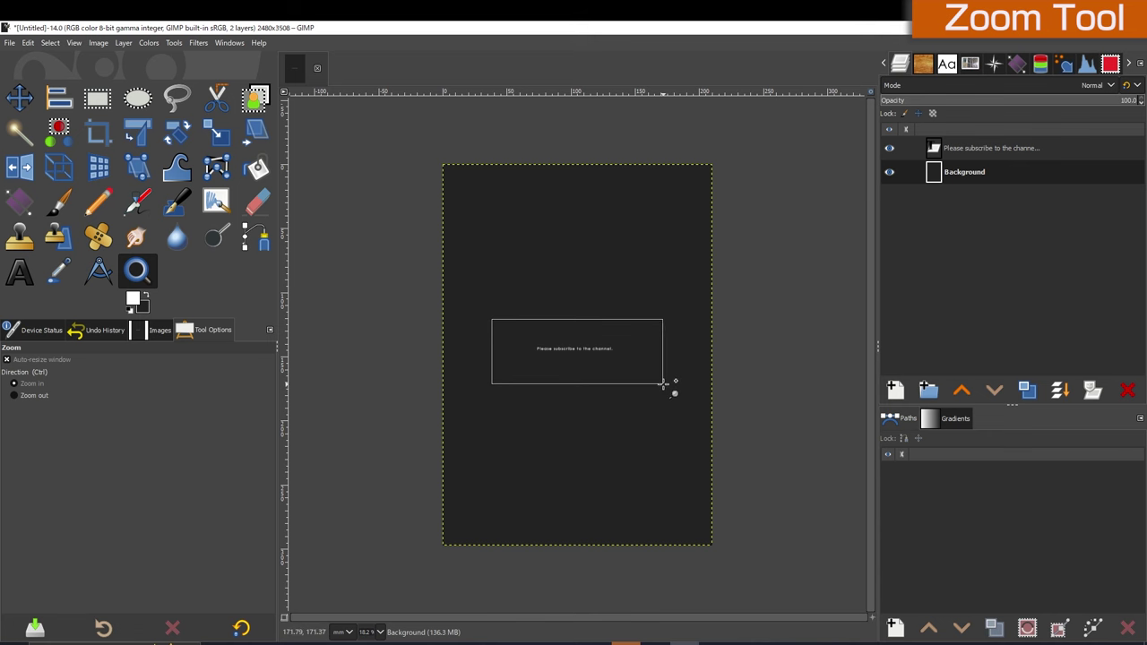
Step: Zoom into the 'Please subscribe to the channel.' text with a Zoom tool rectangle
left_click_drag(493, 321, 670, 391)
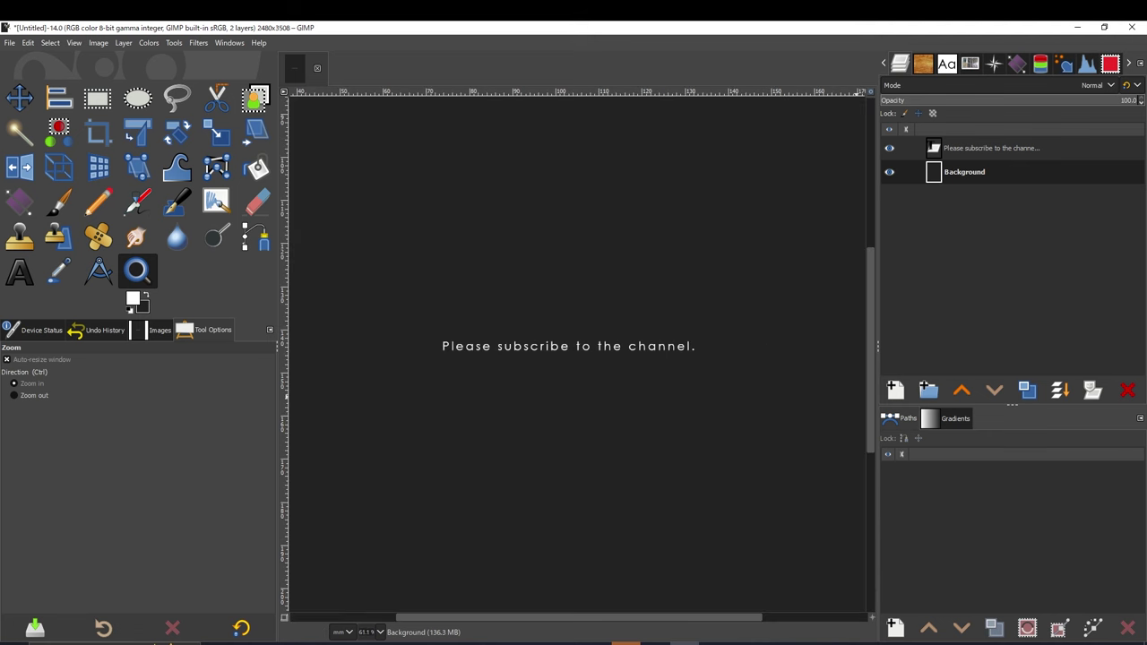